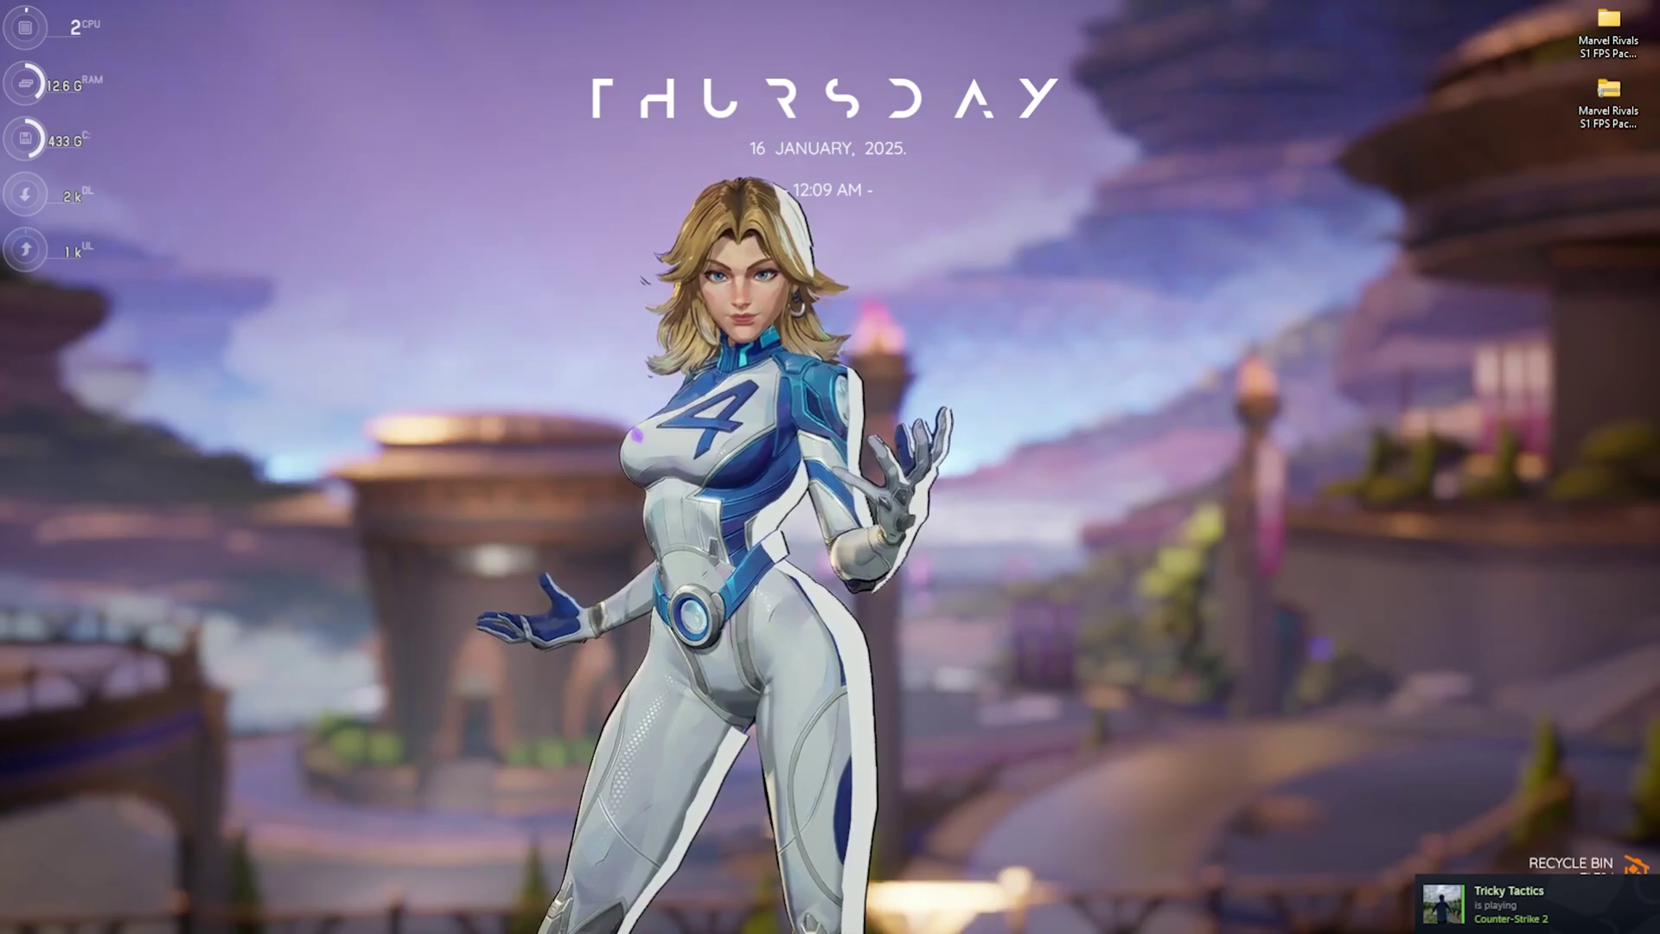
Launch the Settings app from the Start search
key(super)
text(settings)
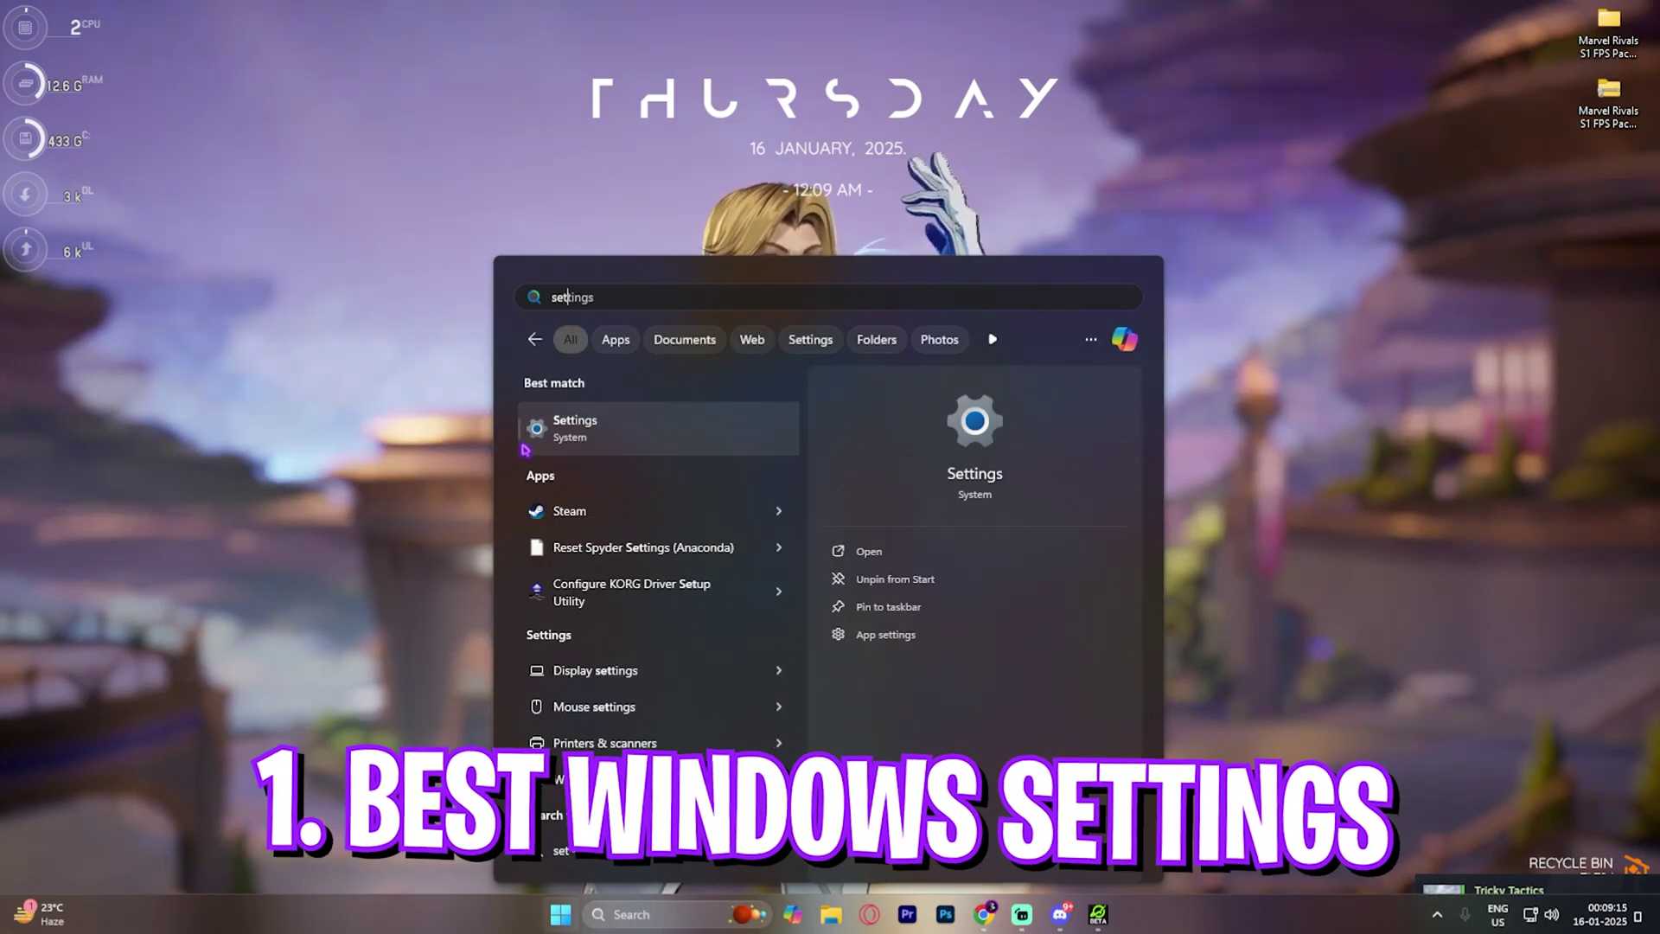
key(Return)
Review the Gaming Game Bar settings, then the Game Mode page with Game Mode on
click(86, 462)
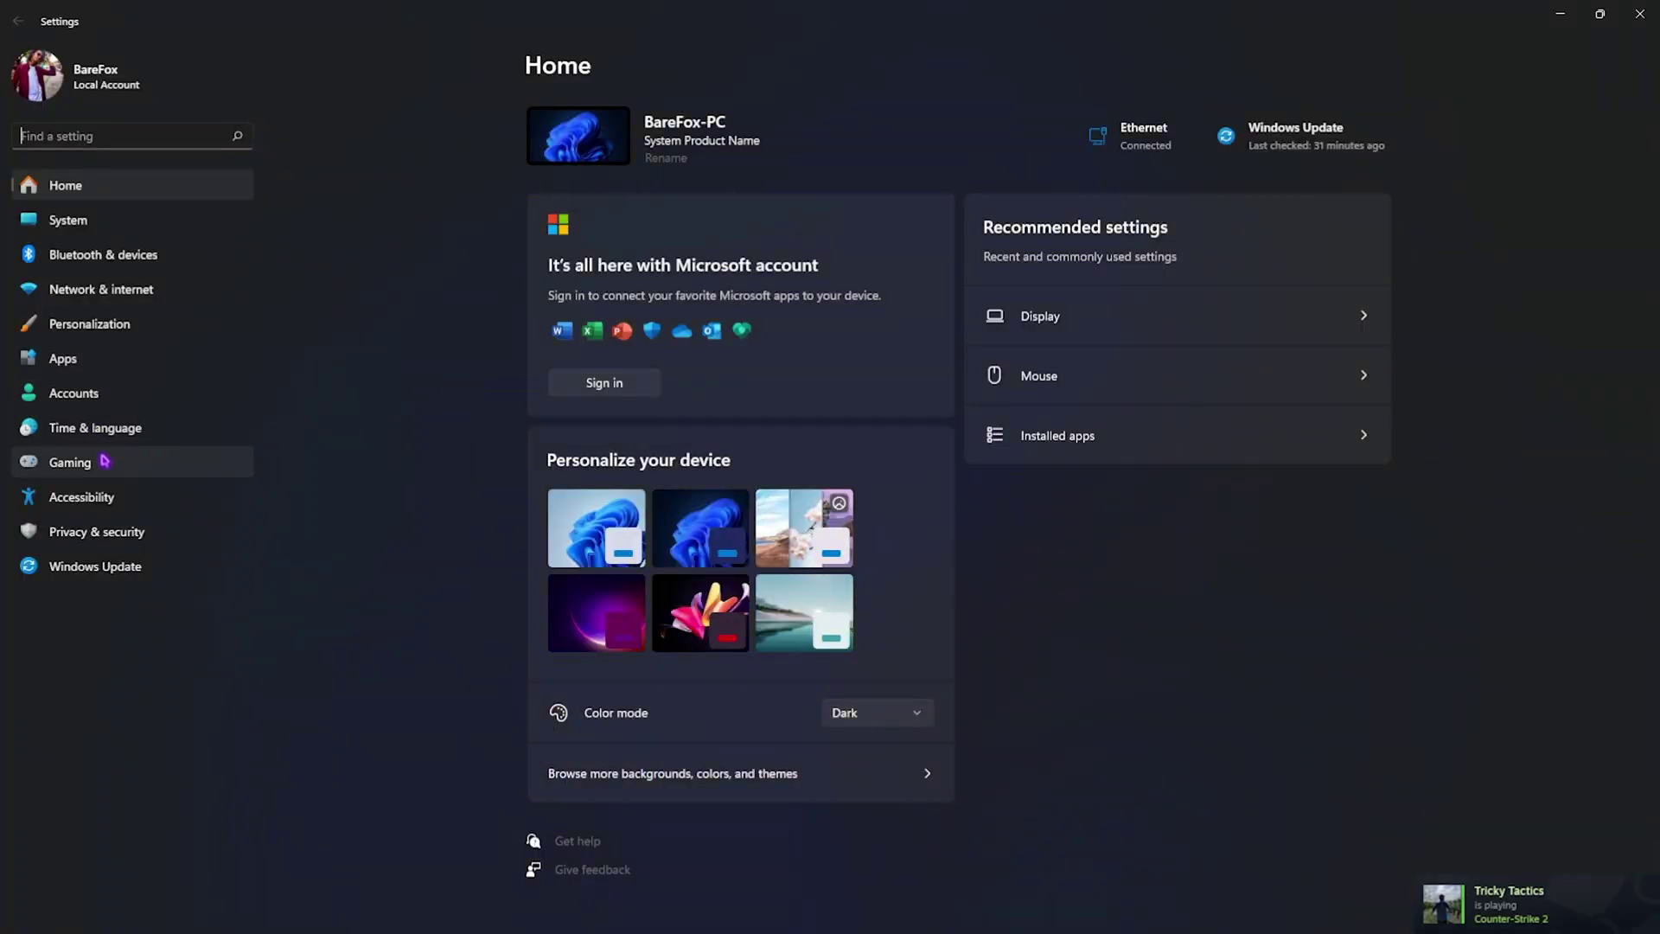
click(951, 134)
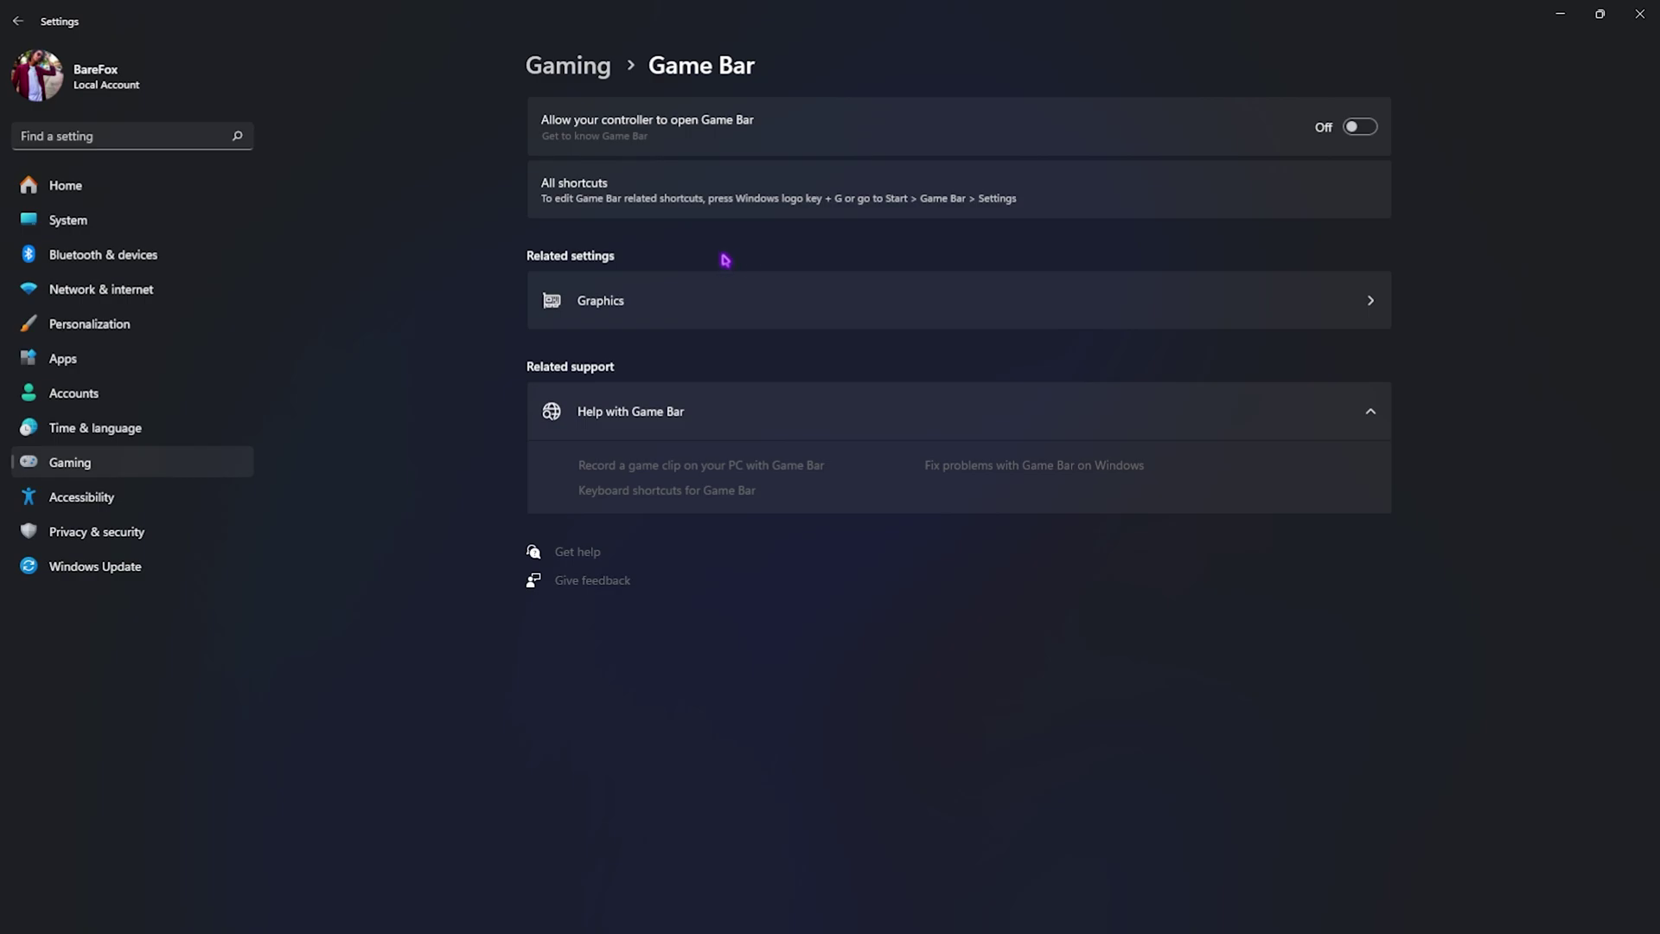
click(568, 66)
click(685, 260)
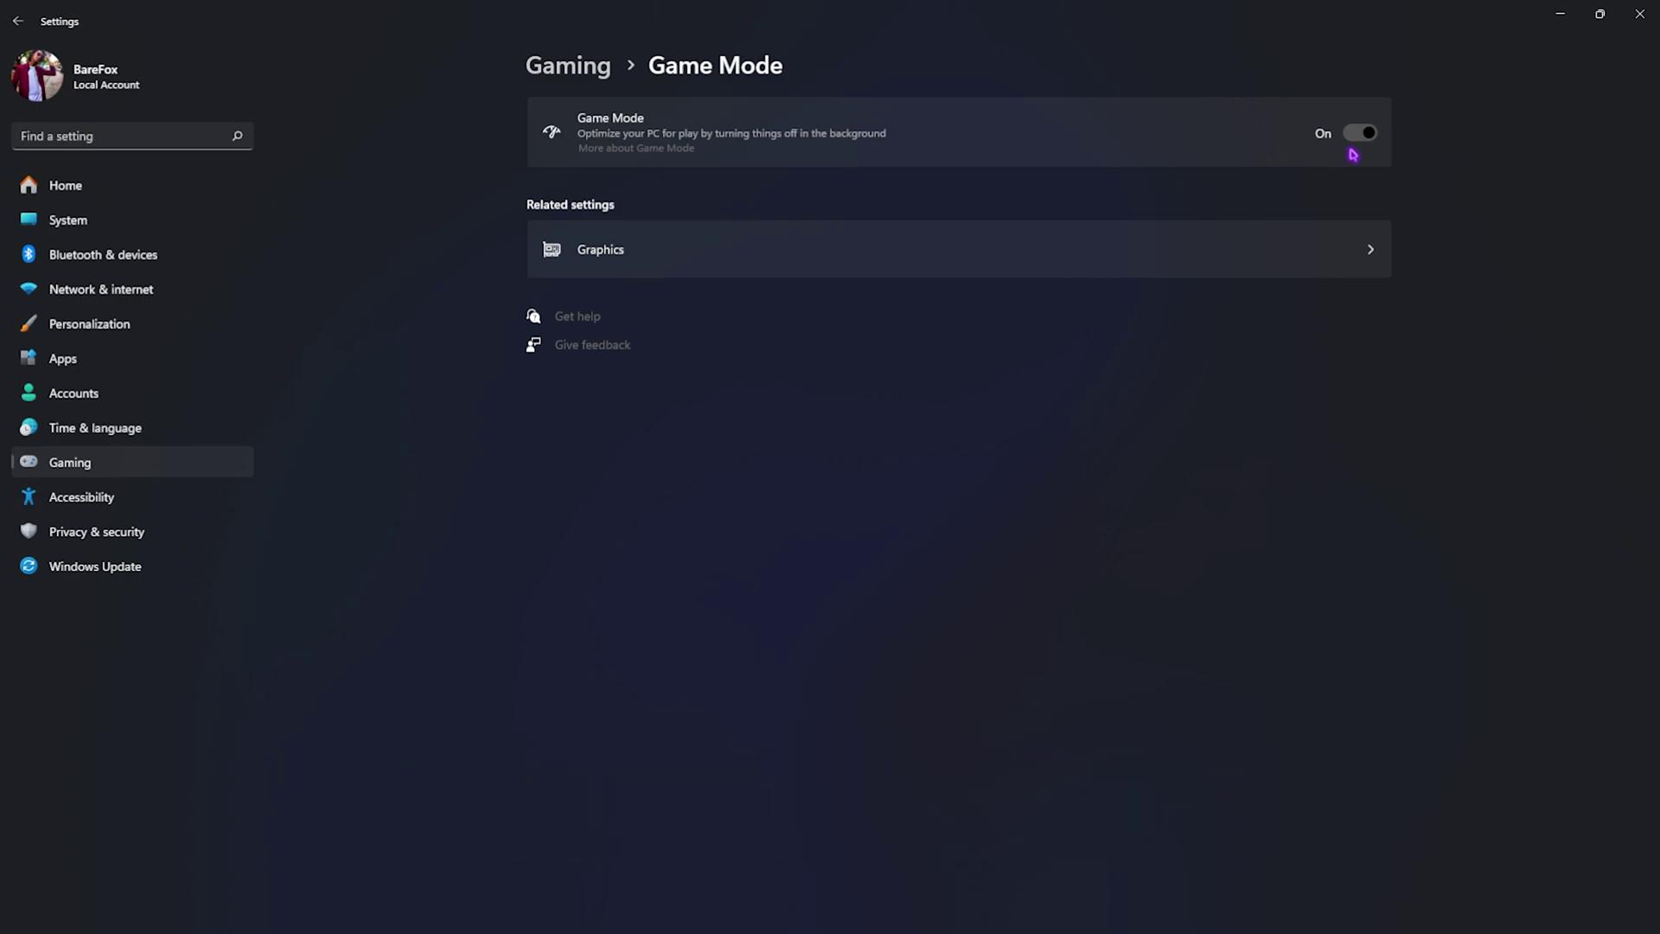
Check default graphics settings: GPU scheduling and windowed-game optimizations on, then return to Graphics
click(621, 255)
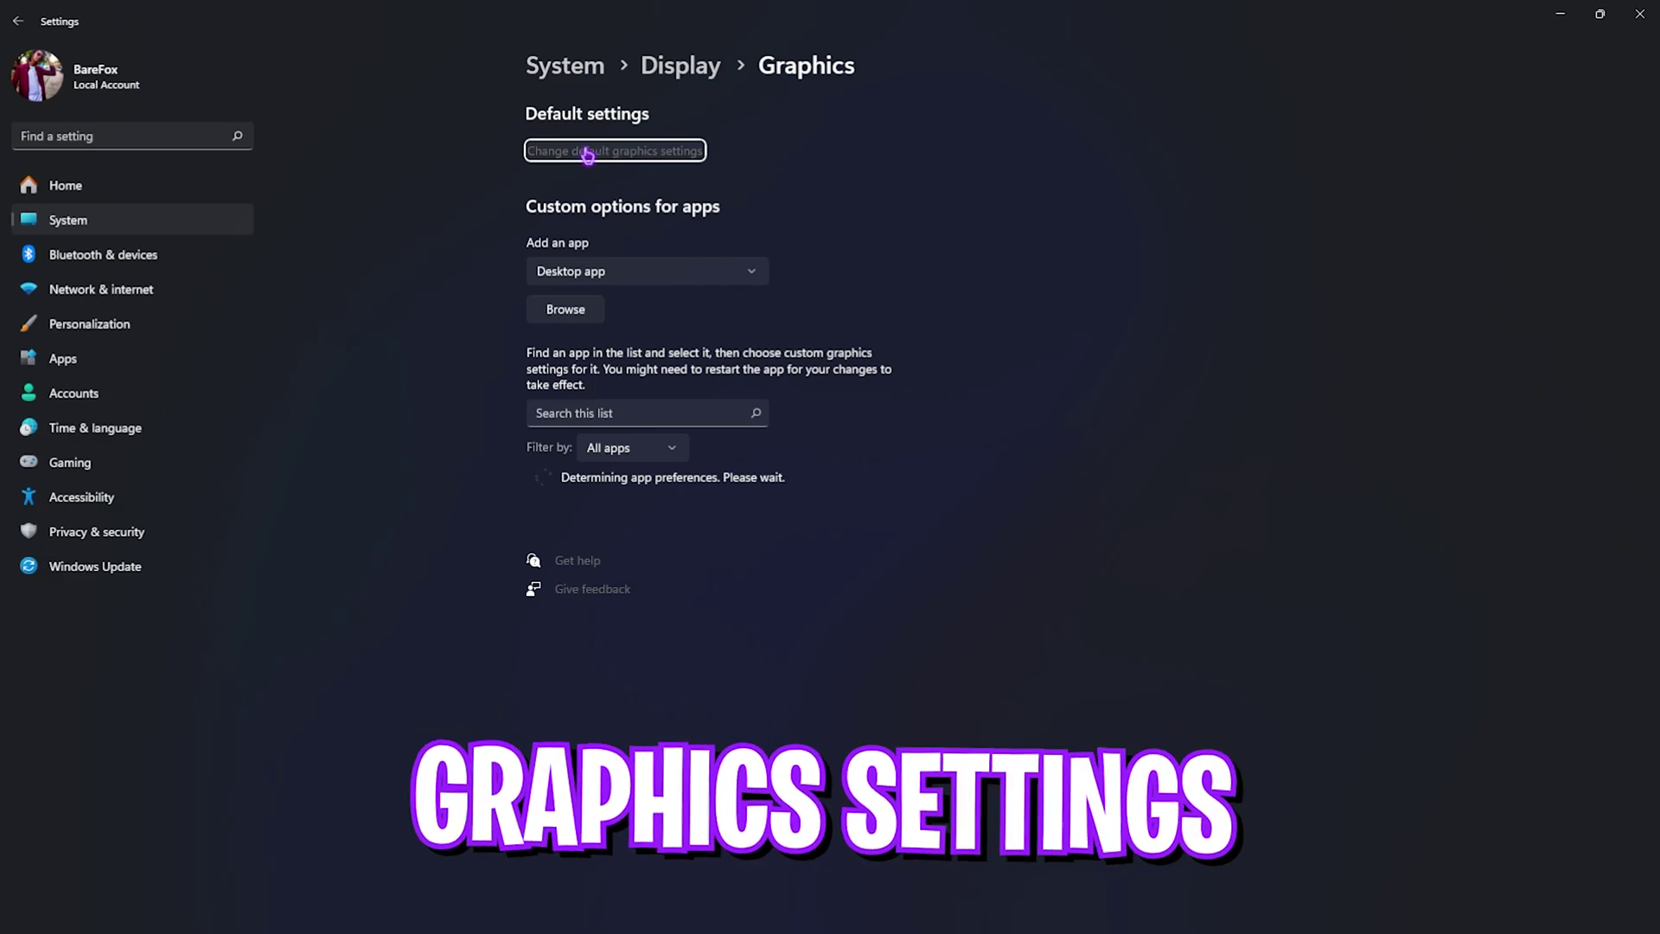
click(622, 154)
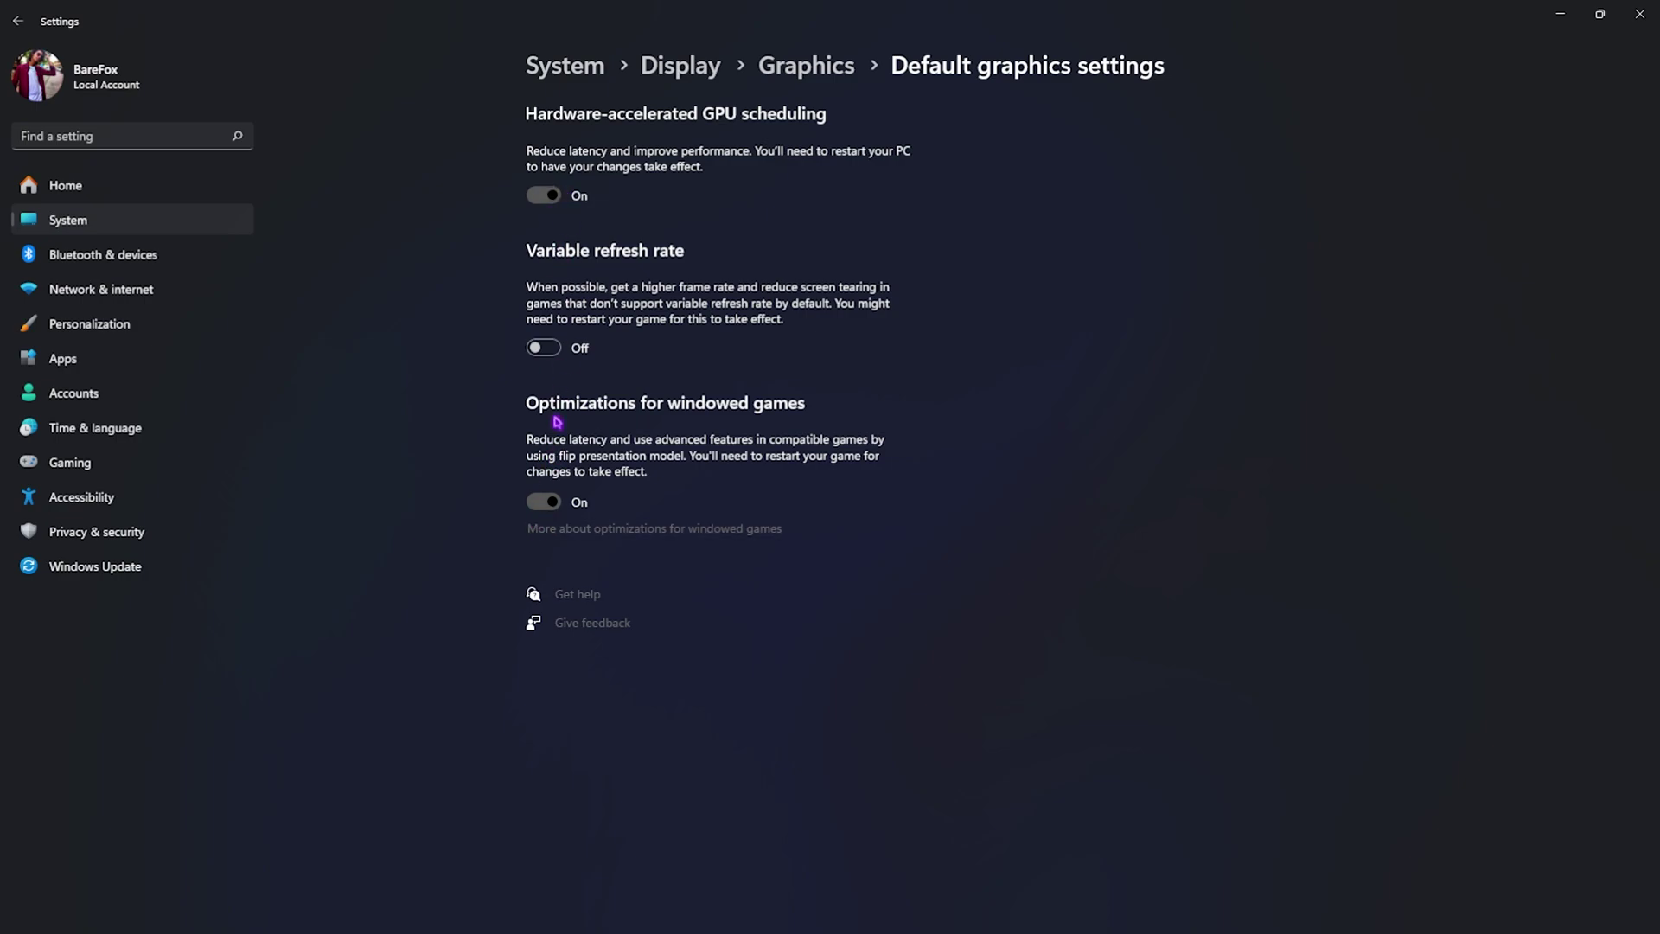
click(817, 77)
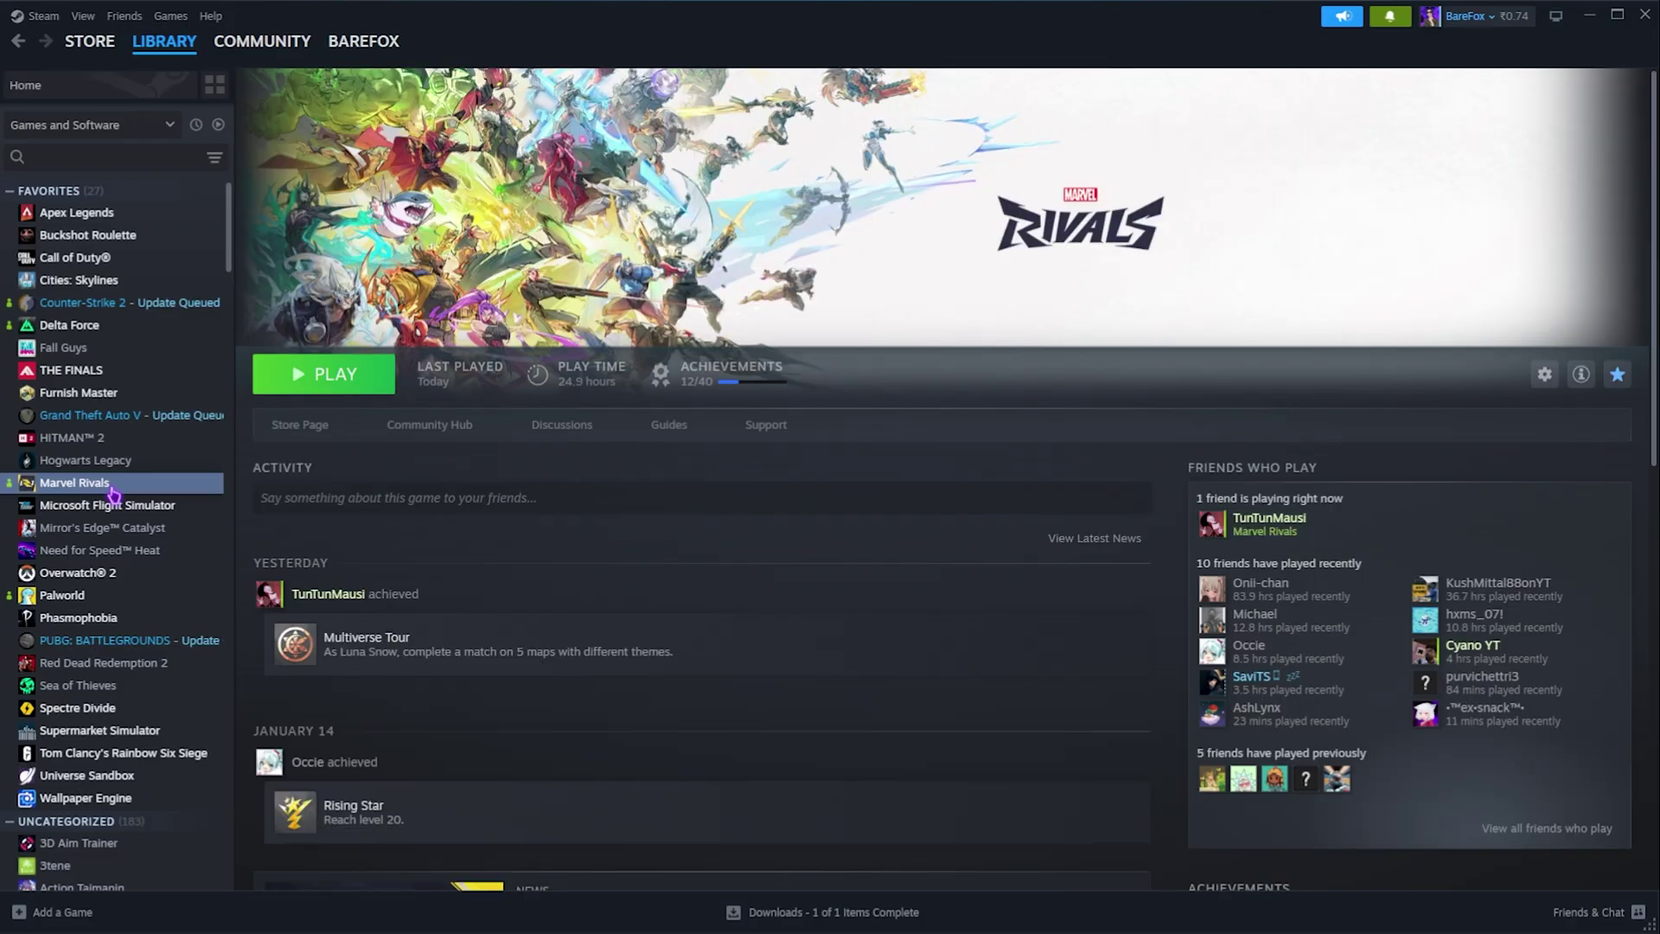
Open Marvel Rivals' local files via Steam's Manage menu and reveal the folder path
right_click(113, 490)
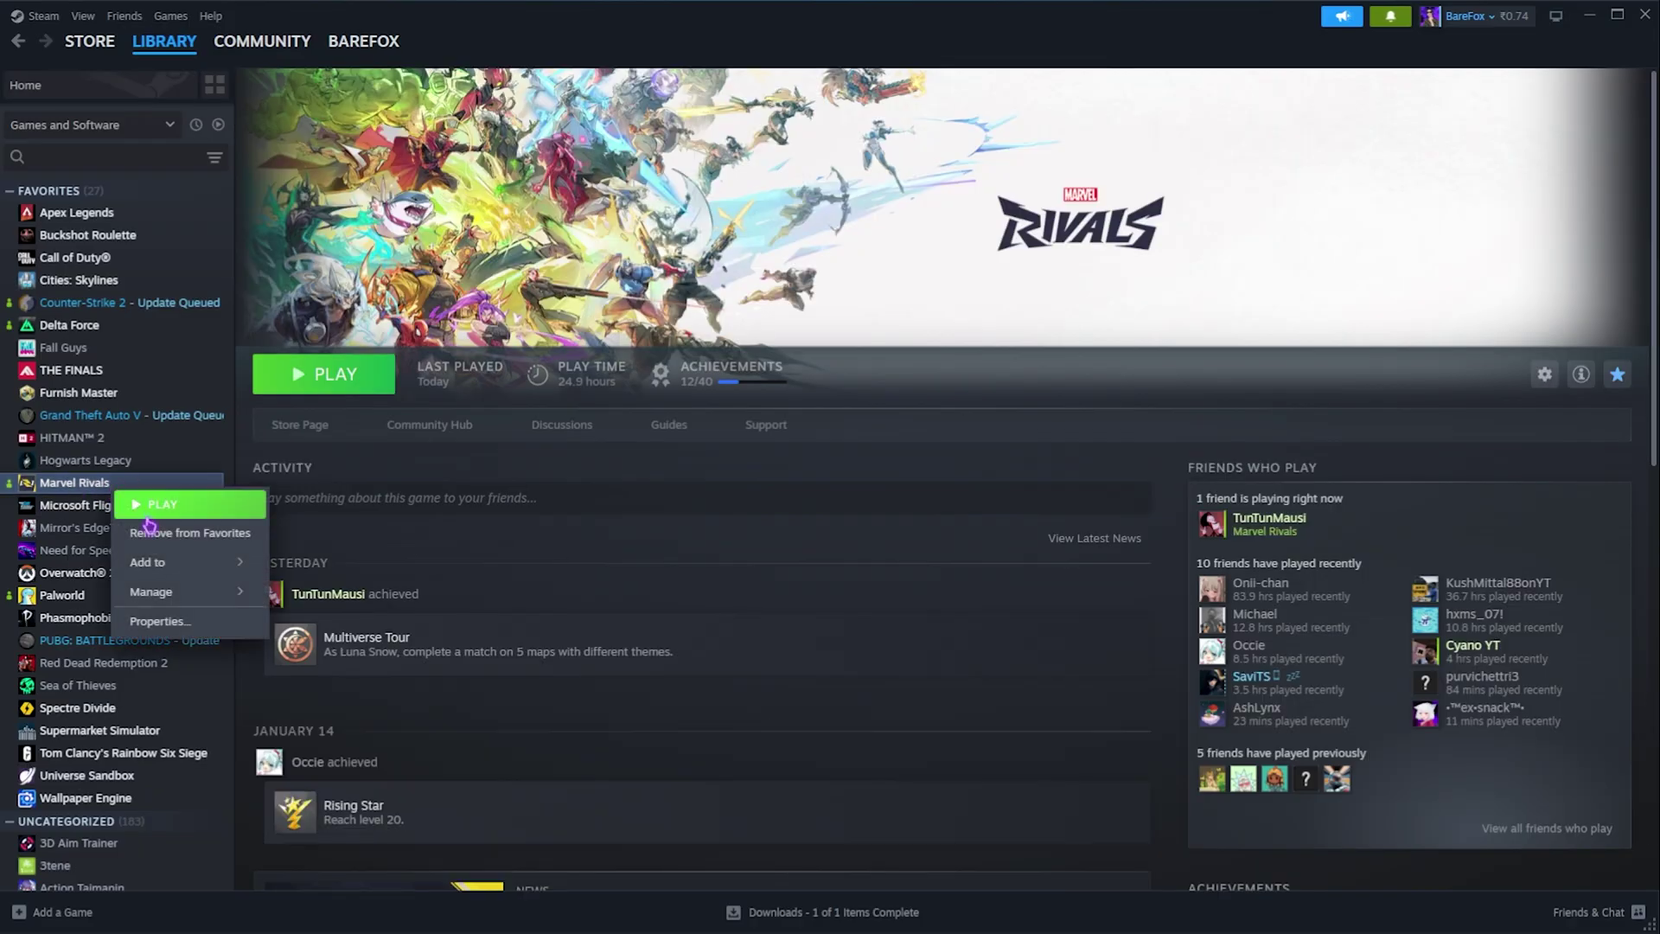
mouse_move(152, 591)
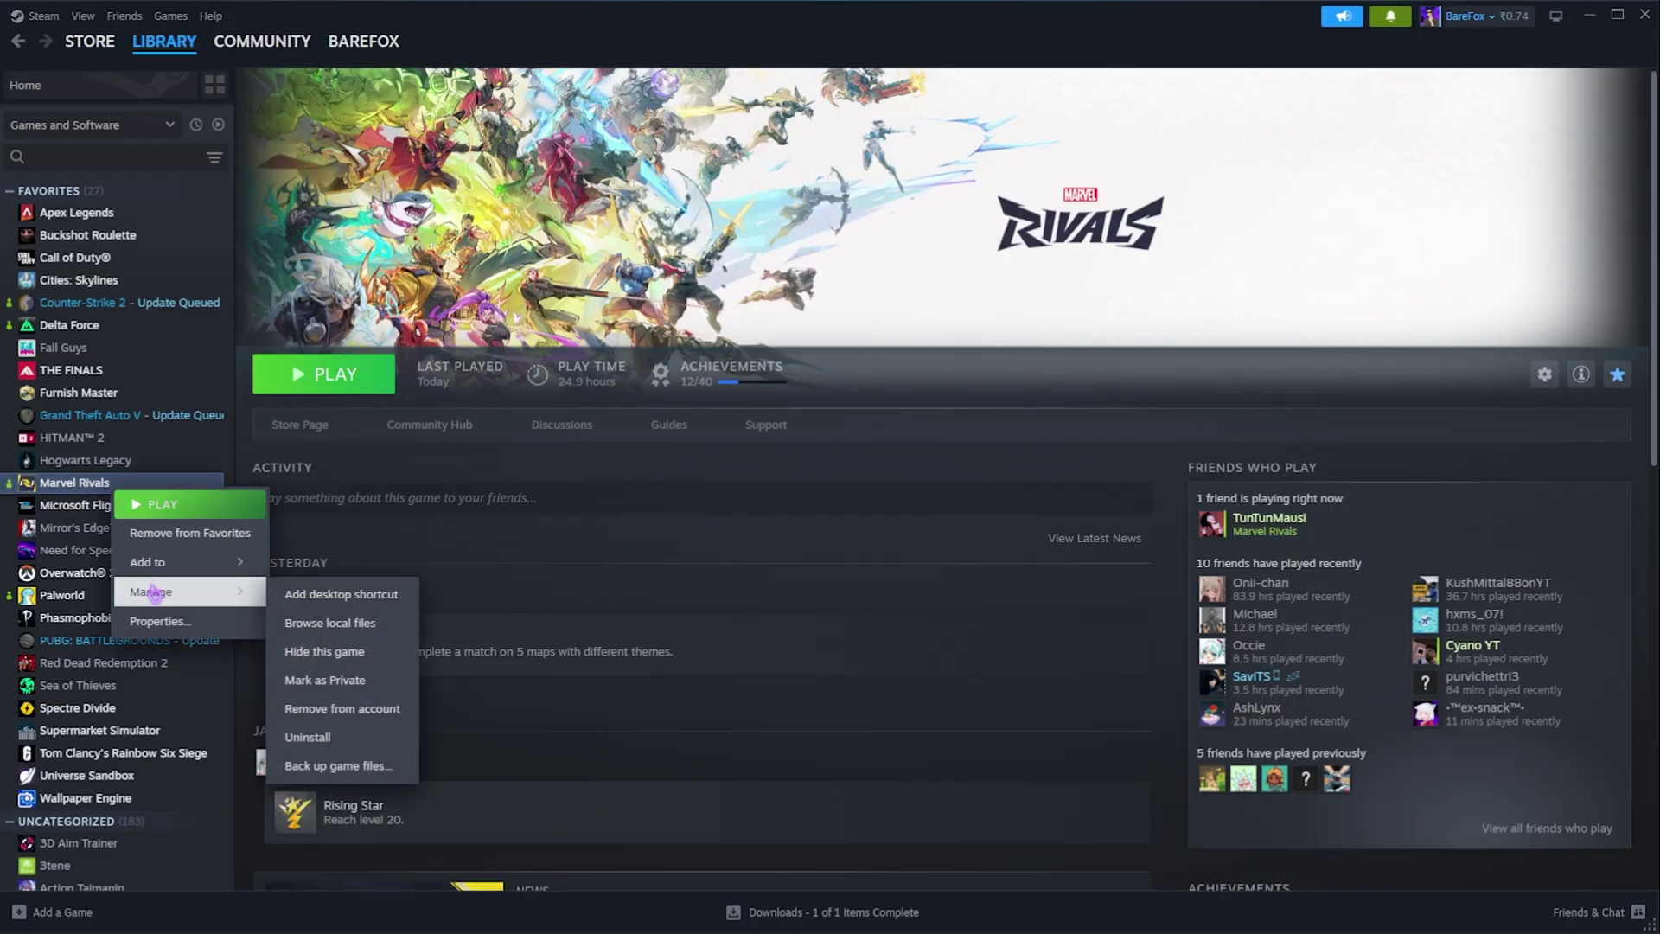
click(329, 624)
click(702, 50)
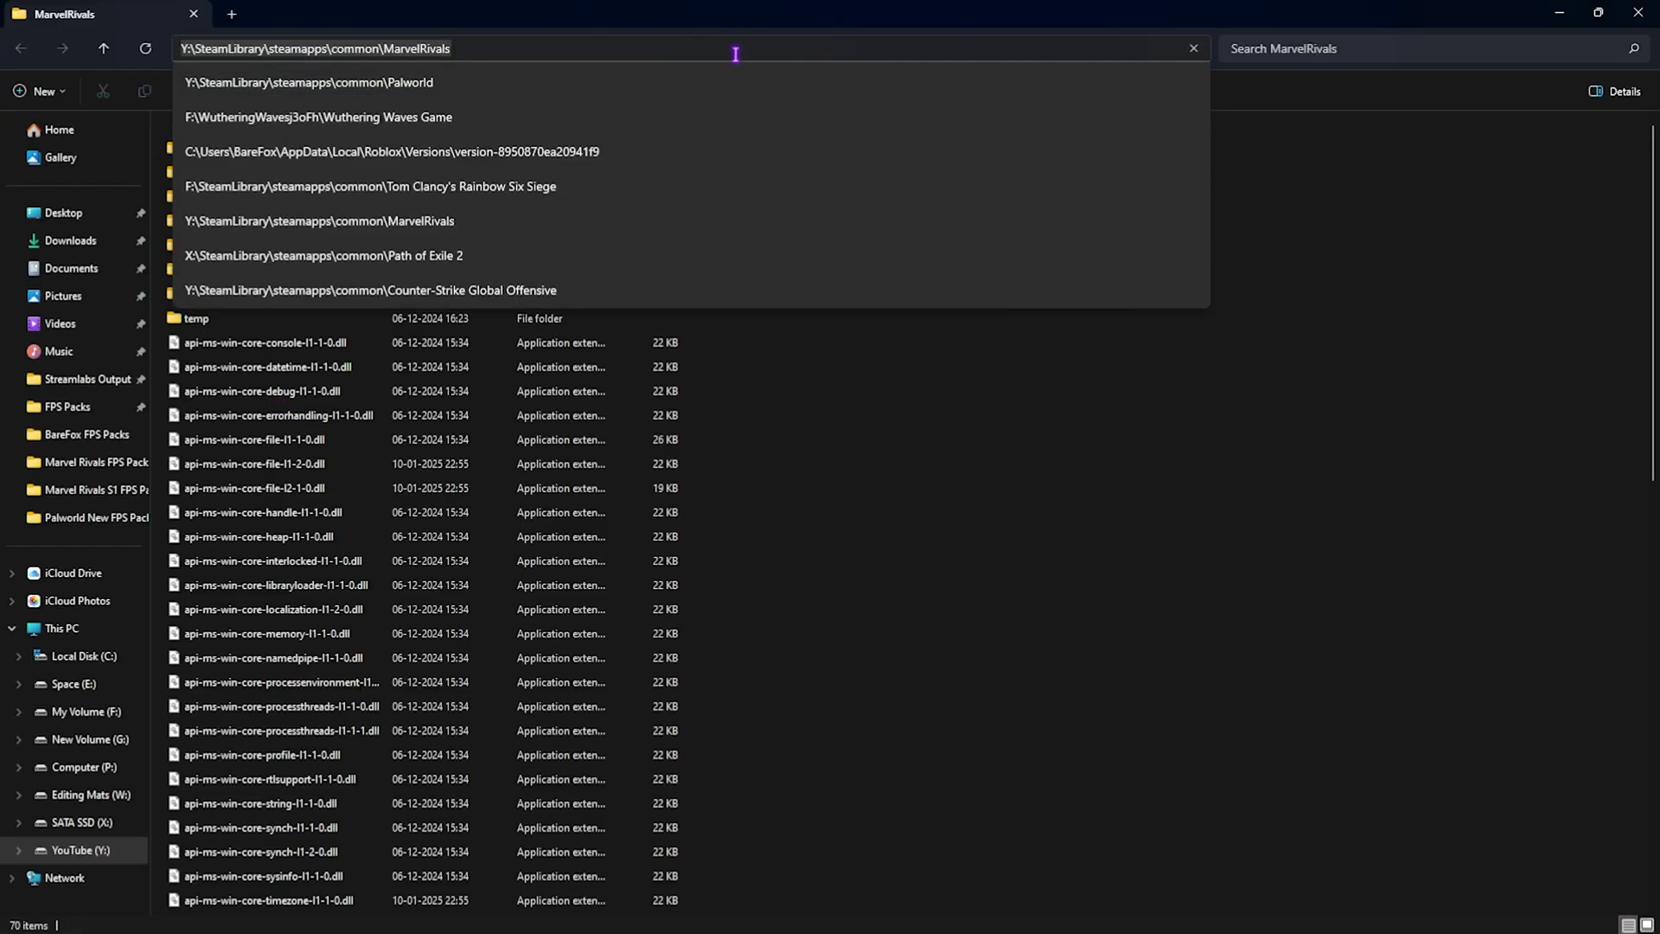
Add MarvelGame\Marvel\Binaries\Win64\Marvel-Win64-Shipping.exe to the custom graphics app list
click(1558, 12)
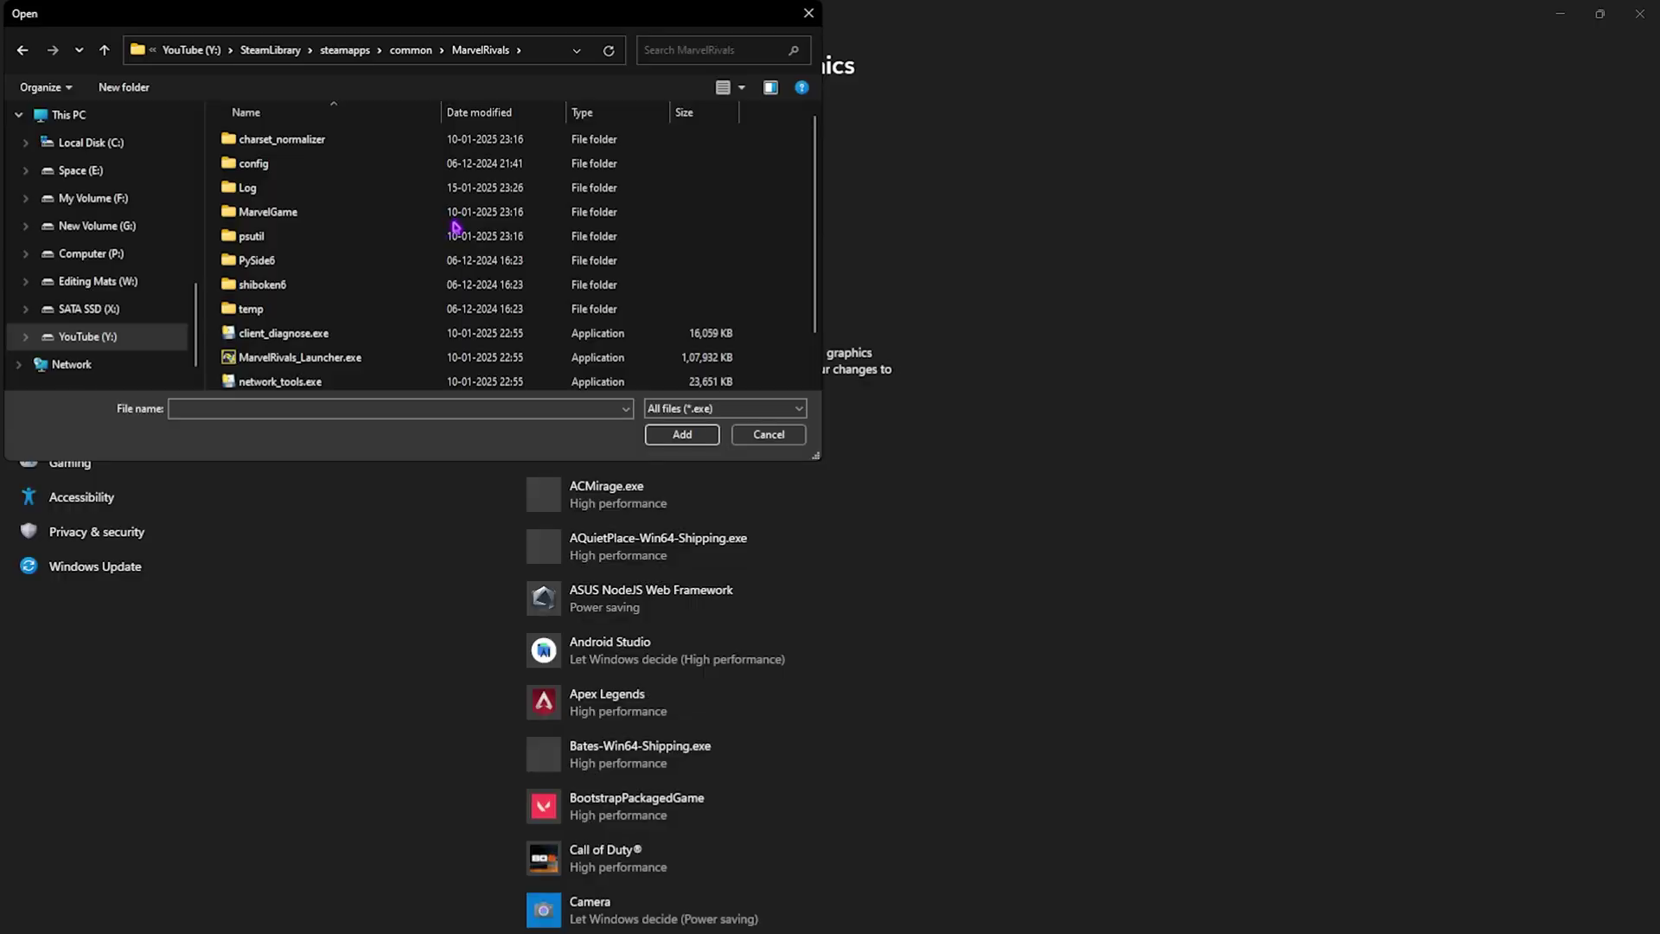
scroll(386, 266, down, 1)
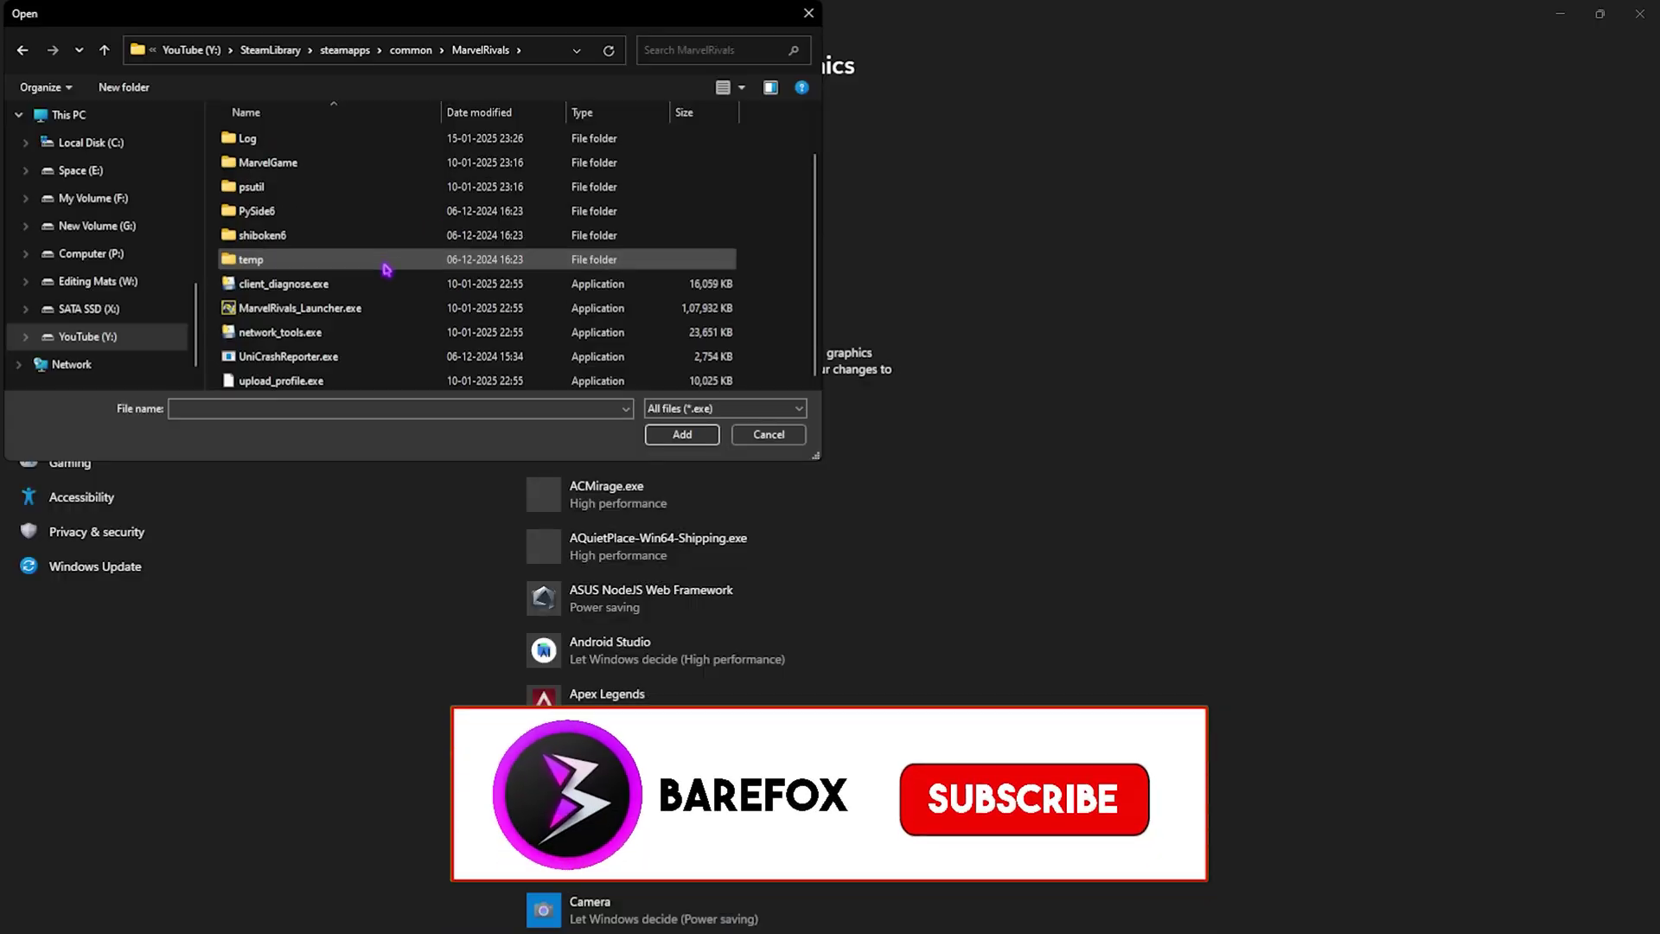
scroll(343, 302, up, 1)
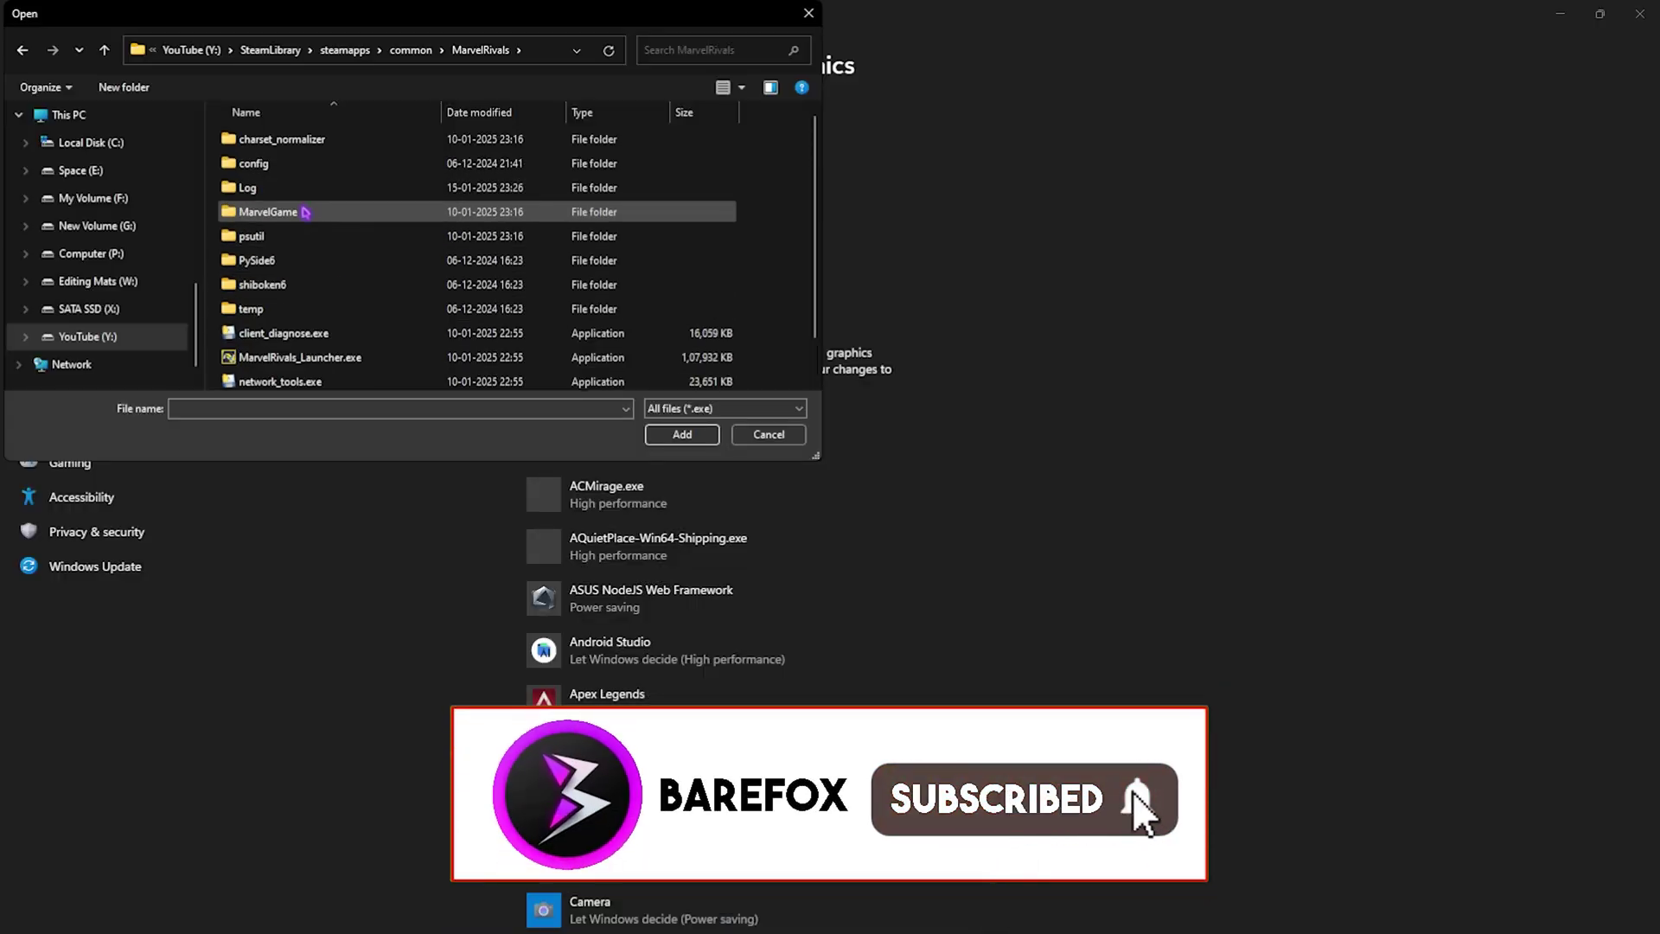
double_click(298, 211)
double_click(289, 162)
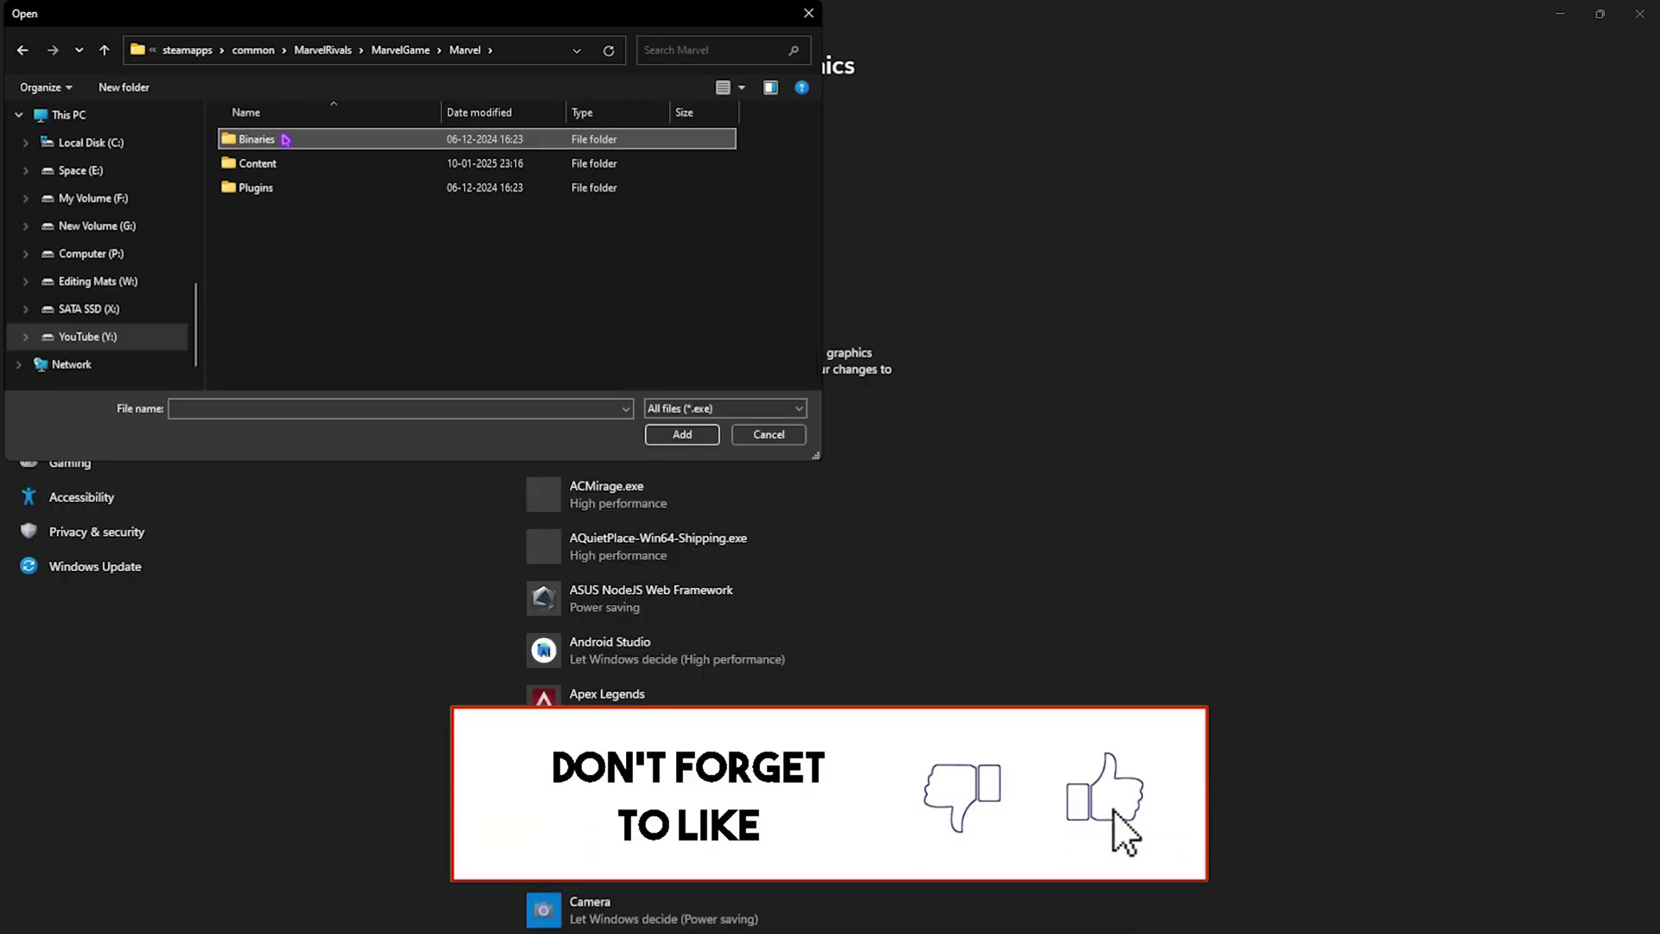
double_click(259, 140)
double_click(246, 139)
click(277, 261)
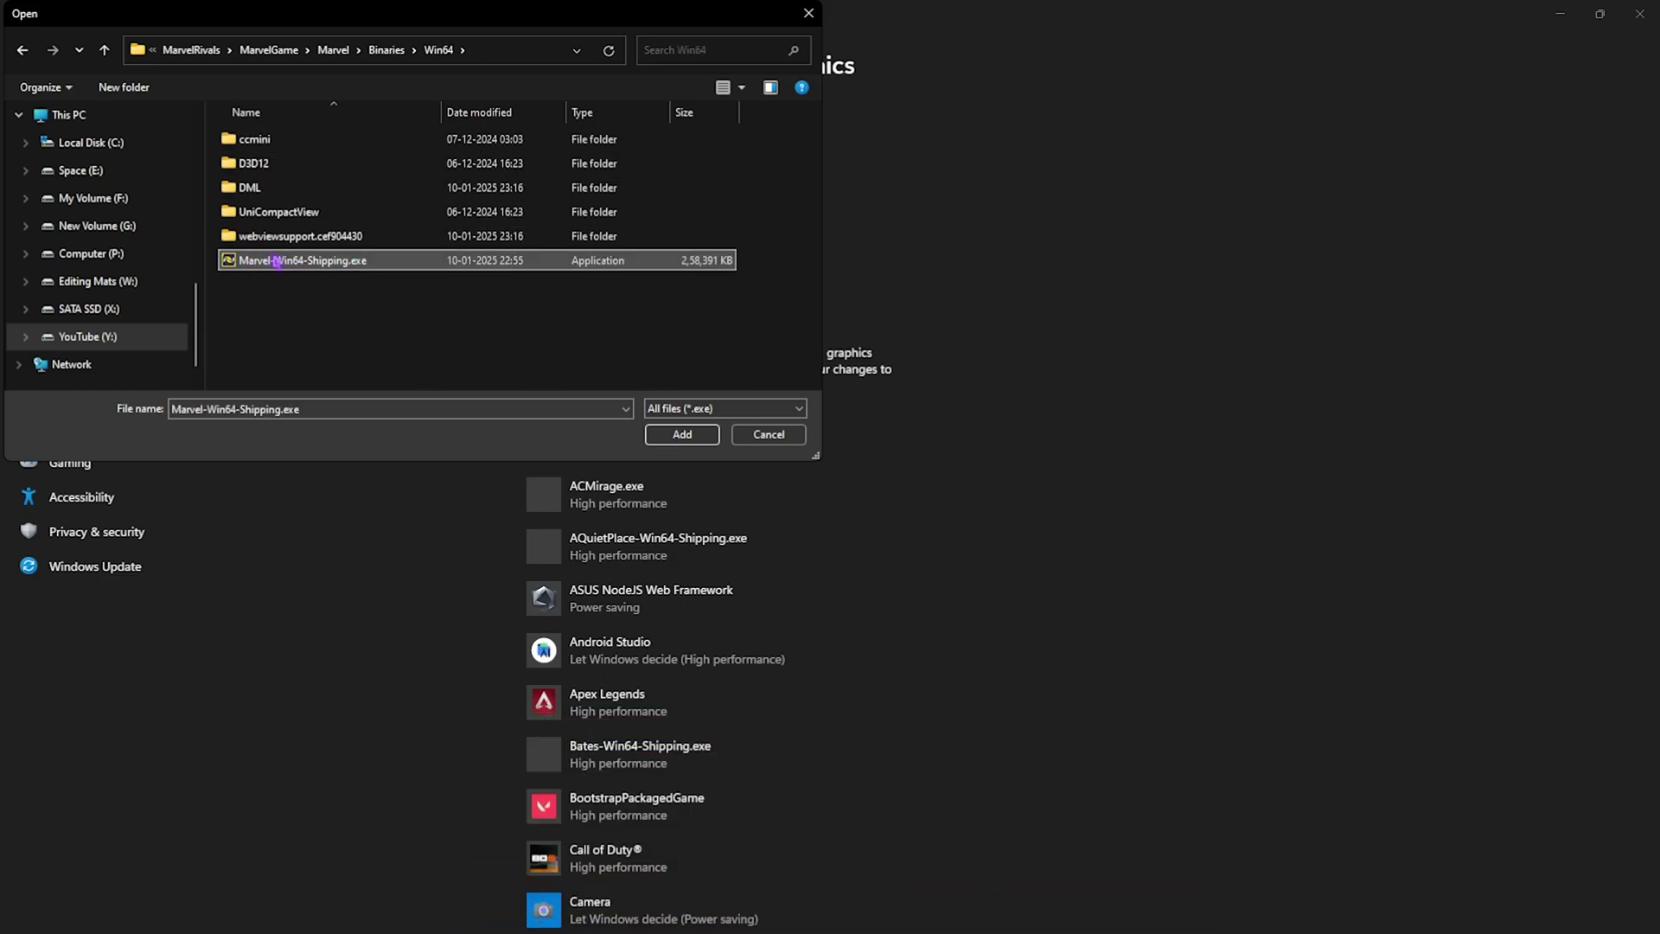
click(682, 434)
Save High performance as Marvel Rivals' graphics preference and close Settings
scroll(622, 380, down, 10)
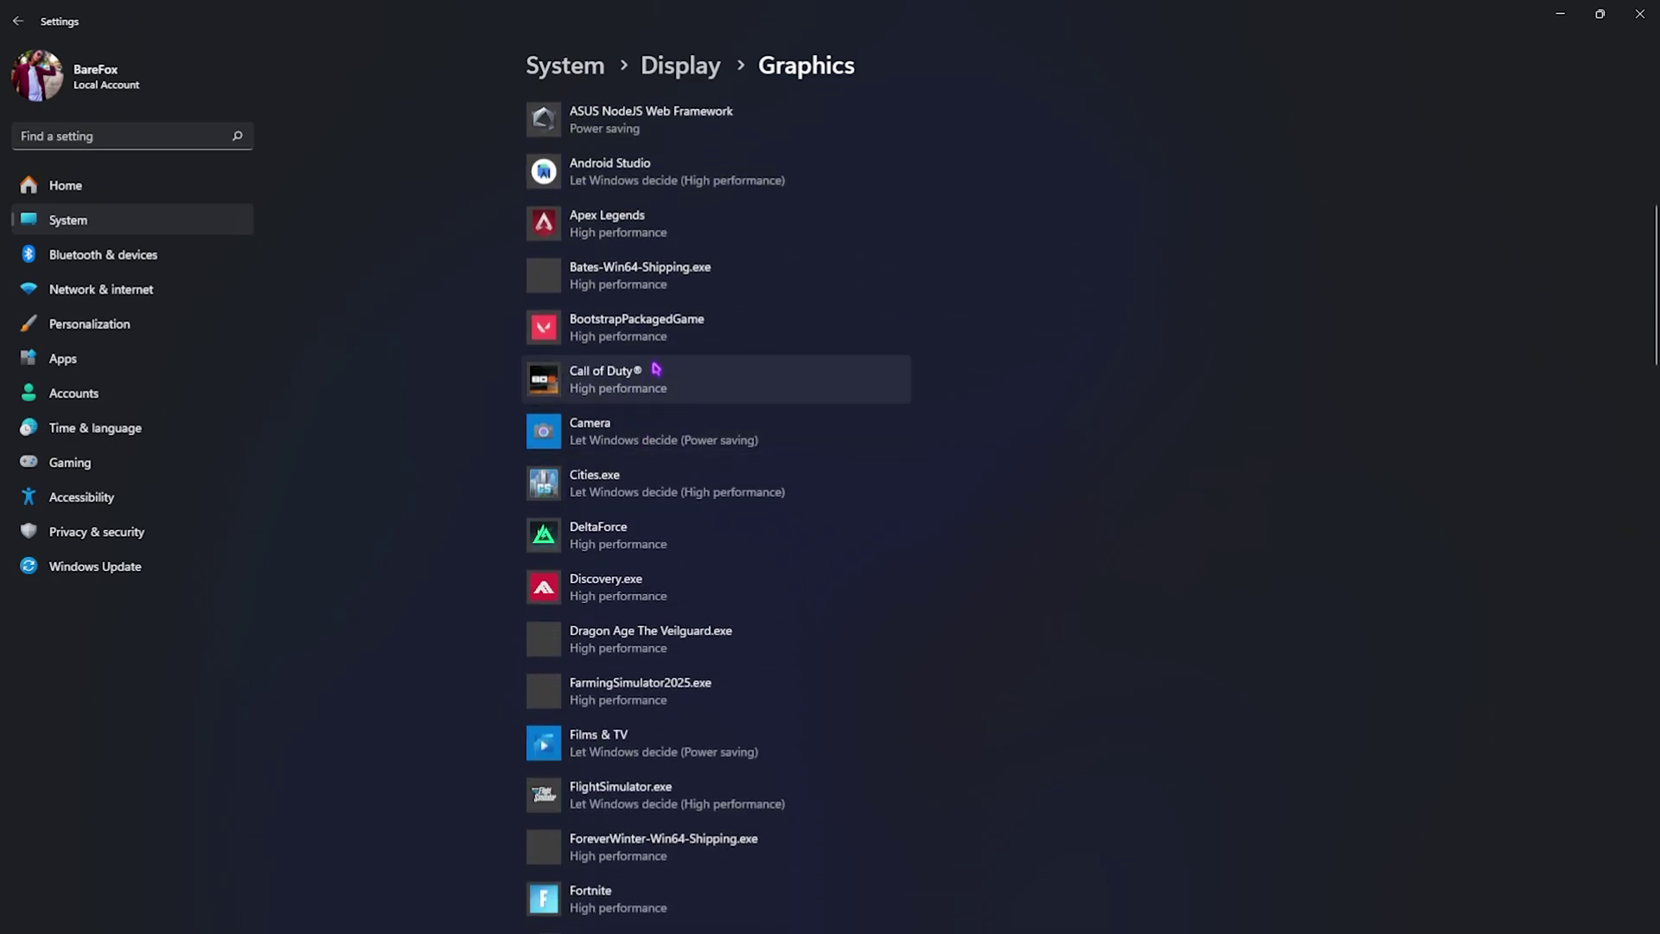
scroll(657, 388, down, 3)
click(640, 637)
click(780, 741)
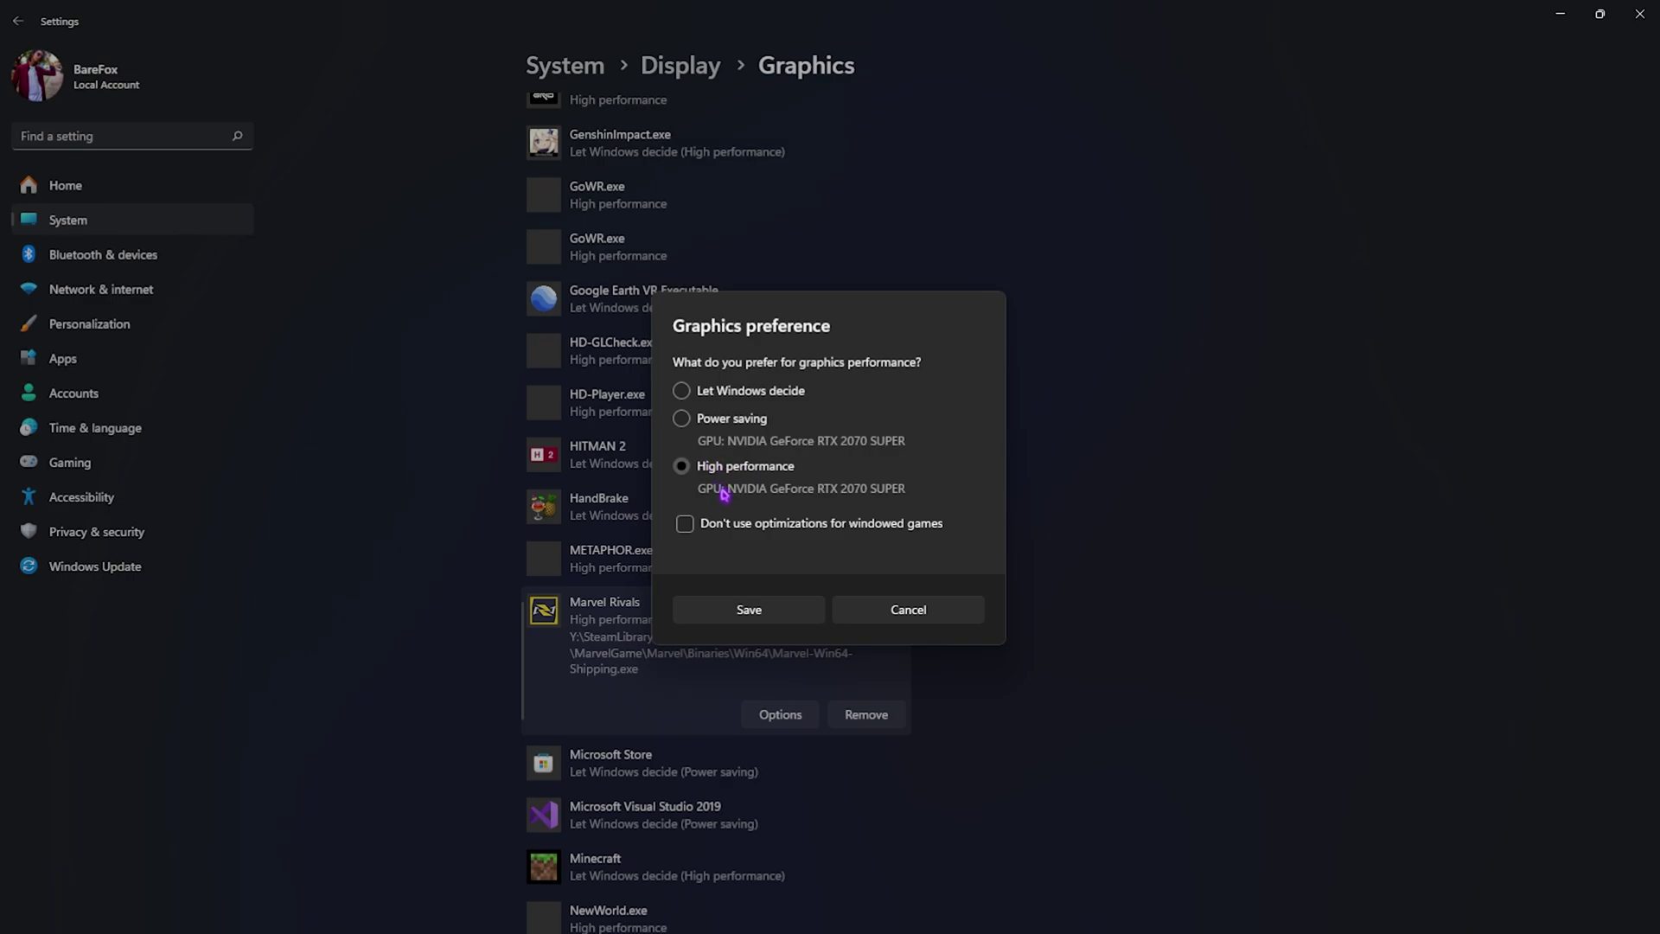
click(748, 610)
click(1655, 4)
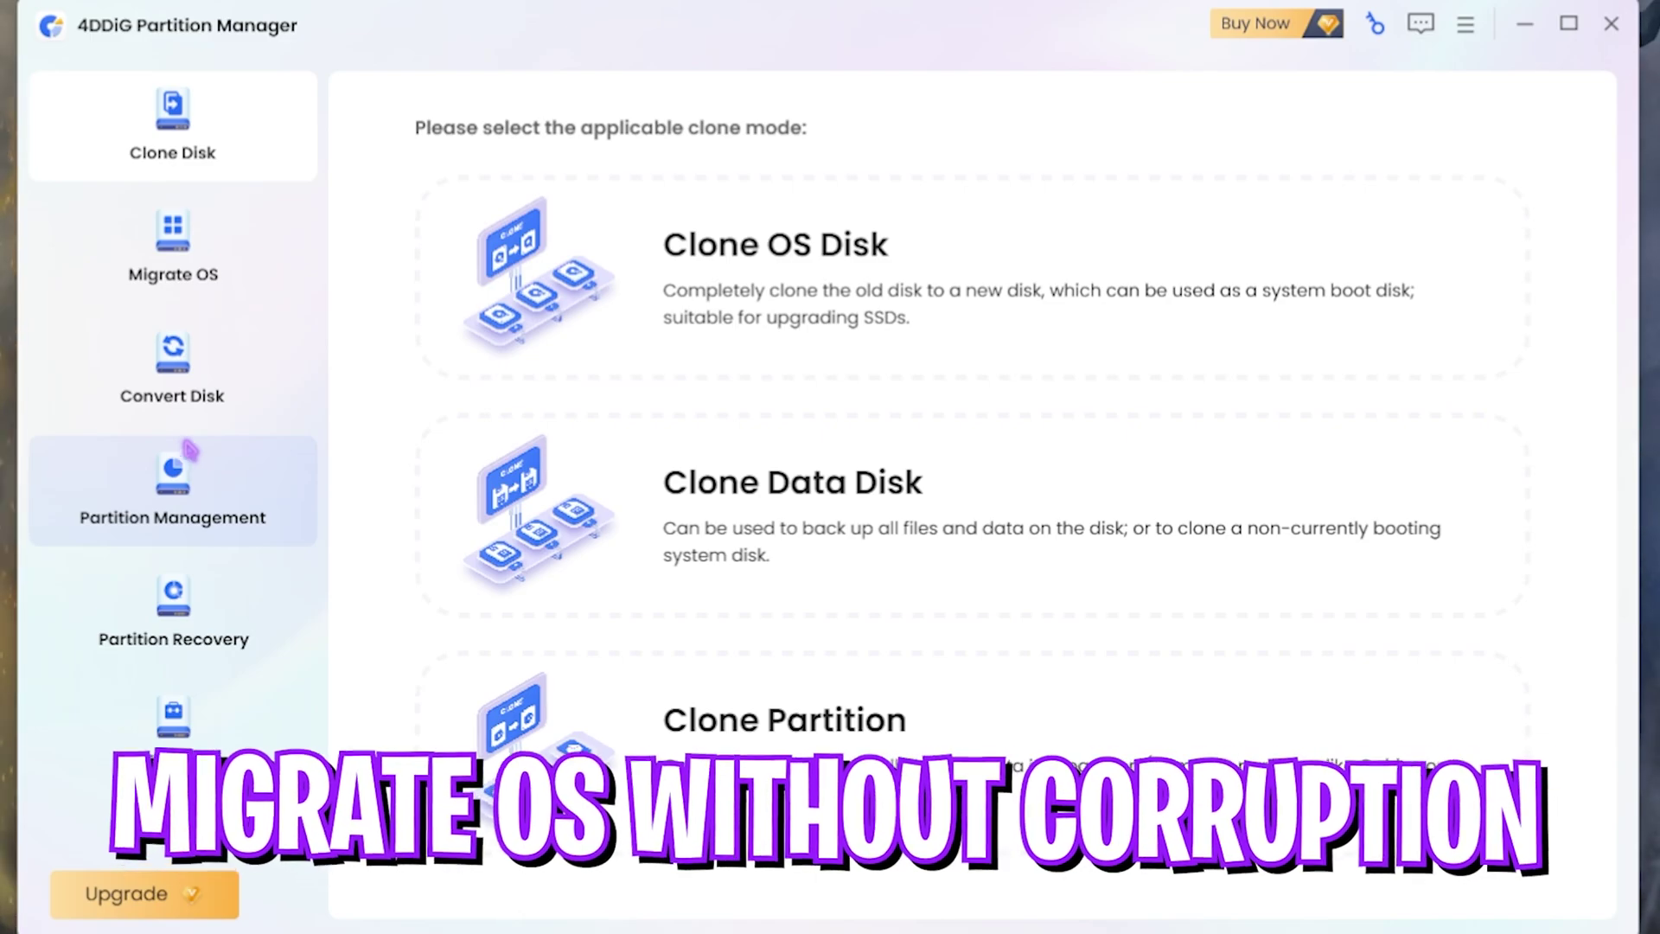
Start Migrate OS in 4DDiG Partition Manager with Disk 4 as the target disk
click(170, 250)
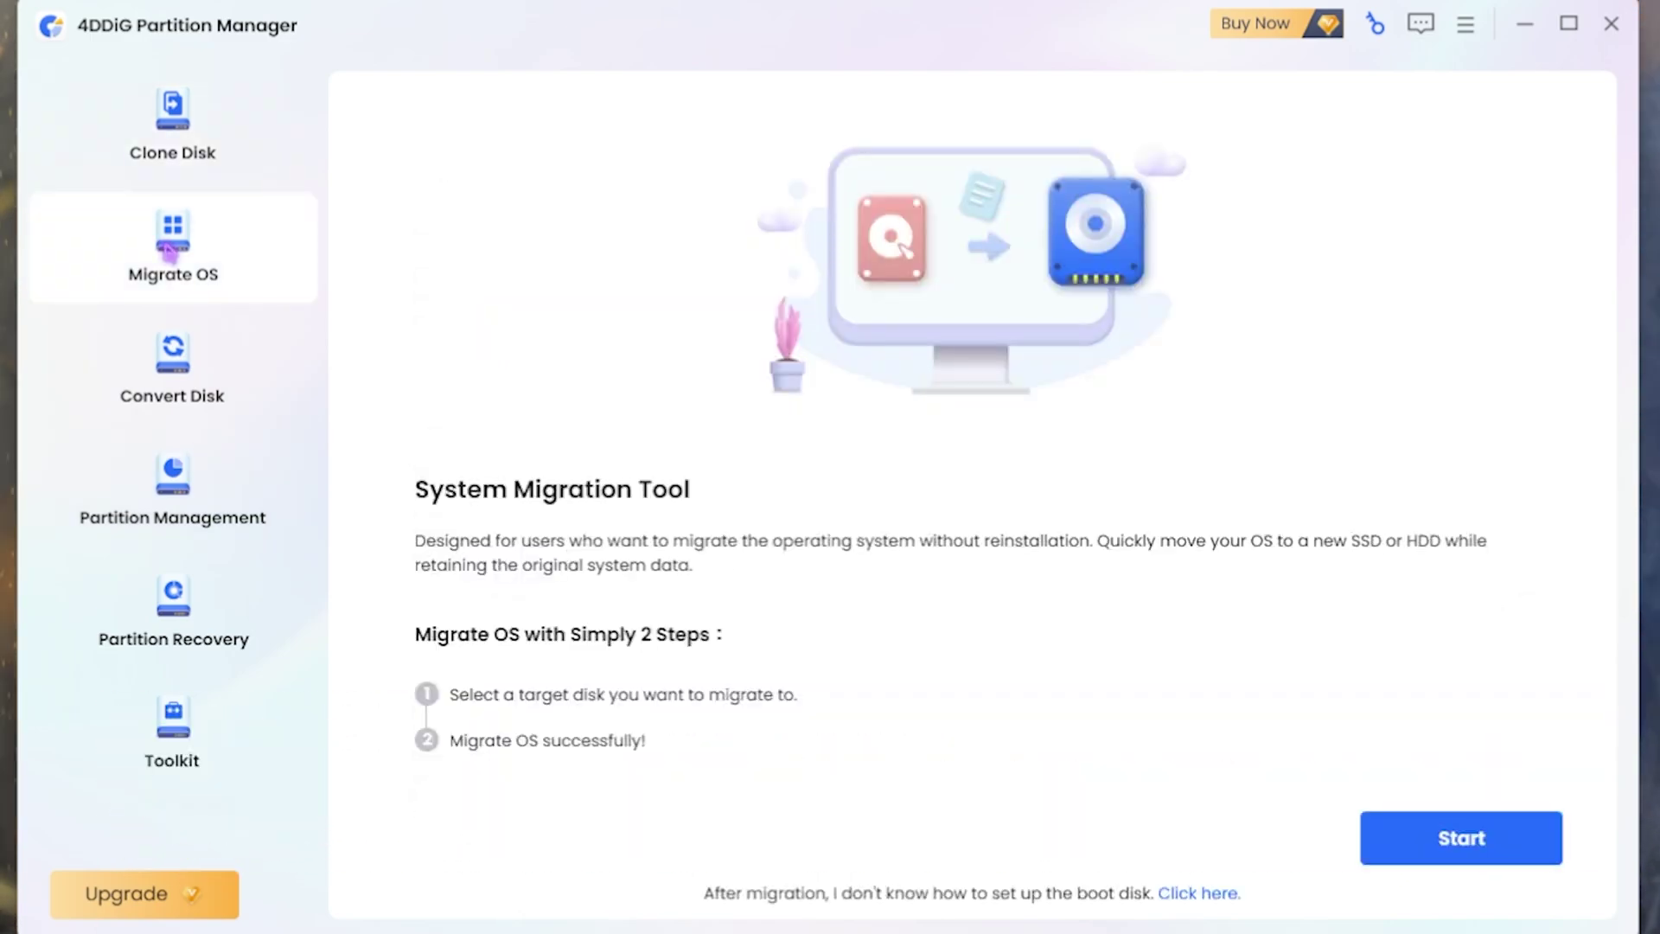
click(1452, 834)
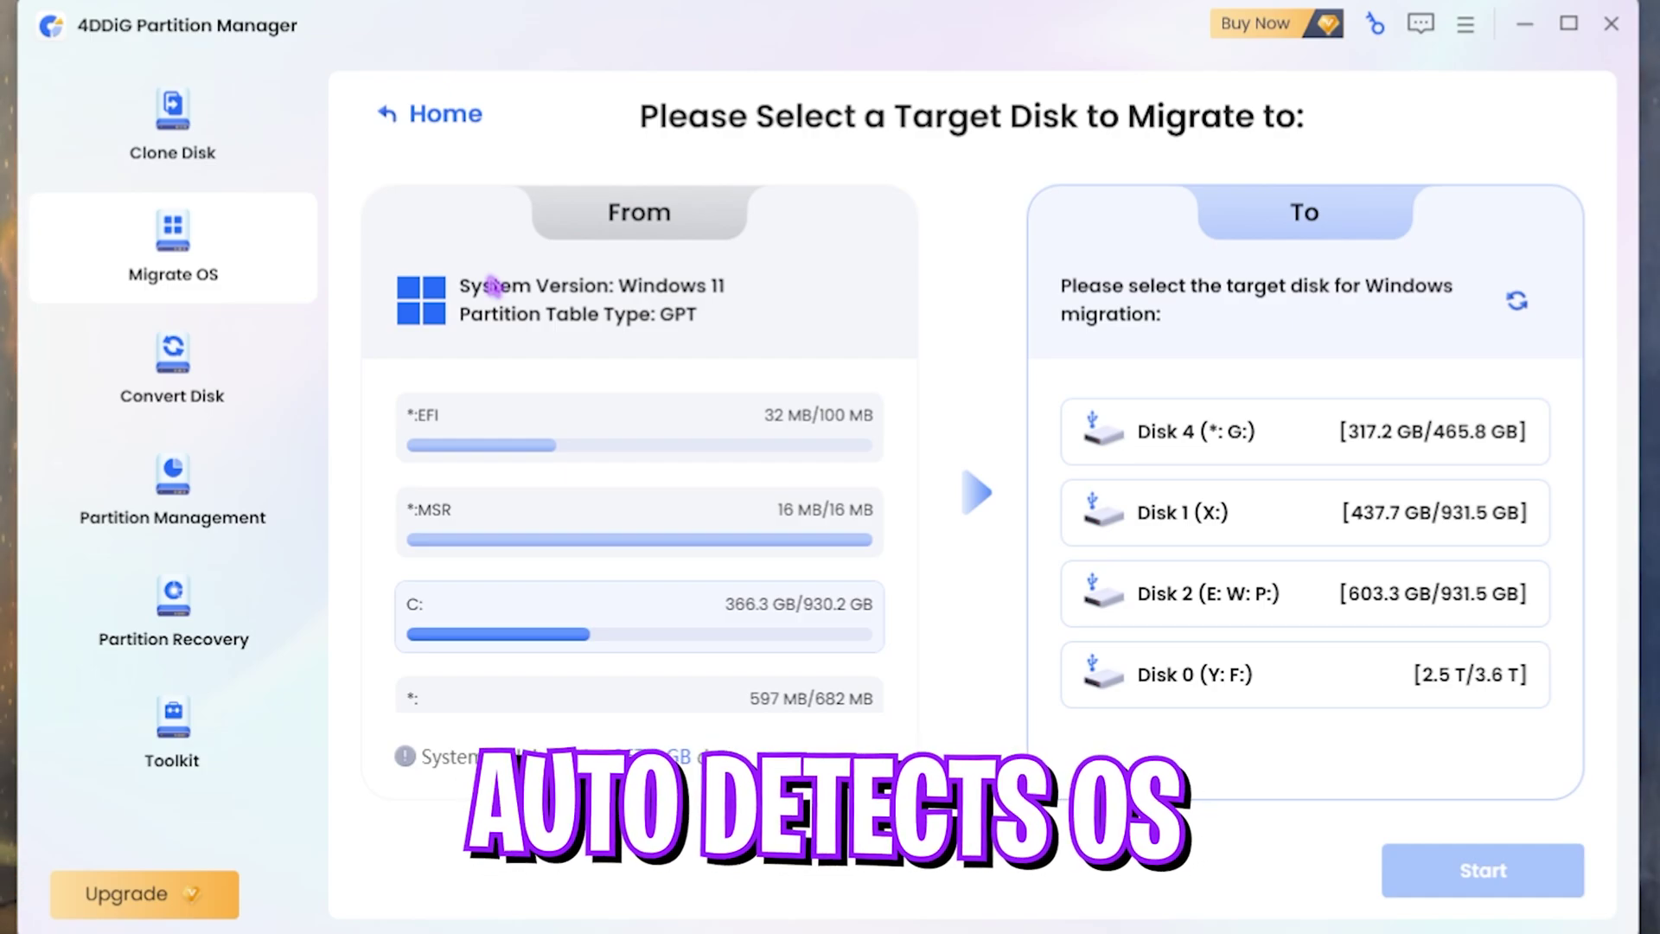
click(1338, 462)
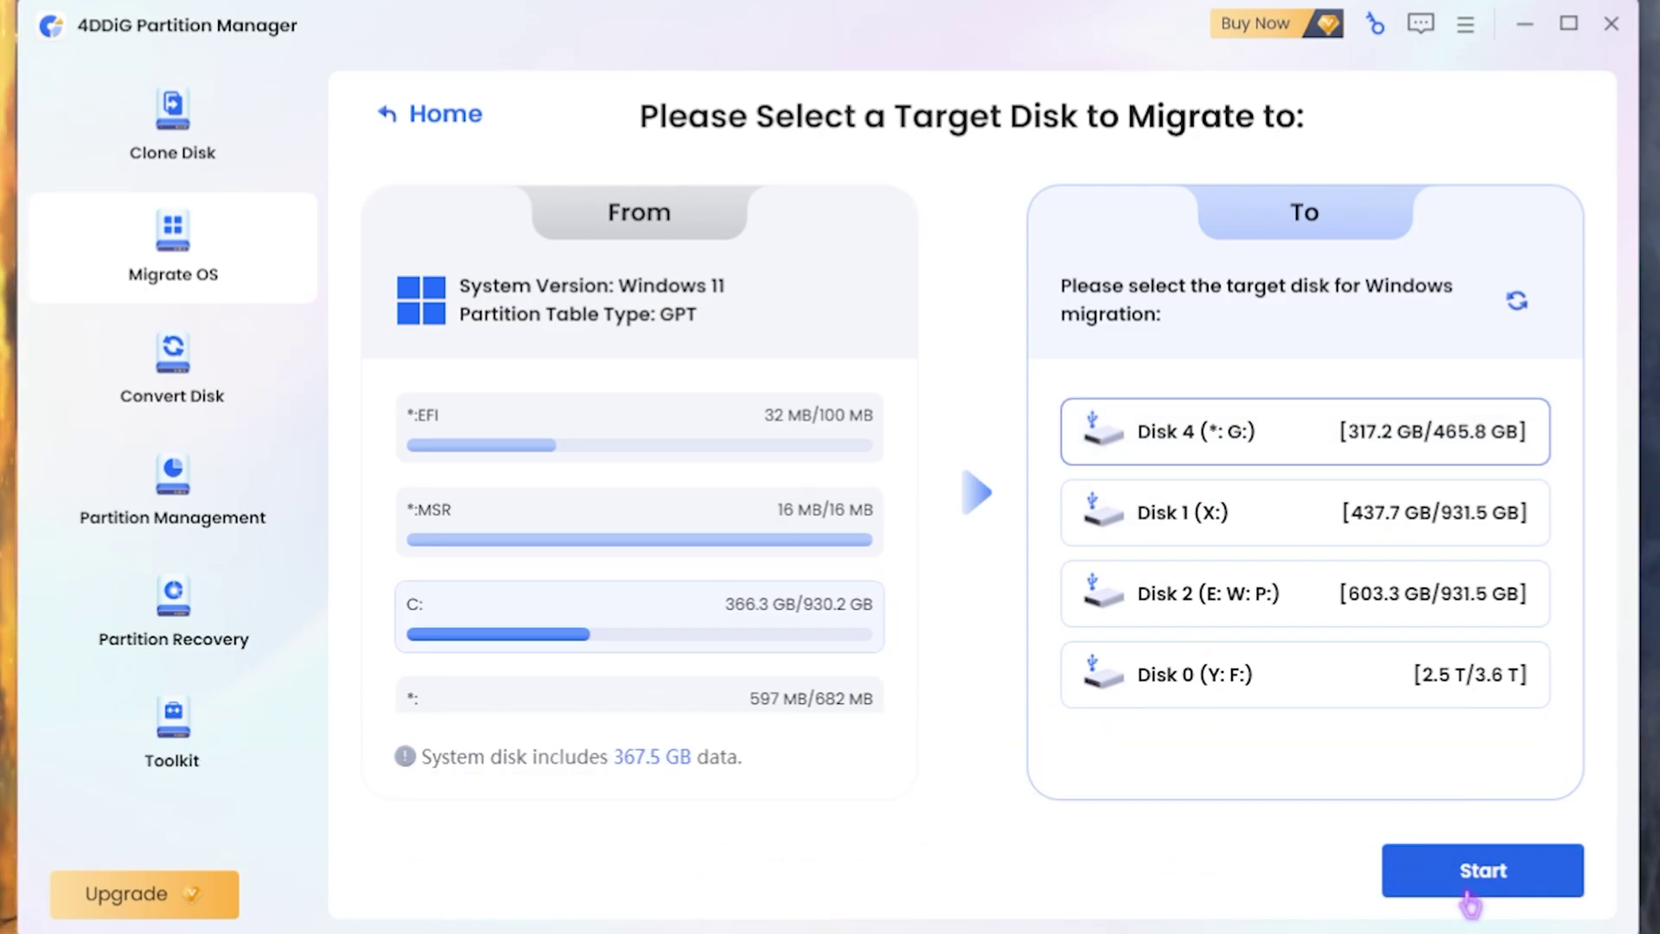
click(205, 498)
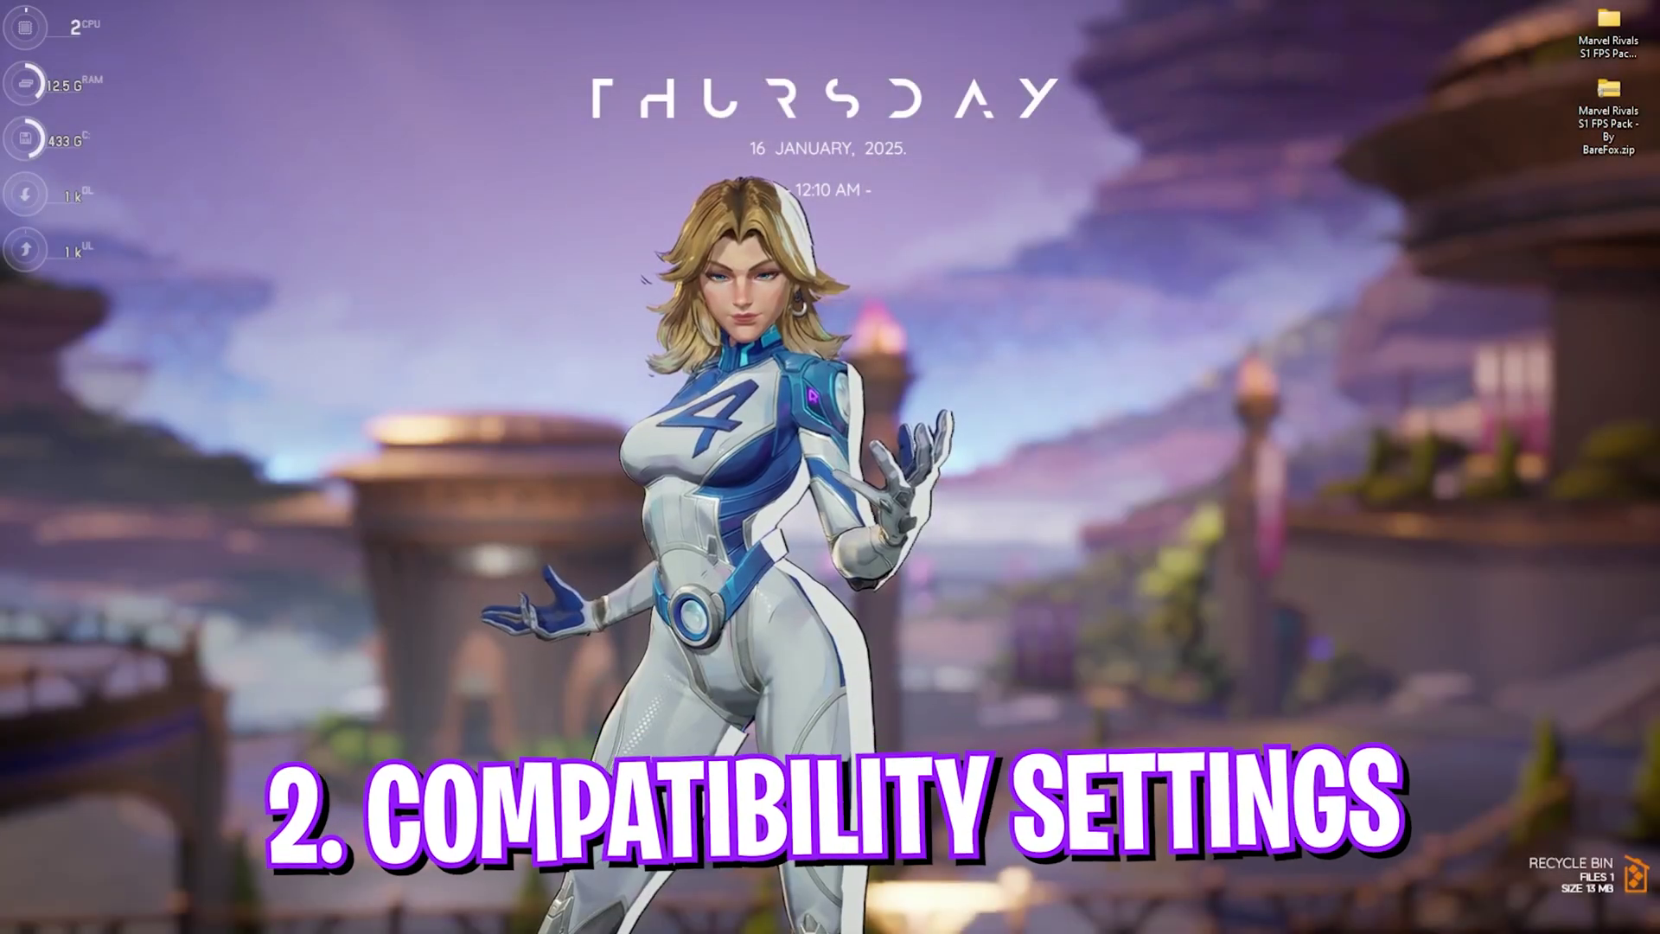
Browse to MarvelGame\Marvel\Binaries\Win64 and select Marvel-Win64-Shipping.exe
mouse_move(960, 924)
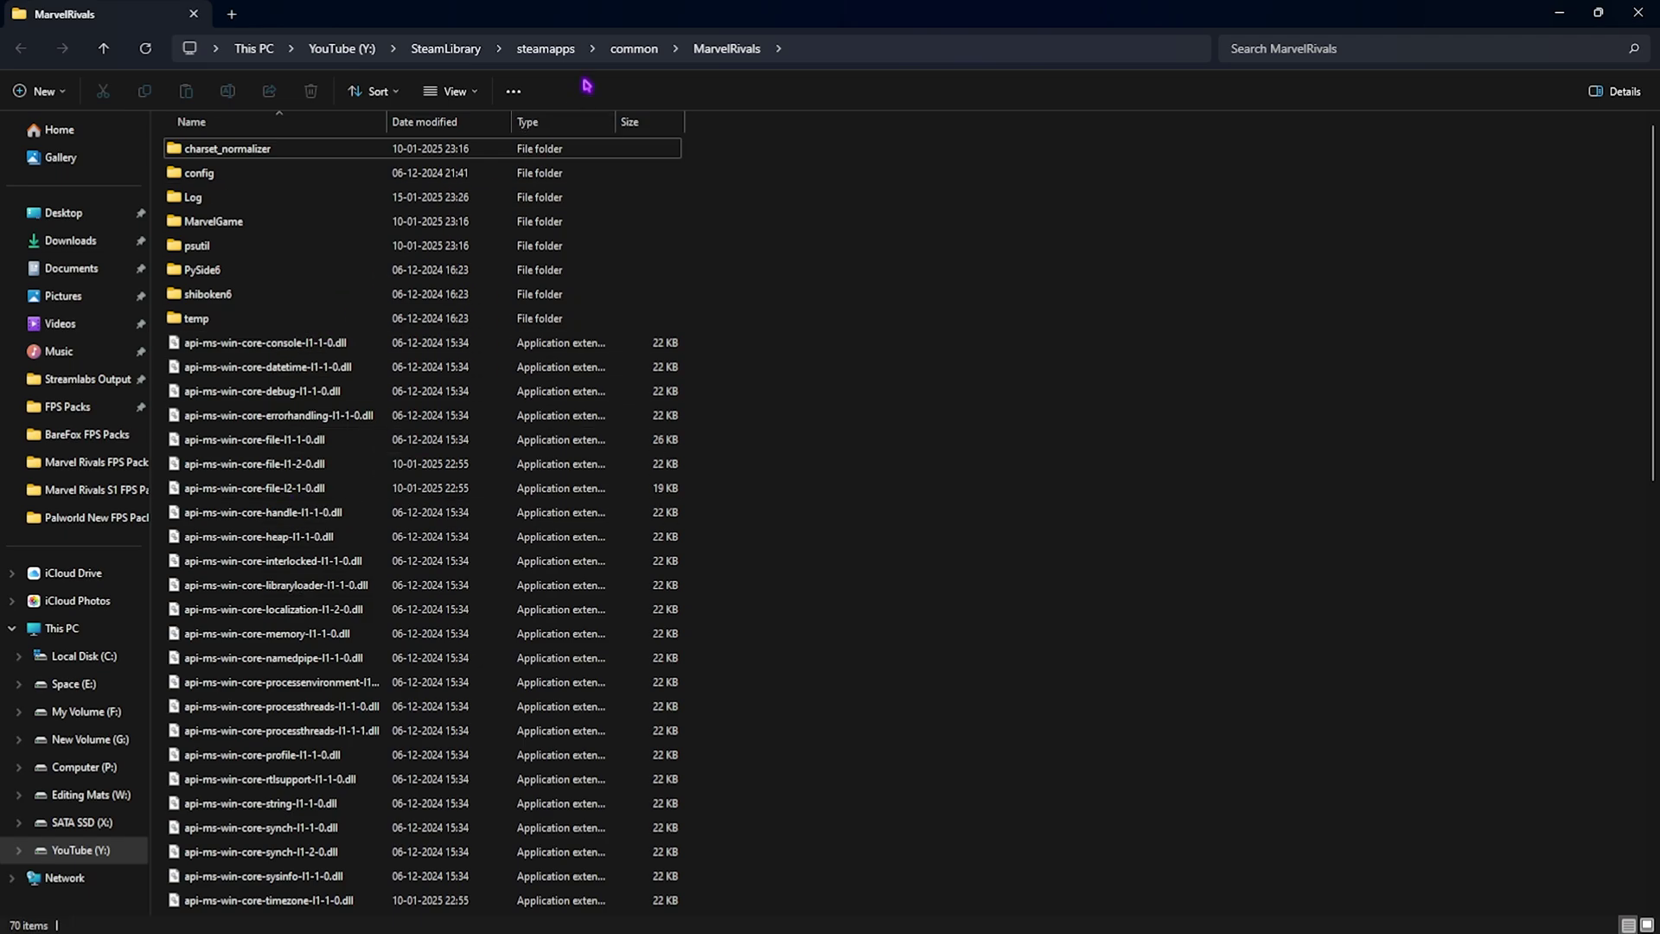
click(227, 224)
double_click(226, 225)
double_click(214, 173)
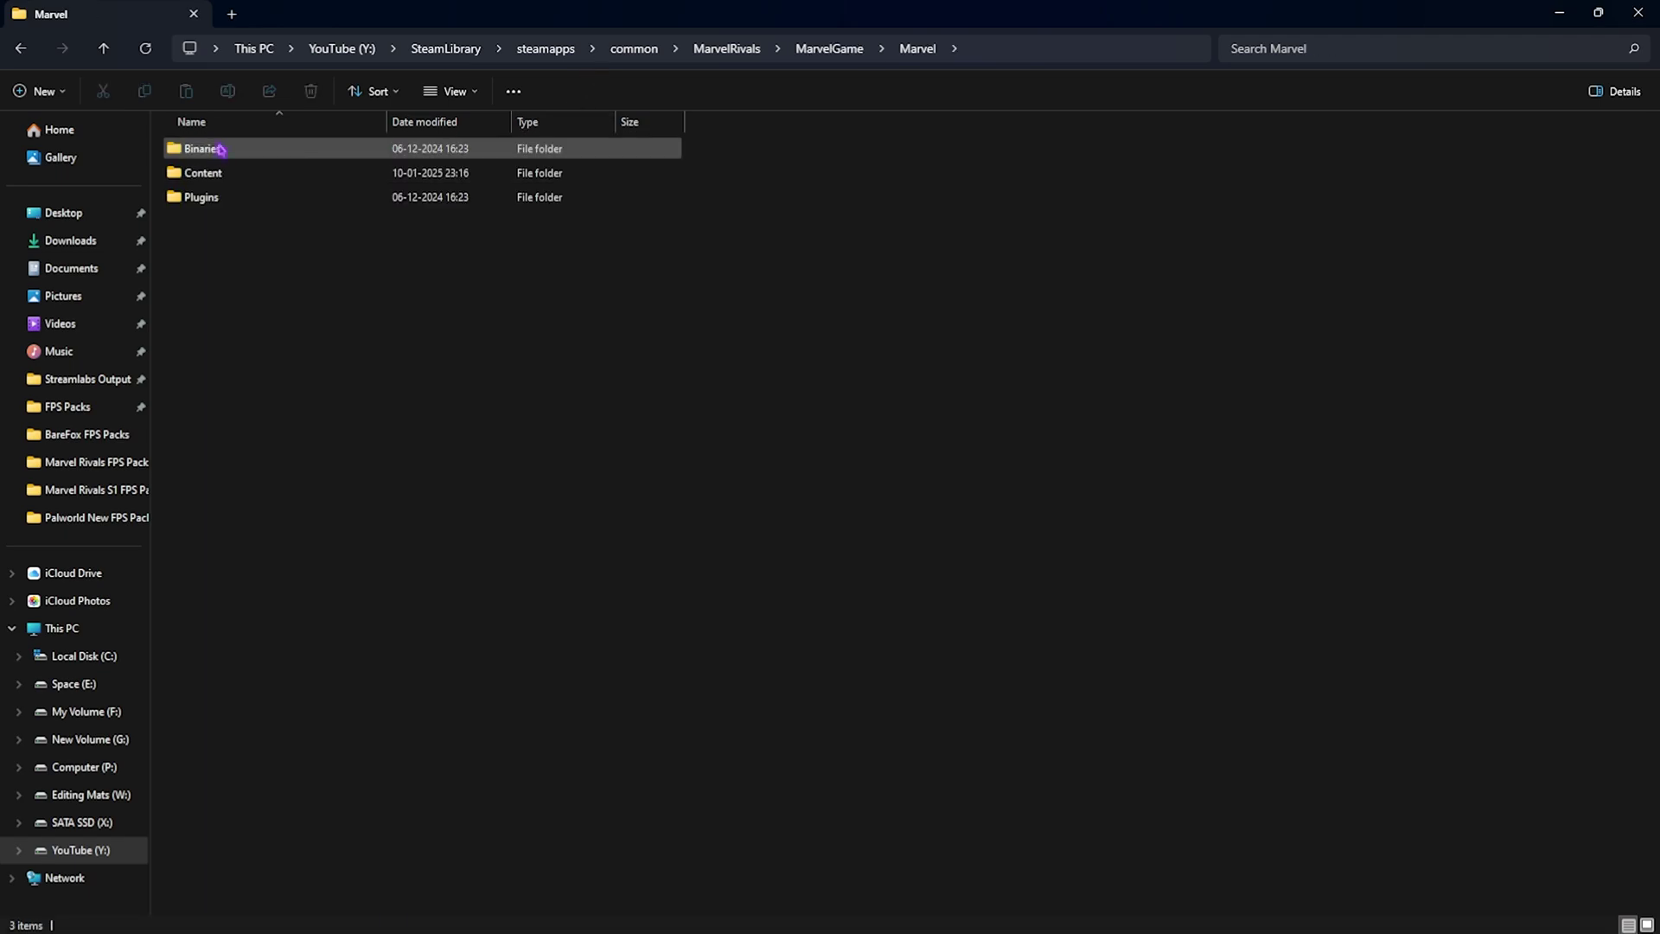
double_click(216, 151)
double_click(199, 148)
click(234, 466)
Disable fullscreen optimizations and set high-DPI scaling override to Application in Compatibility
right_click(233, 467)
click(294, 714)
click(402, 497)
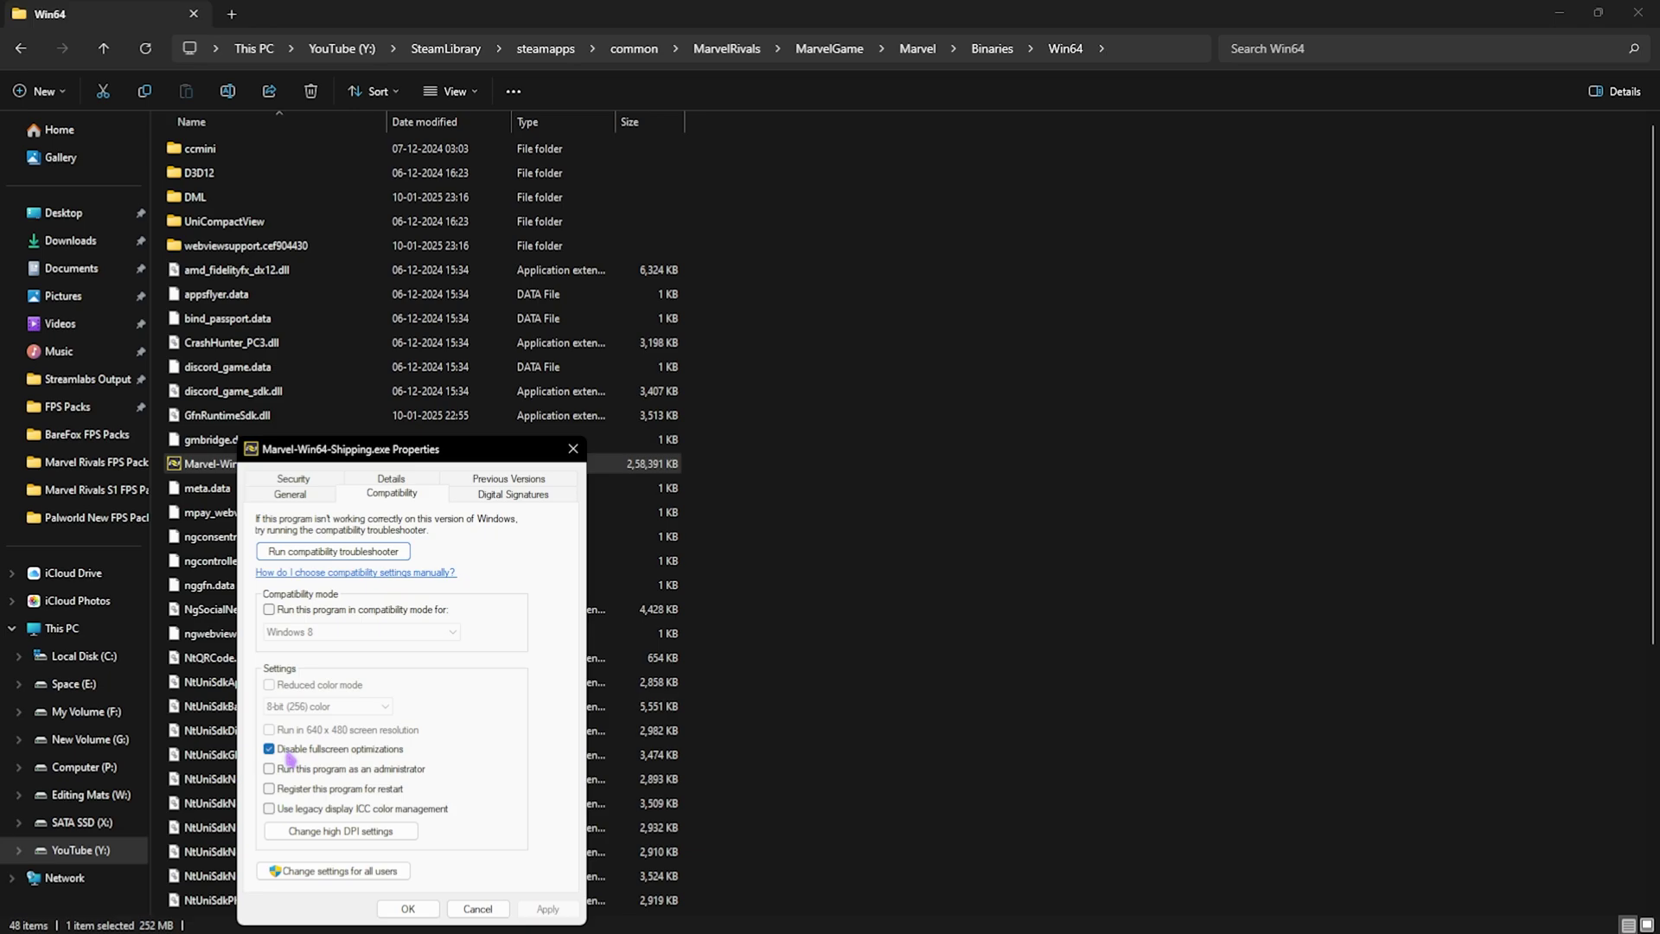
click(364, 835)
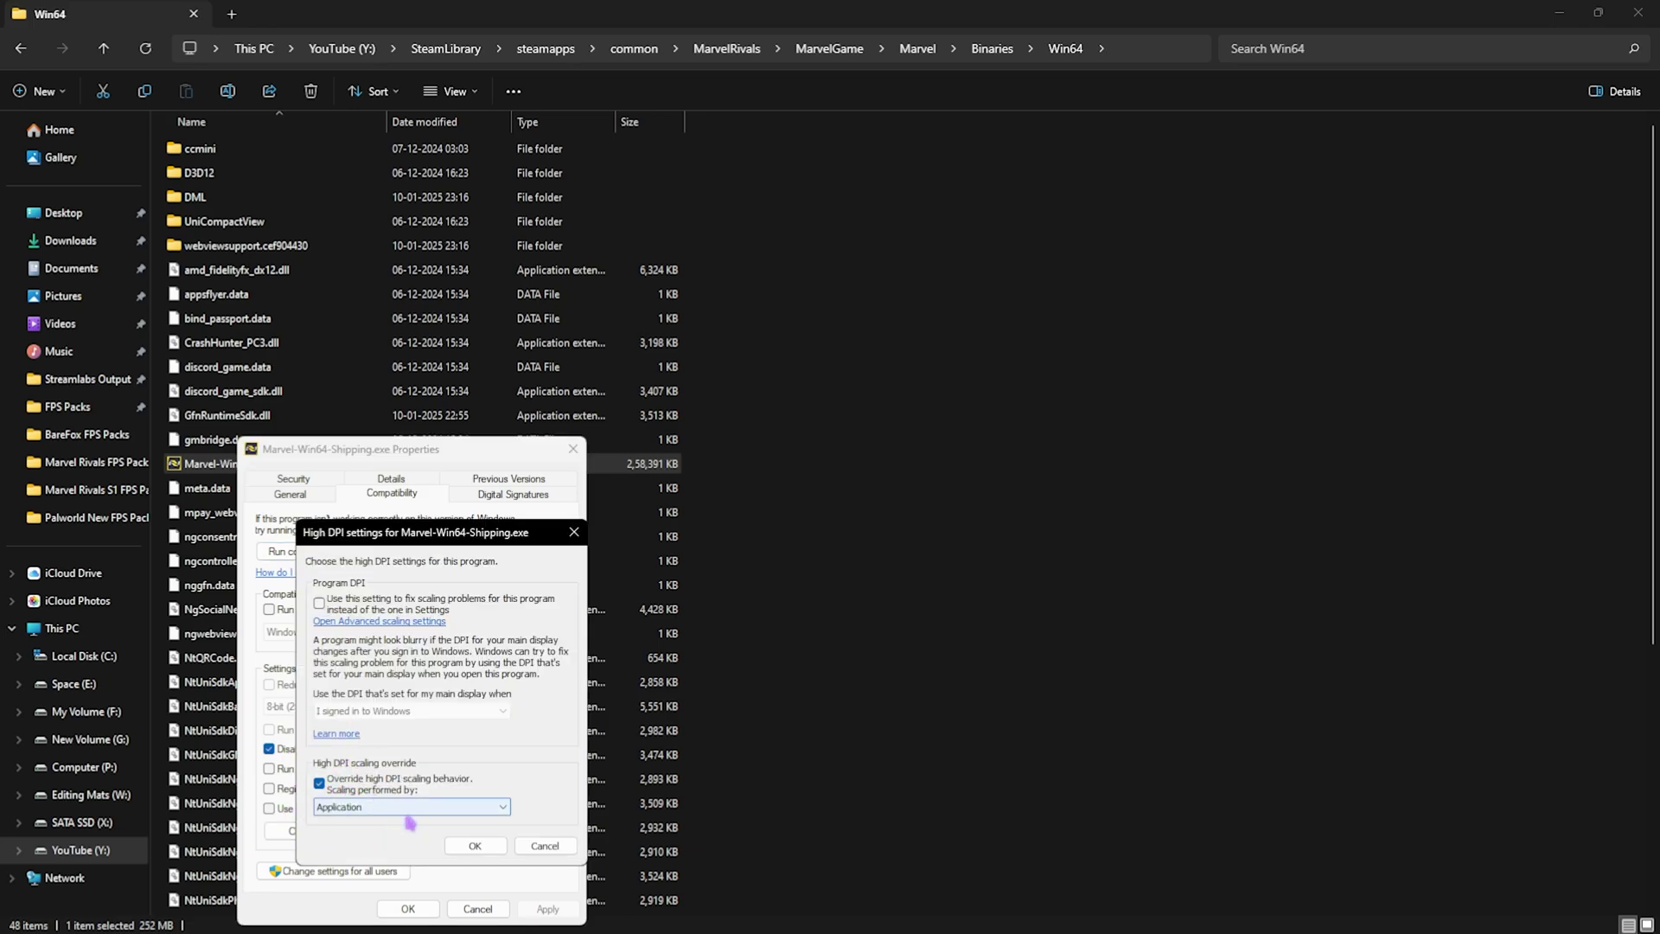
click(474, 846)
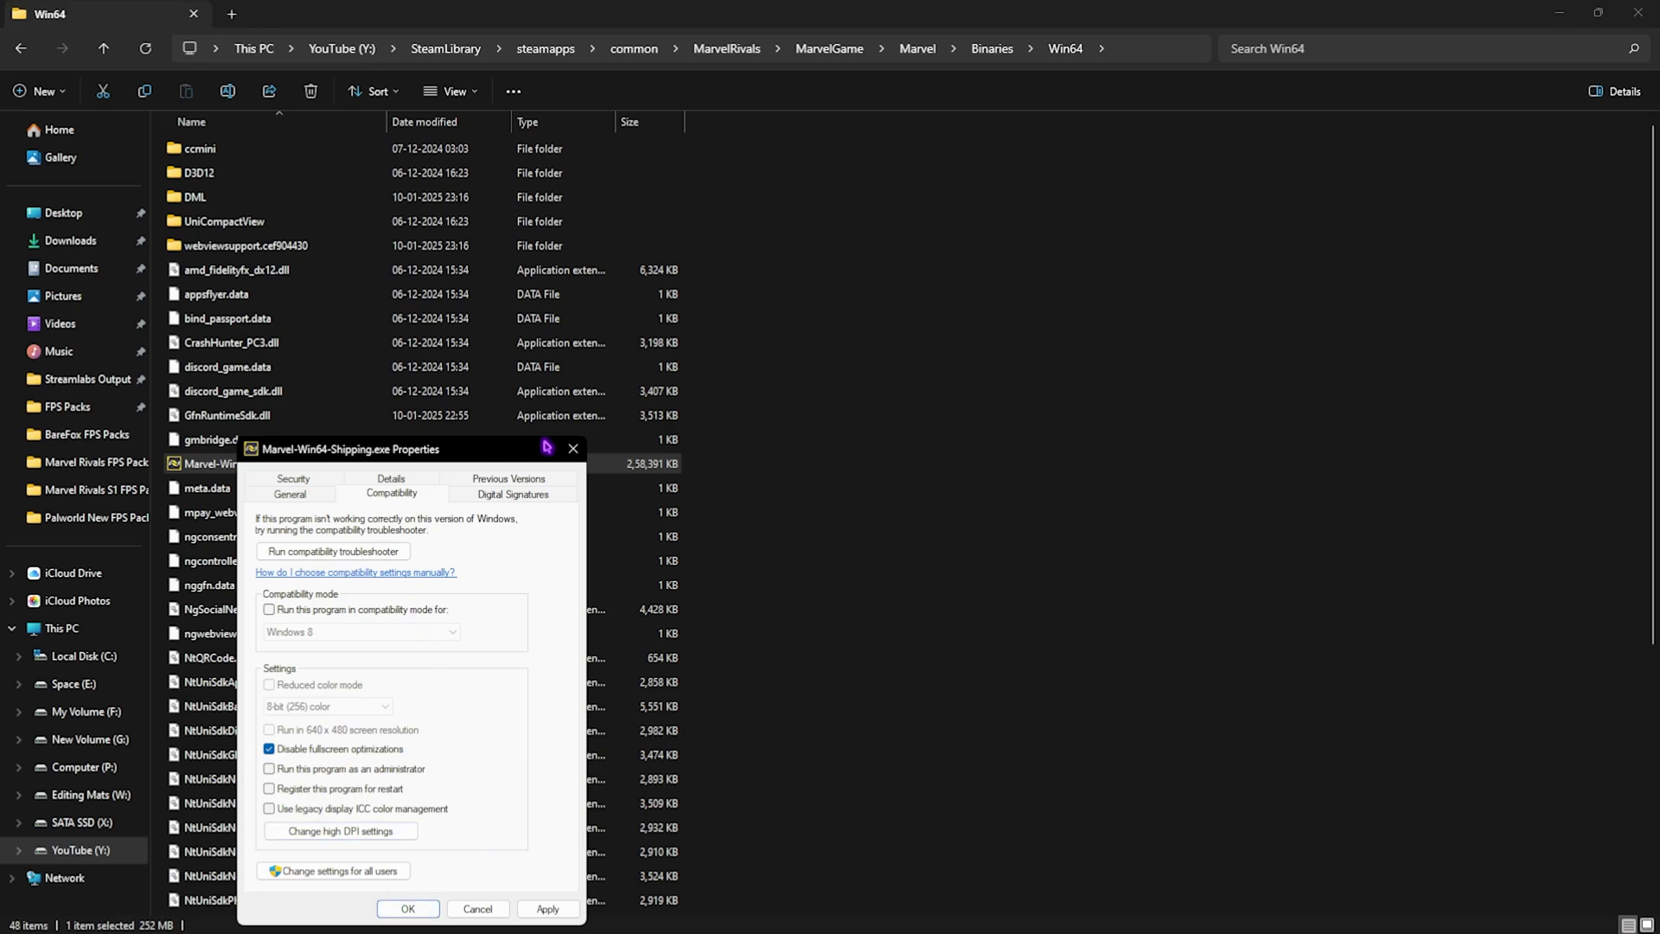
click(573, 449)
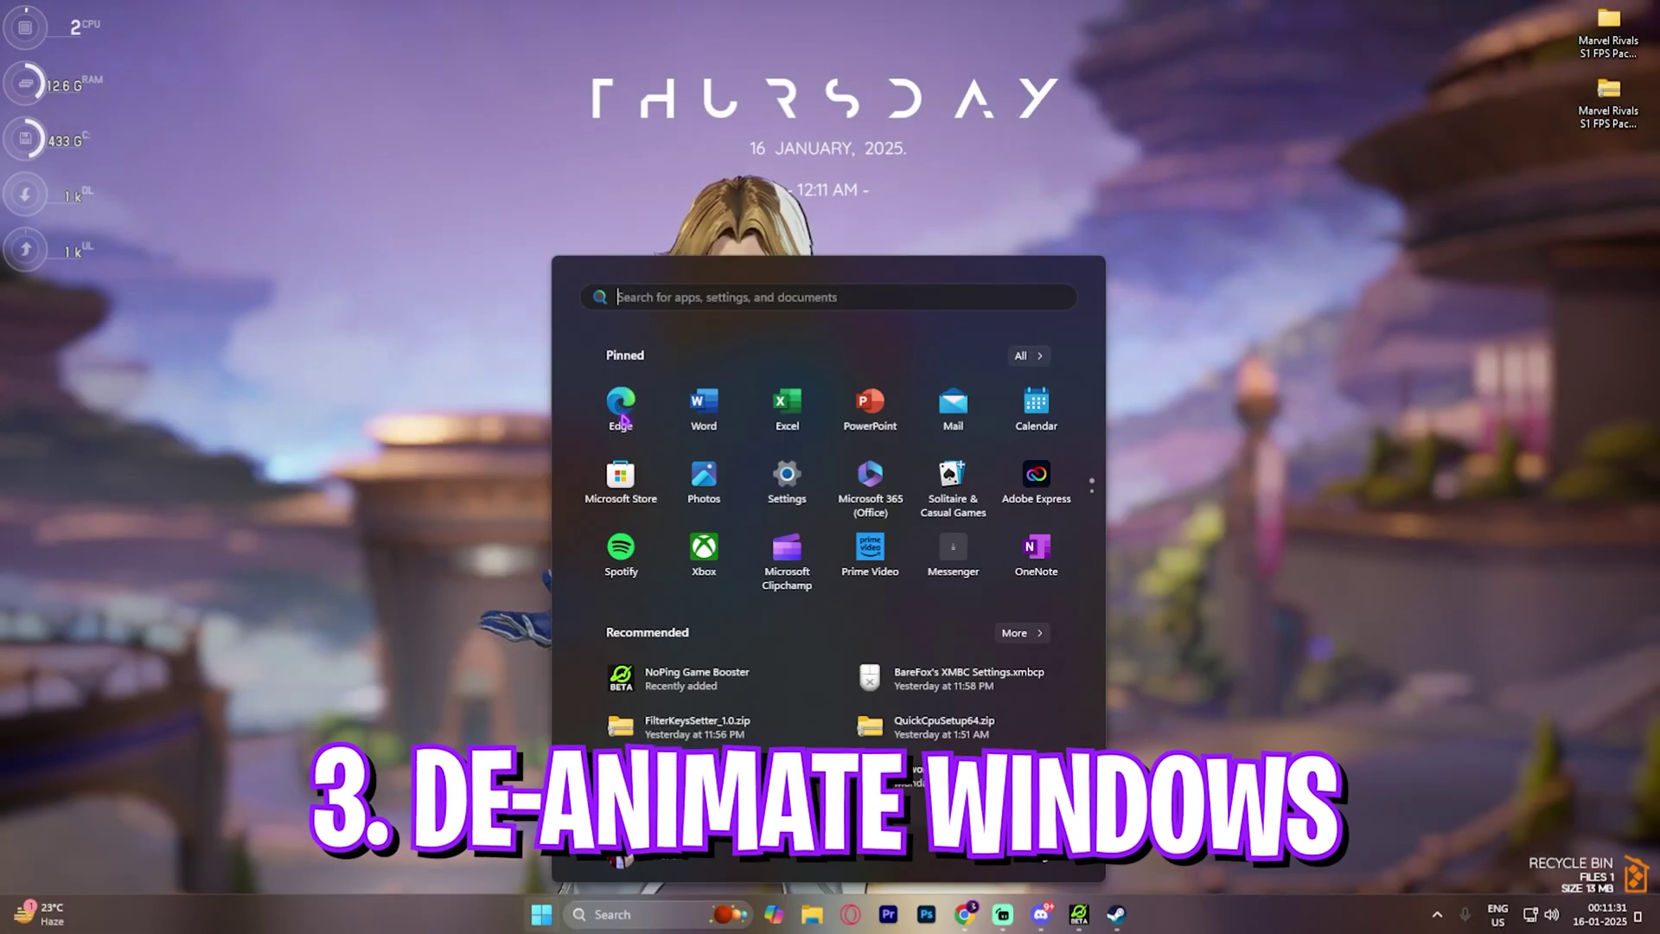
Set Custom visual effects, keeping only thumbnails, window dragging contents and smooth fonts
text(adjust)
key(Return)
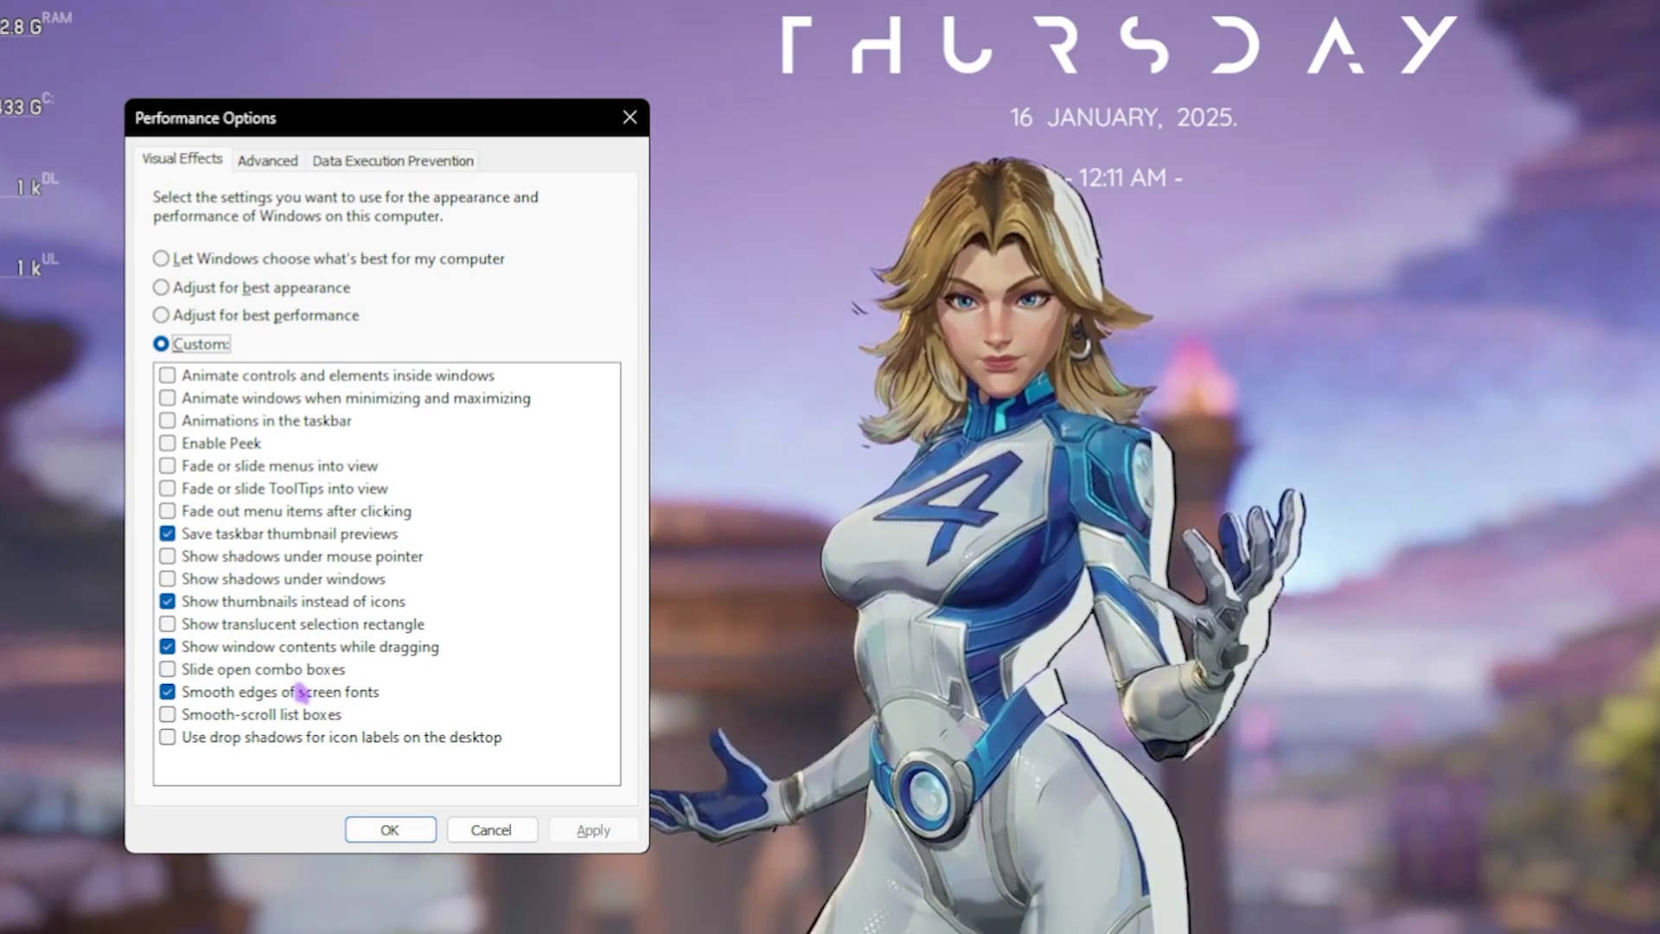
Open Virtual Memory from the Advanced tab and choose Custom size 1361–16384 MB for C:
click(263, 161)
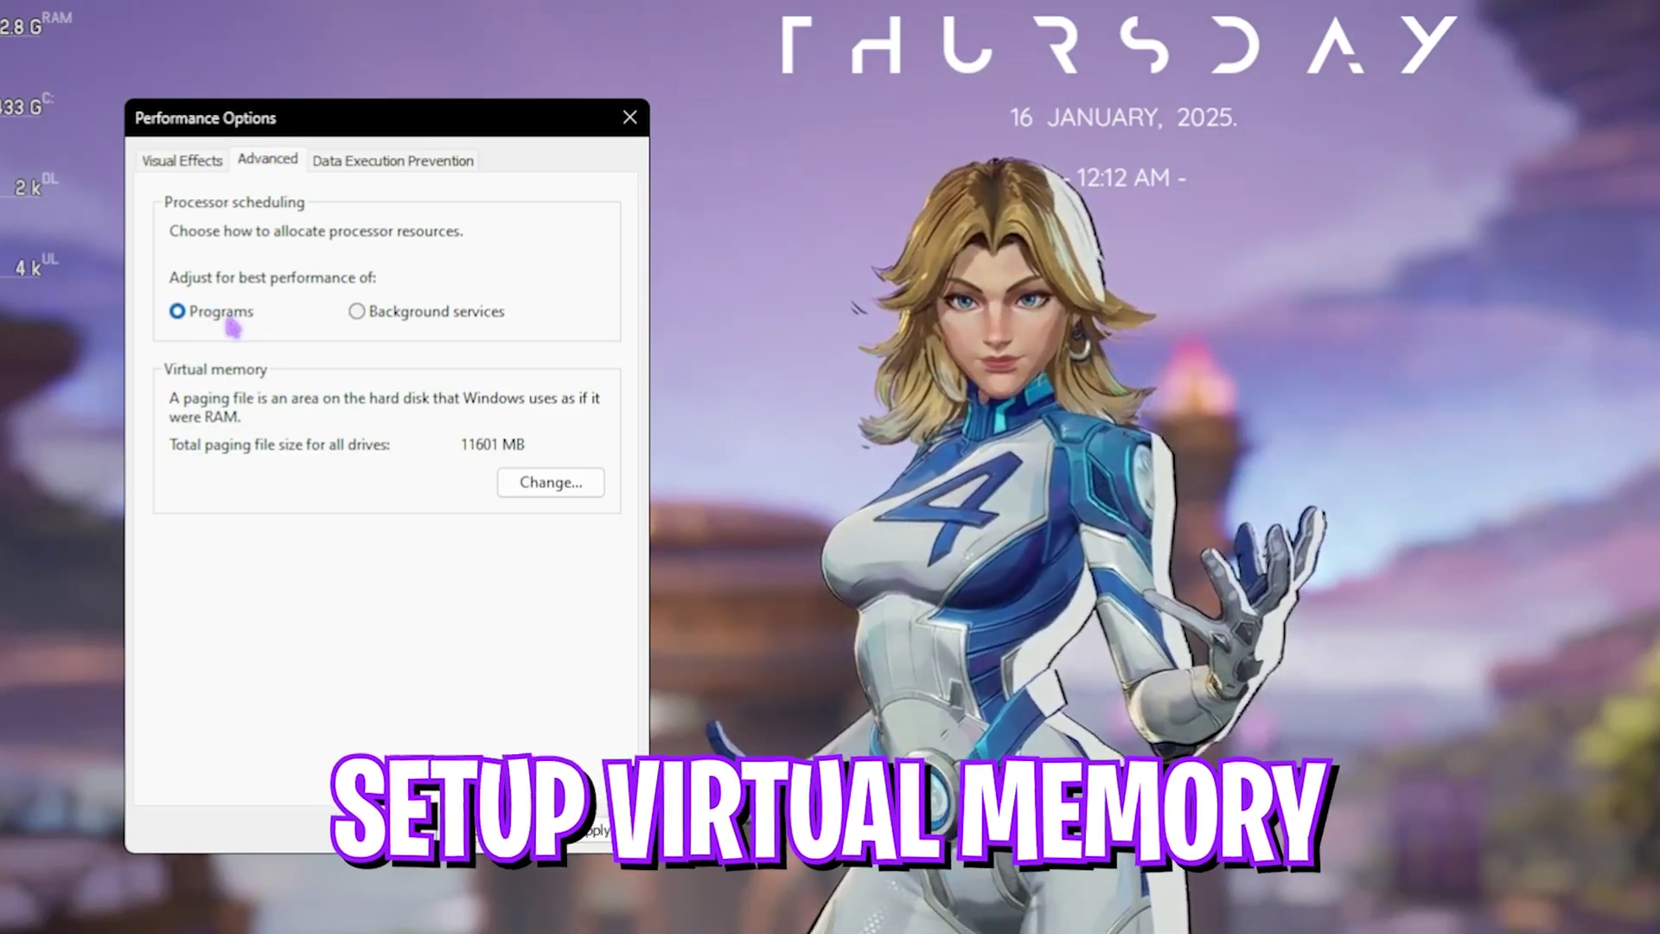
click(548, 485)
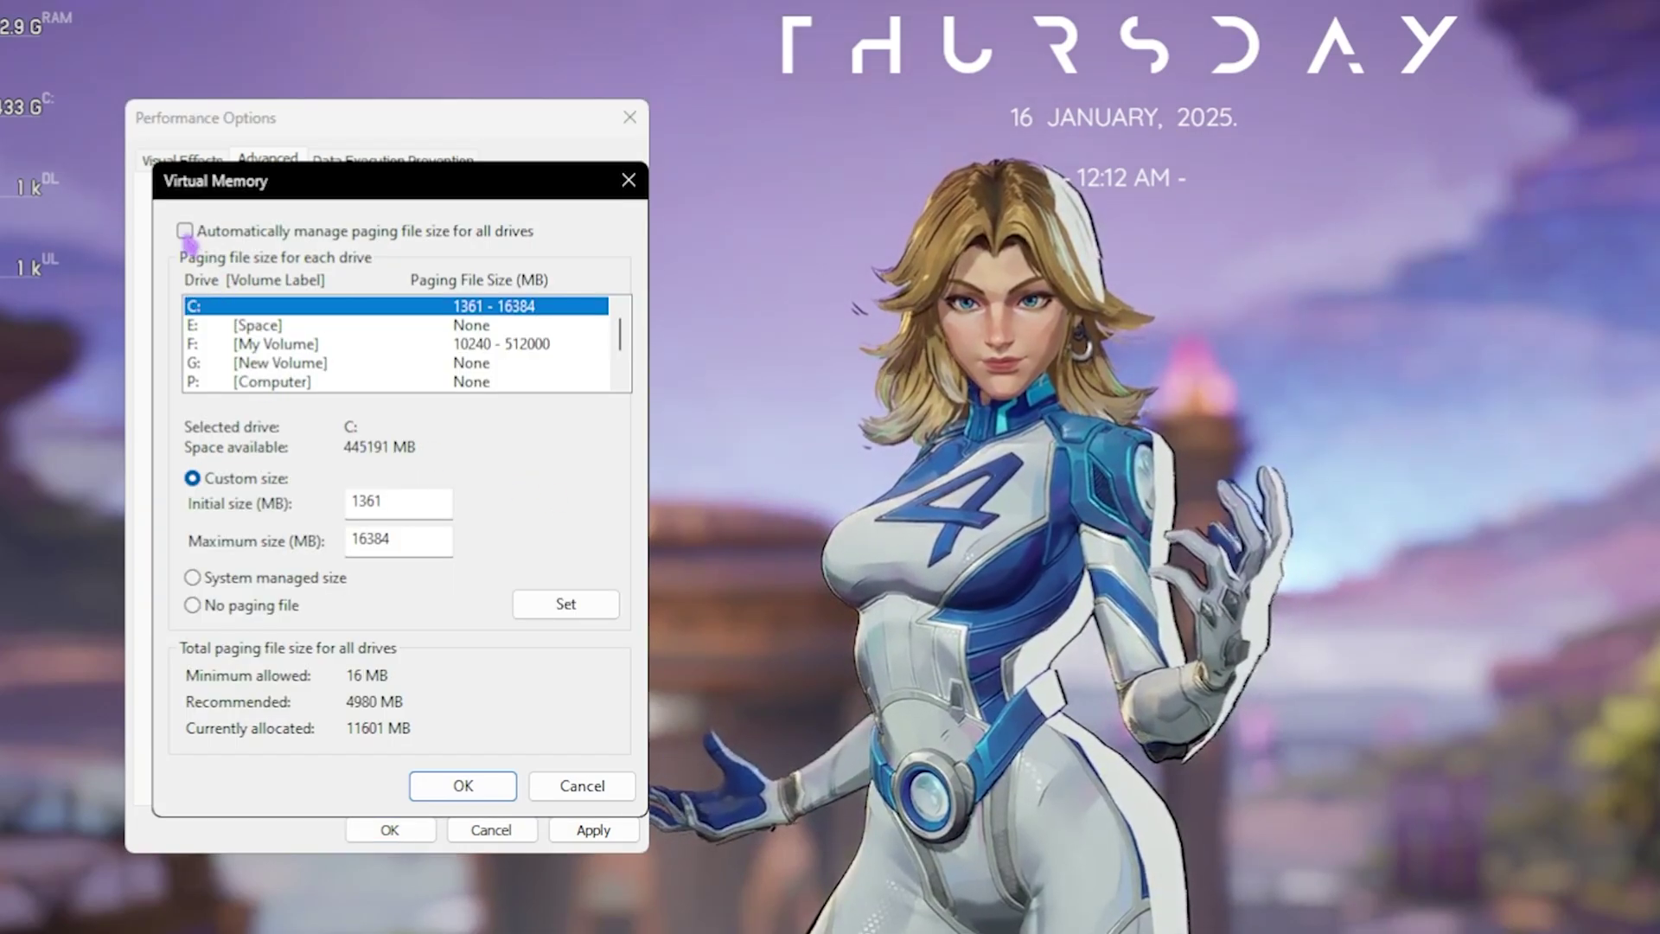
click(227, 480)
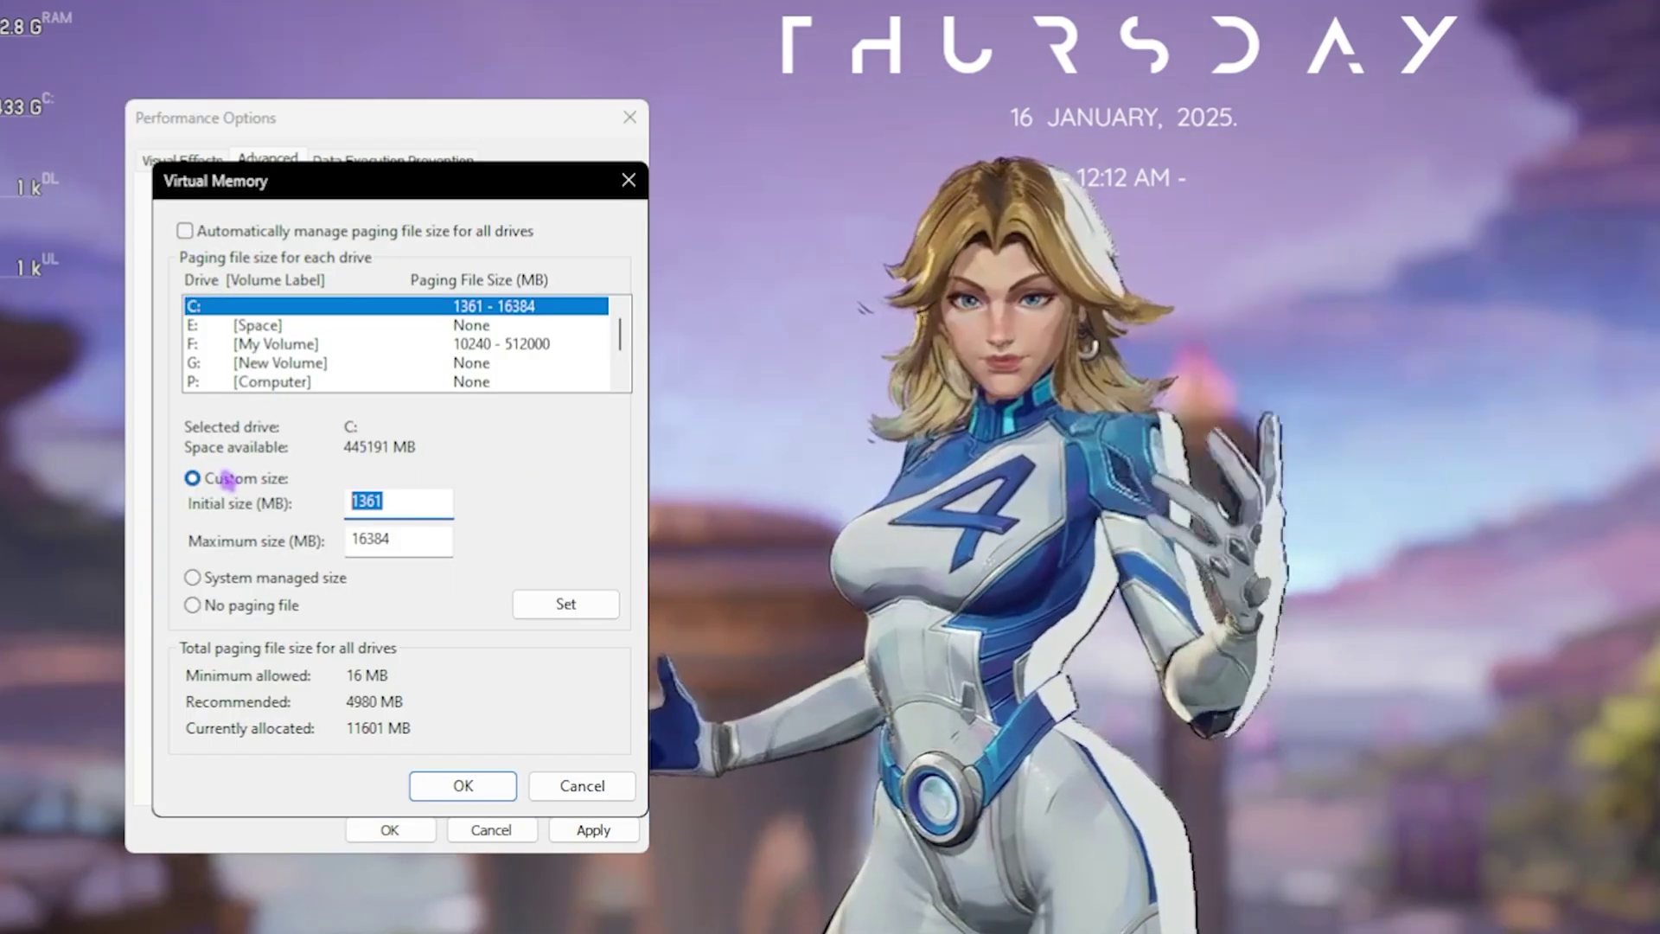
click(380, 502)
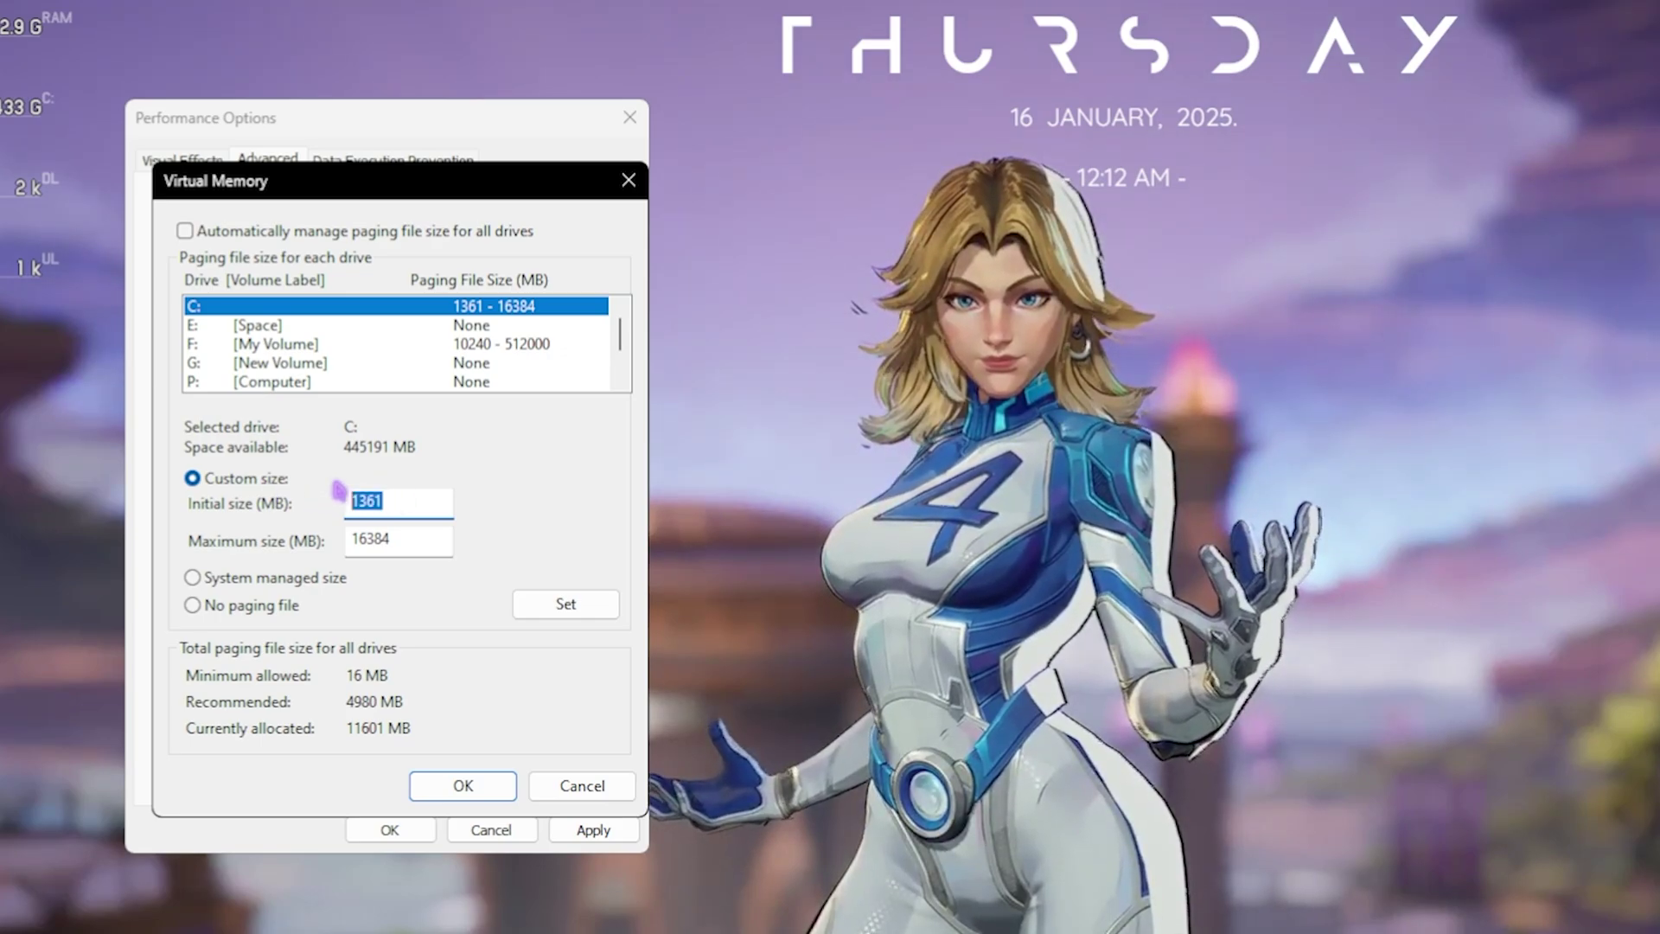
In Calculator compute 32 × 1024 = 32,768, then halve it to 16,384
key(super)
text(calculator)
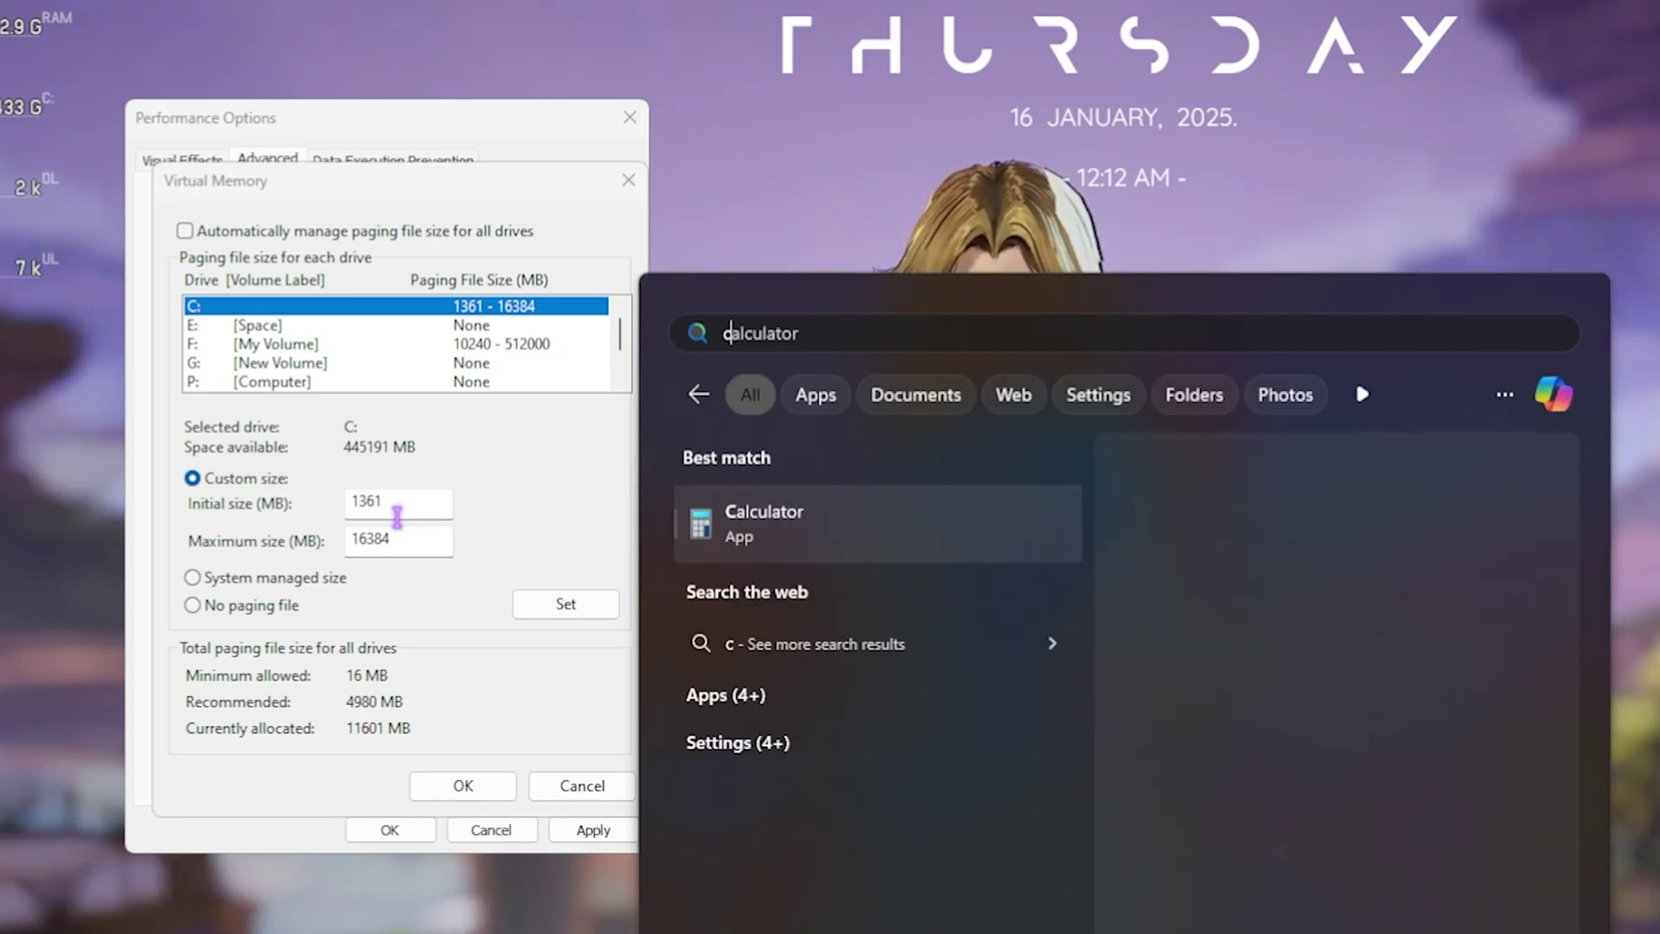
key(Return)
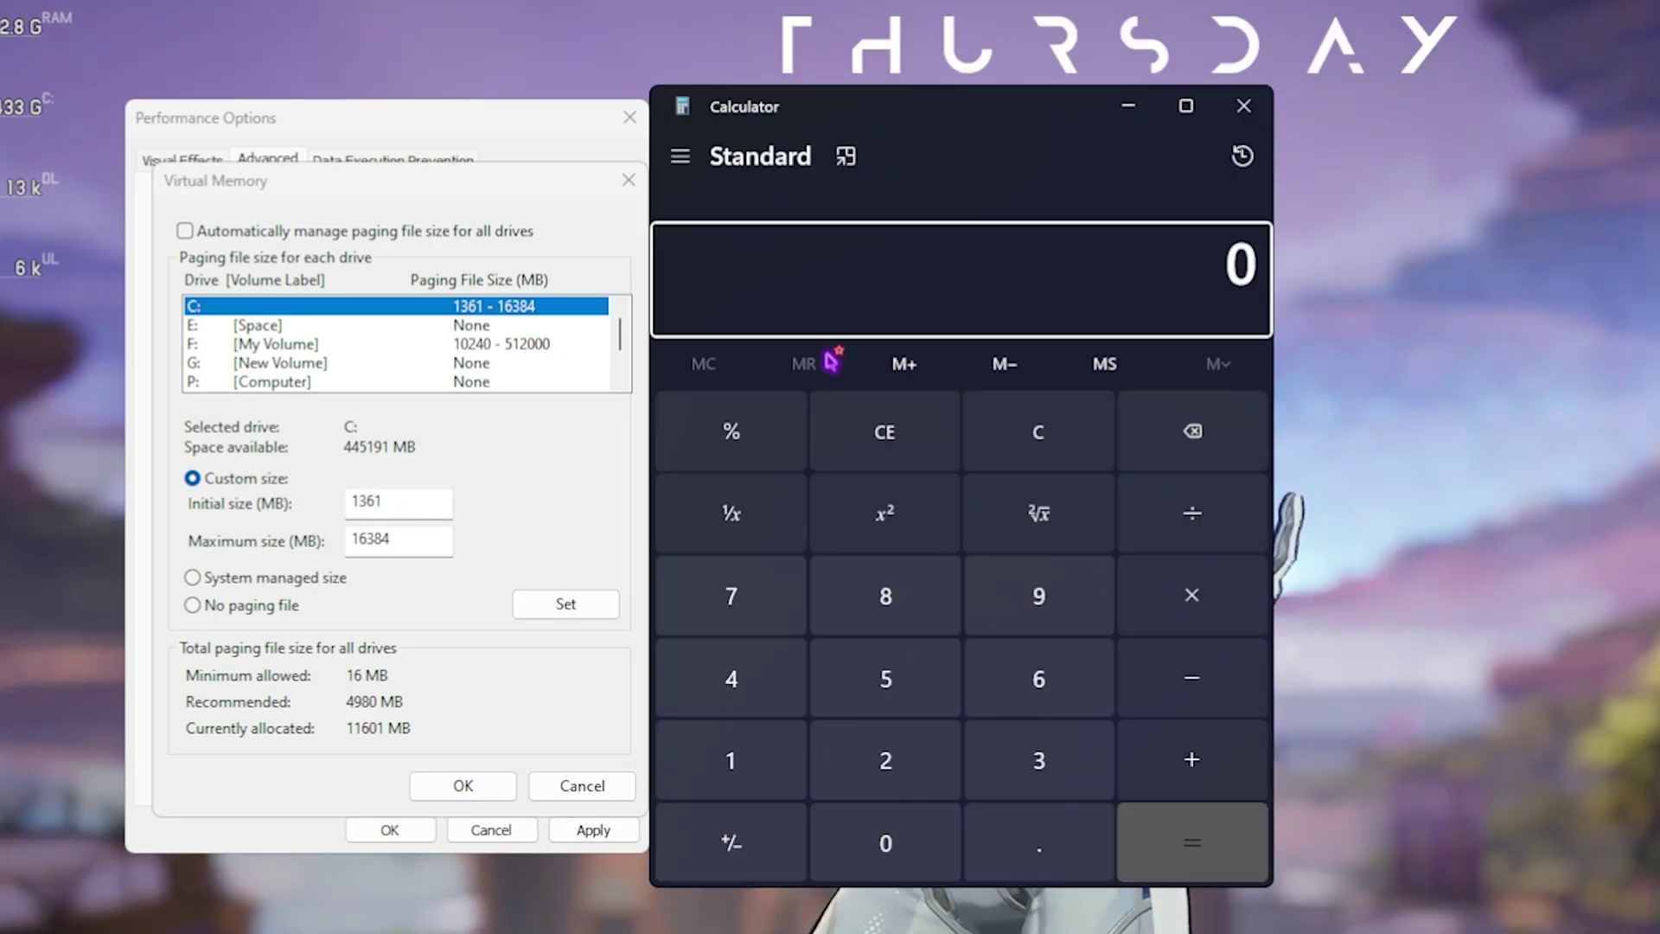
click(1033, 752)
click(945, 752)
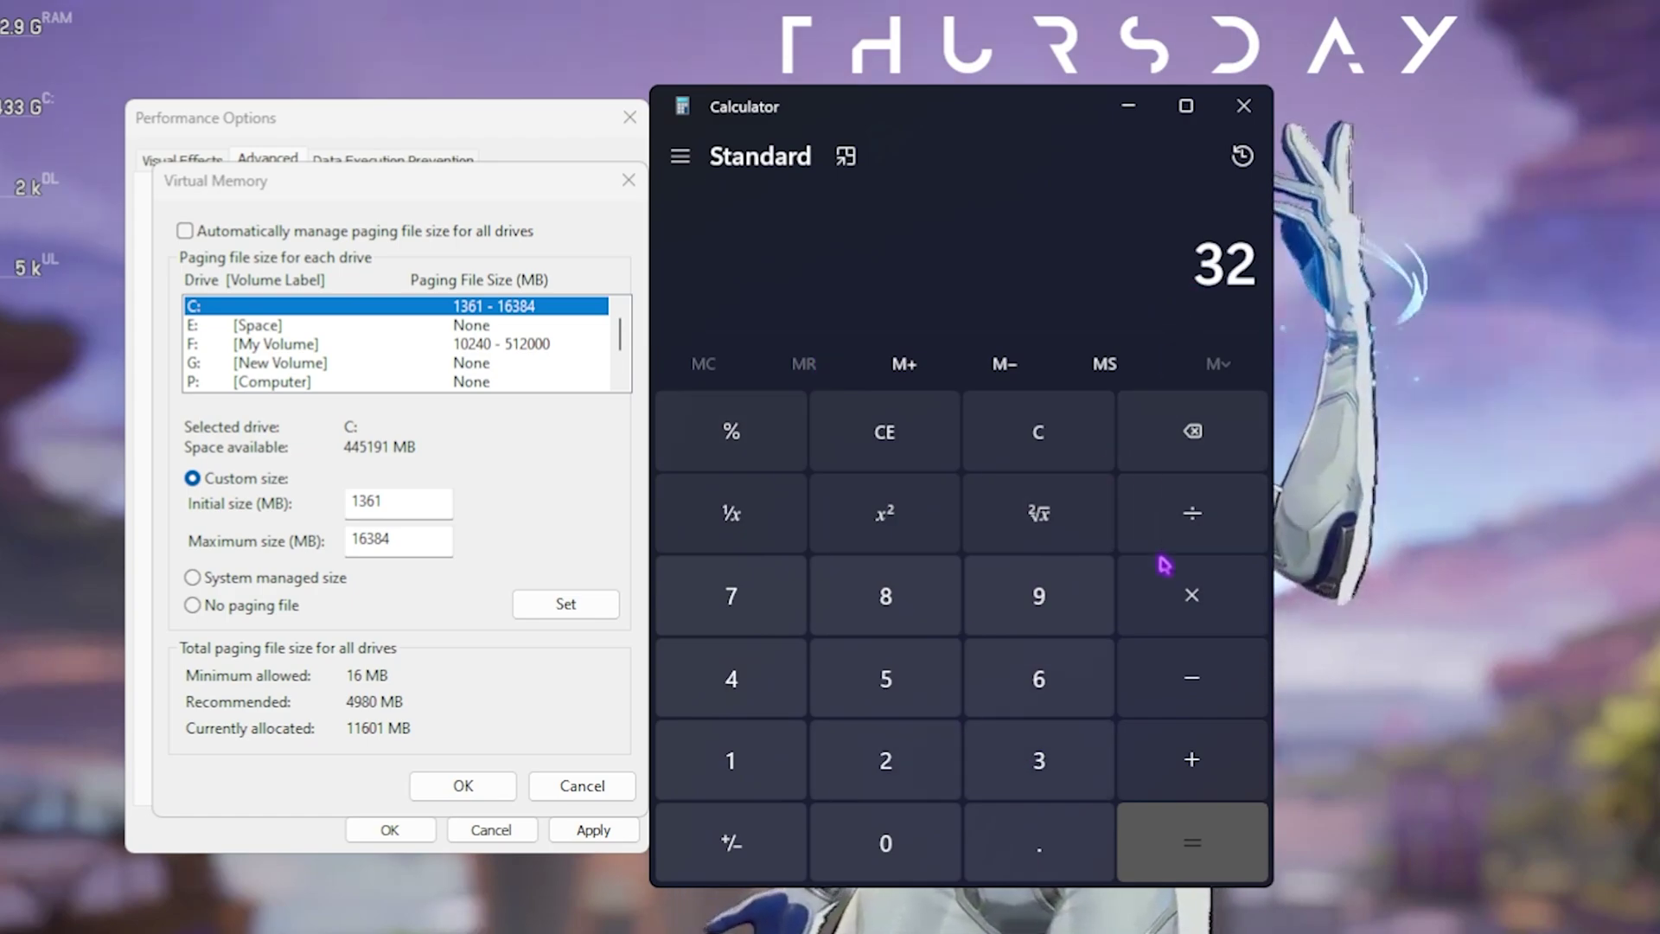
click(1171, 574)
text(1024)
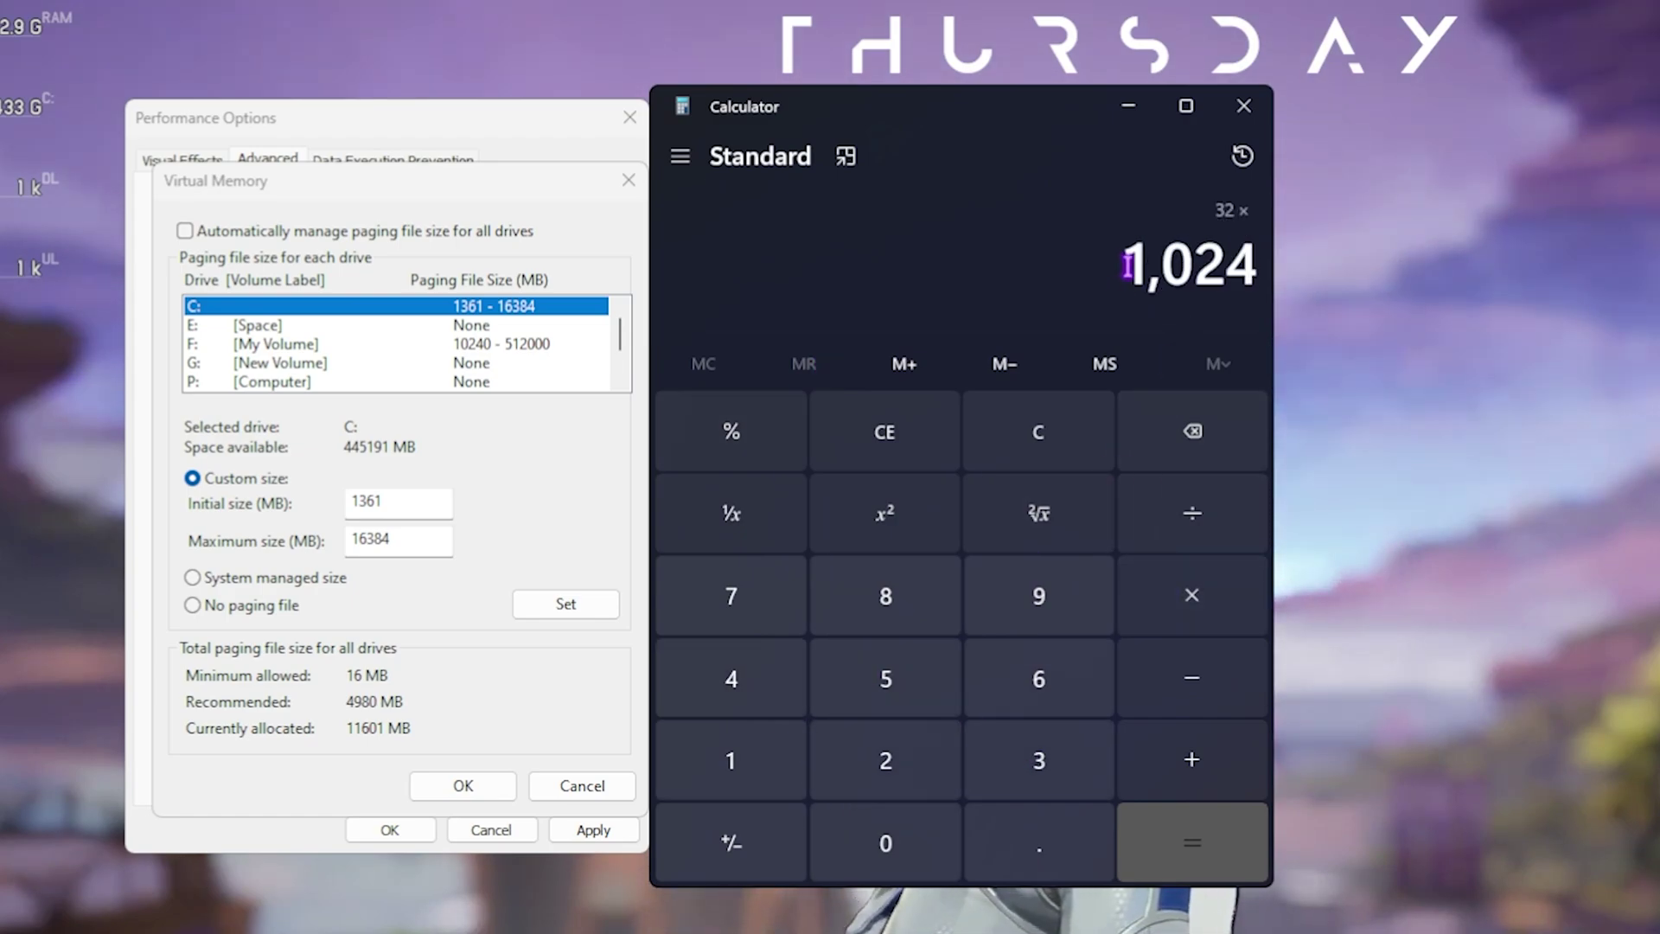
click(1202, 837)
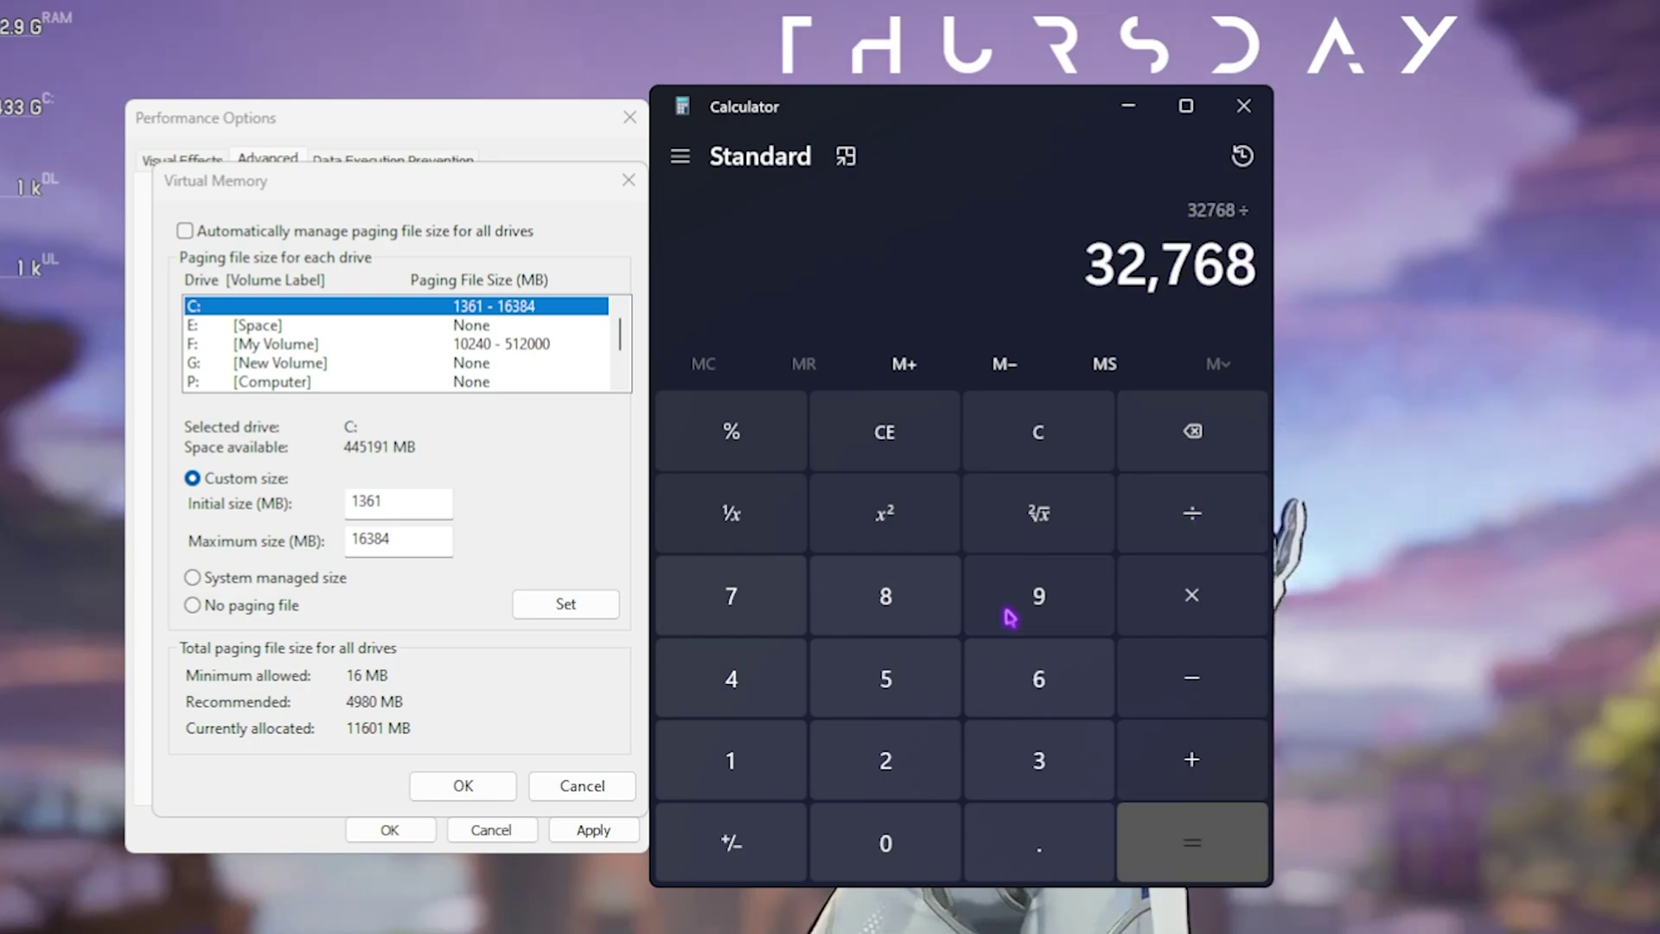
click(1168, 813)
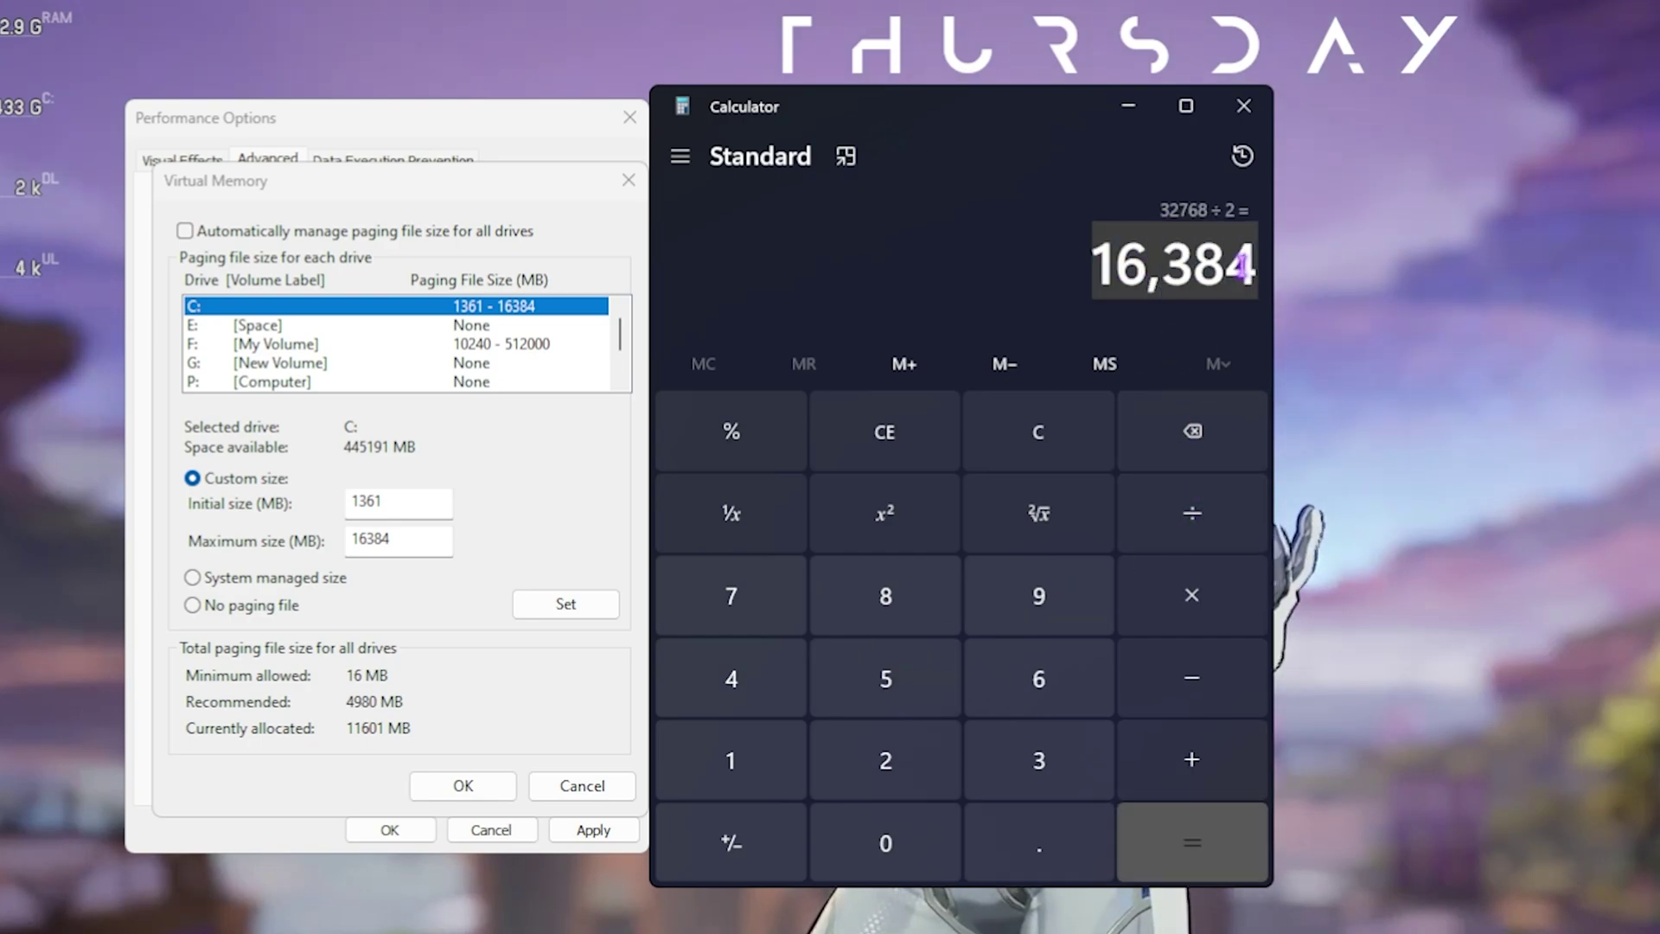
Close Calculator, apply the 1361–16384 MB paging size to C:, and confirm
click(1243, 106)
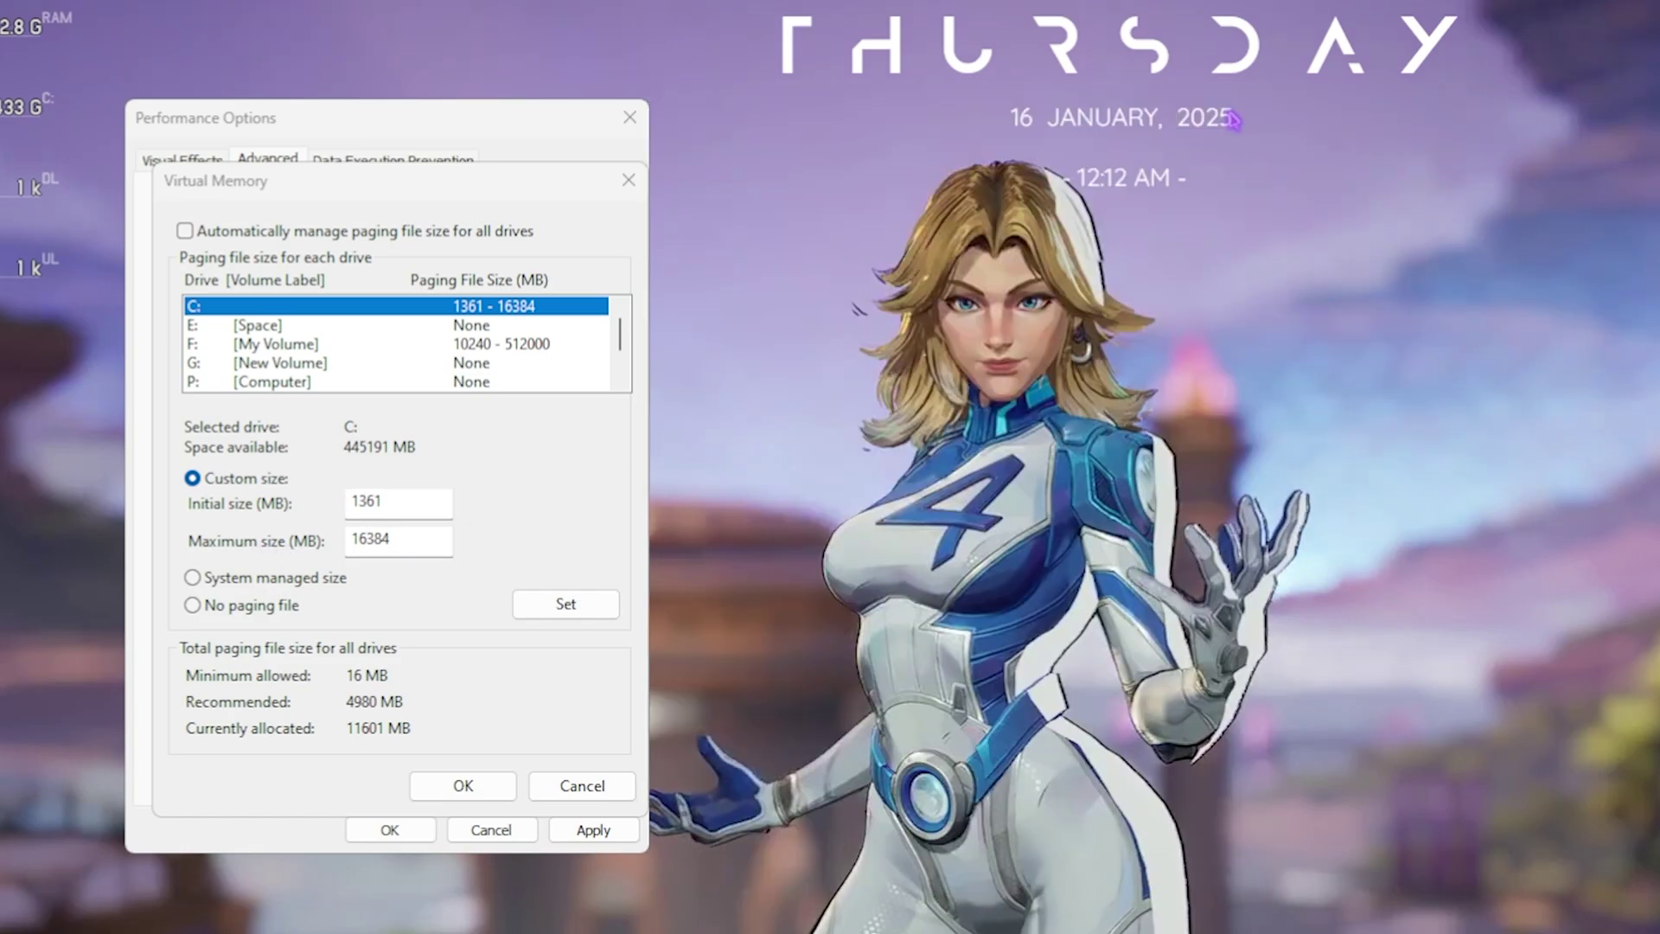
click(365, 538)
click(564, 603)
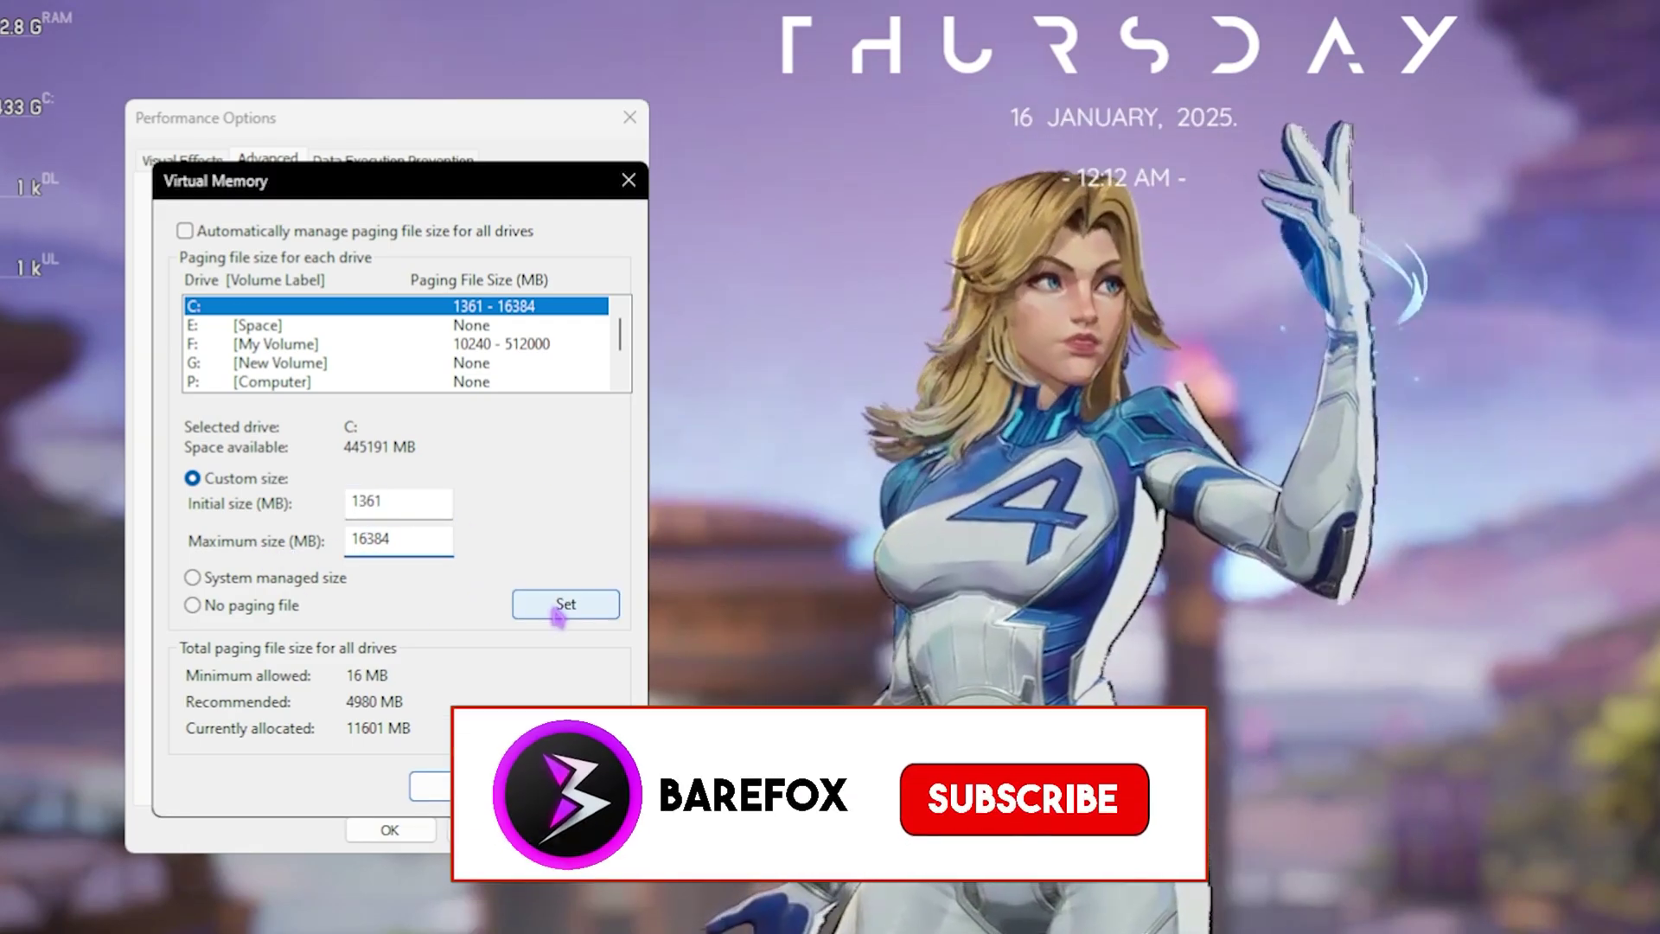
key(Return)
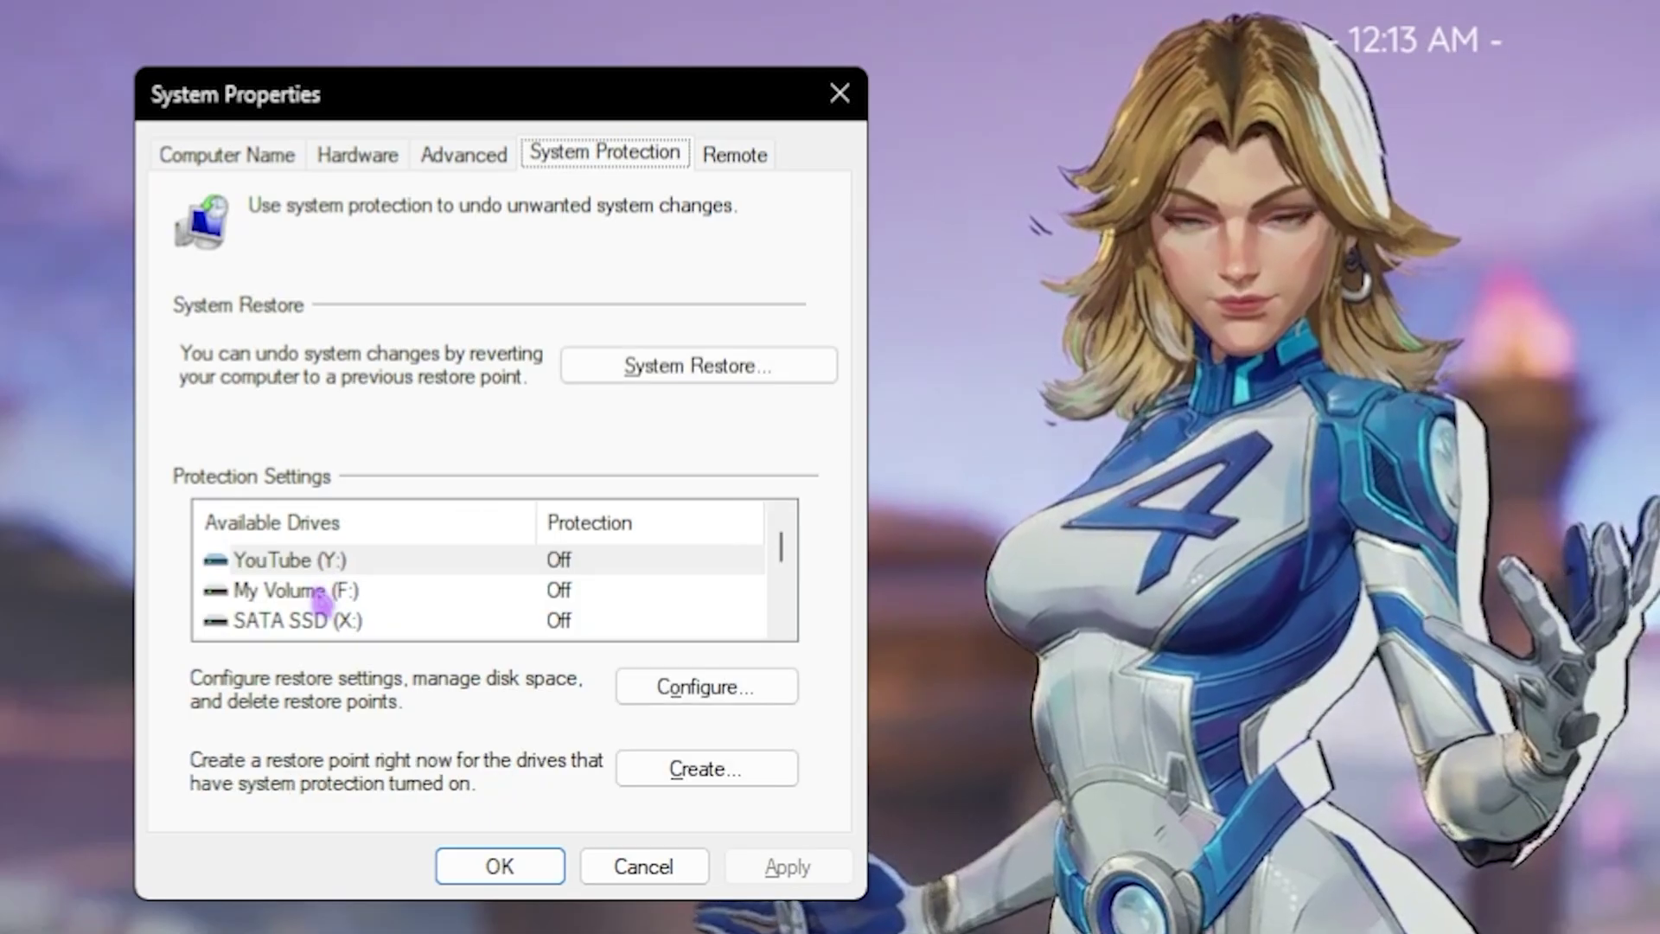
Create a restore point named 'MRE' on Local Disk (C:), then close System Properties
scroll(296, 464, down, 2)
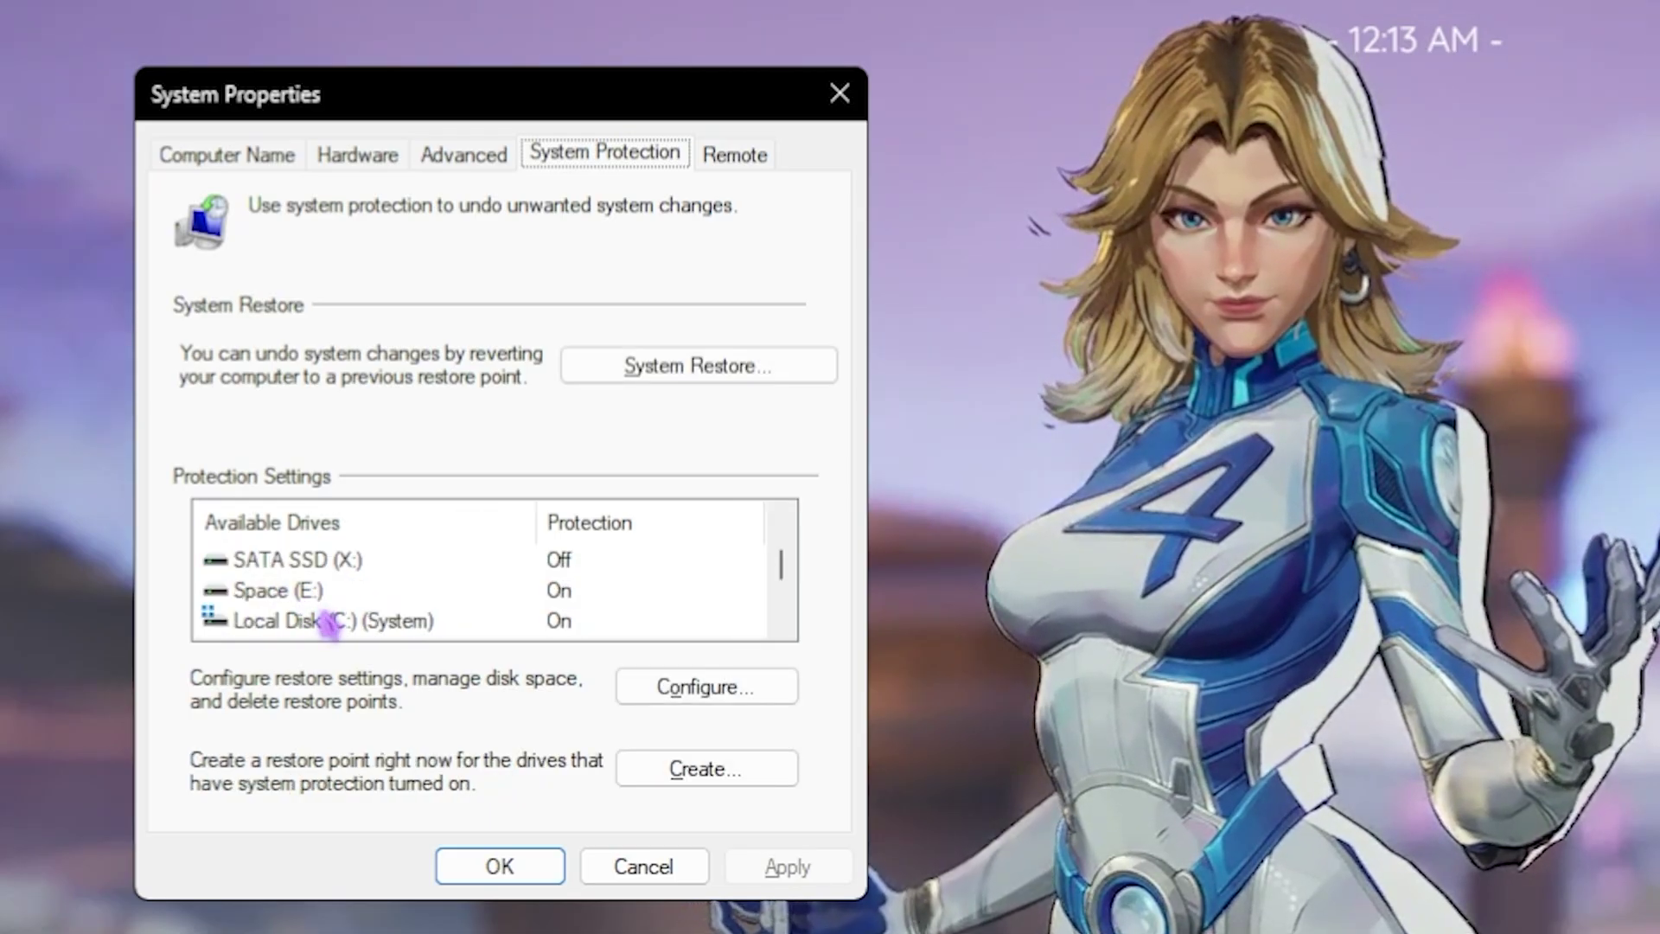
click(331, 623)
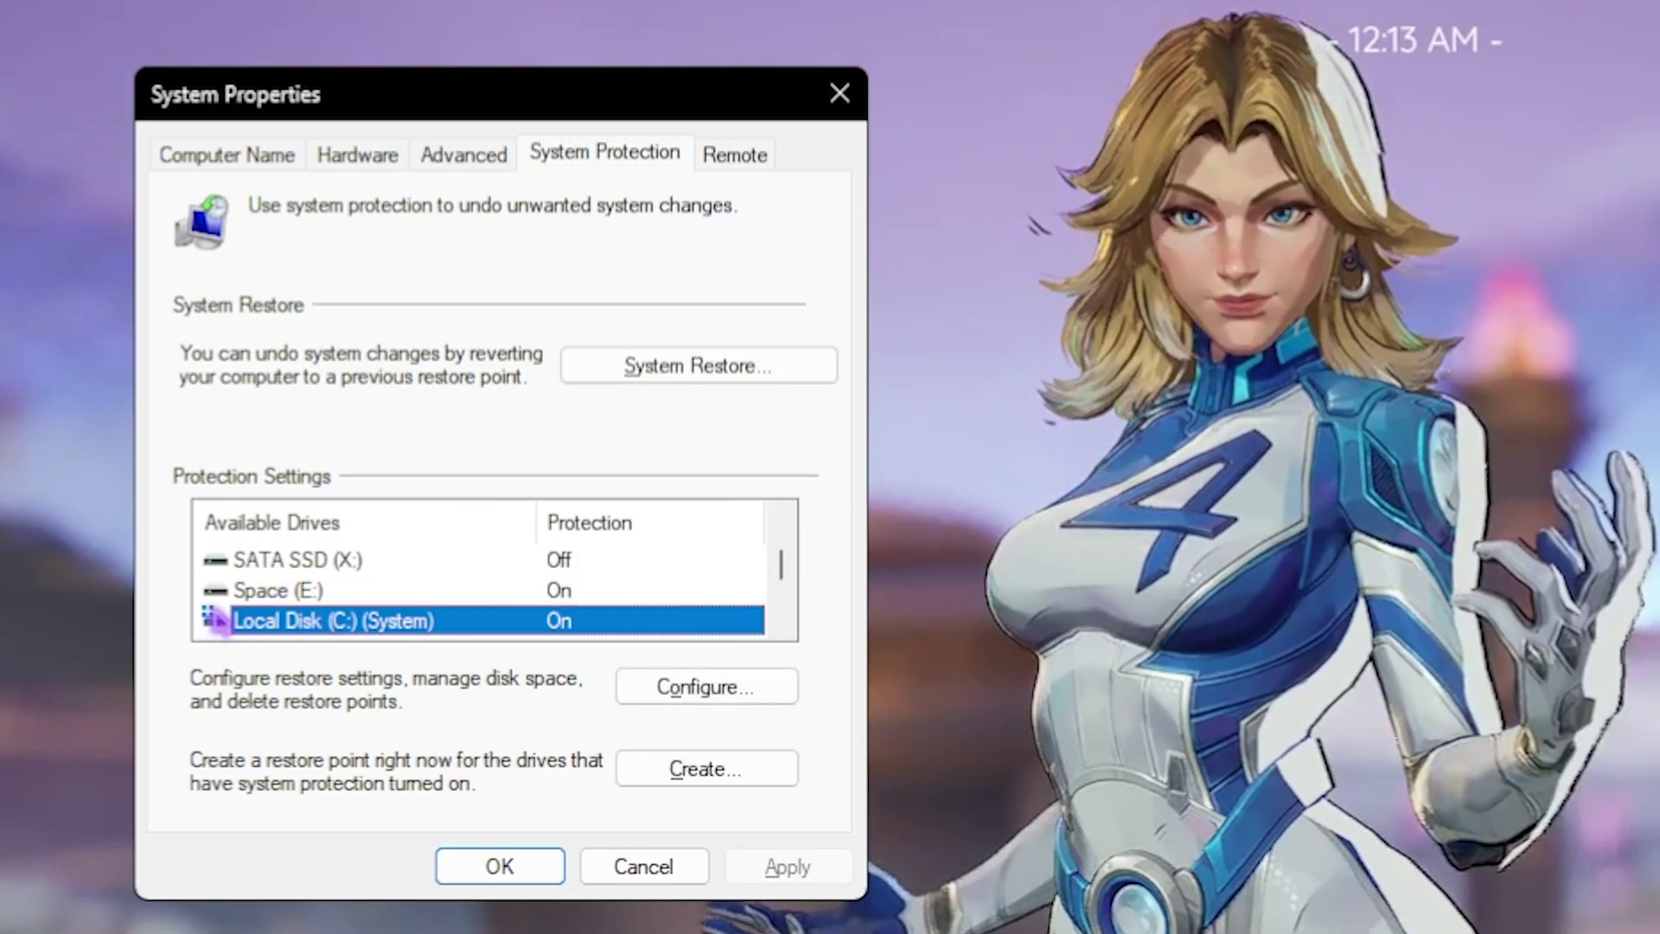
click(676, 772)
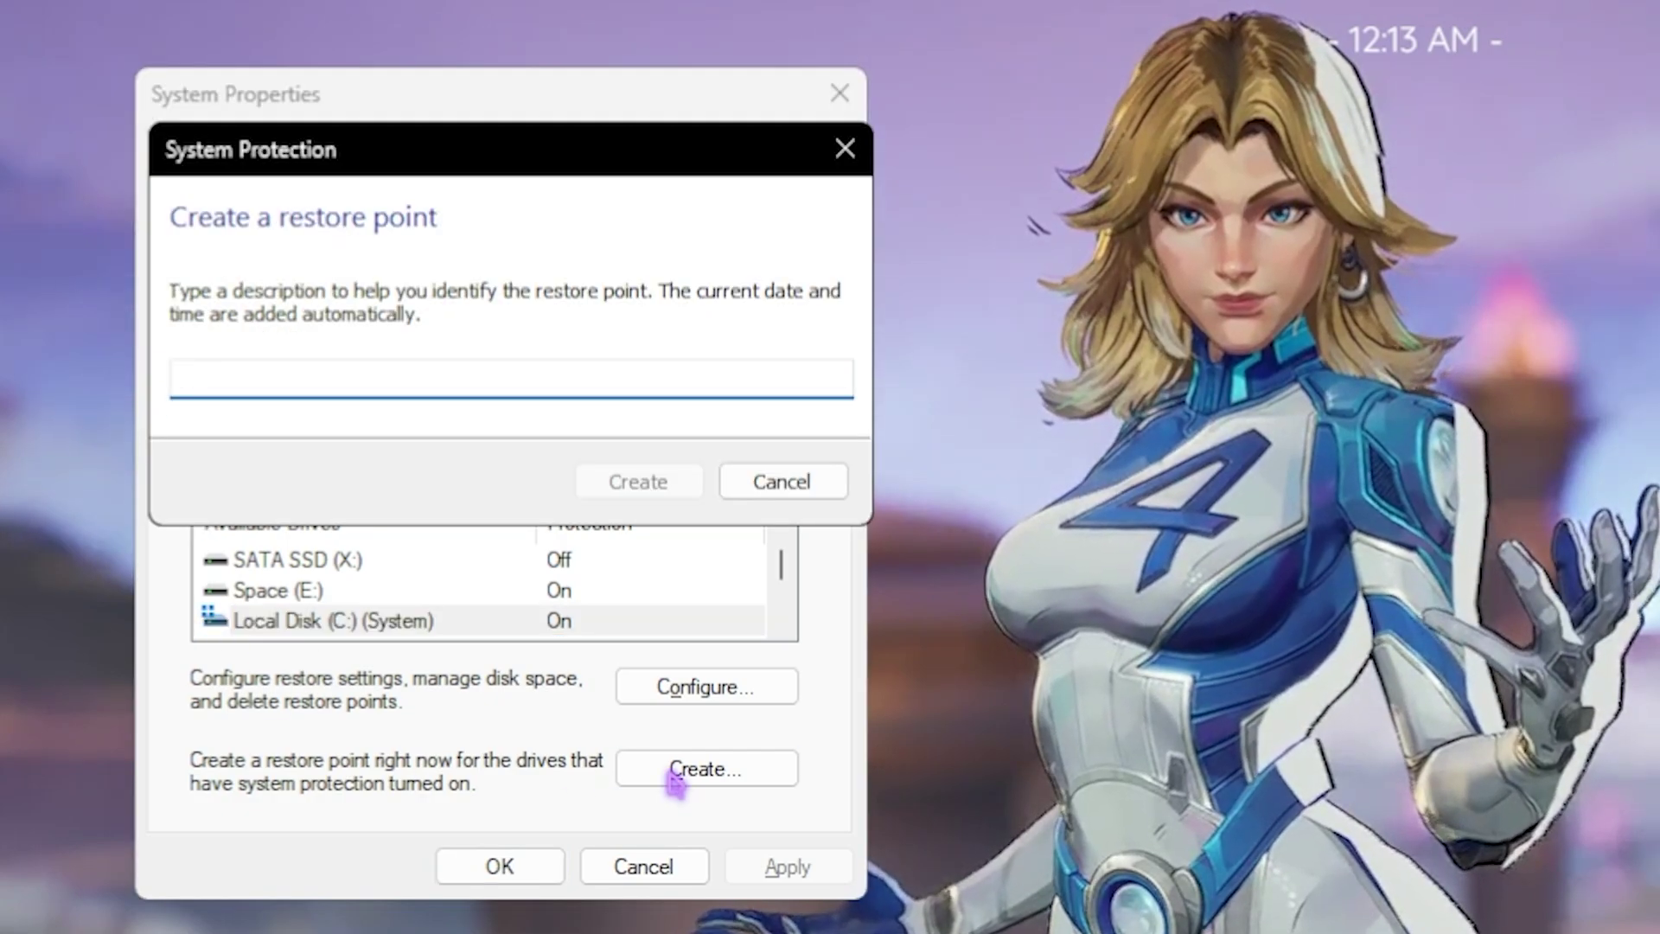
text(MRE)
key(Return)
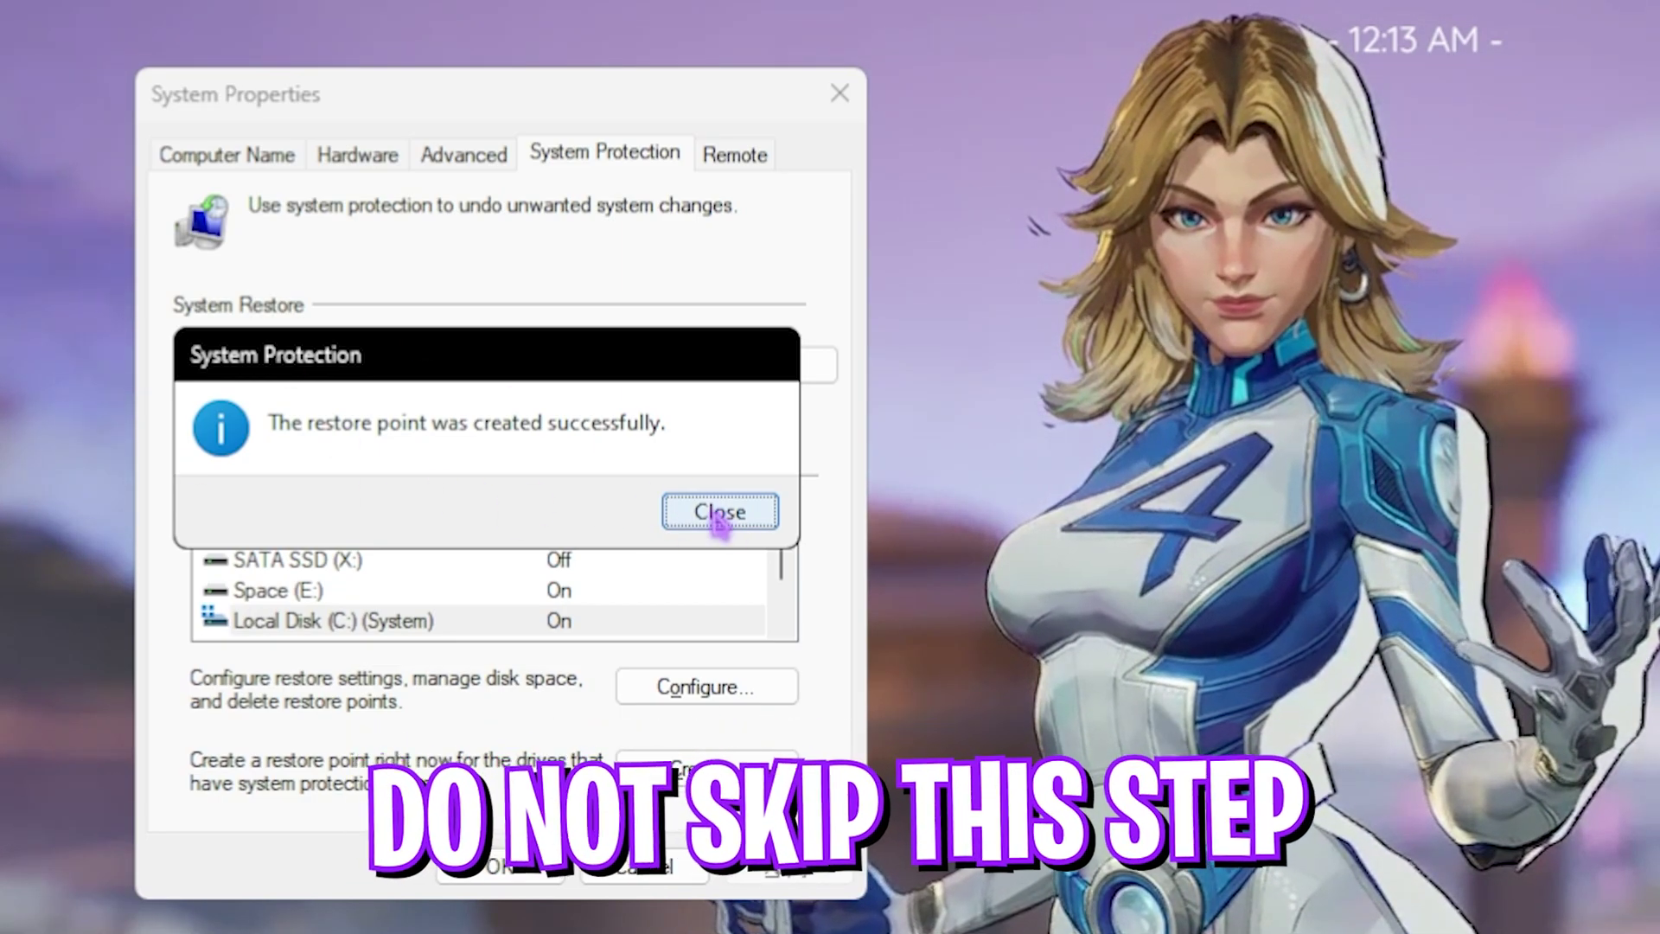
click(670, 512)
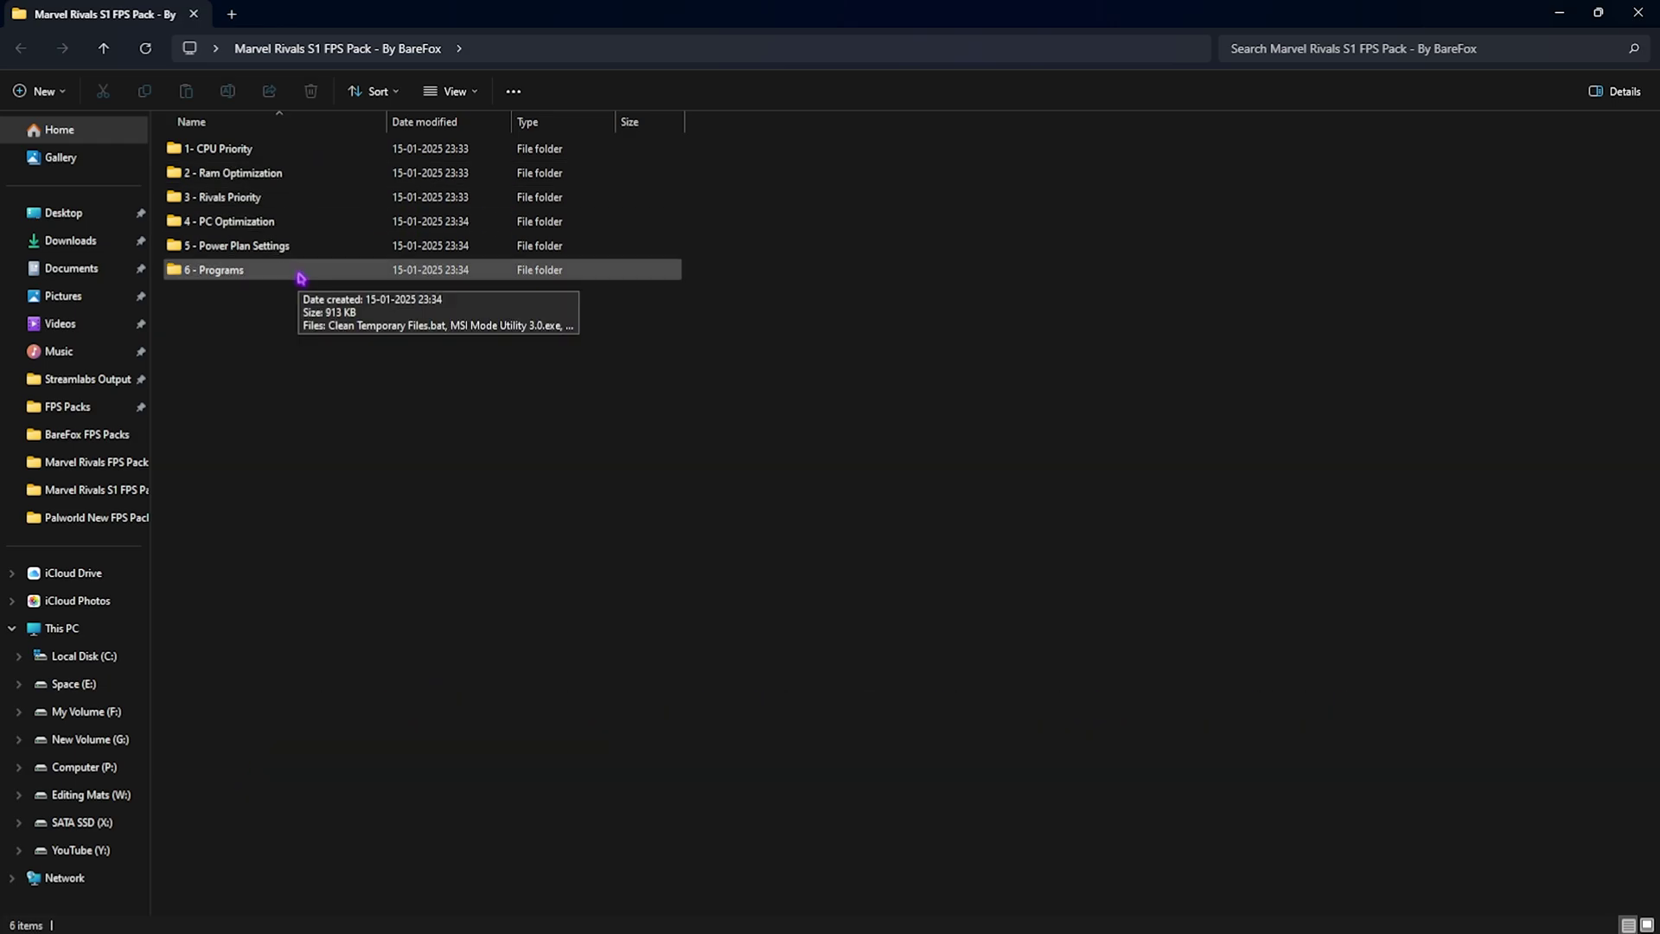
Review AMD CPU Priority.reg in Notepad, including its Scheduling Category and SFIO Priority lines
double_click(257, 156)
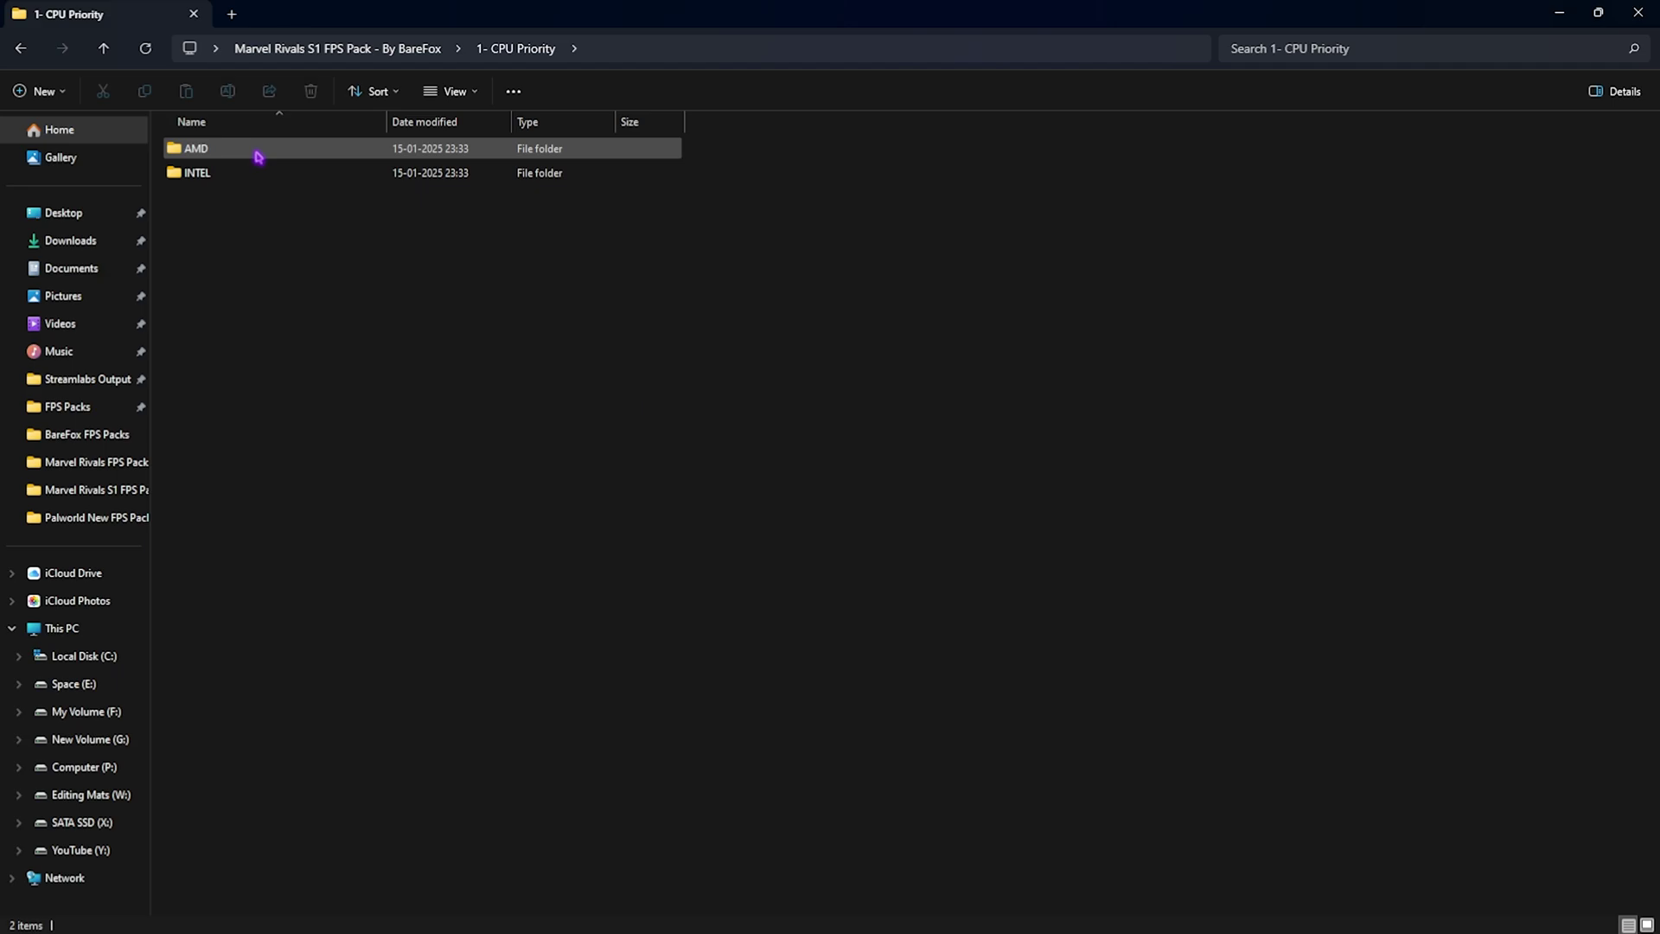
double_click(314, 149)
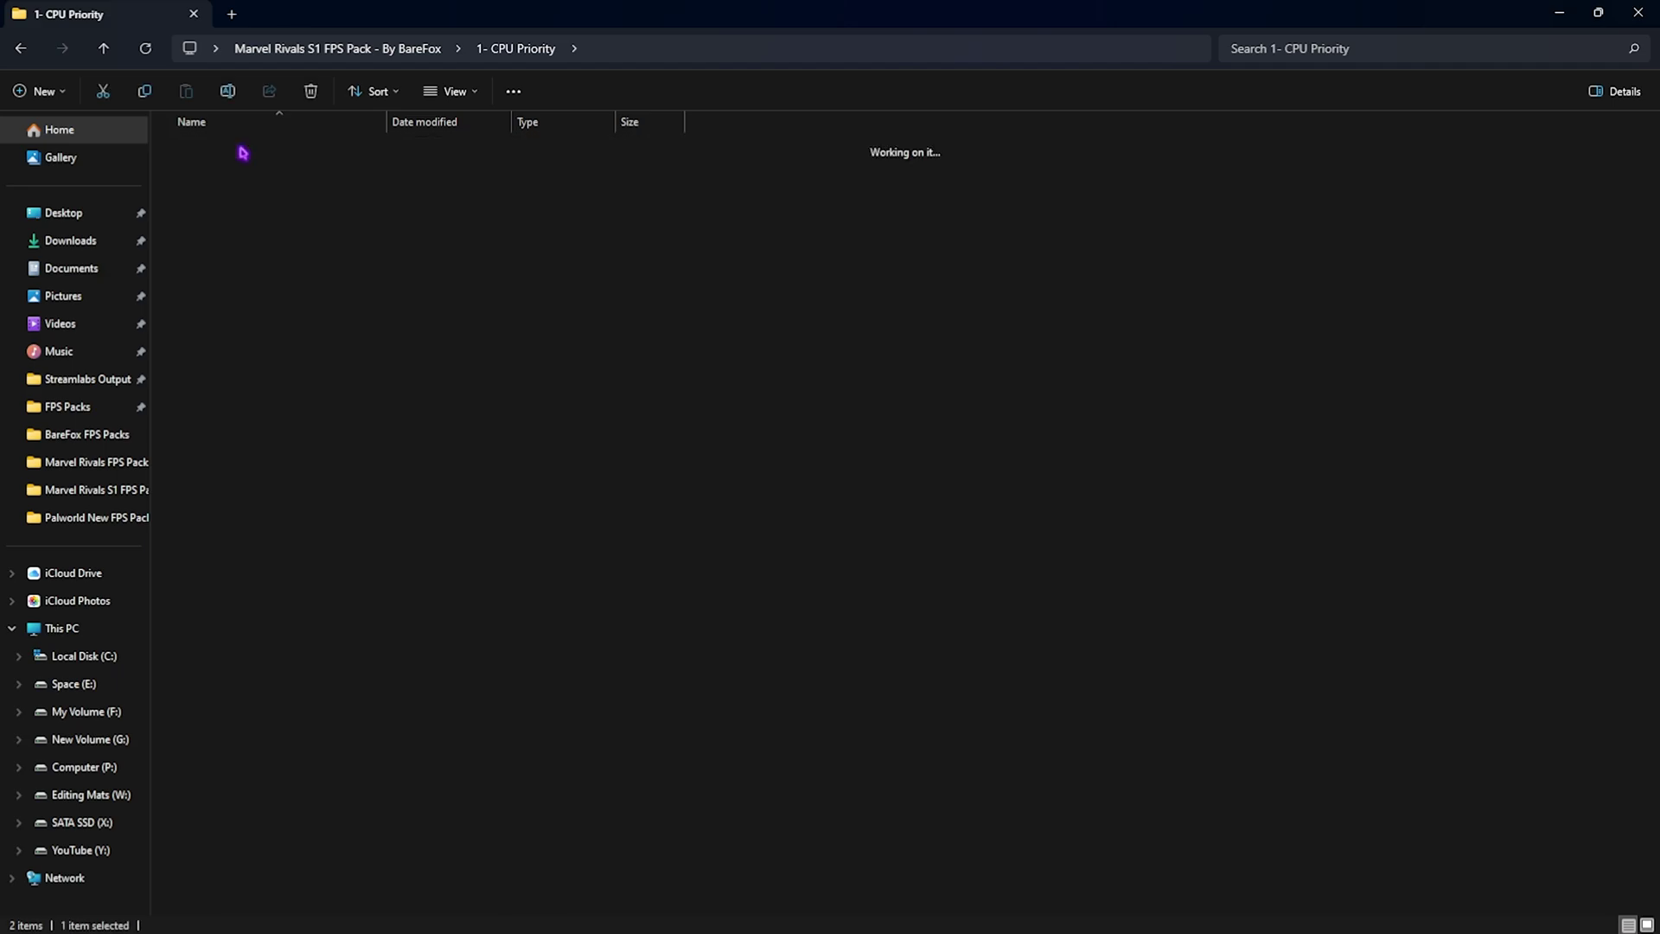
right_click(259, 149)
click(337, 436)
drag(313, 422, 389, 424)
click(390, 422)
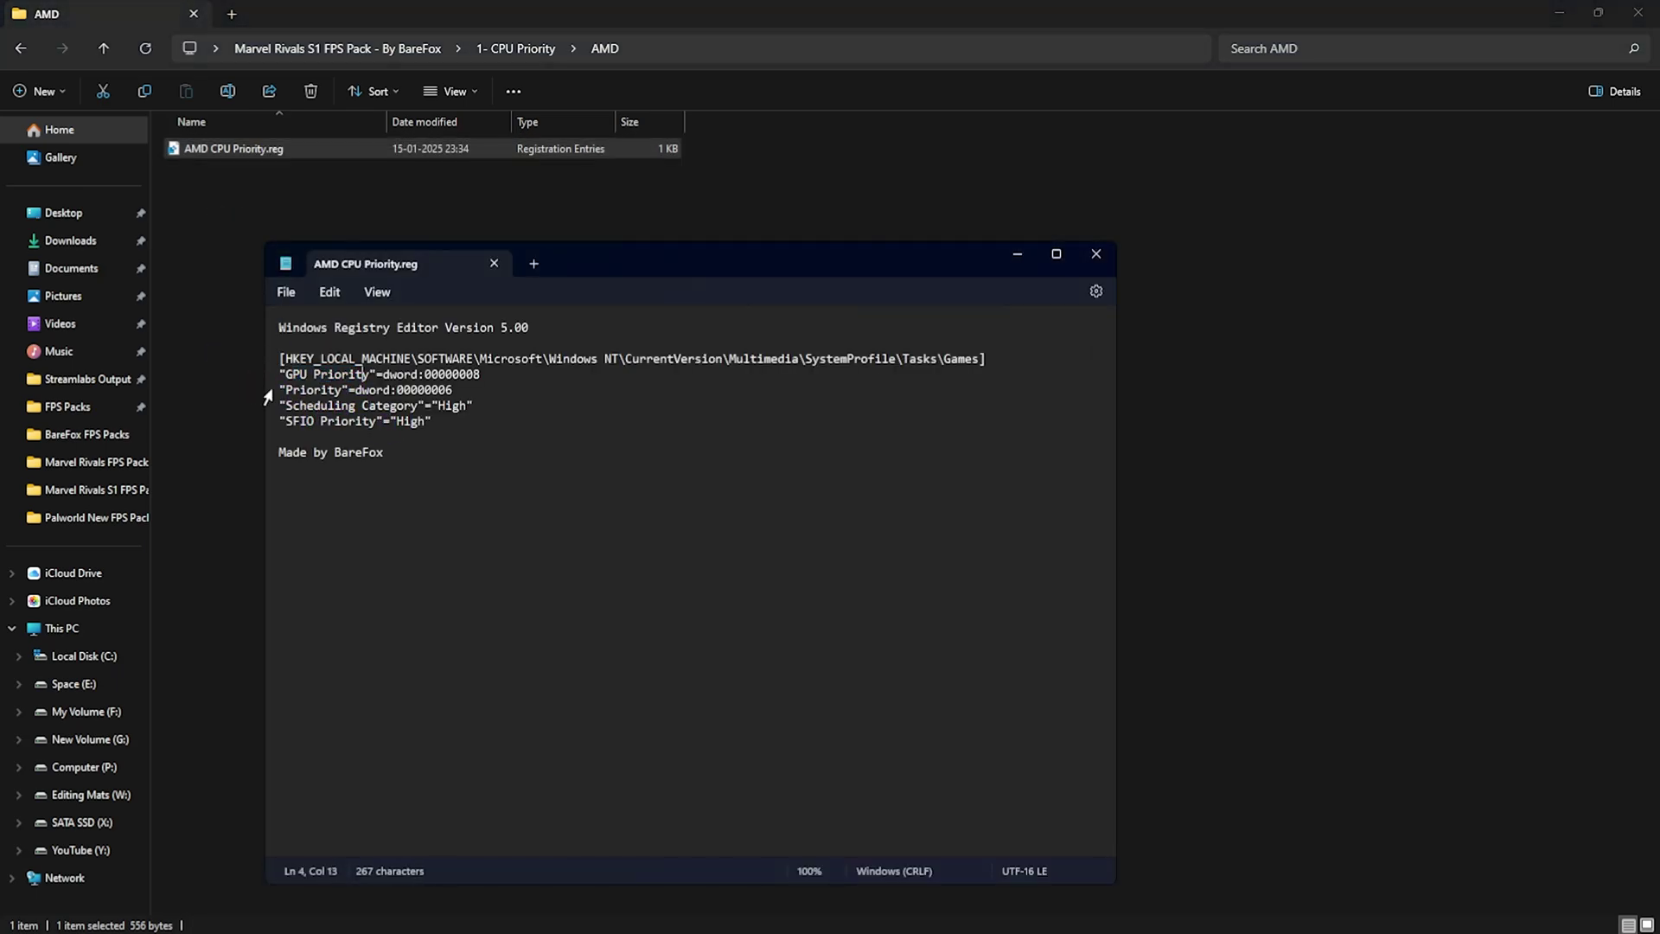
drag(314, 413, 418, 405)
click(411, 405)
click(1095, 253)
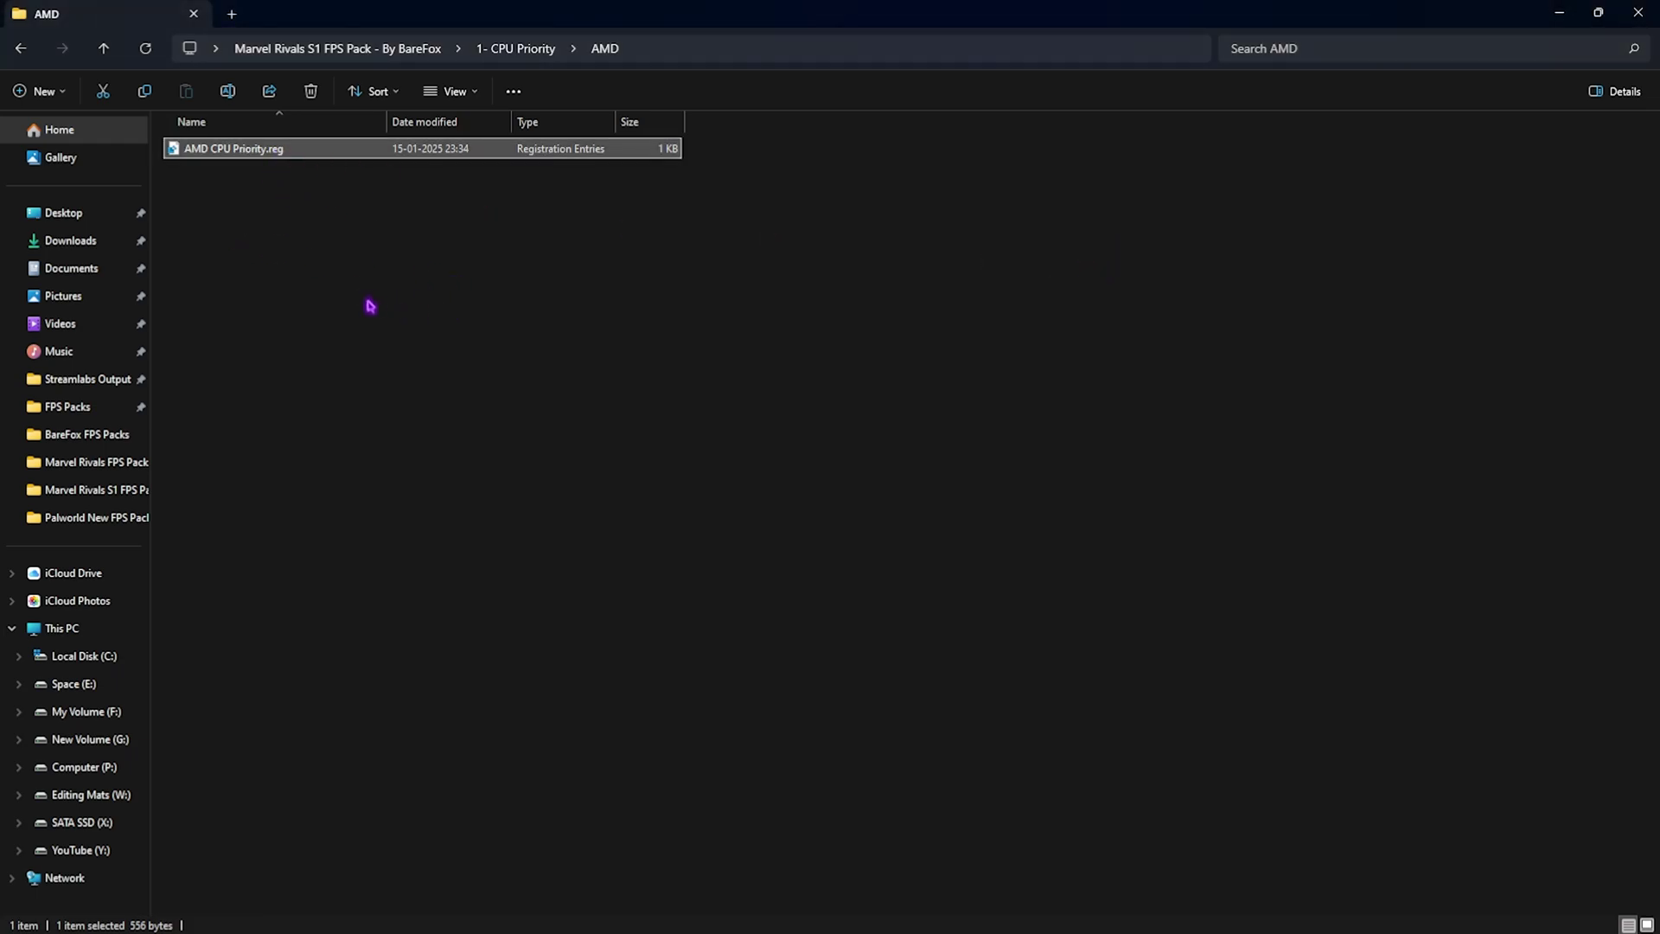
Look into the INTEL folder, then return to the Marvel Rivals S1 FPS Pack folder
click(510, 48)
double_click(226, 173)
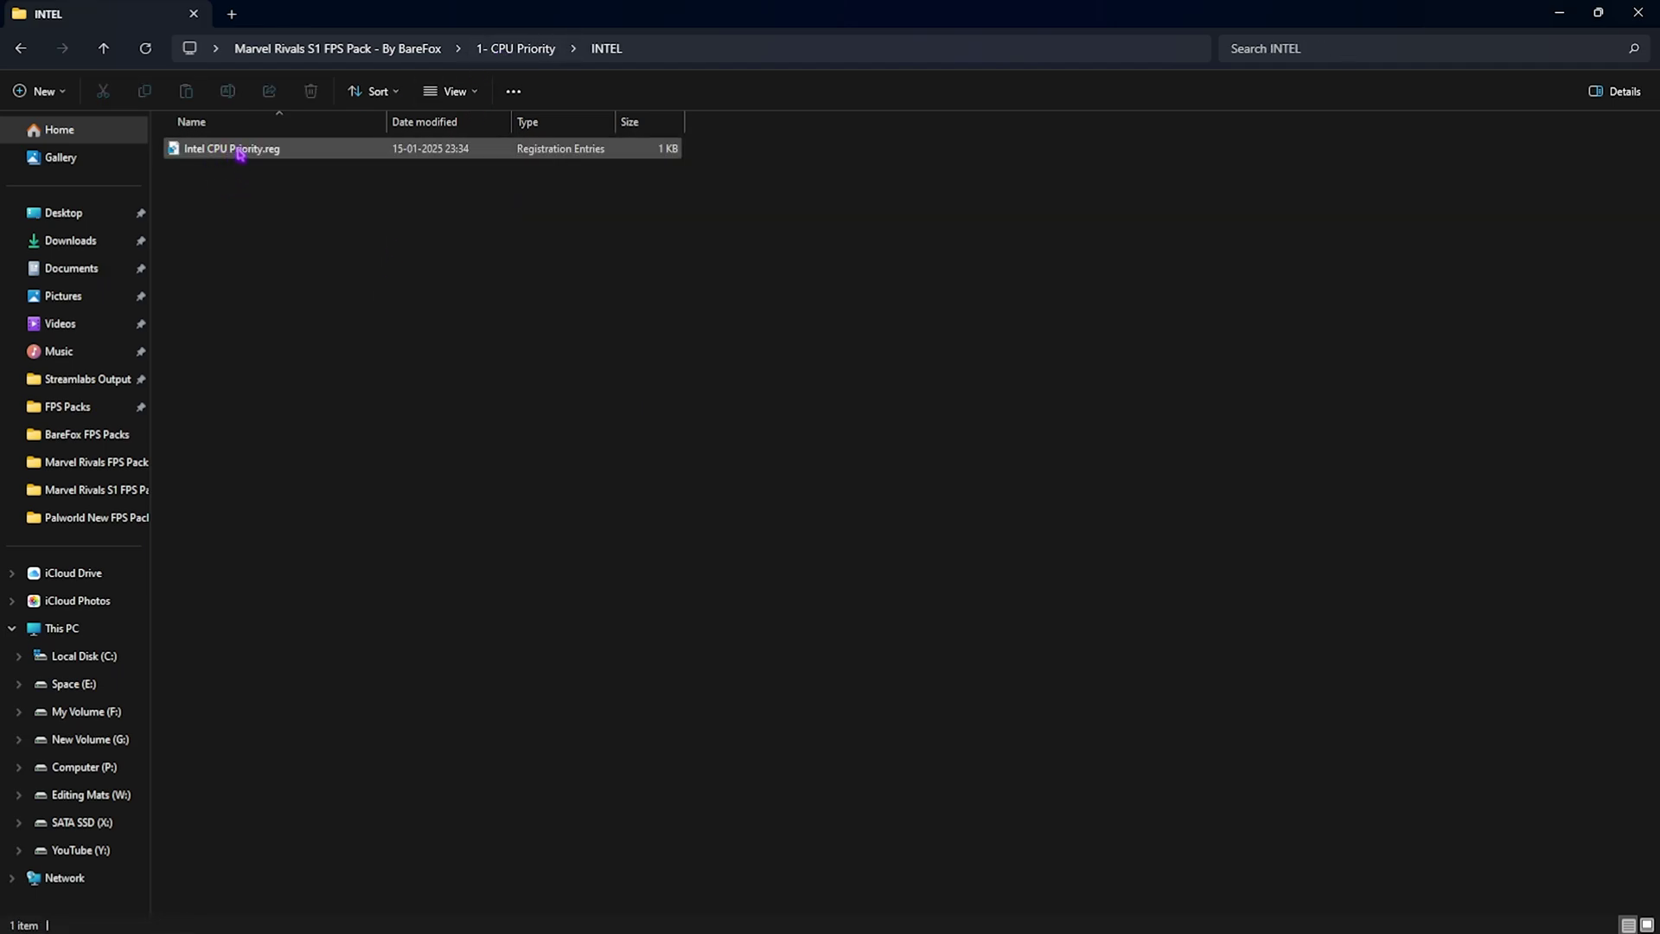
click(381, 49)
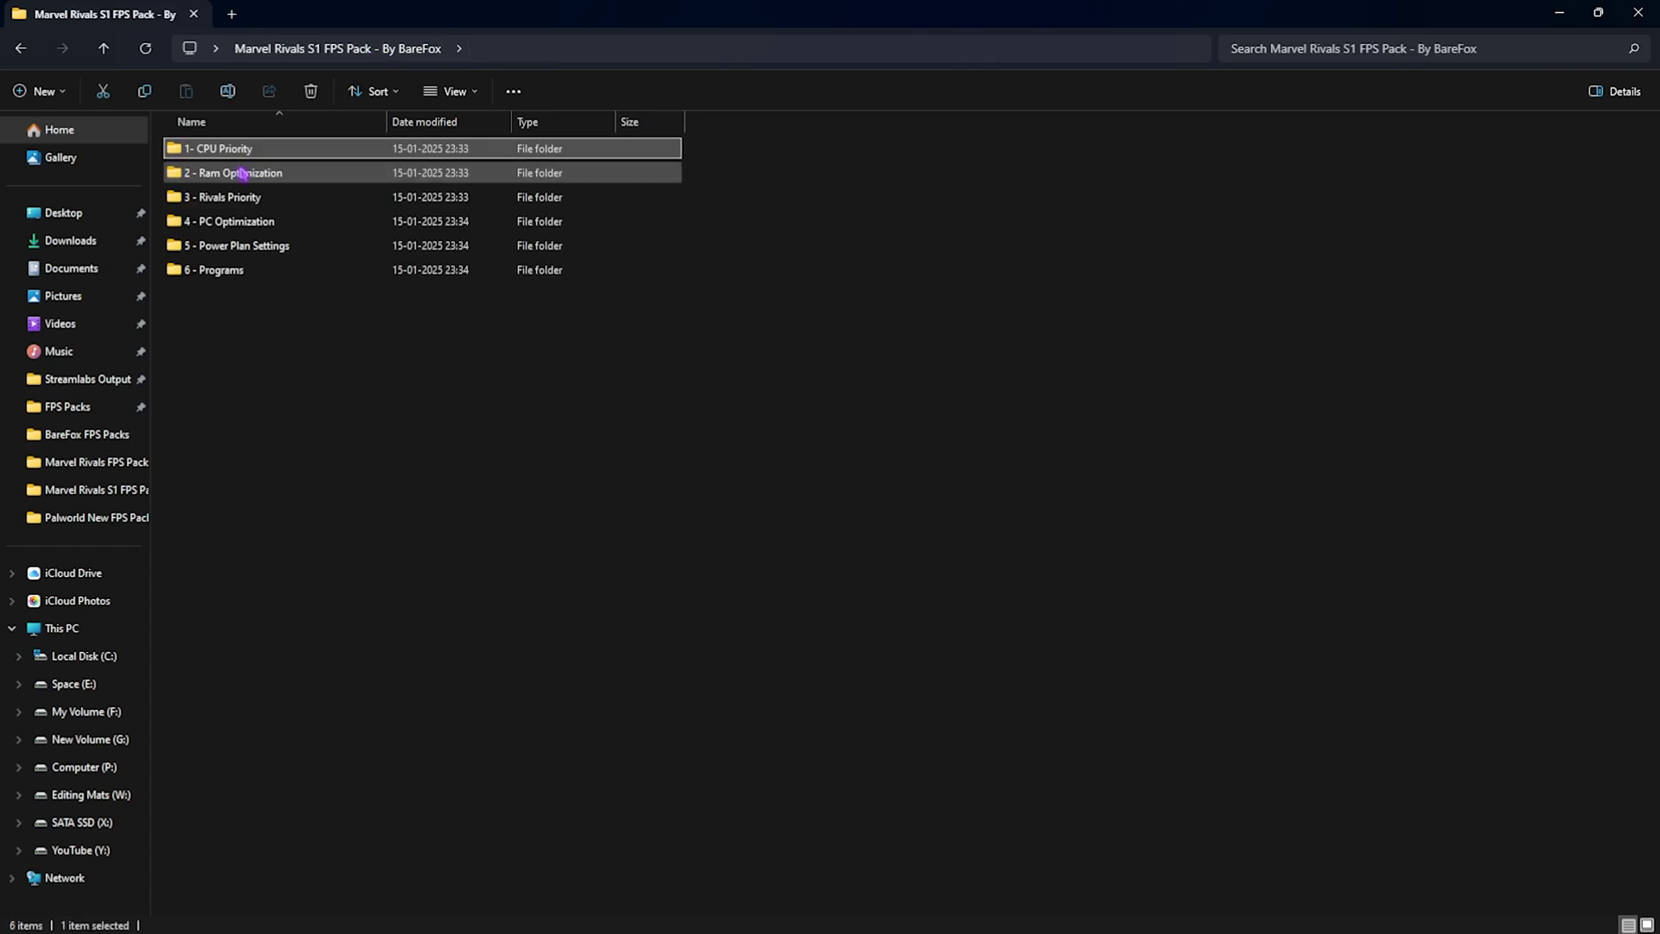
In 2 - Ram Optimization, look over the 2GB–128GB registry files and select 32GB Ram.reg
double_click(237, 173)
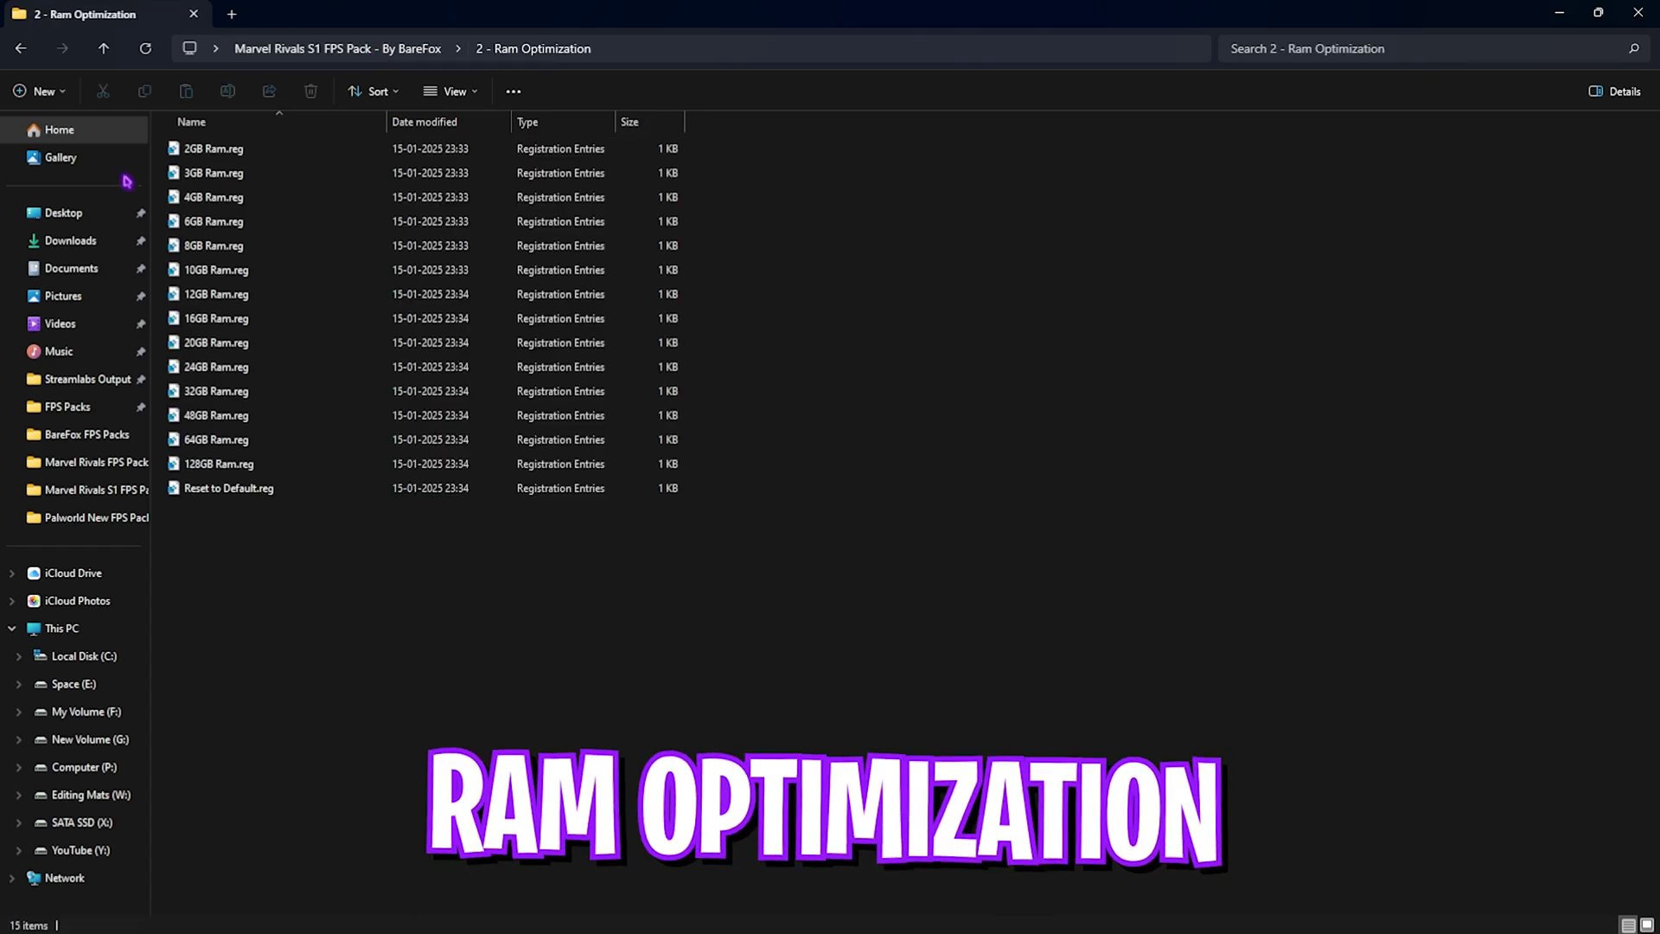
key(alt+Left)
double_click(253, 179)
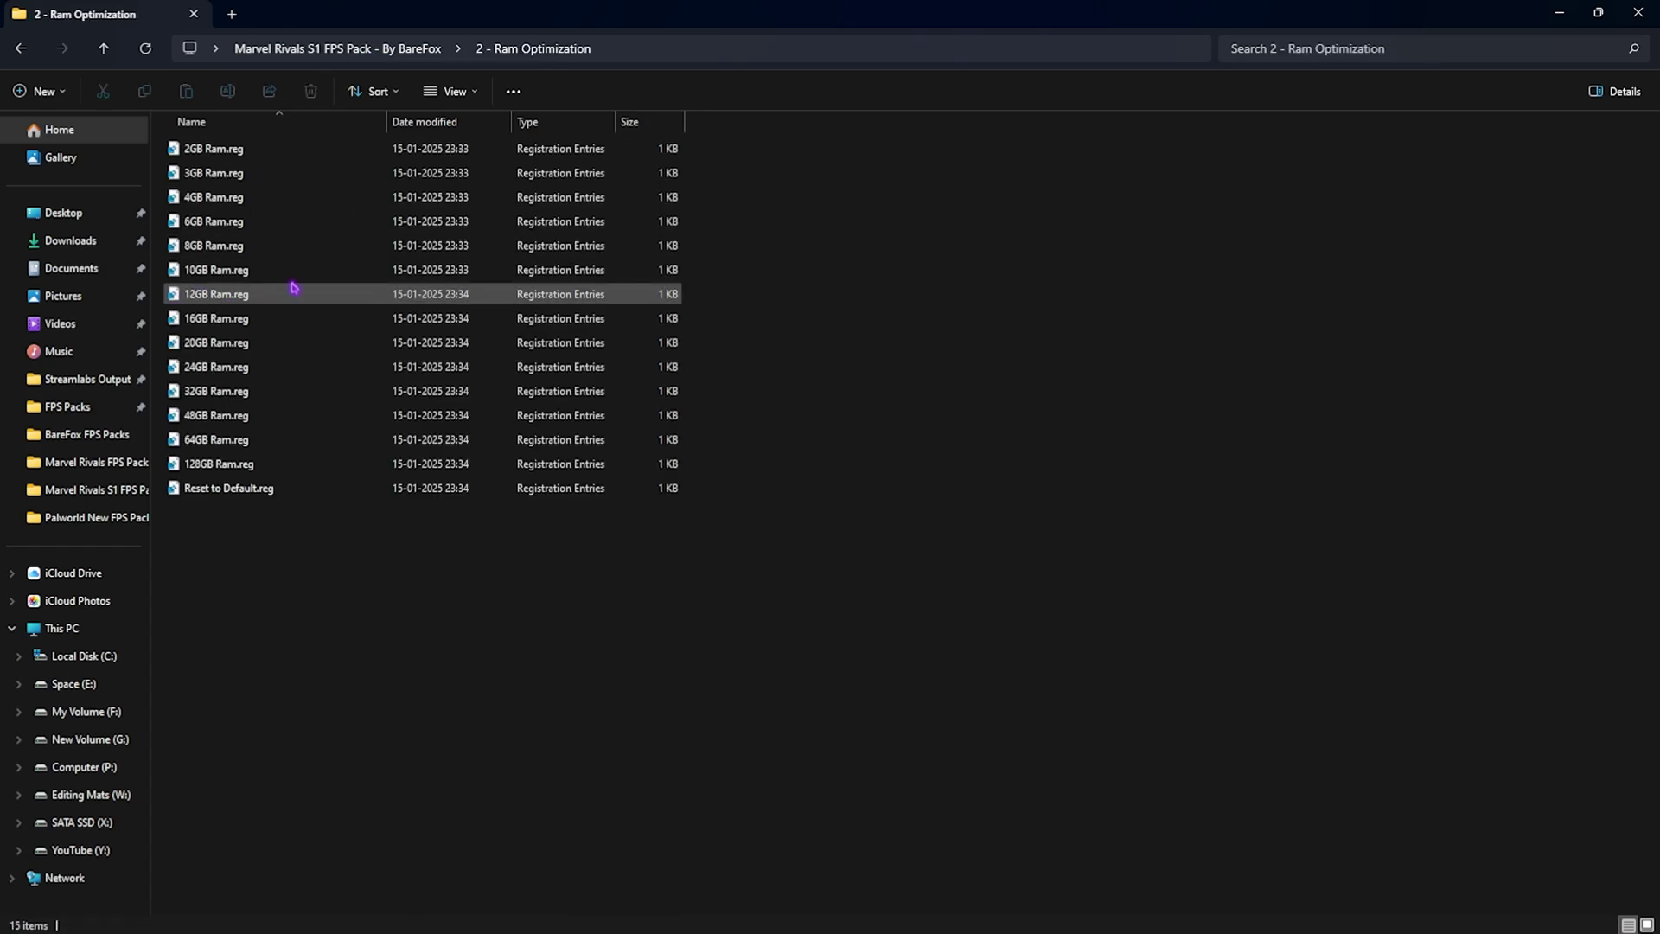
drag(729, 468, 621, 140)
click(789, 237)
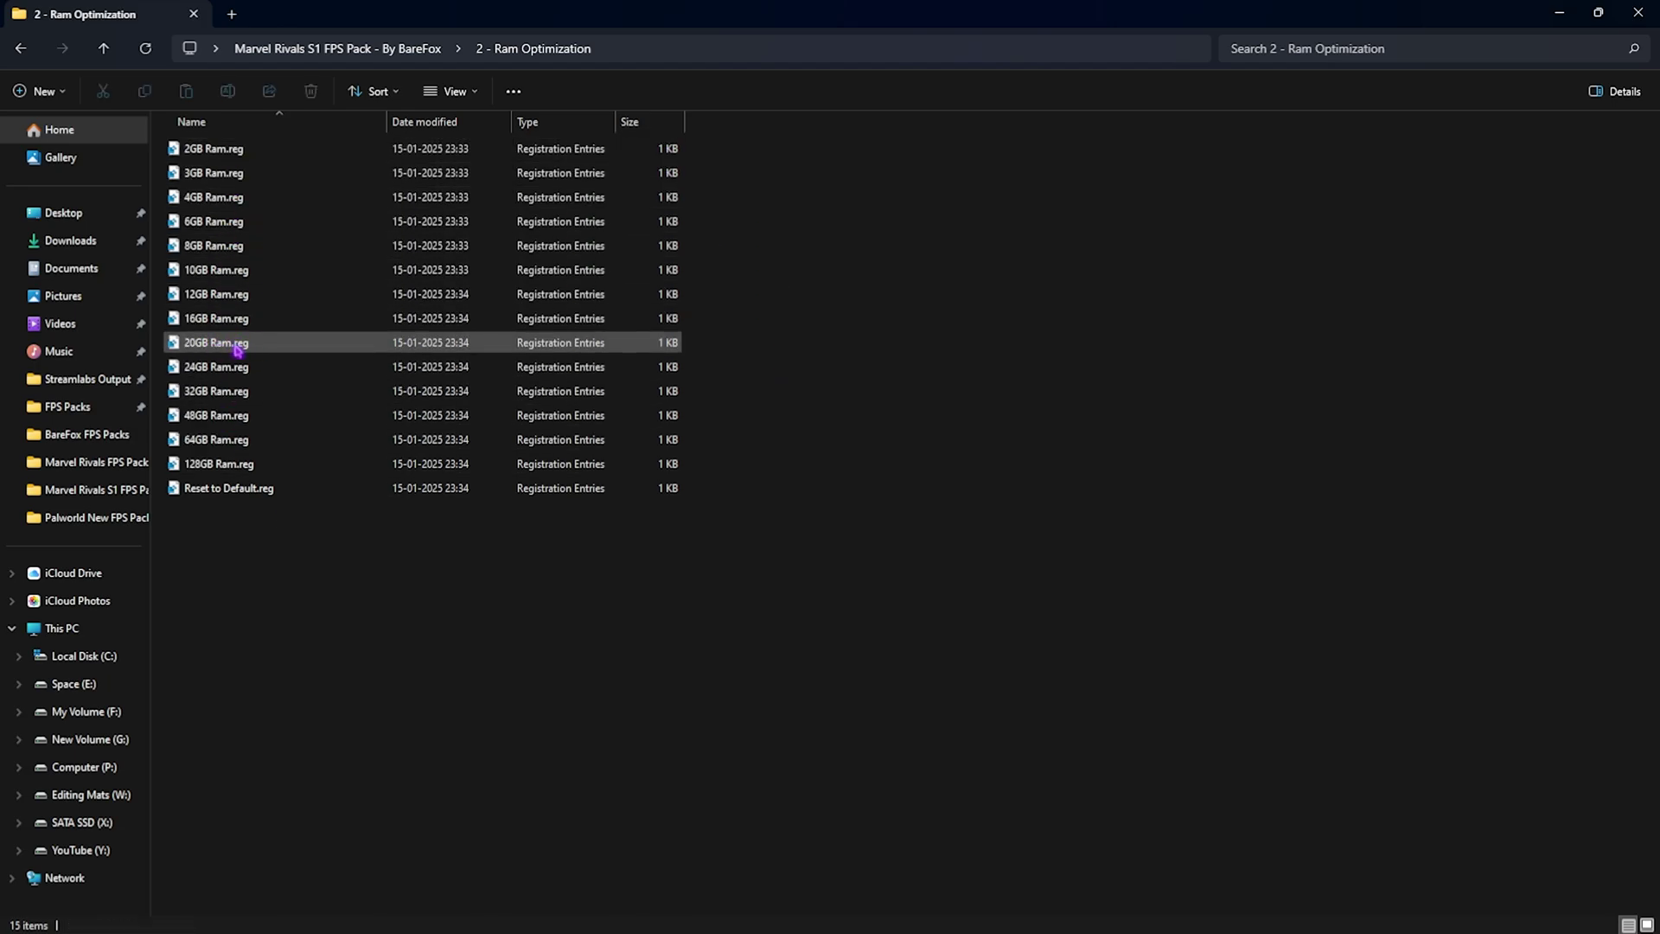
drag(711, 467, 734, 235)
click(244, 398)
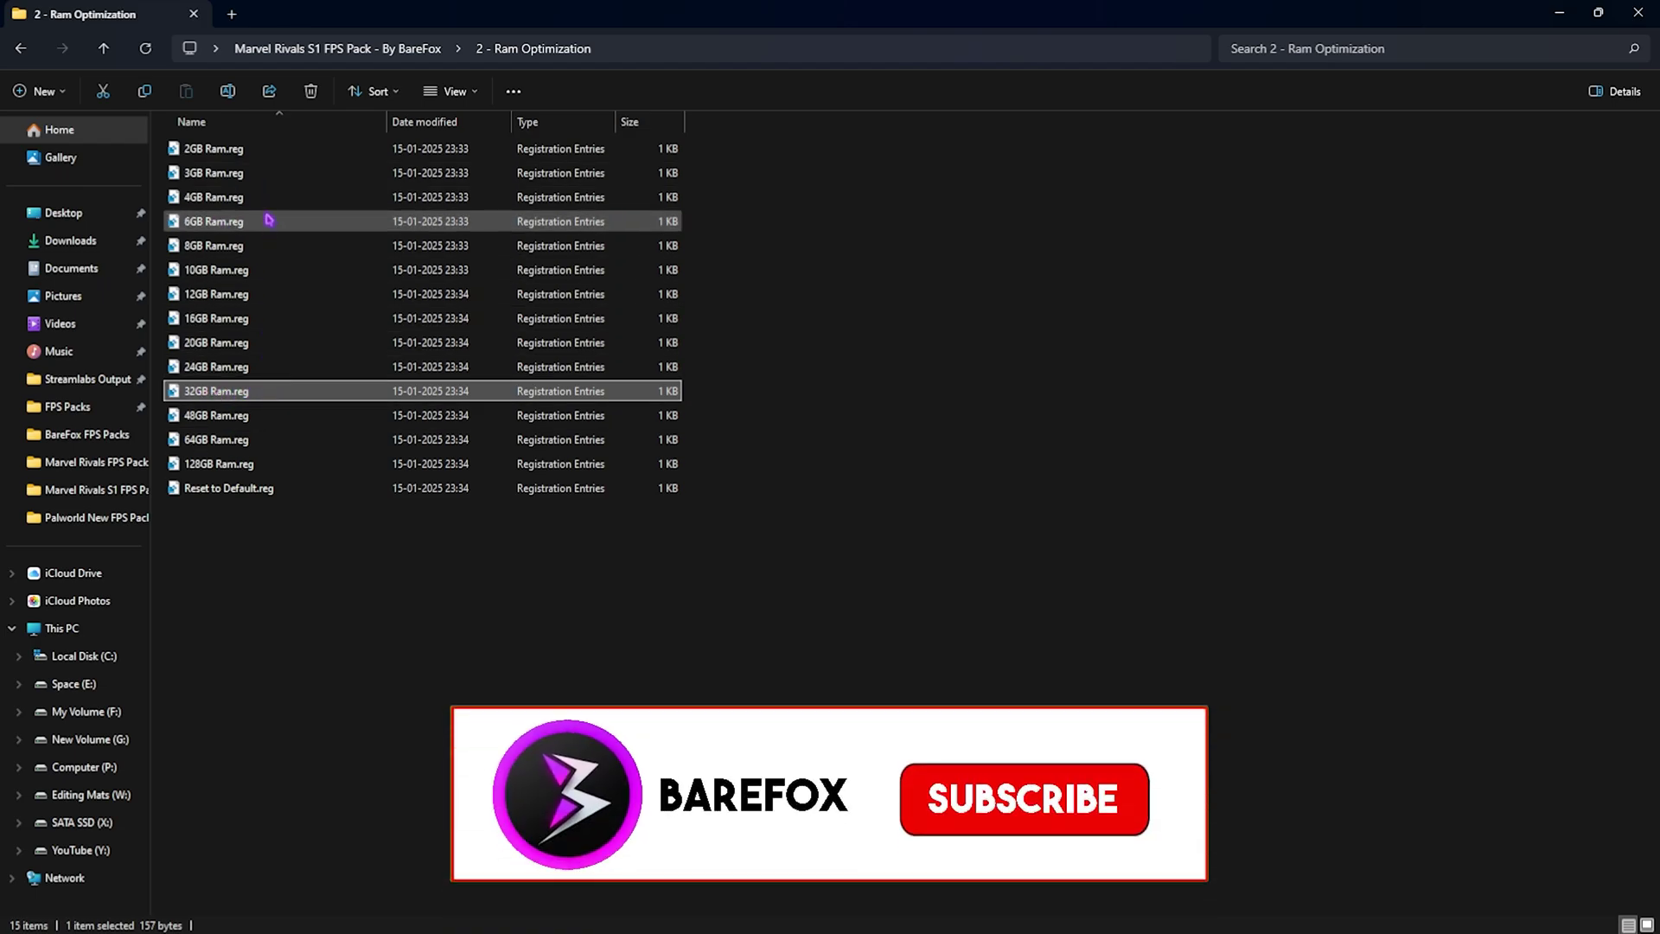
Check the installed physical memory in System Information
key(super)
text(sys)
key(Down)
key(Return)
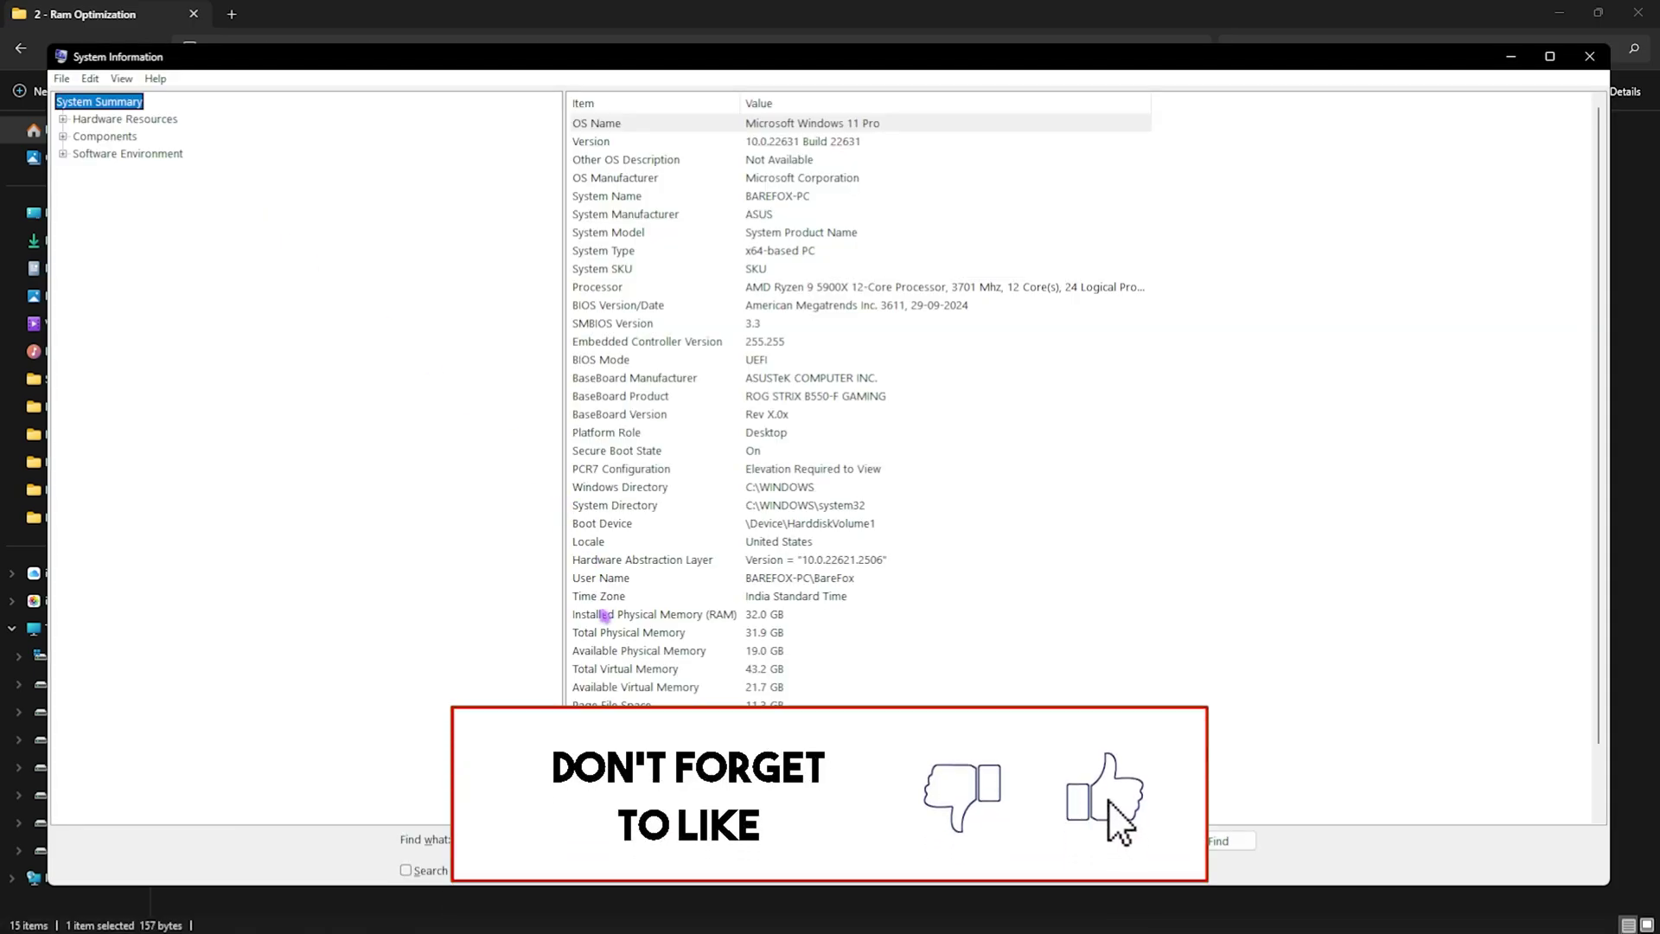
click(650, 614)
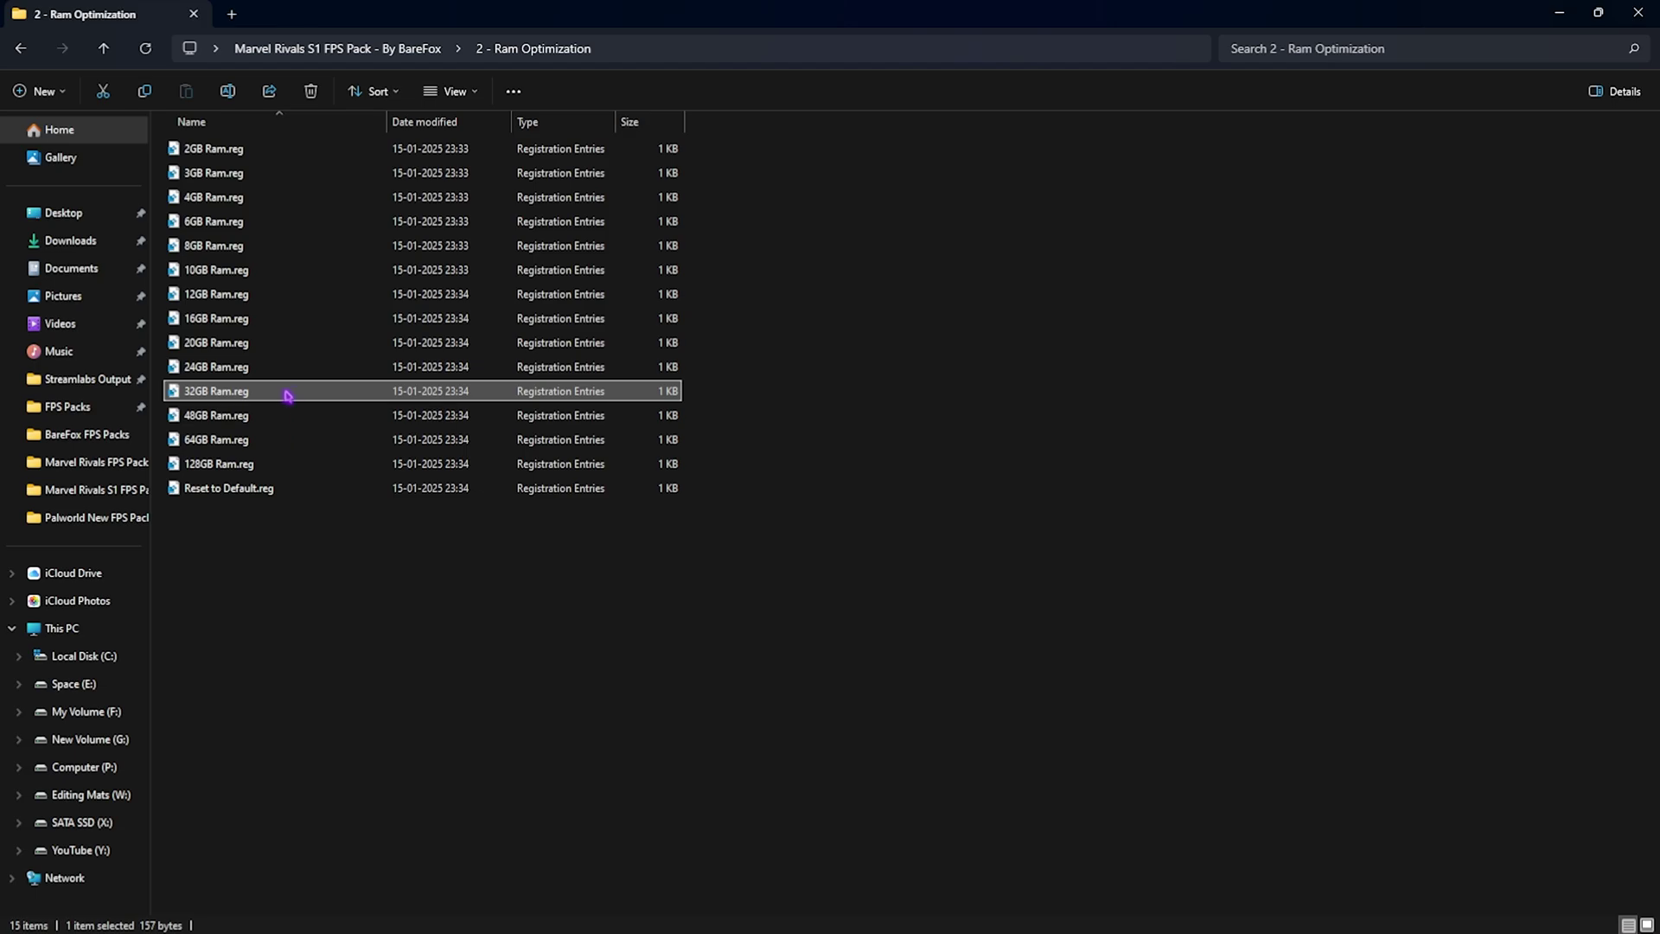
View 32GB Ram.reg in Notepad, then go back to the main FPS pack folder
right_click(296, 395)
click(437, 676)
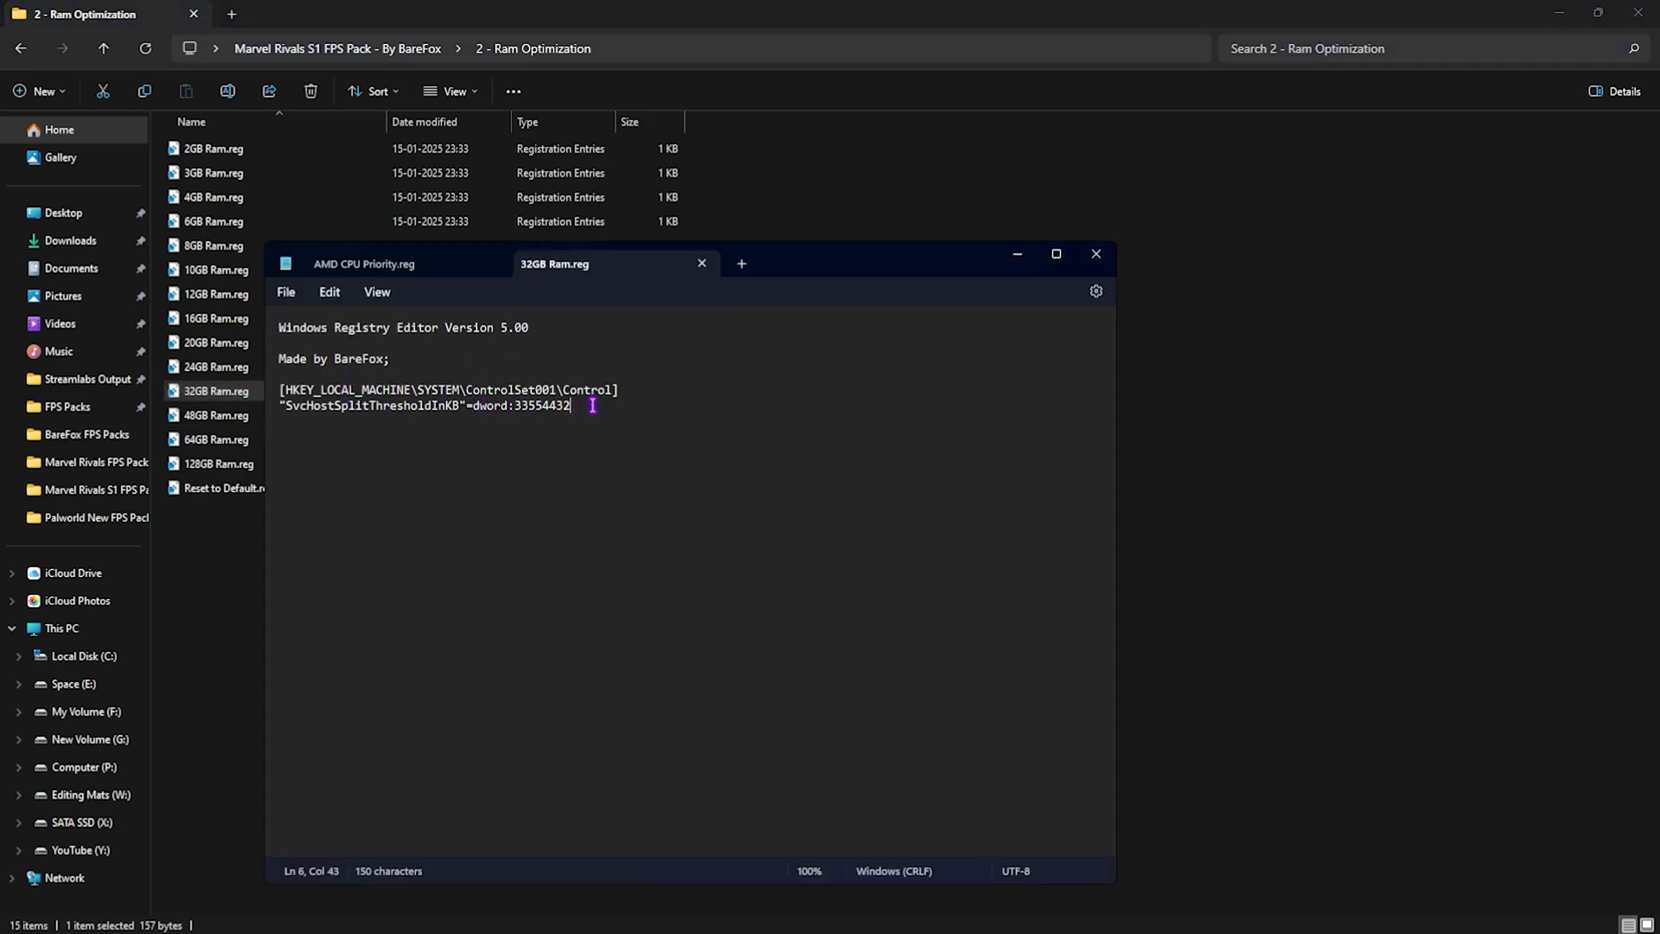
key(alt+F4)
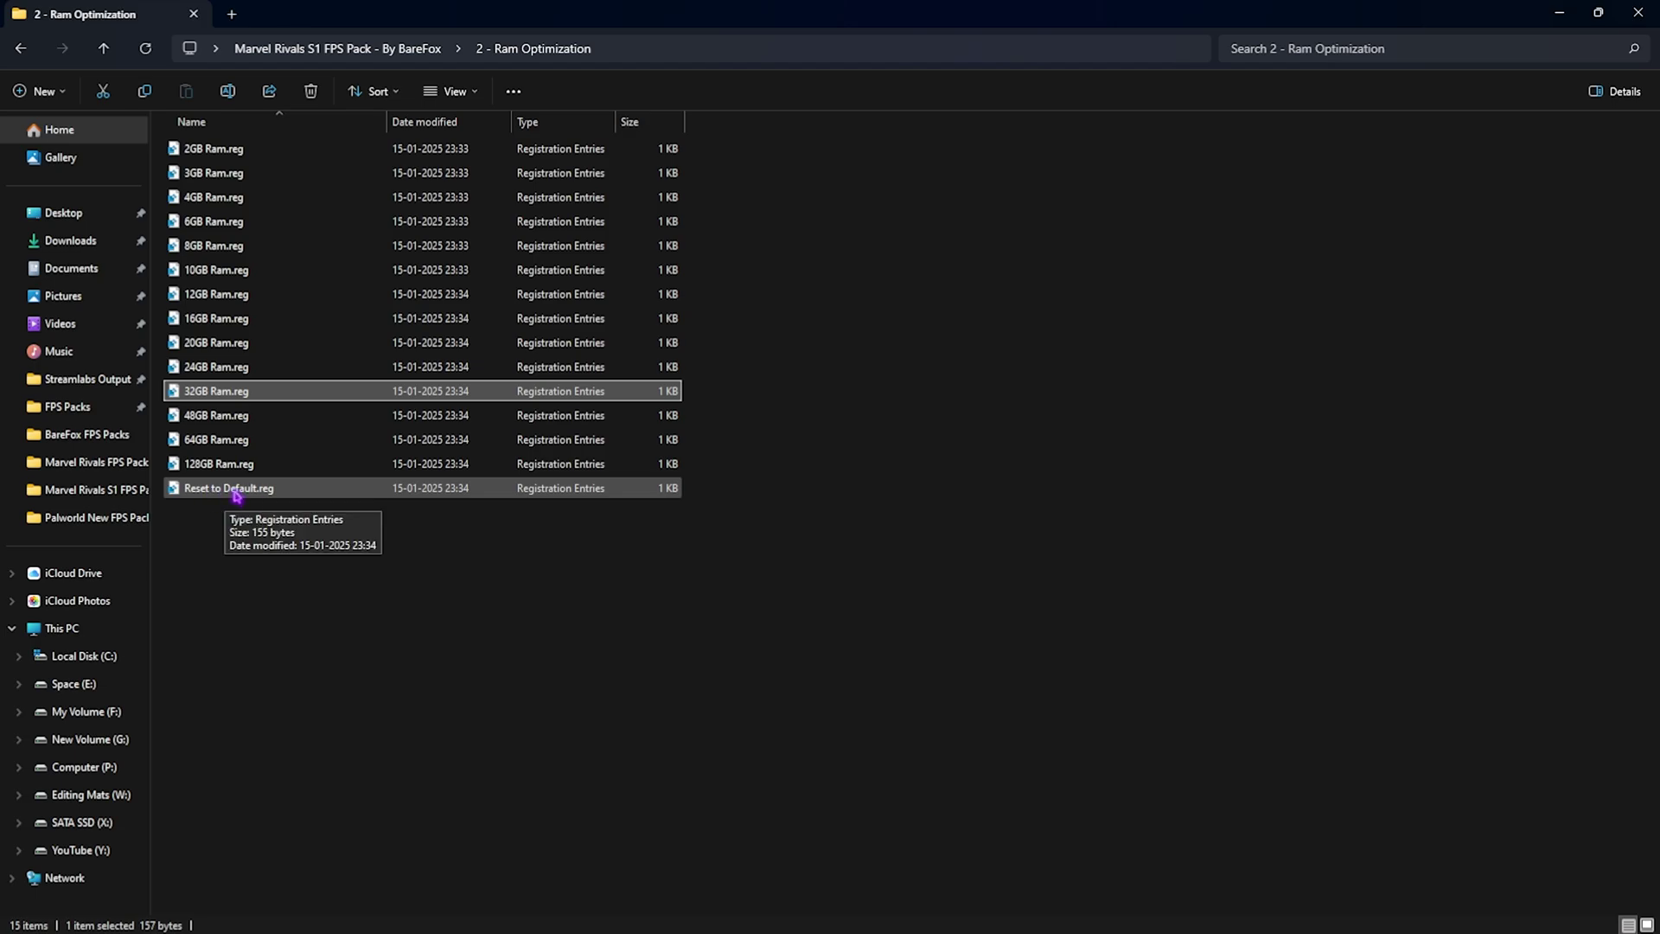
key(alt+Left)
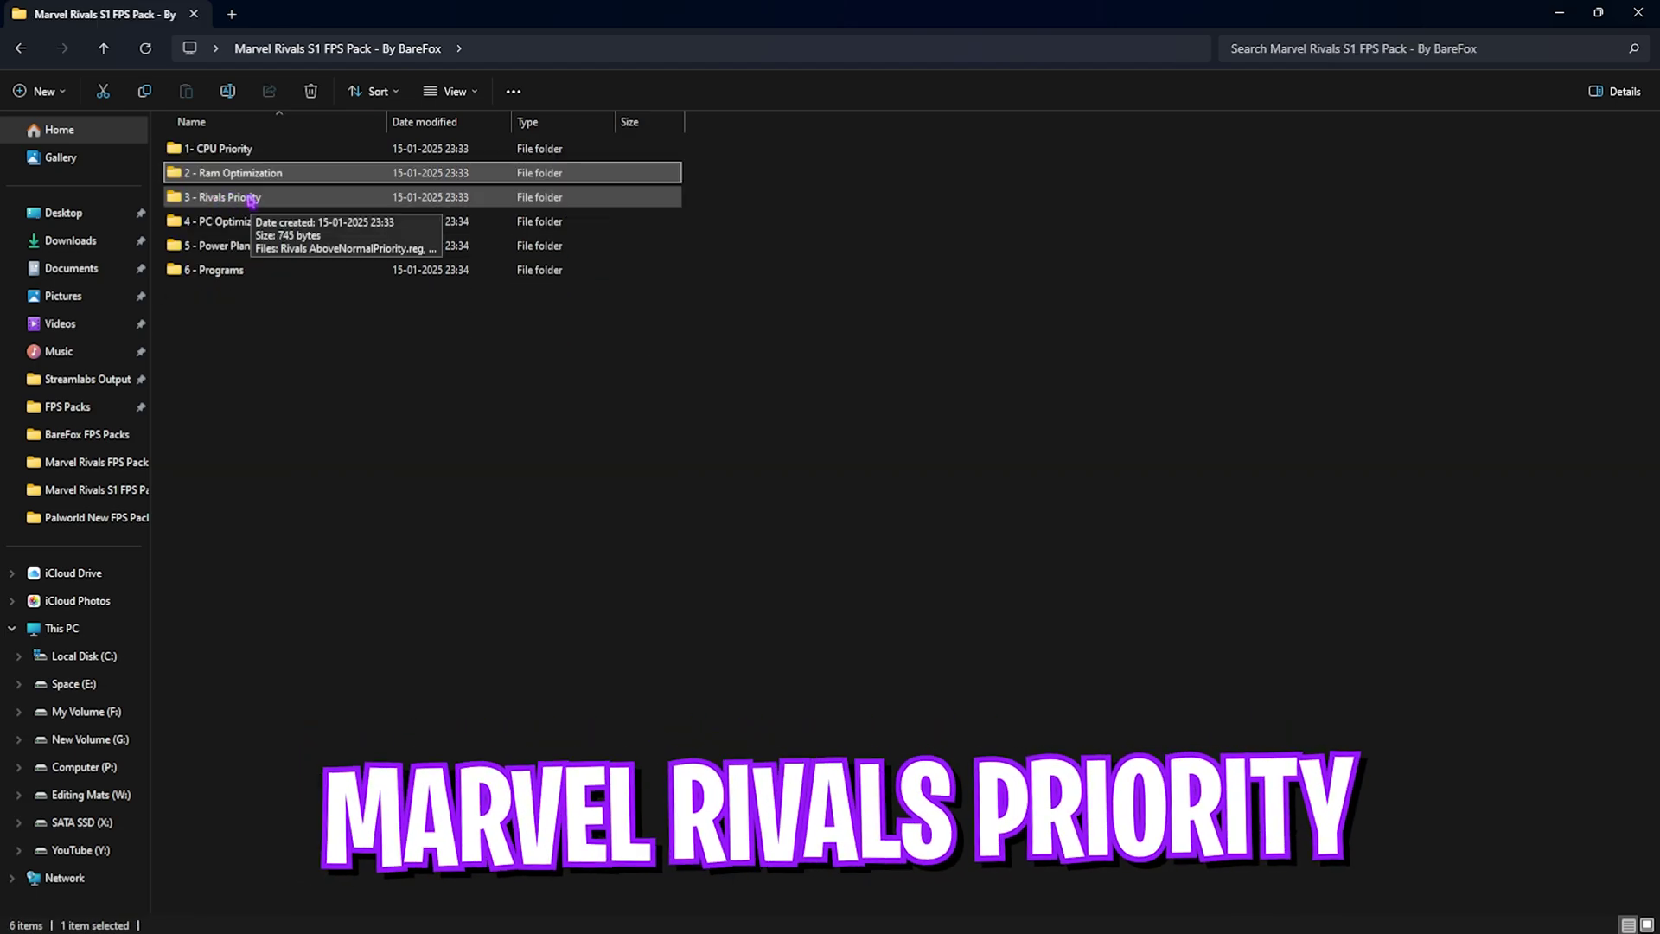
Peek into 3 - Rivals Priority, then open the 4 - PC Optimization folder
double_click(250, 199)
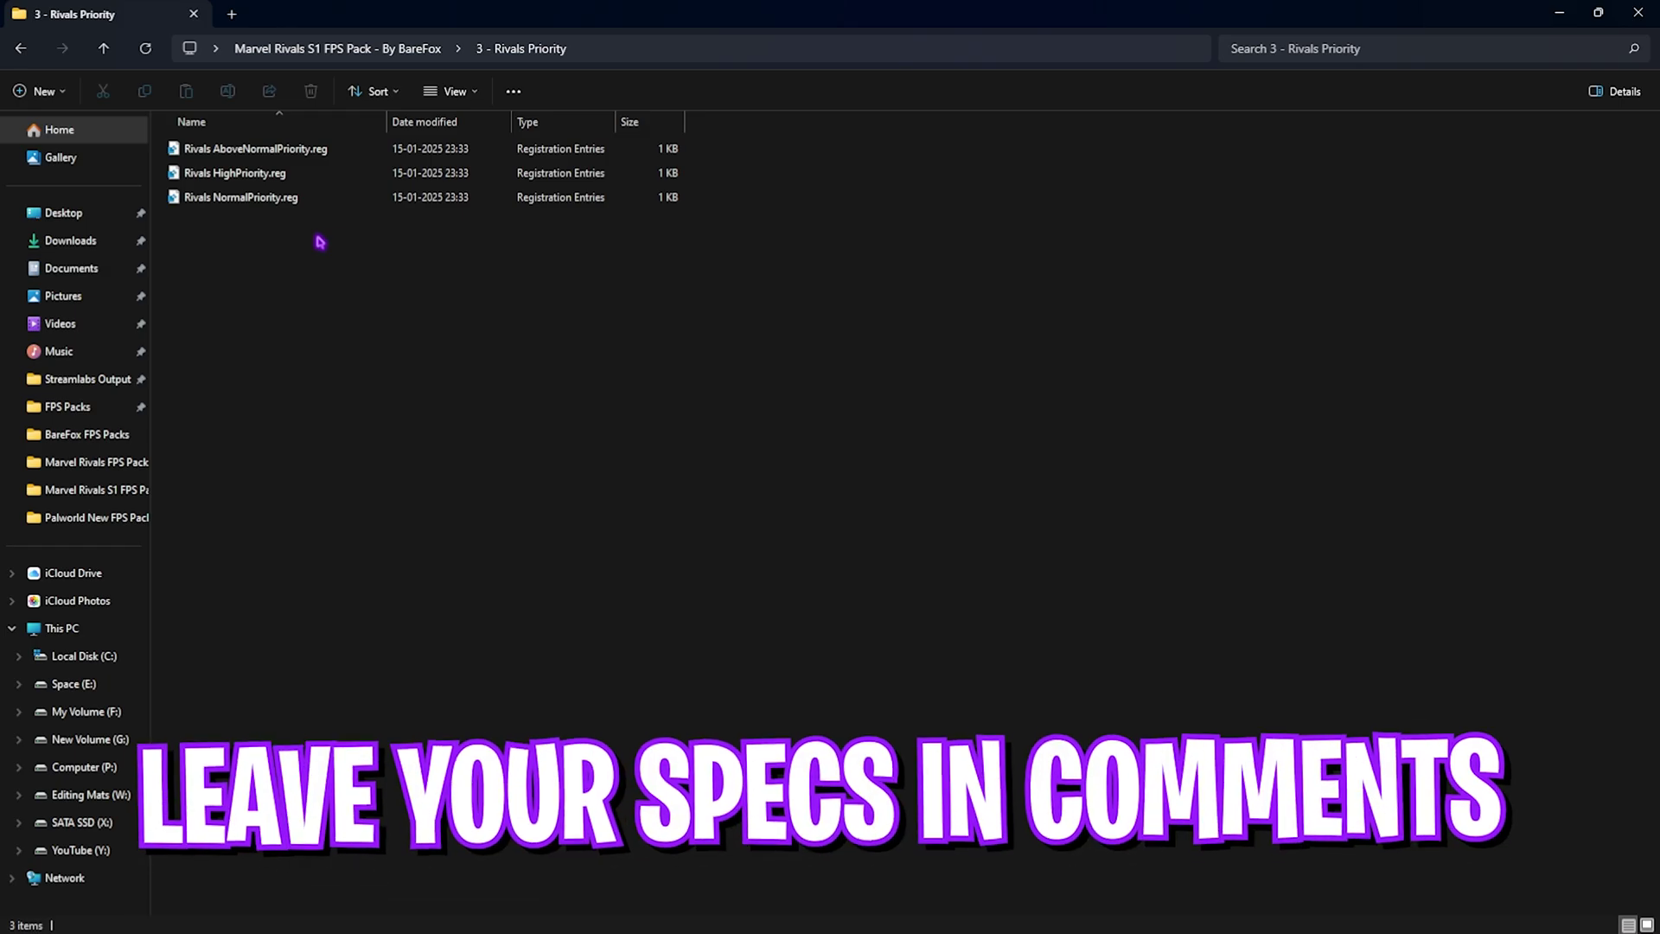
click(342, 50)
double_click(259, 221)
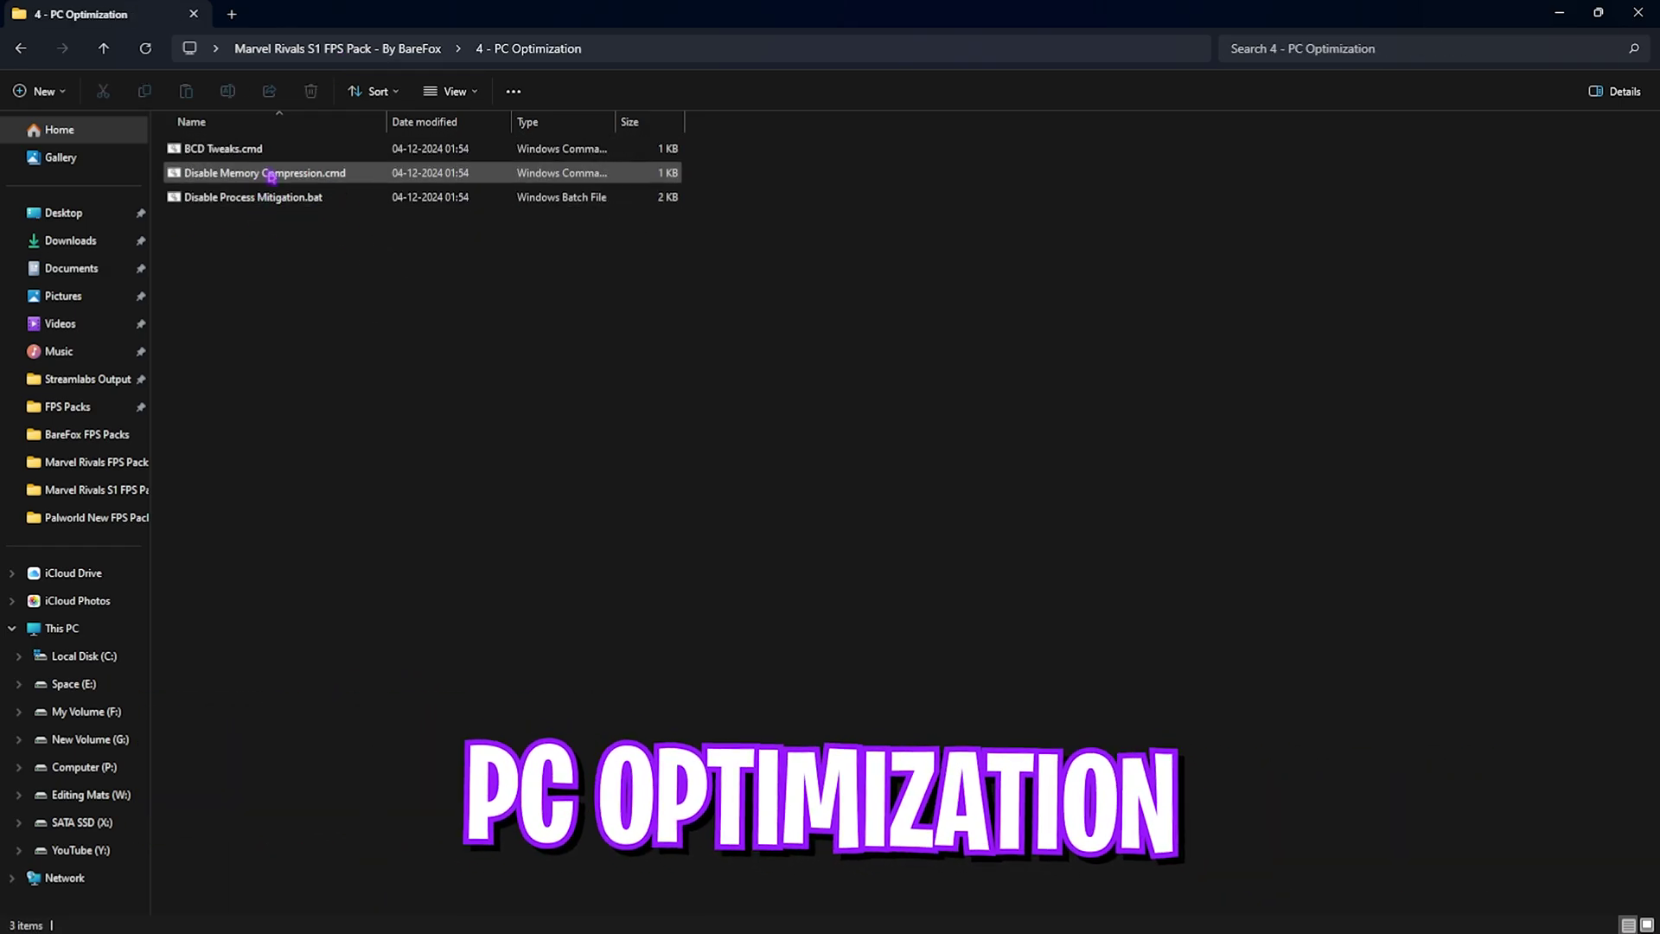
drag(316, 256, 274, 152)
click(244, 282)
Review BCD Tweaks.cmd in Notepad, noting its High Precision Event Timer text
click(210, 154)
right_click(210, 154)
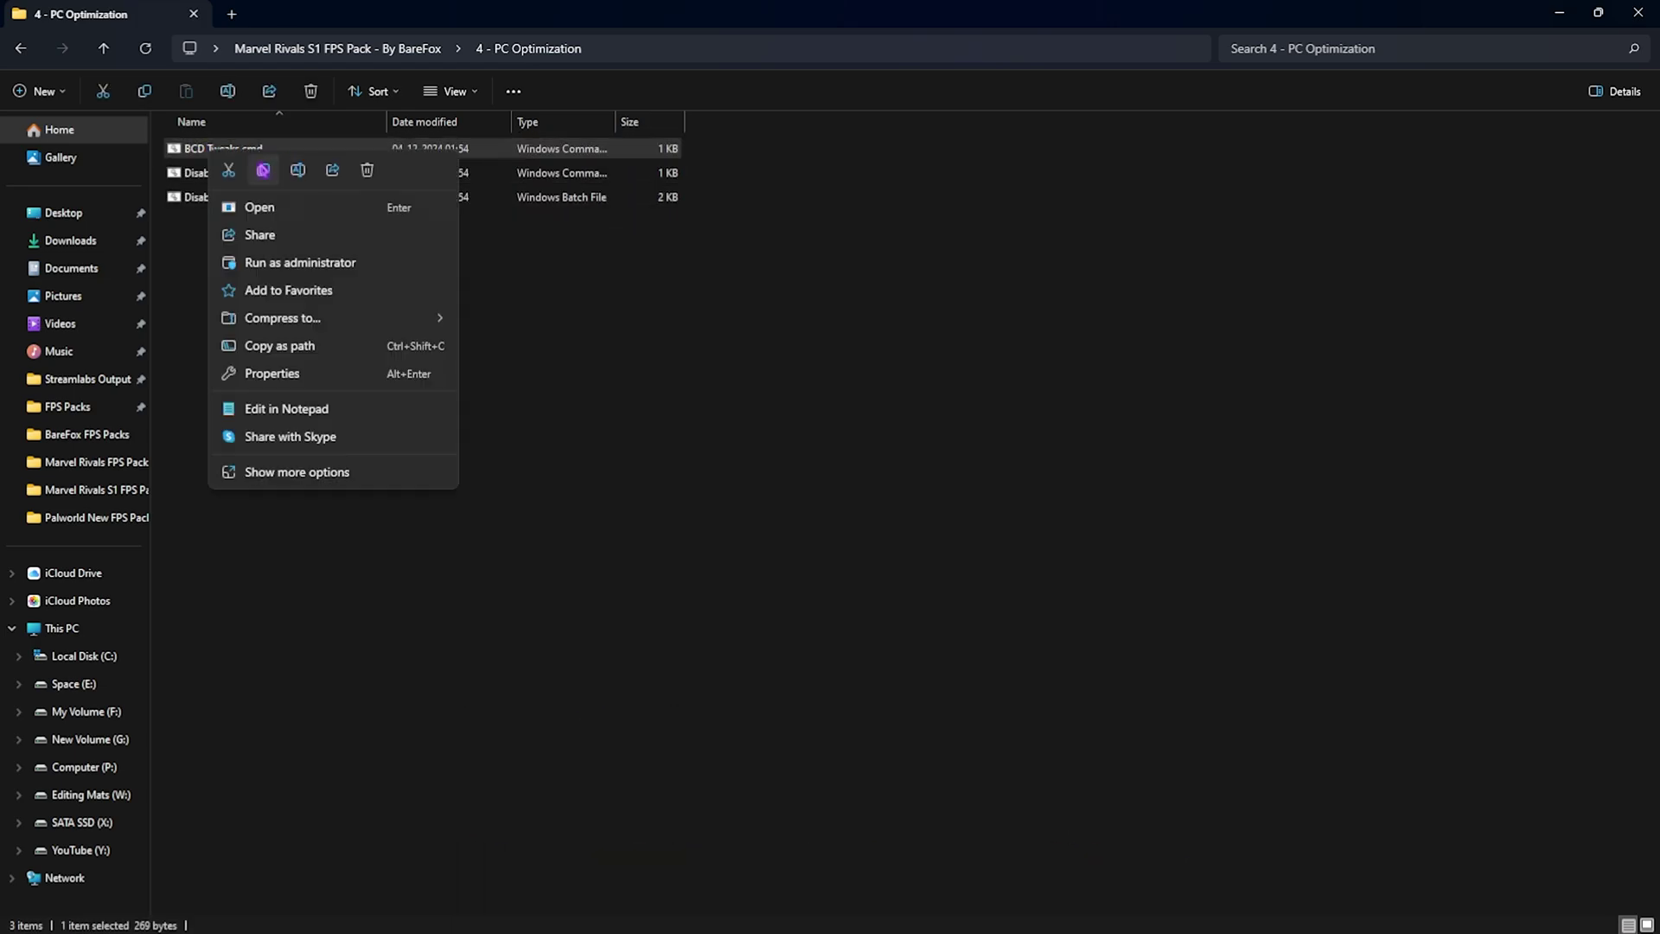
click(267, 408)
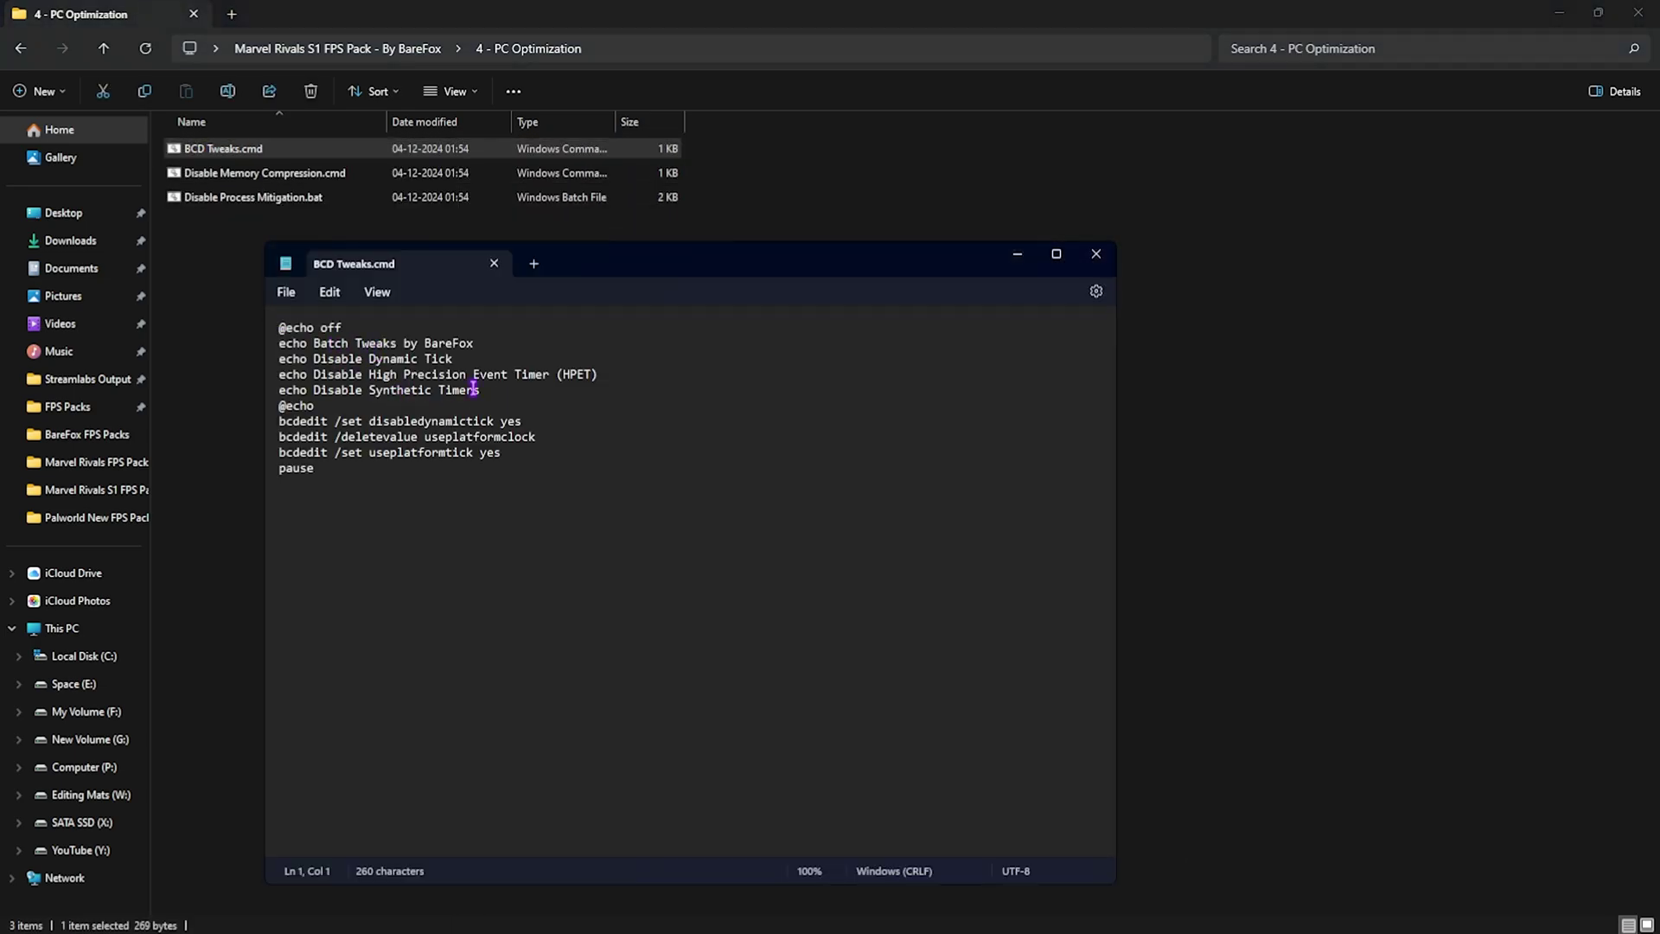
drag(382, 374, 471, 377)
click(544, 378)
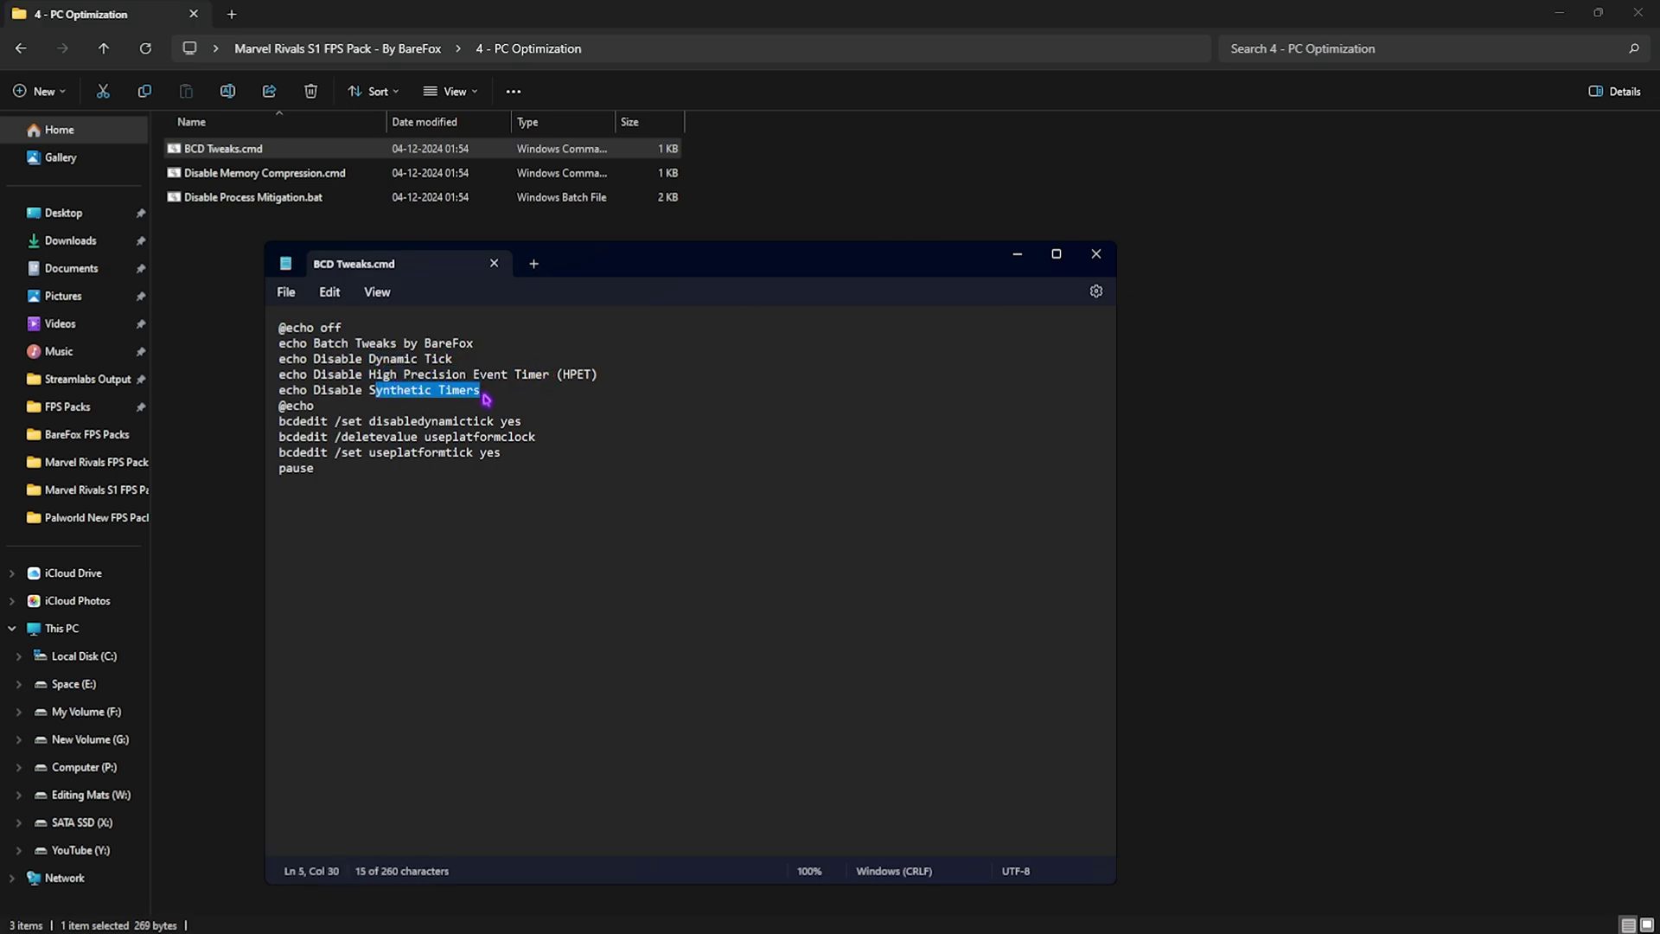
click(483, 394)
click(494, 263)
Review Disable Memory Compression.cmd in Notepad, twice, checking its Disable command
click(278, 179)
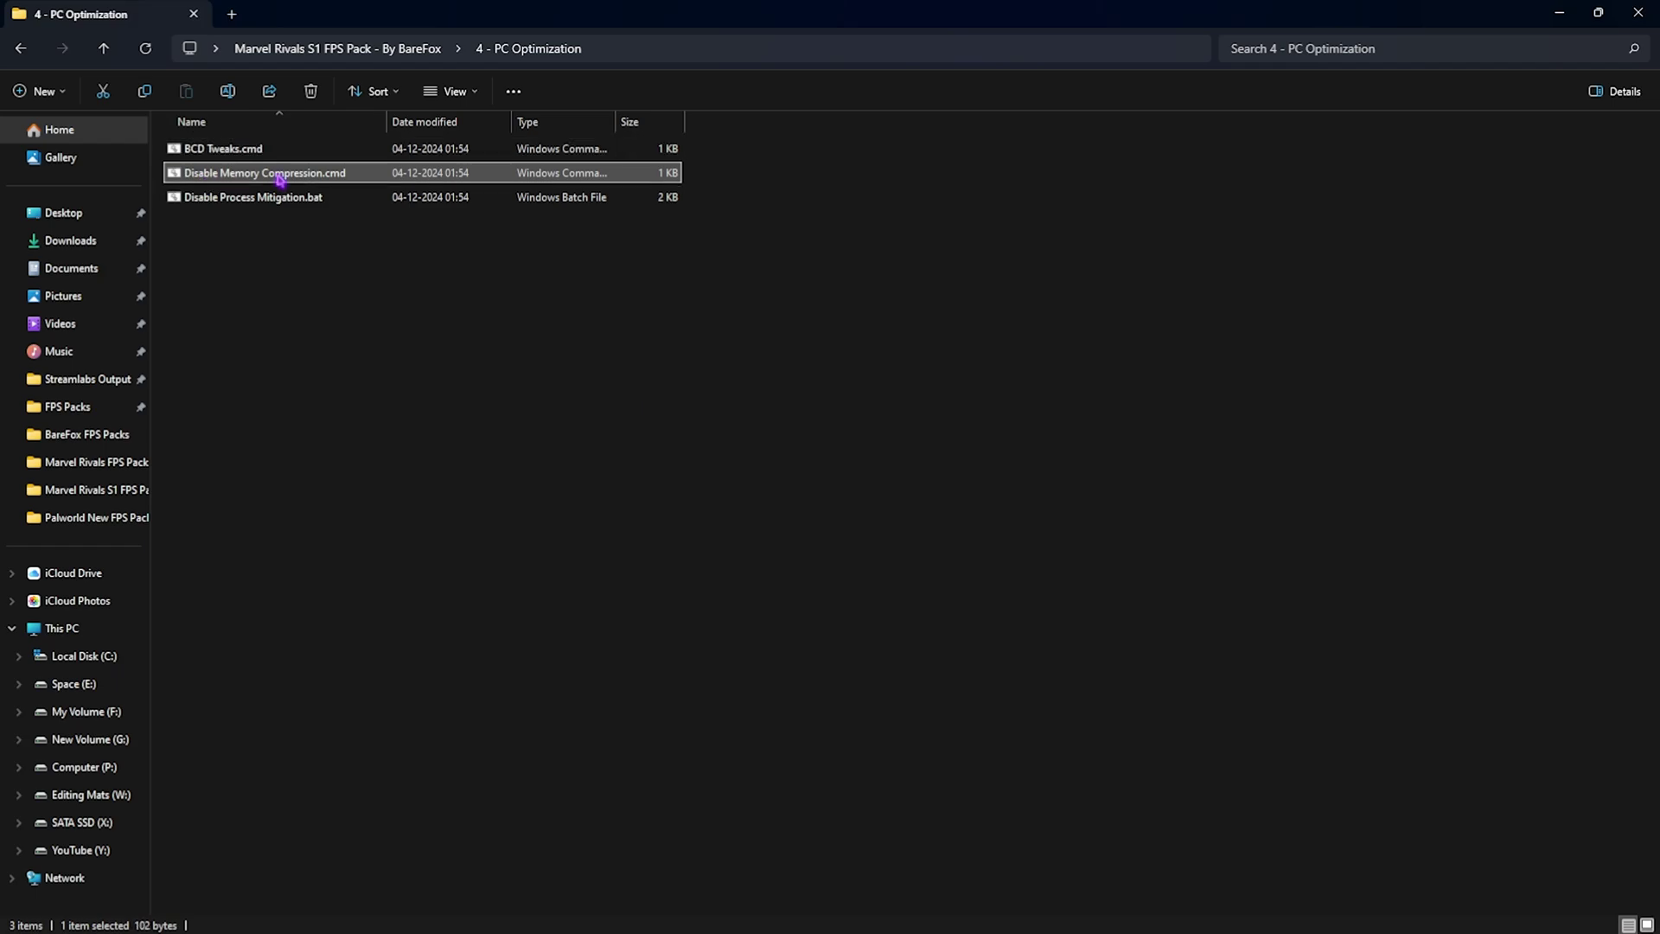
right_click(278, 179)
click(363, 435)
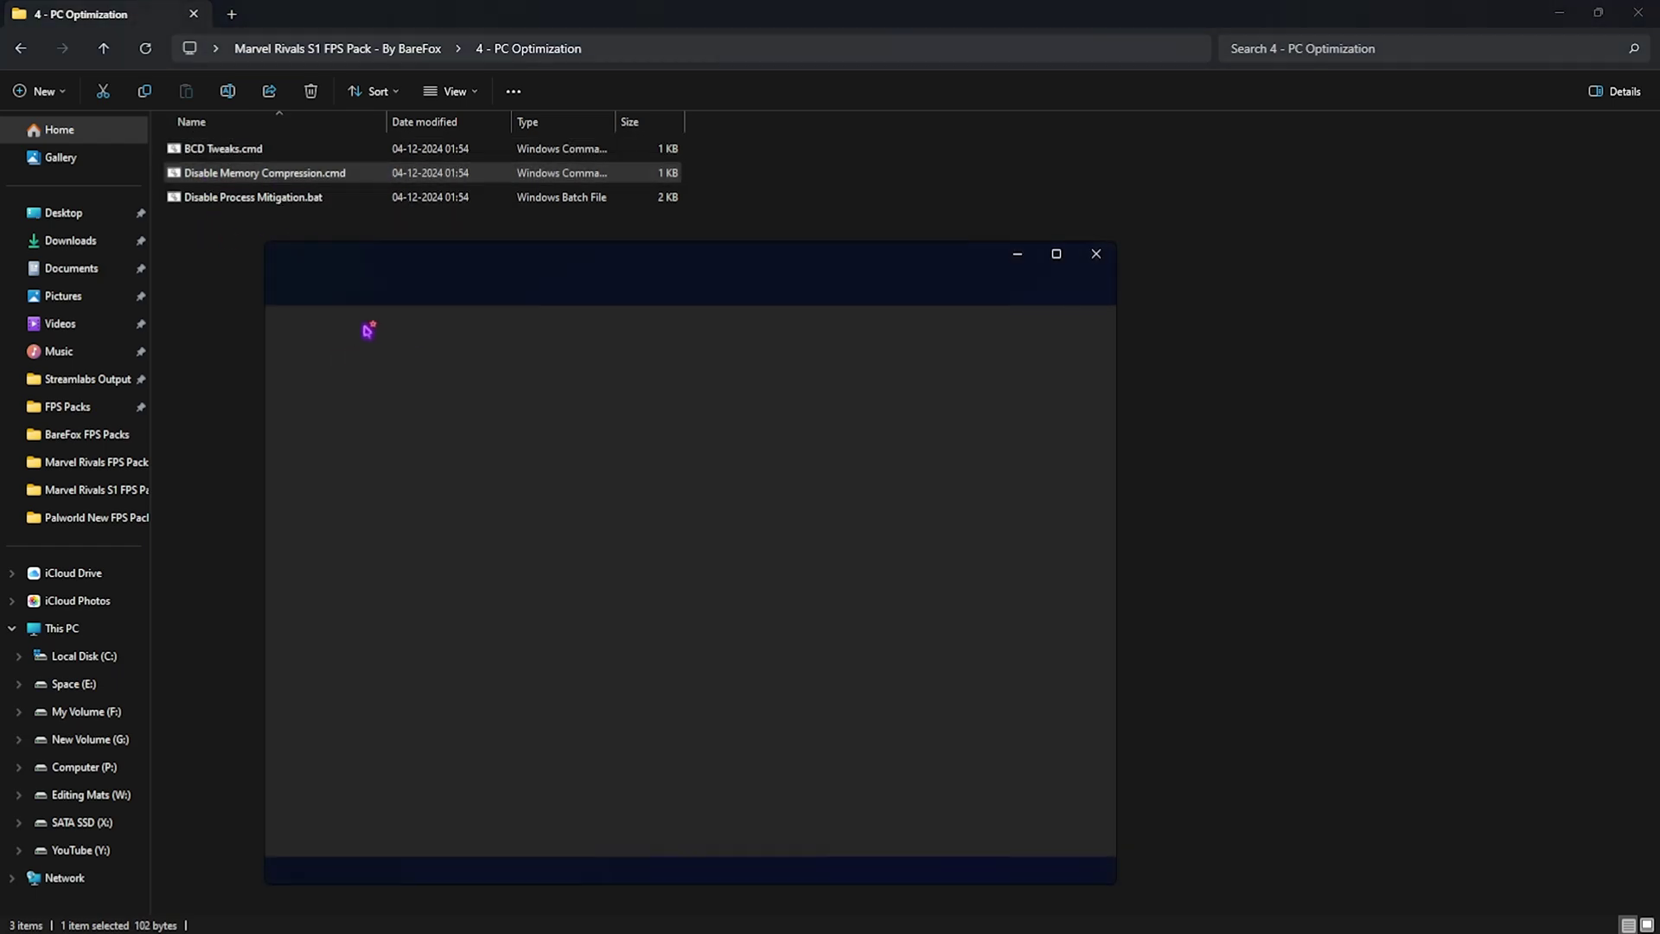
drag(314, 344, 489, 349)
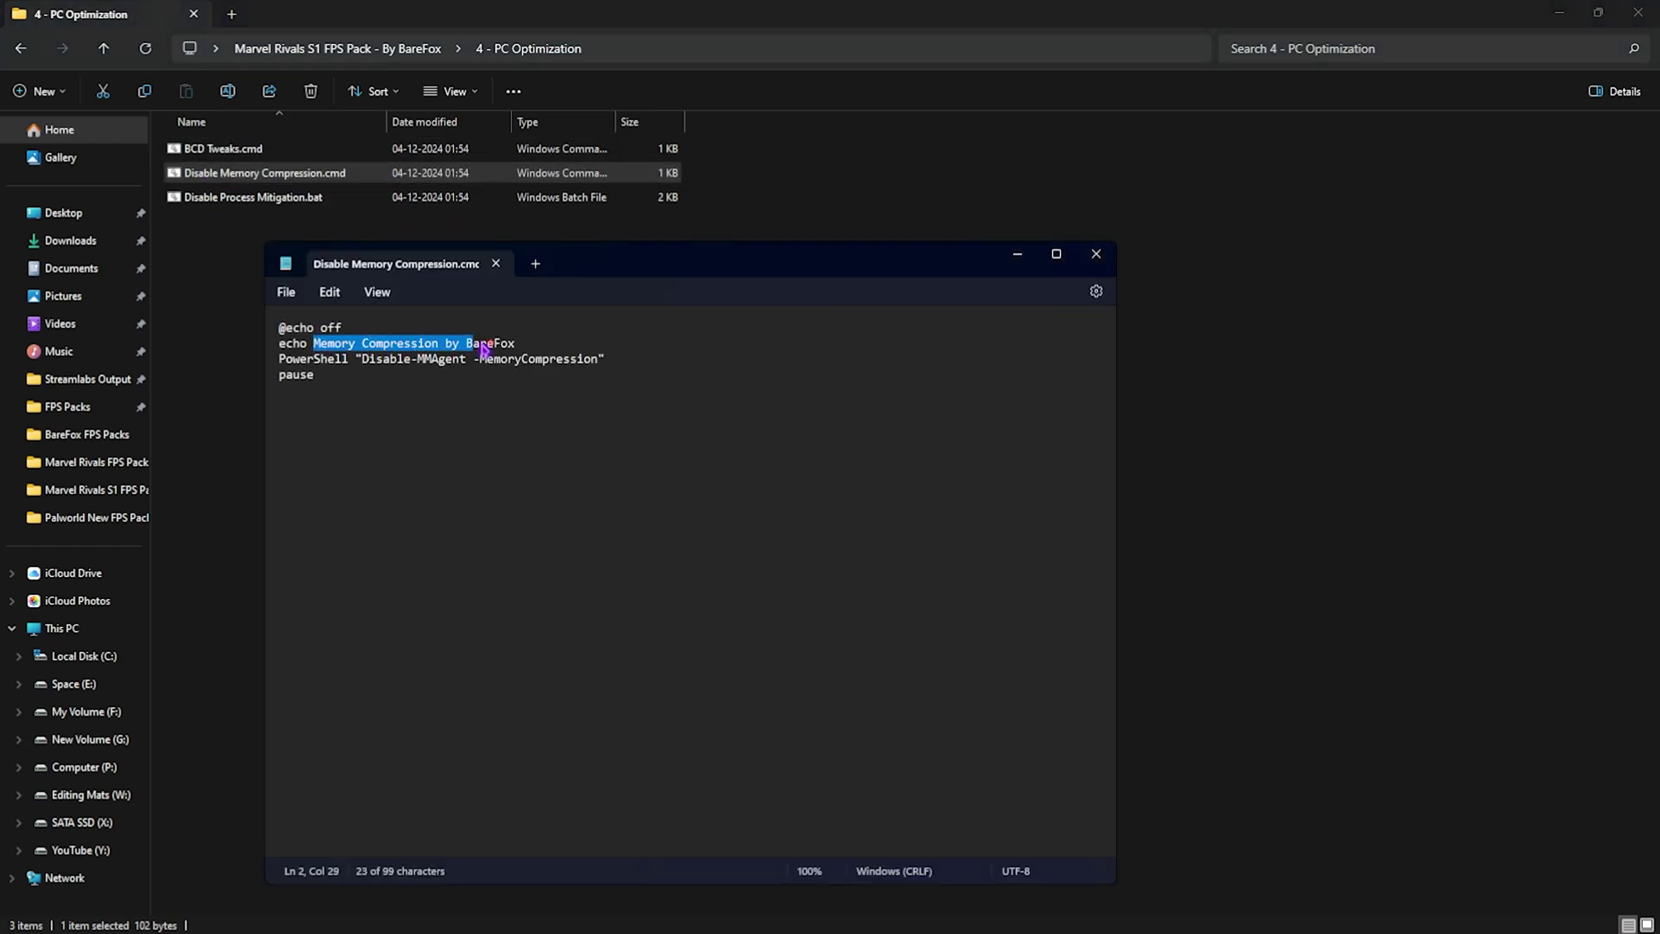
click(542, 344)
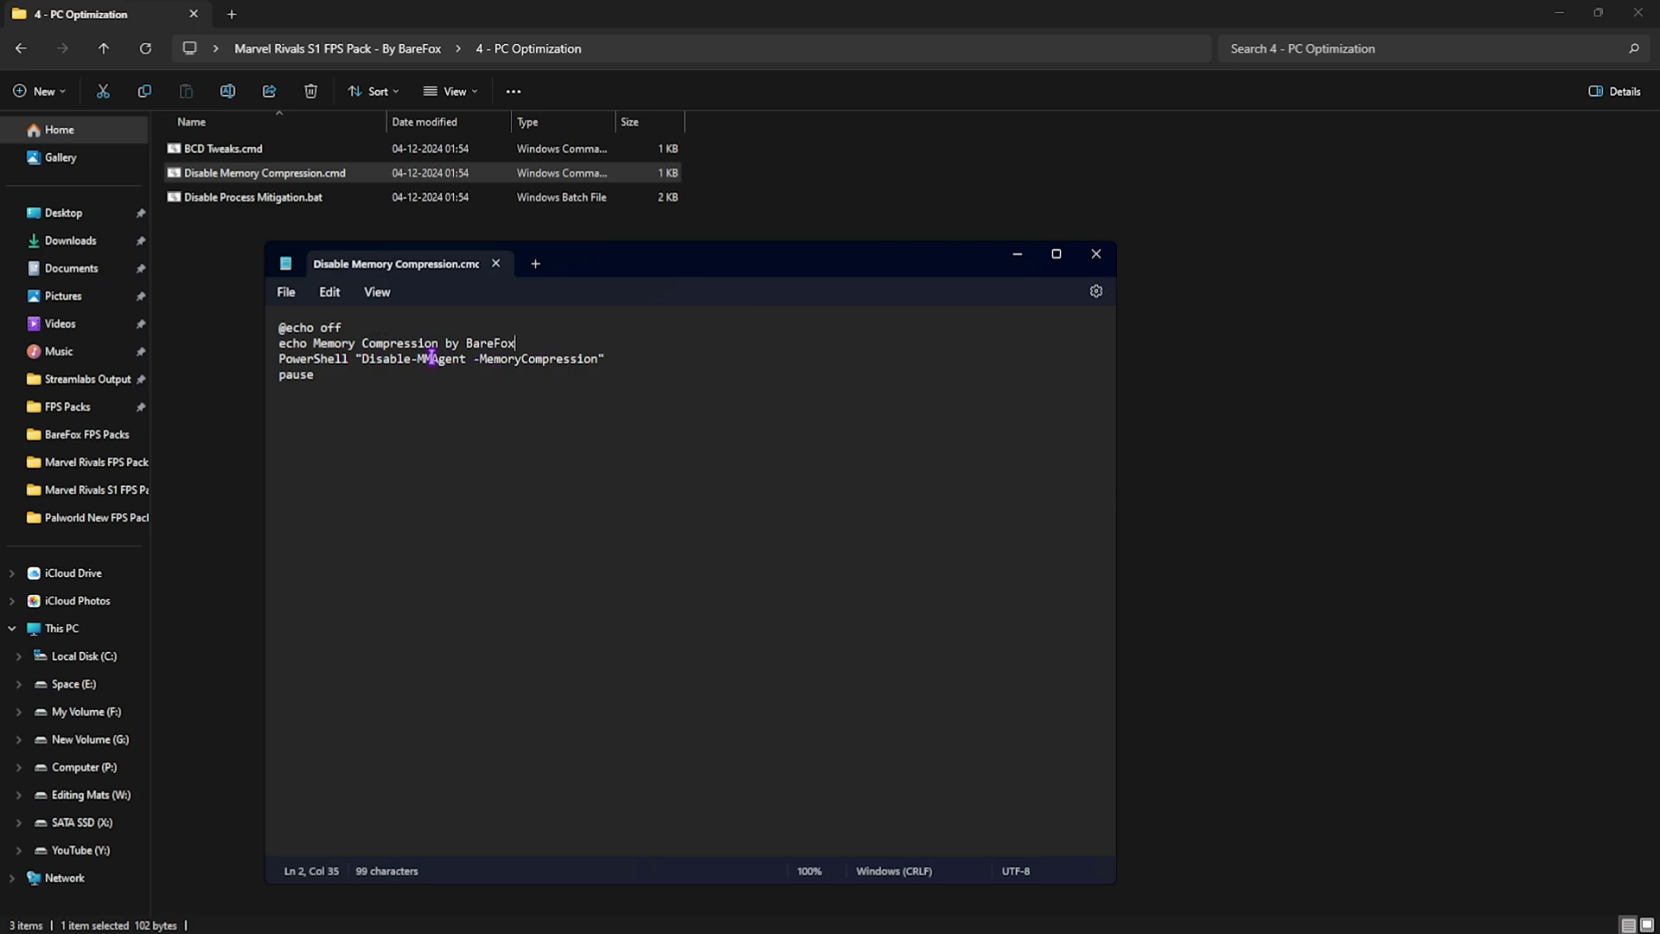
click(495, 264)
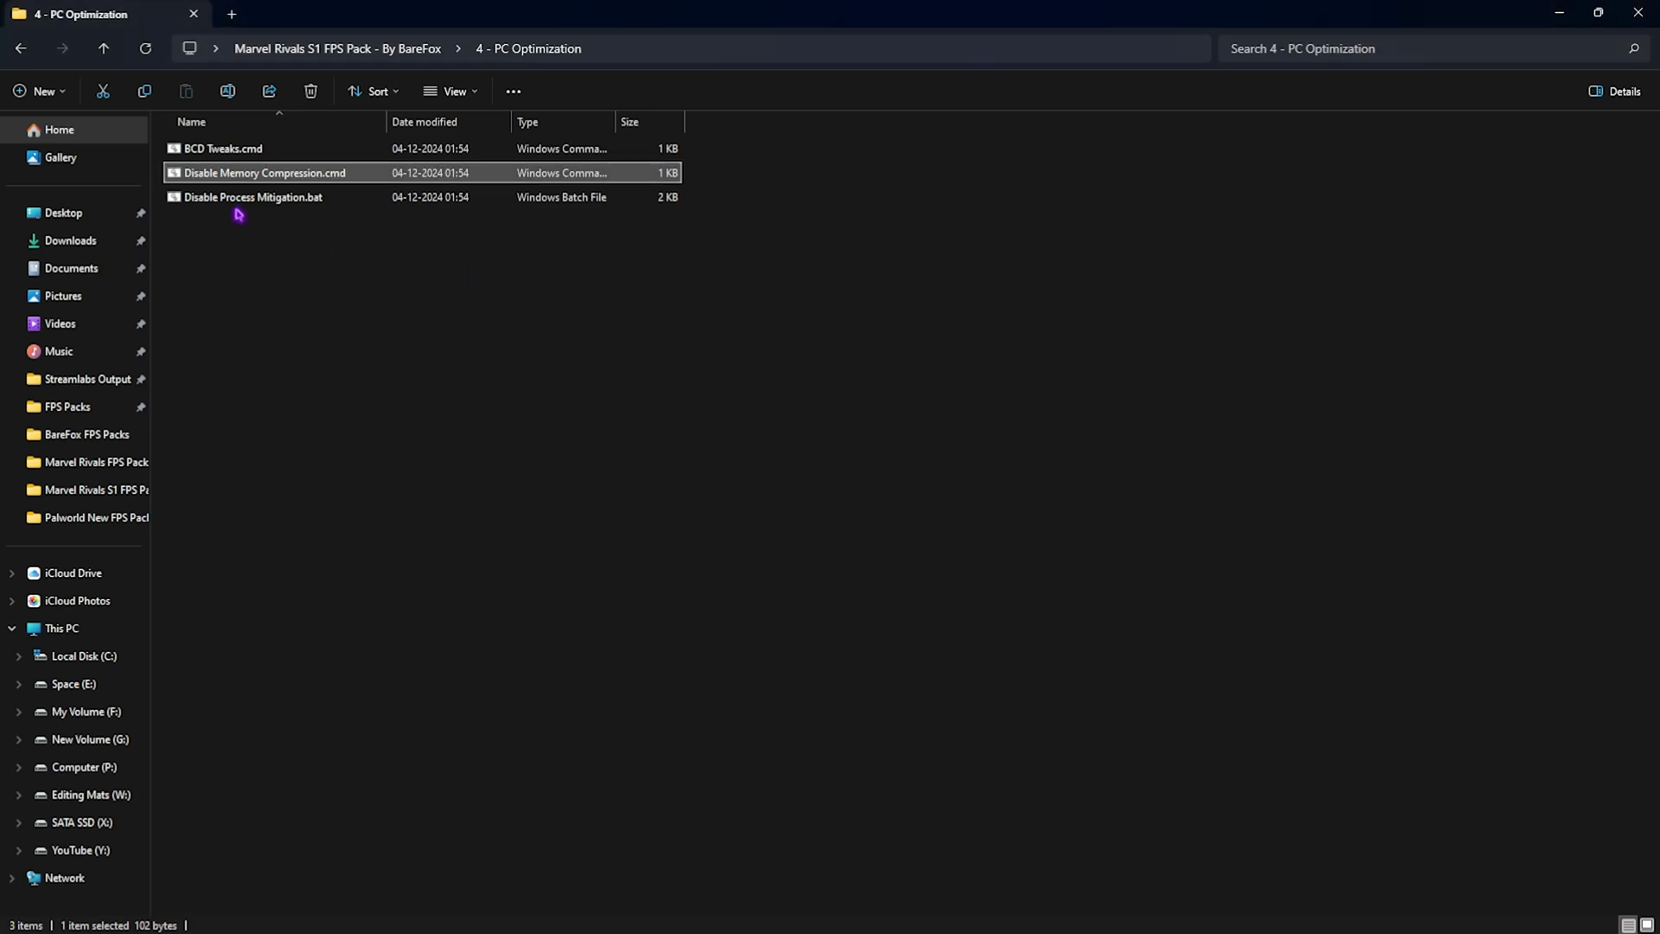
right_click(248, 178)
click(351, 444)
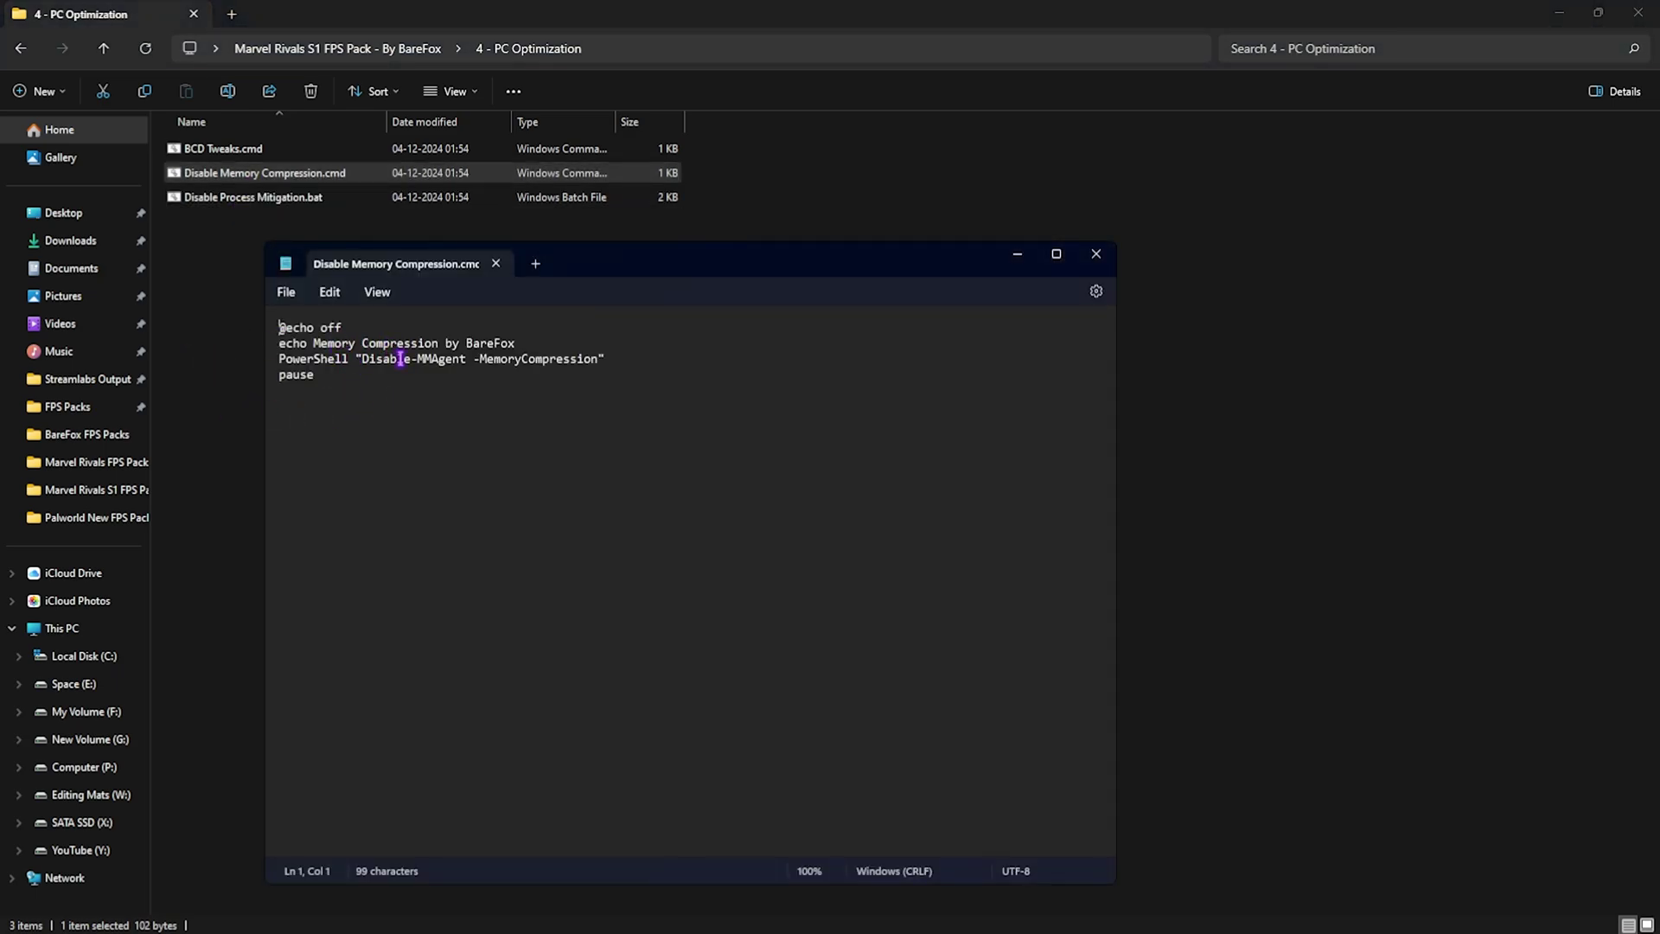
double_click(400, 358)
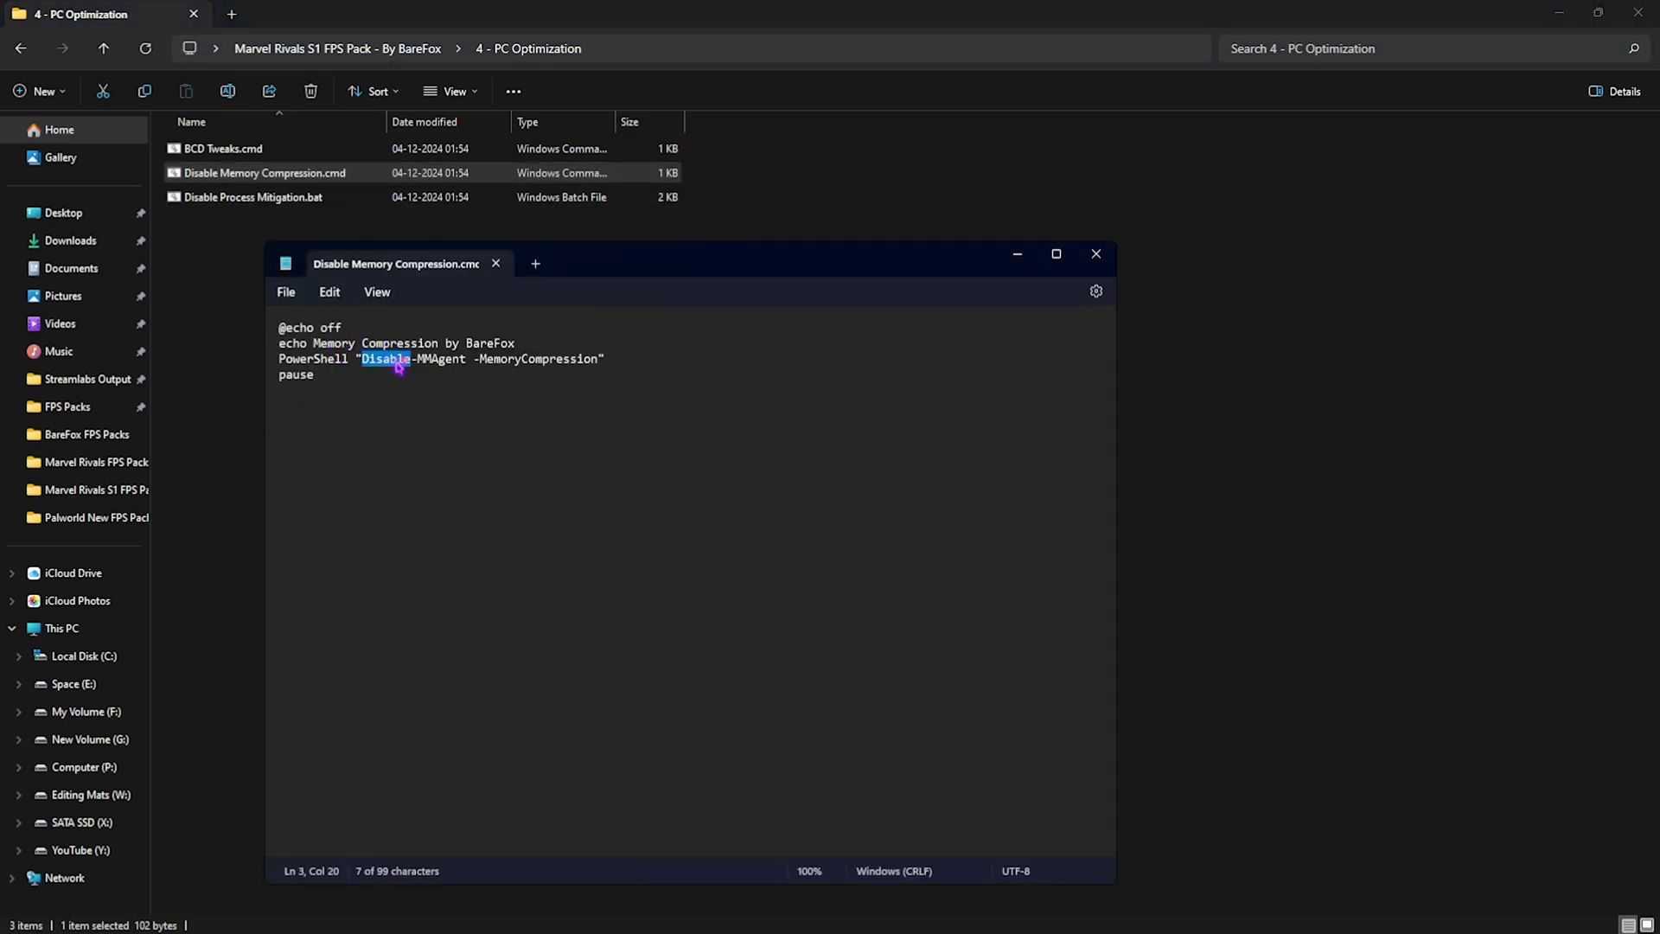
click(495, 263)
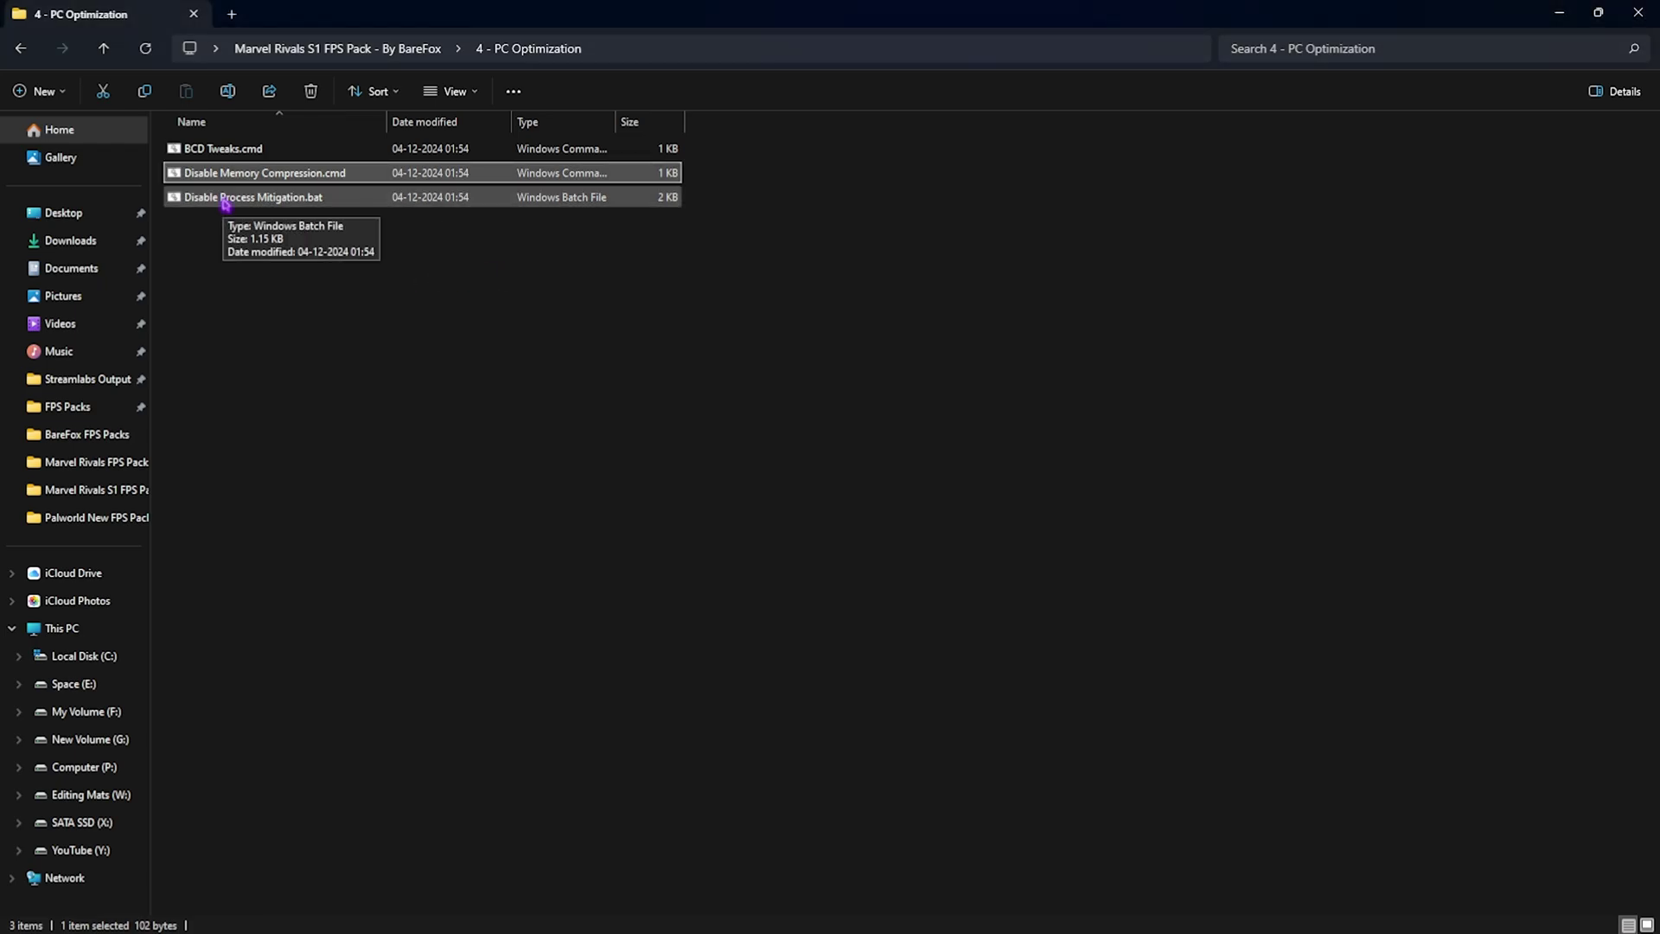
Read the process mitigation command block in Disable Process Mitigation.bat
right_click(273, 205)
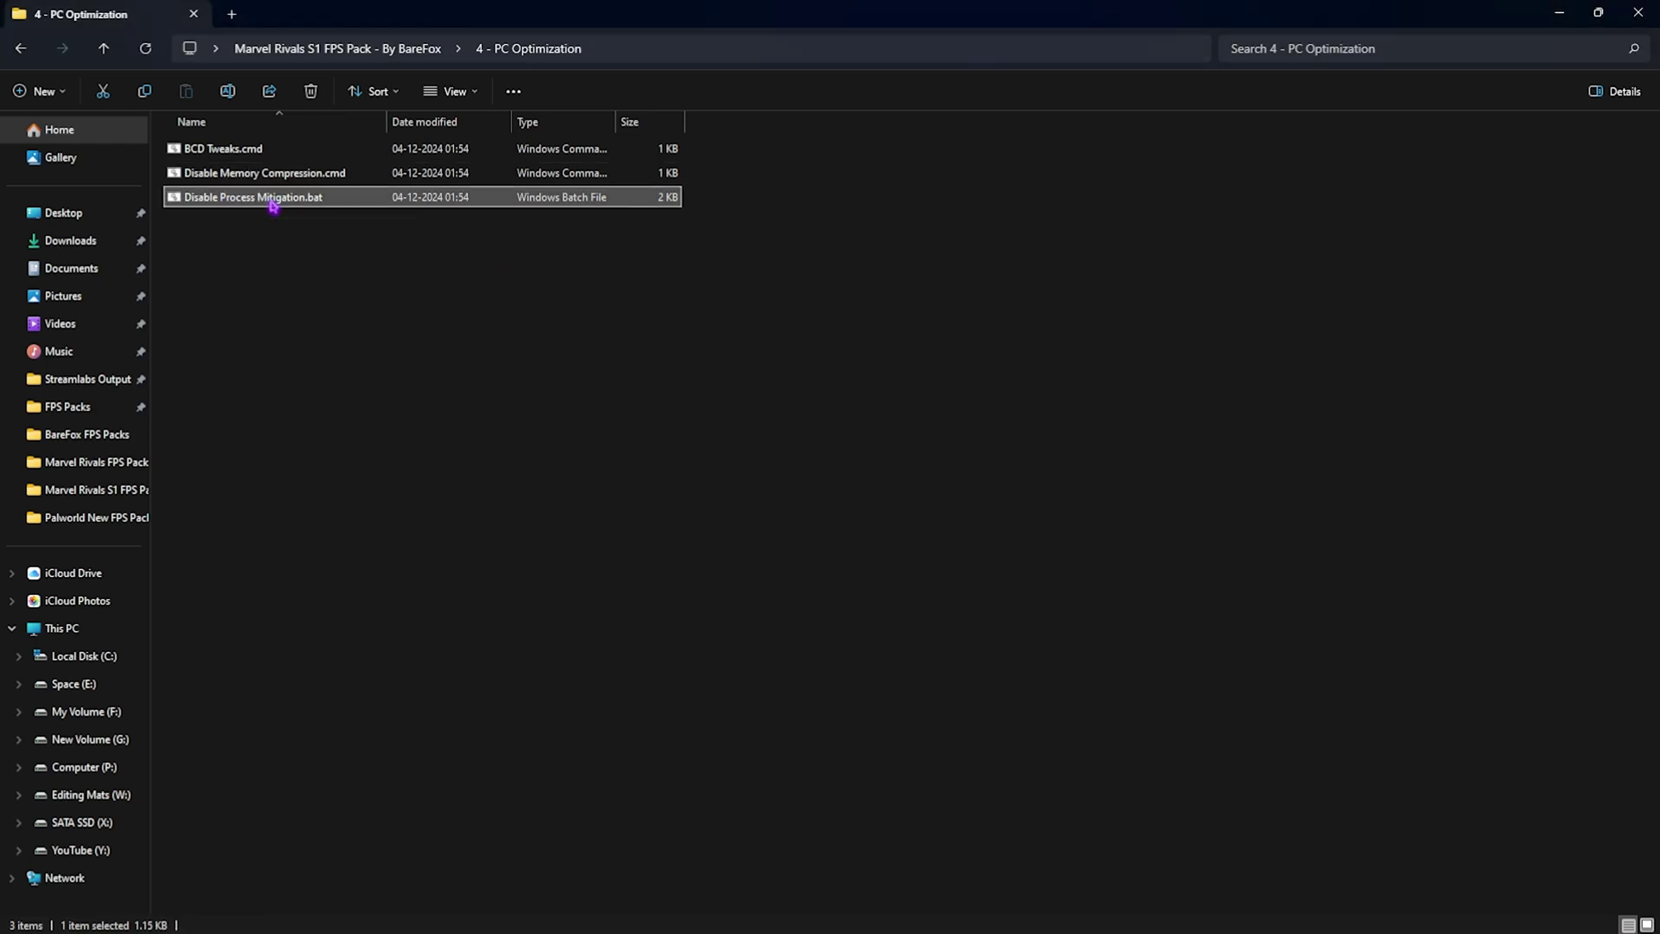
click(344, 455)
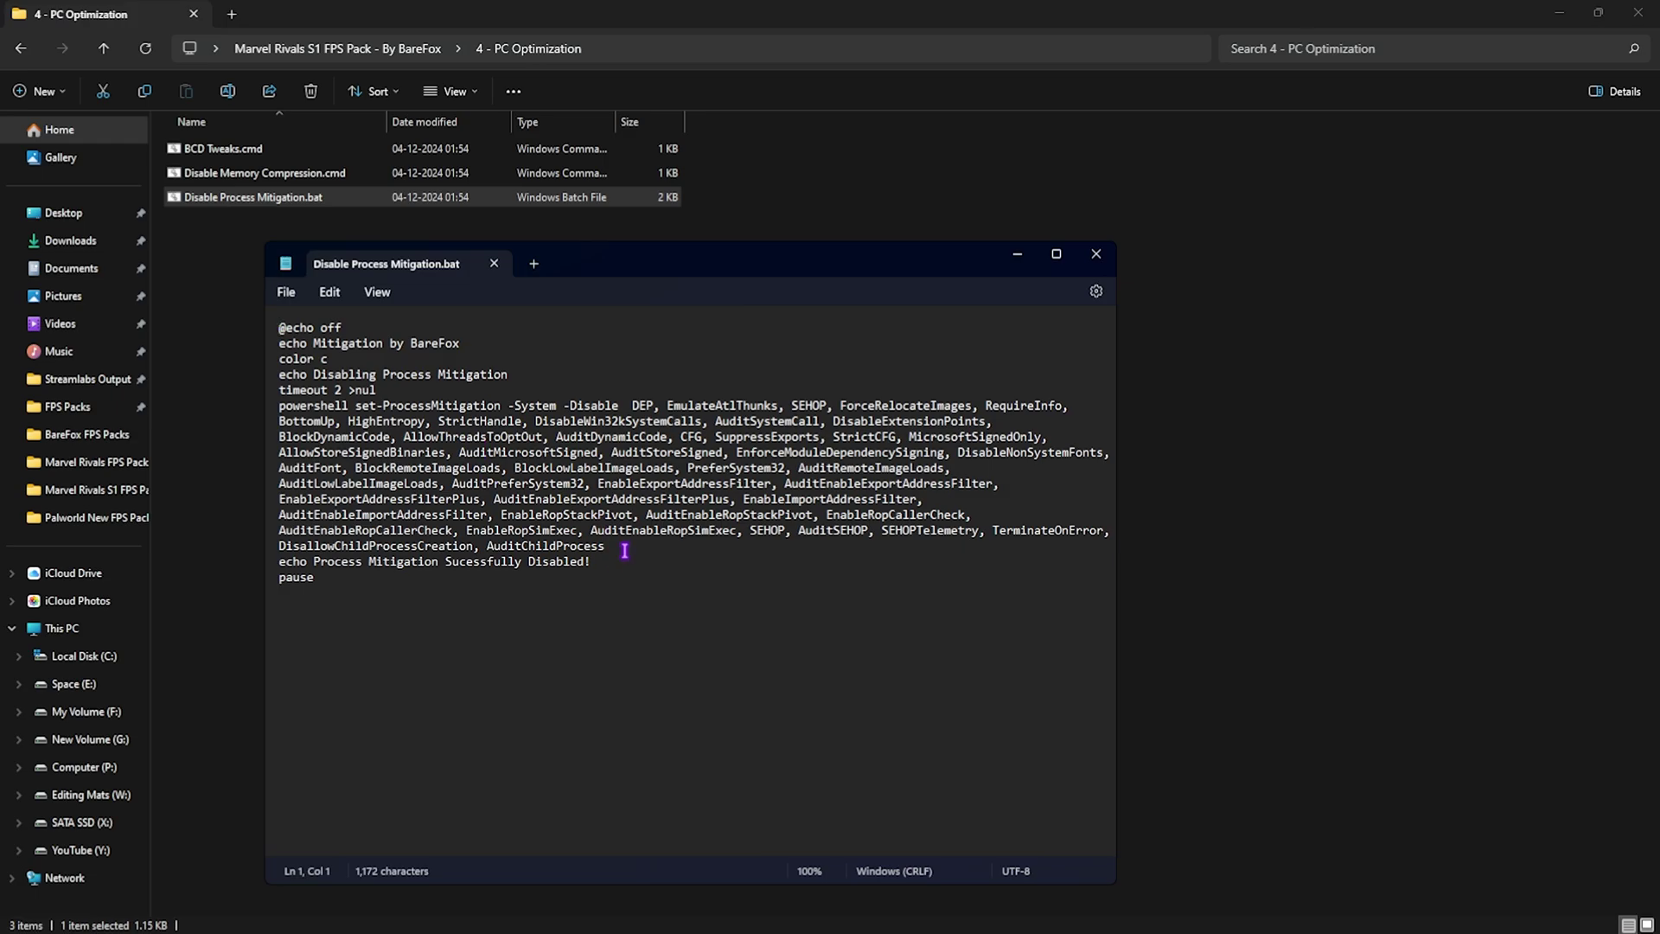
drag(621, 553, 280, 374)
click(436, 391)
In 5 - Power Plan Settings, review the Ultimate Performance script's powercfg duplicate scheme command
key(alt+F4)
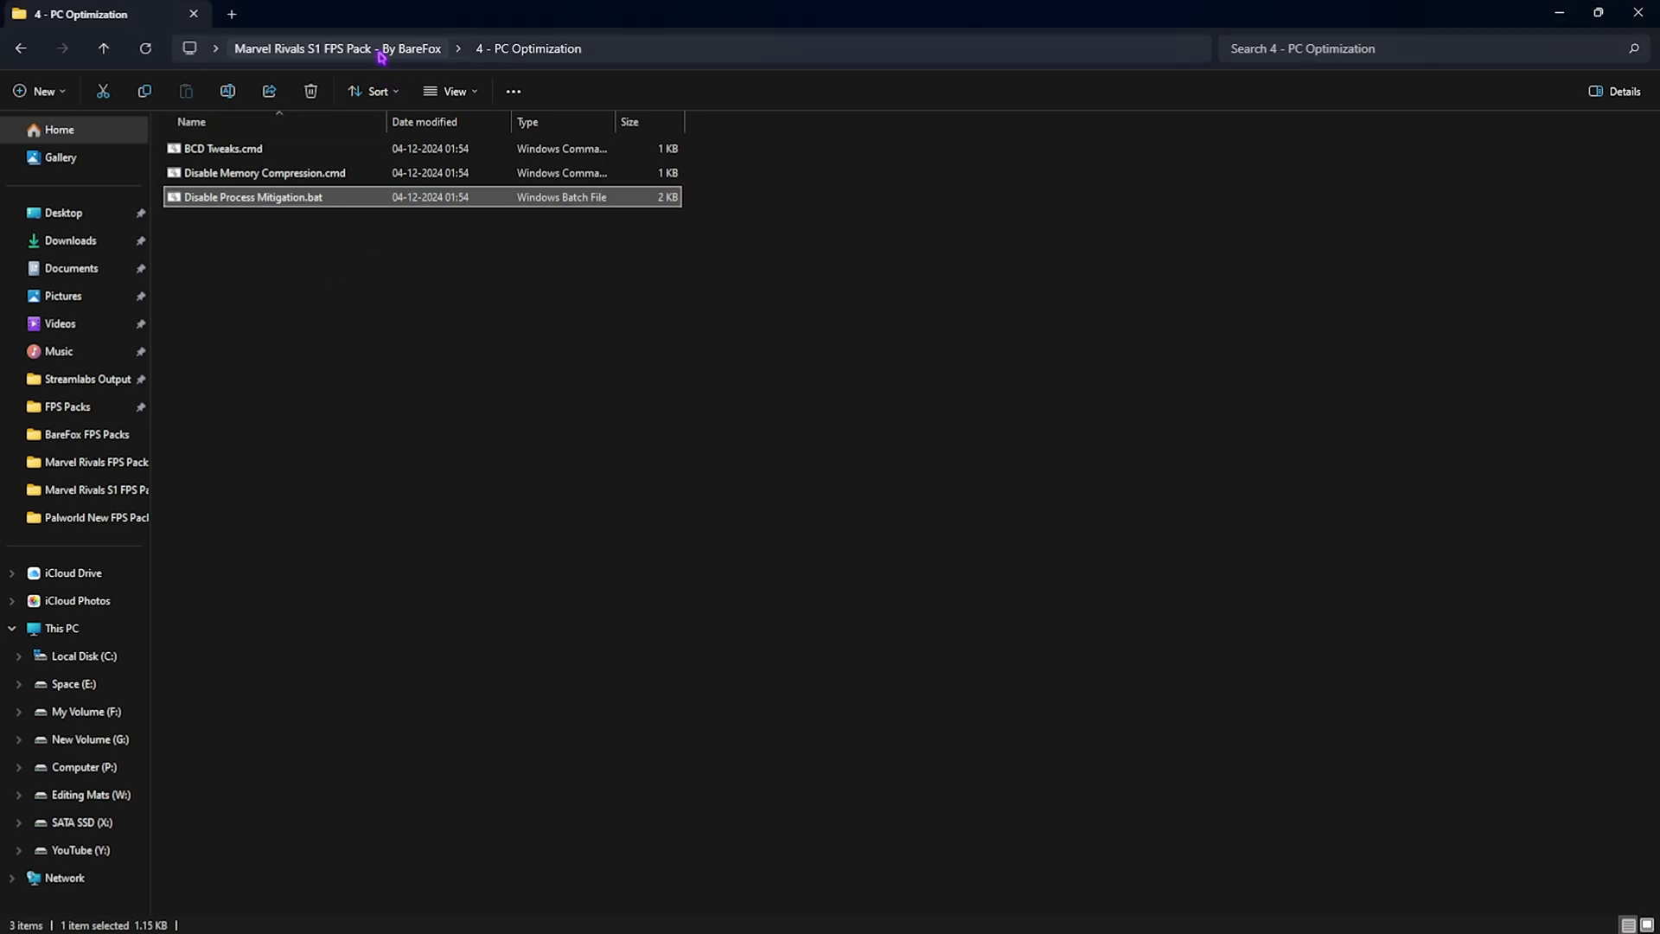
click(385, 50)
double_click(238, 250)
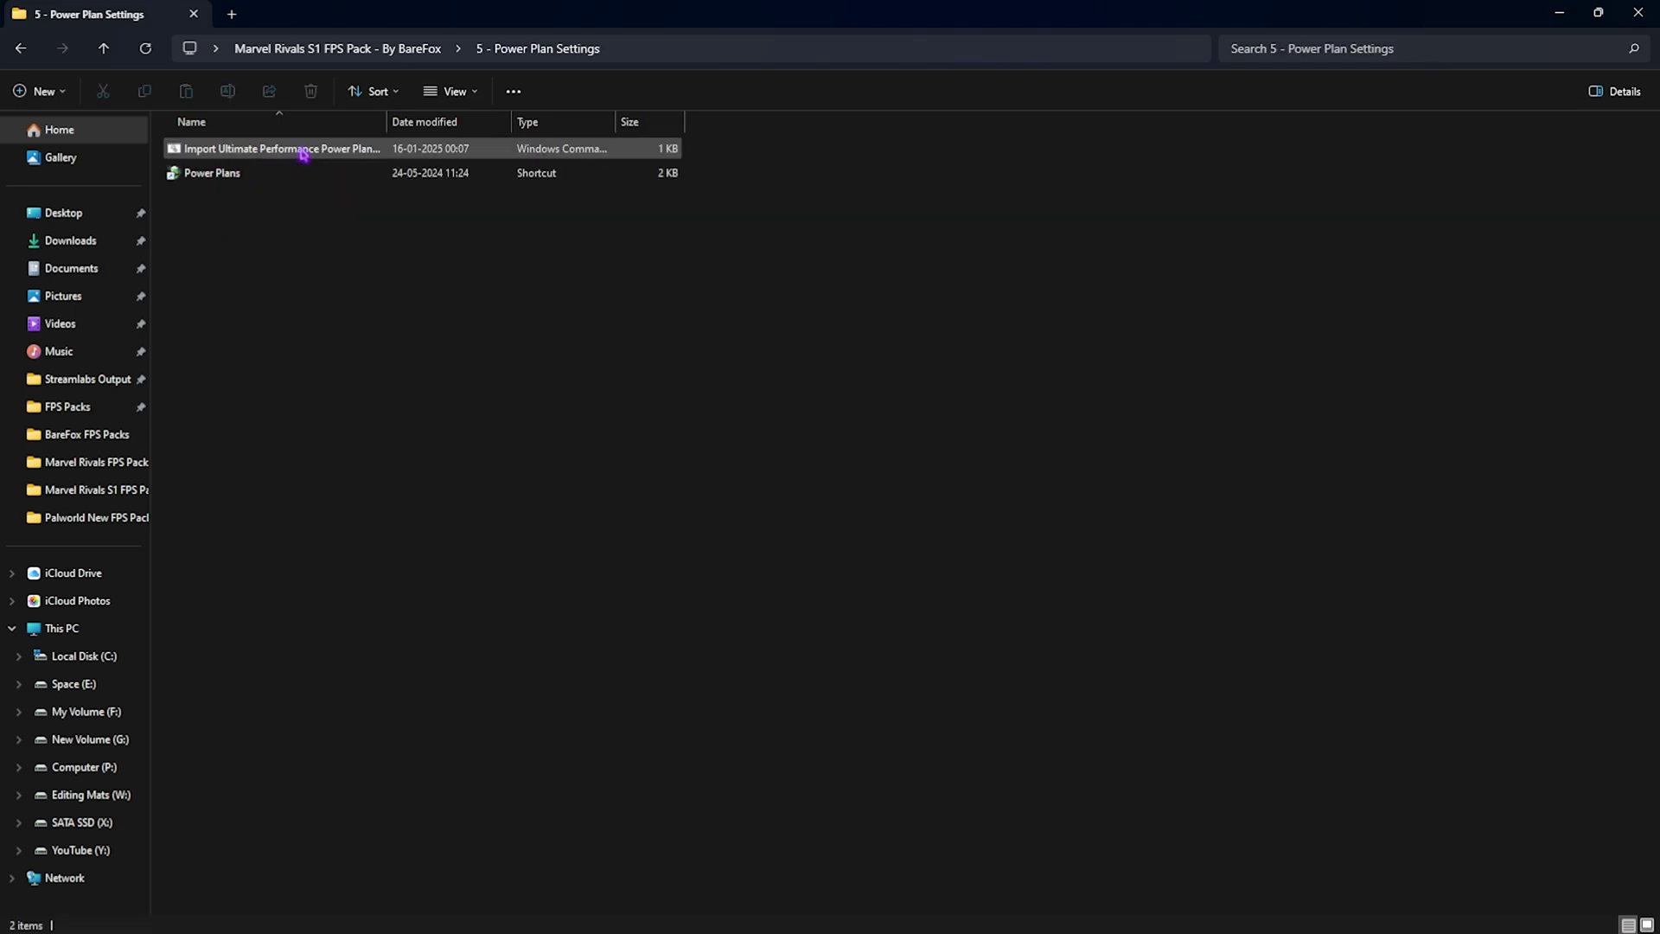
click(257, 153)
right_click(278, 148)
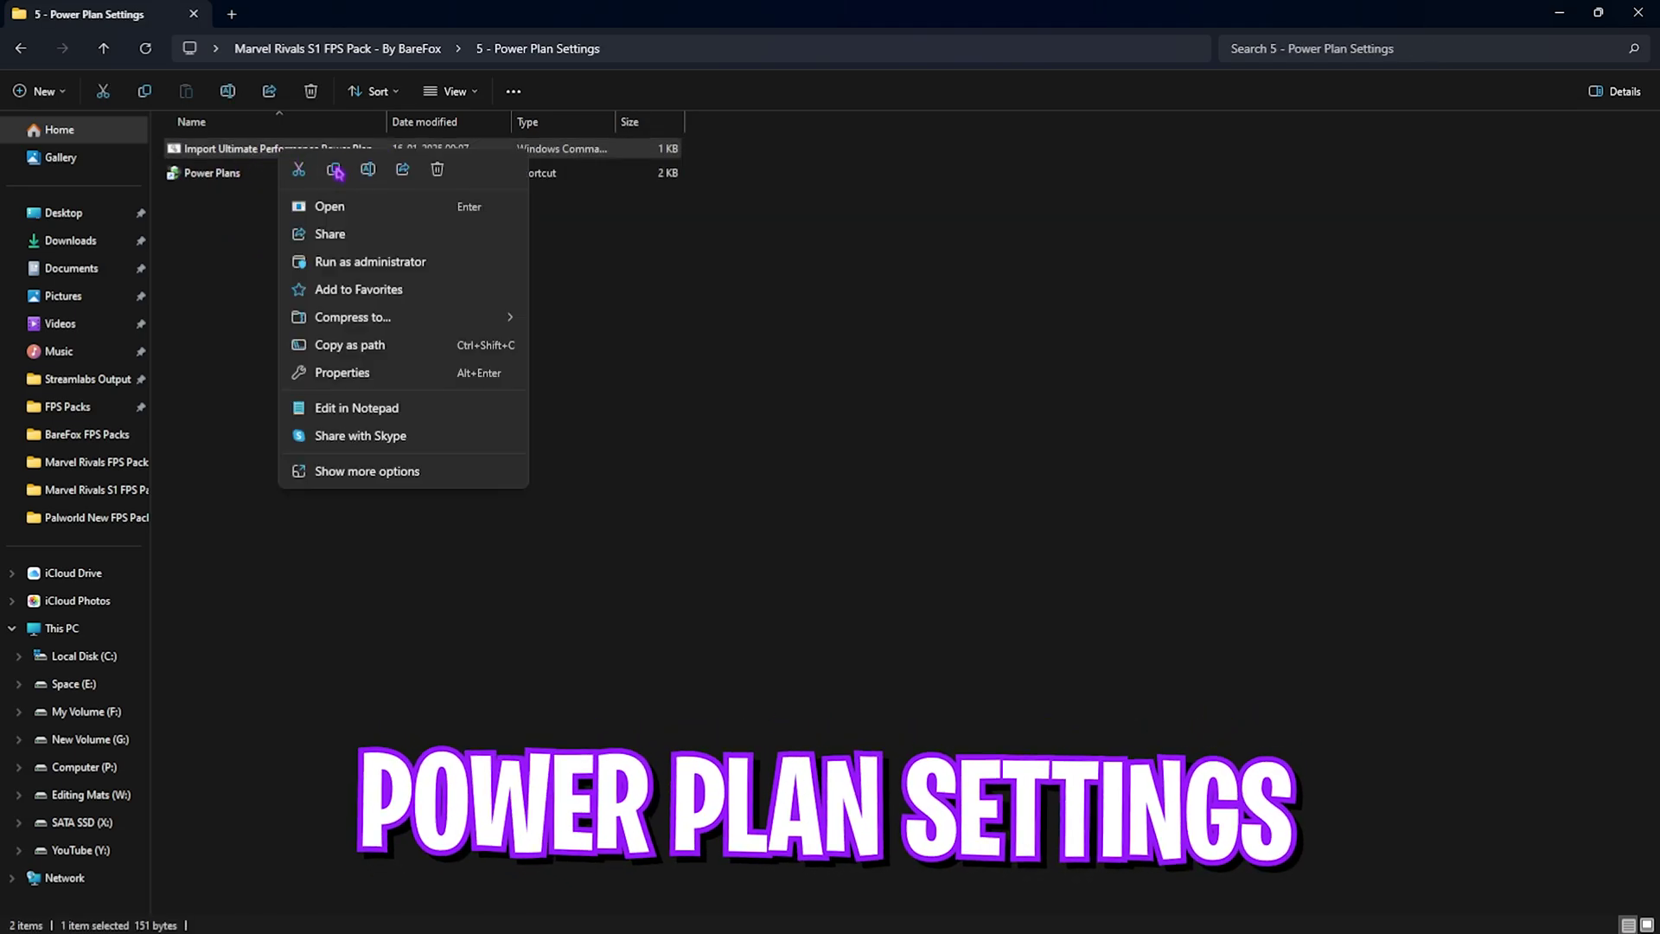
click(345, 407)
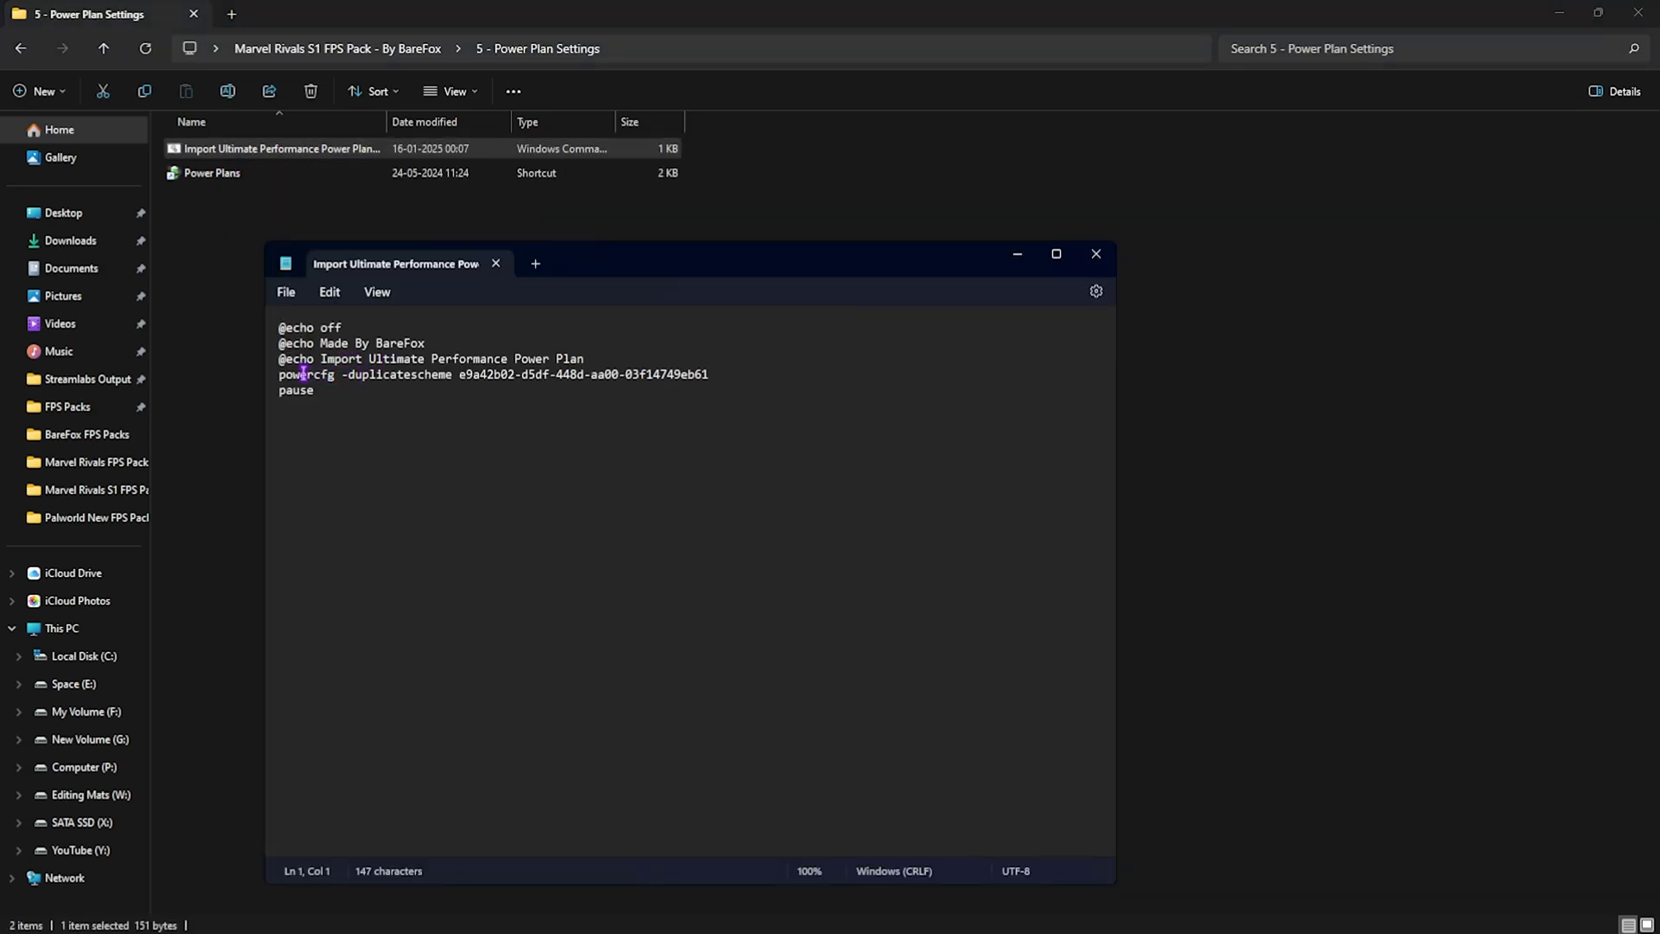
drag(278, 374, 680, 379)
Close Notepad and launch the Power Plans shortcut to activate Ultimate Performance
click(708, 373)
click(1096, 253)
click(255, 173)
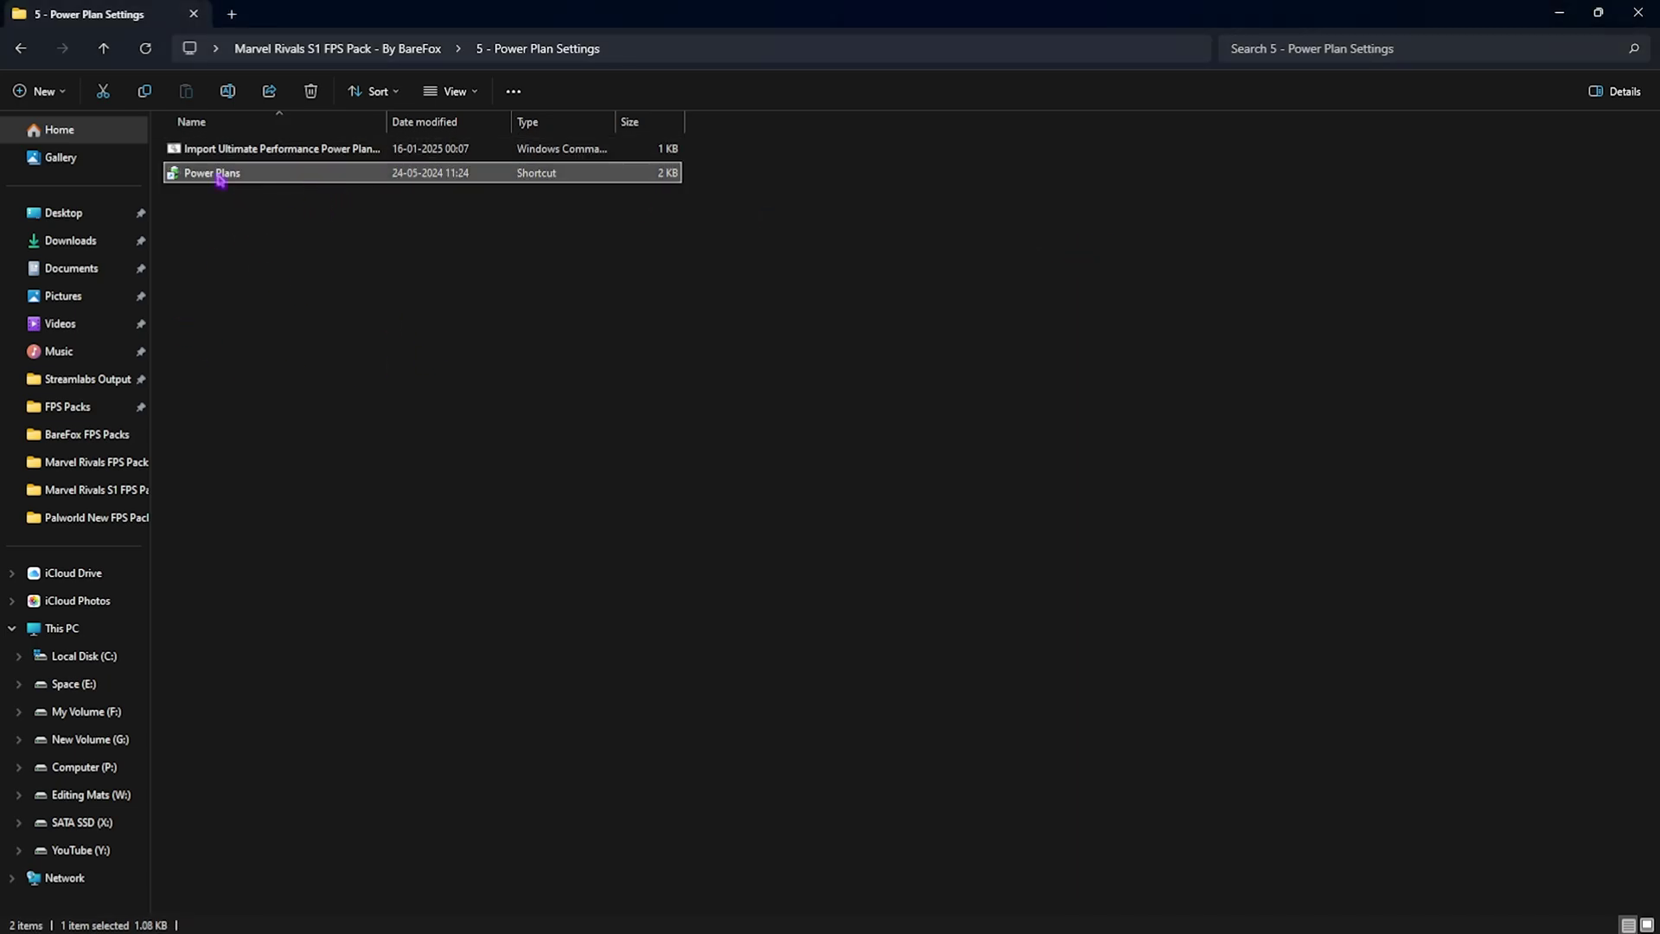
double_click(216, 176)
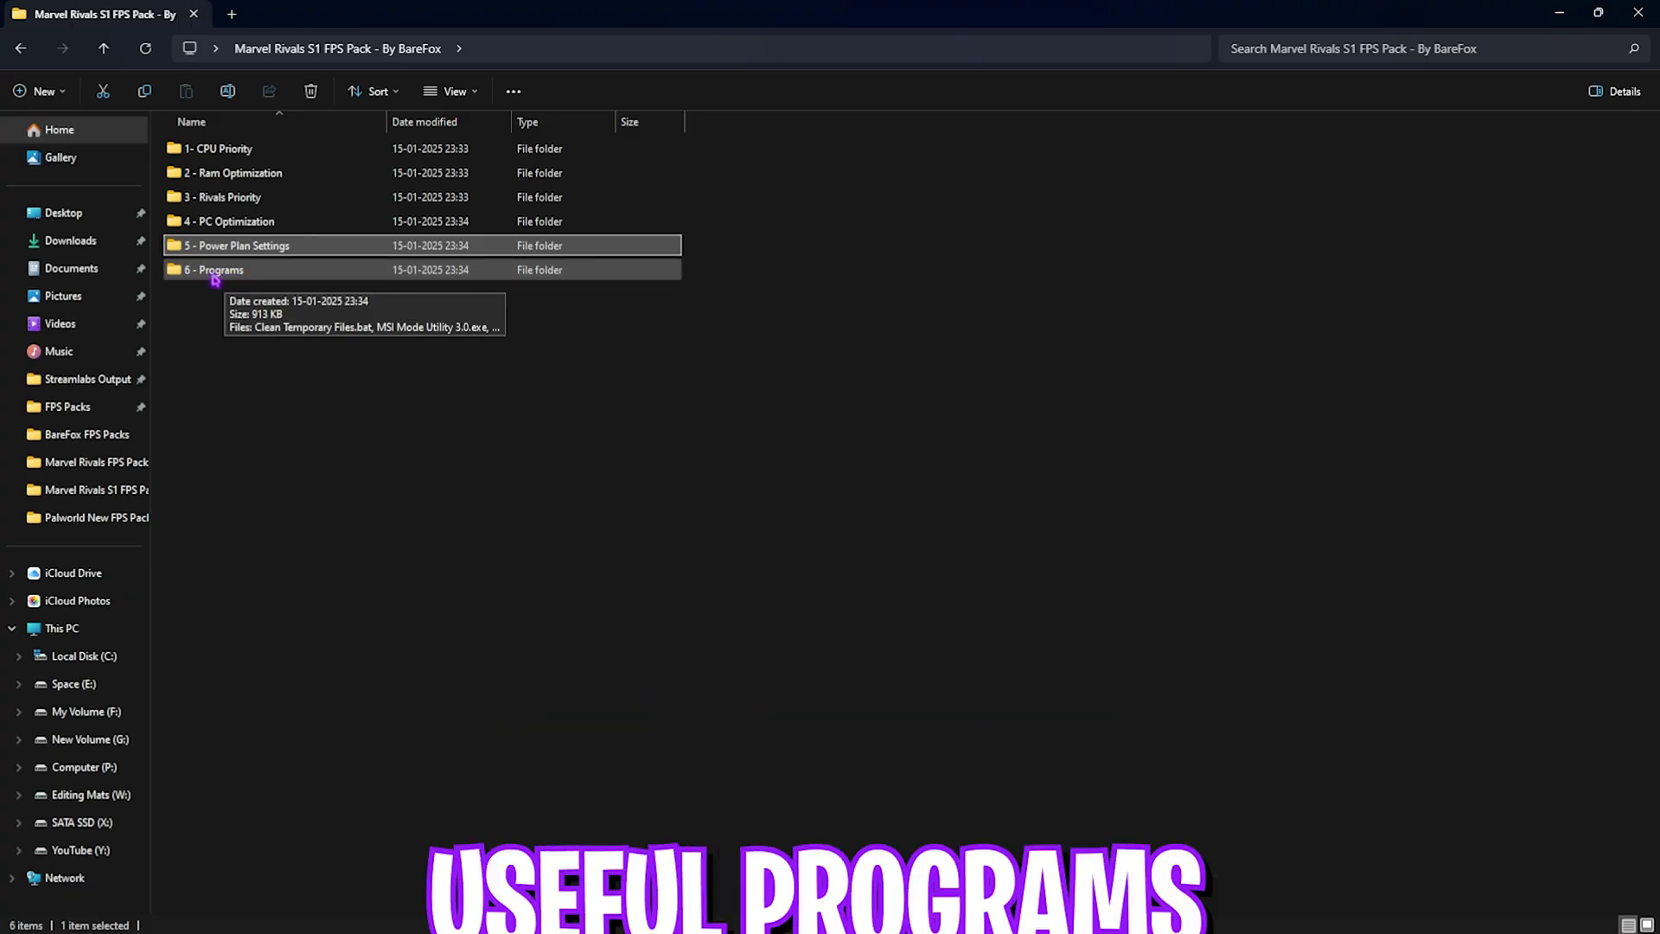
Run Clean Temporary Files.bat from 6 - Programs as administrator and confirm deleting temp files
double_click(221, 273)
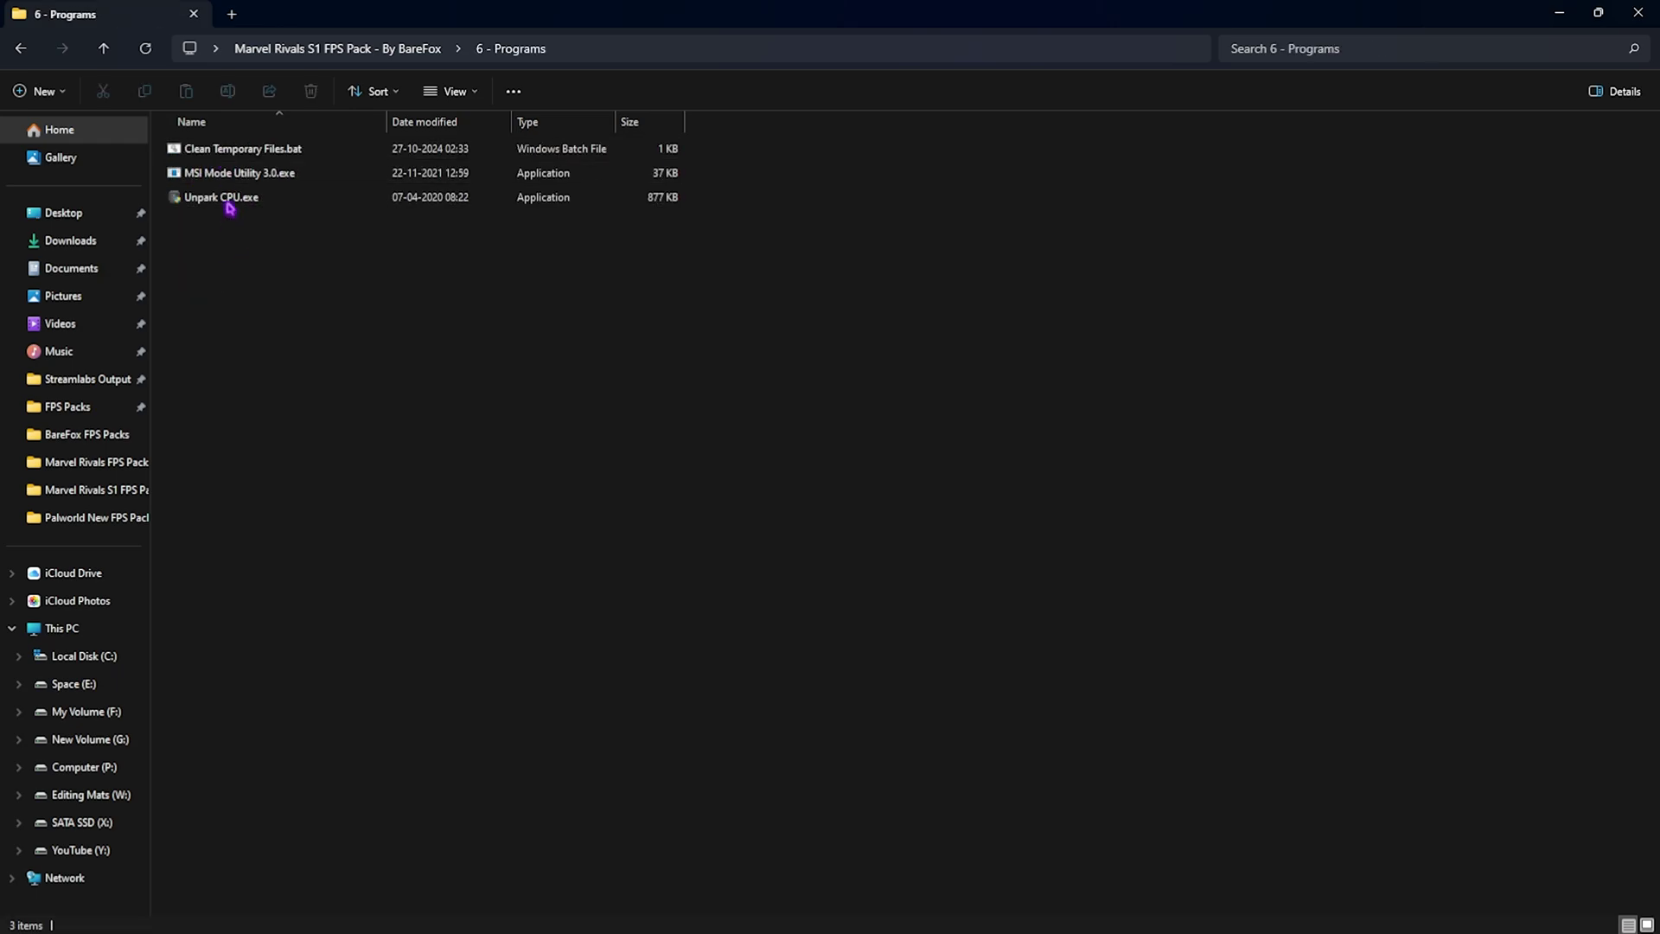
click(251, 149)
right_click(256, 148)
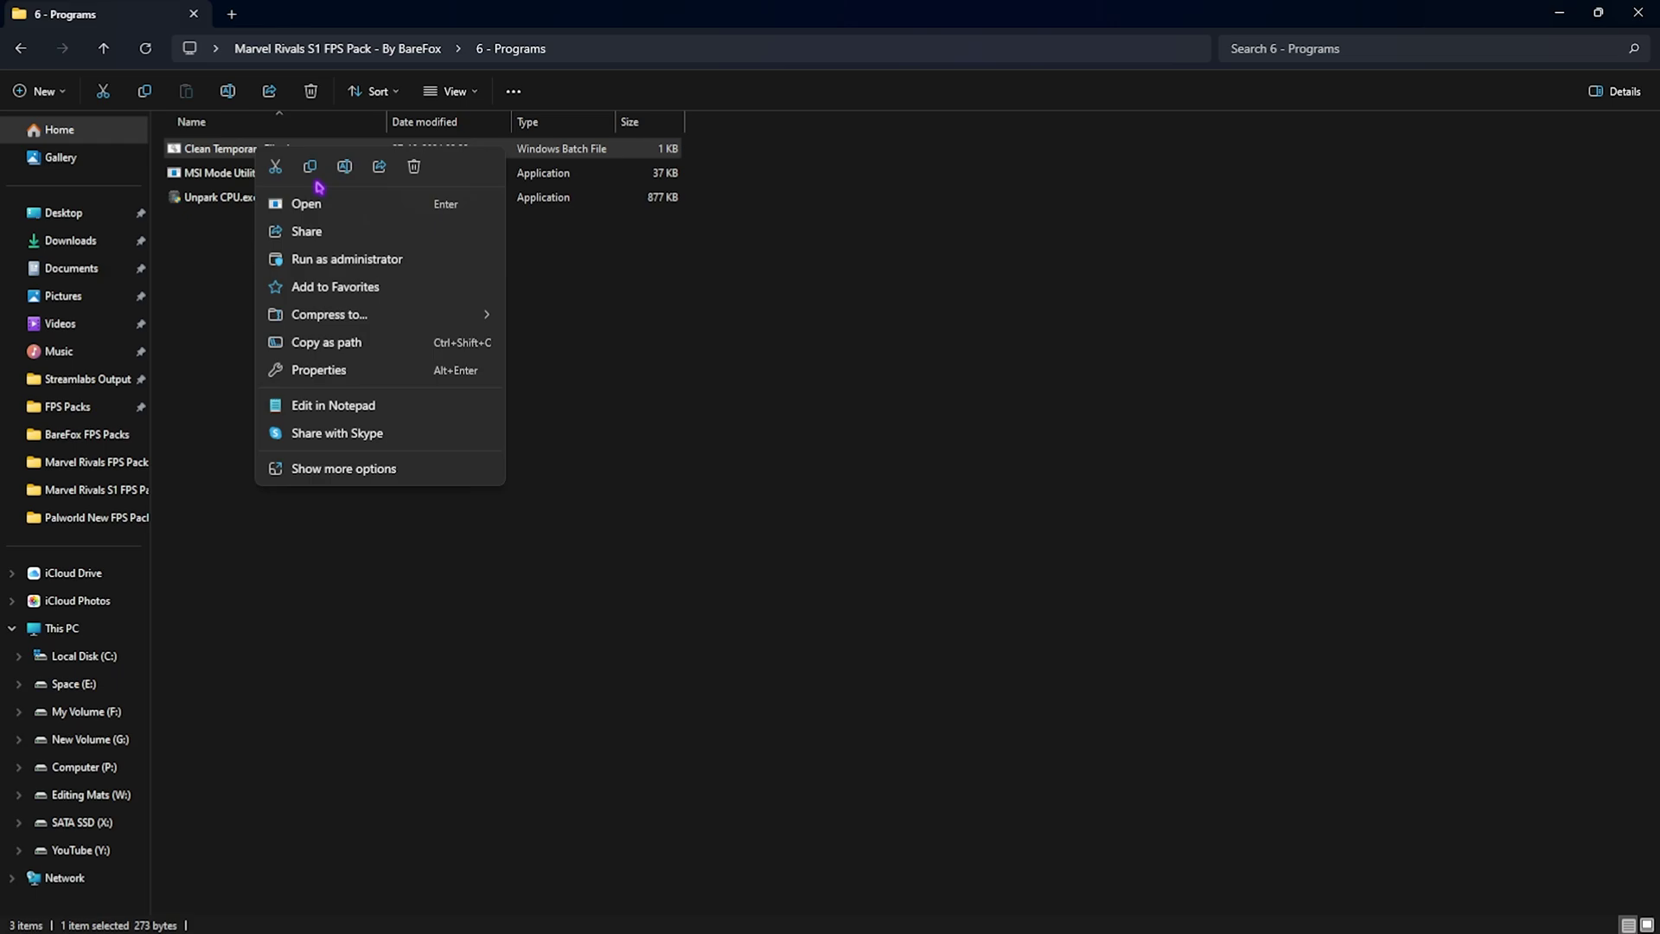
click(227, 172)
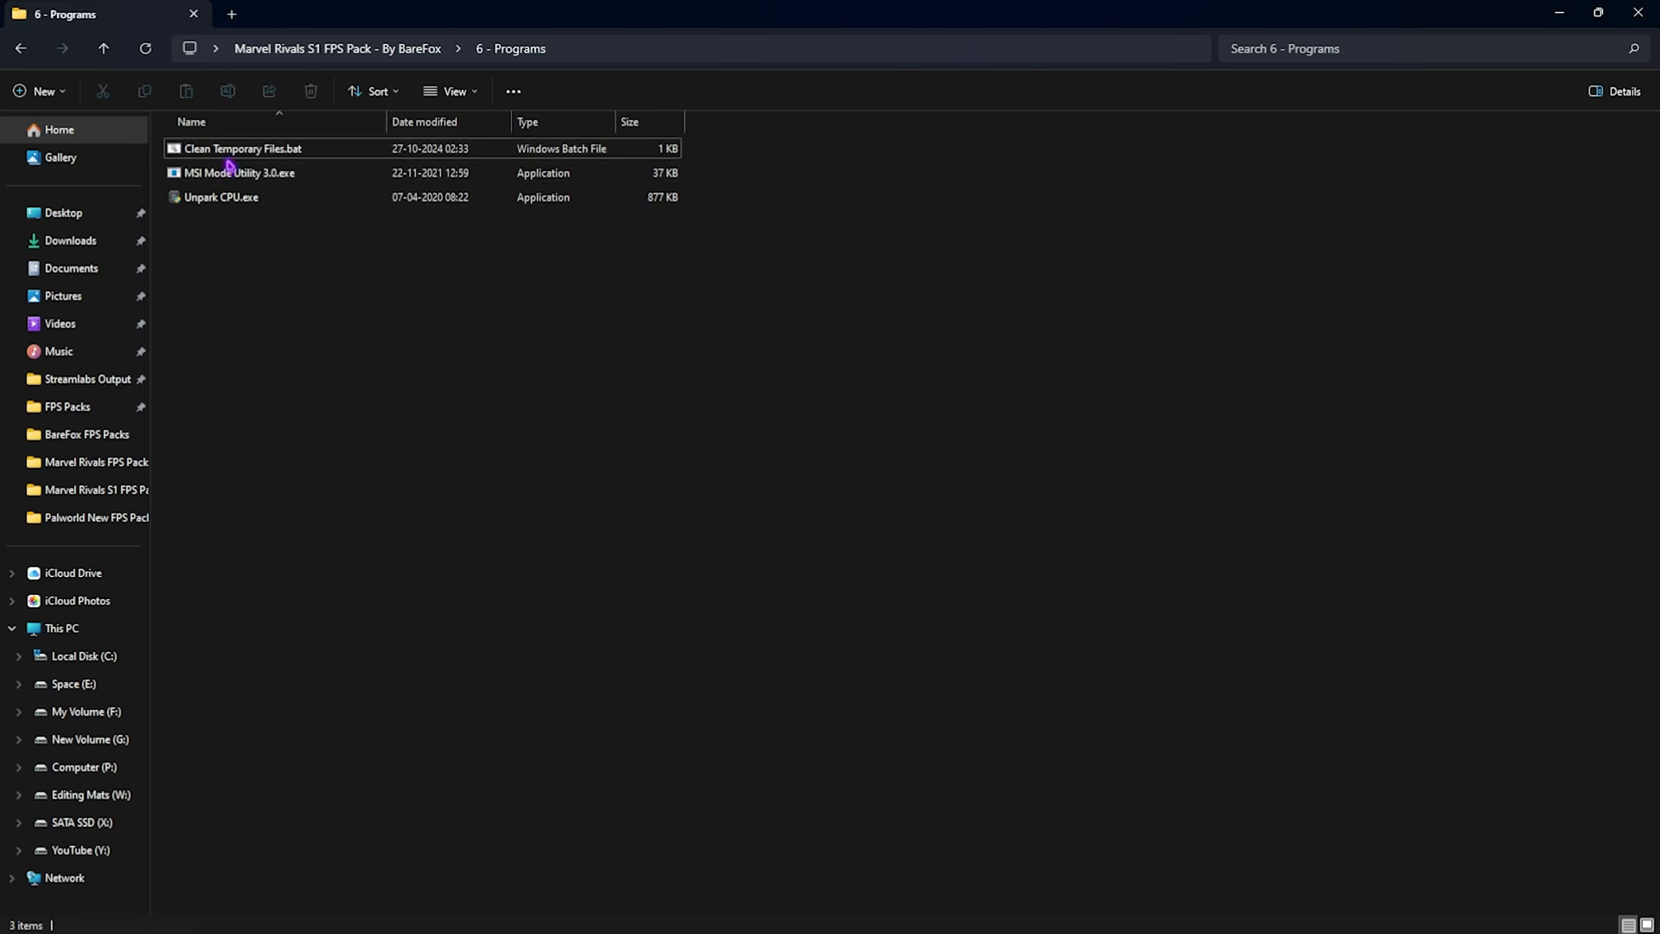
click(239, 155)
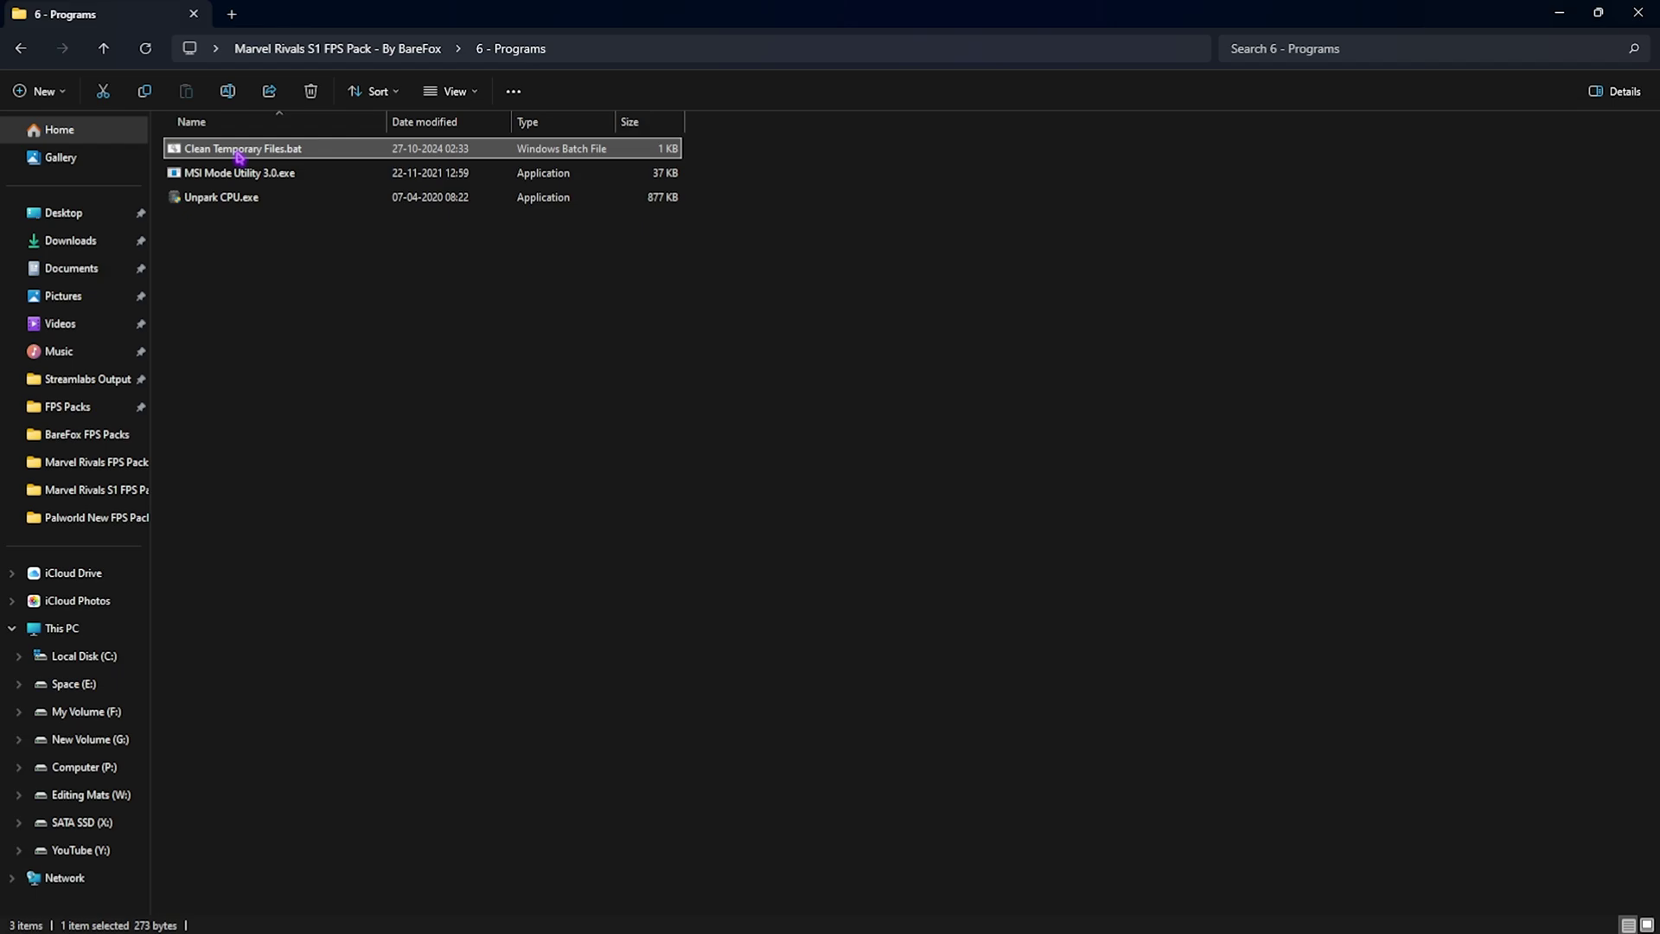
right_click(238, 154)
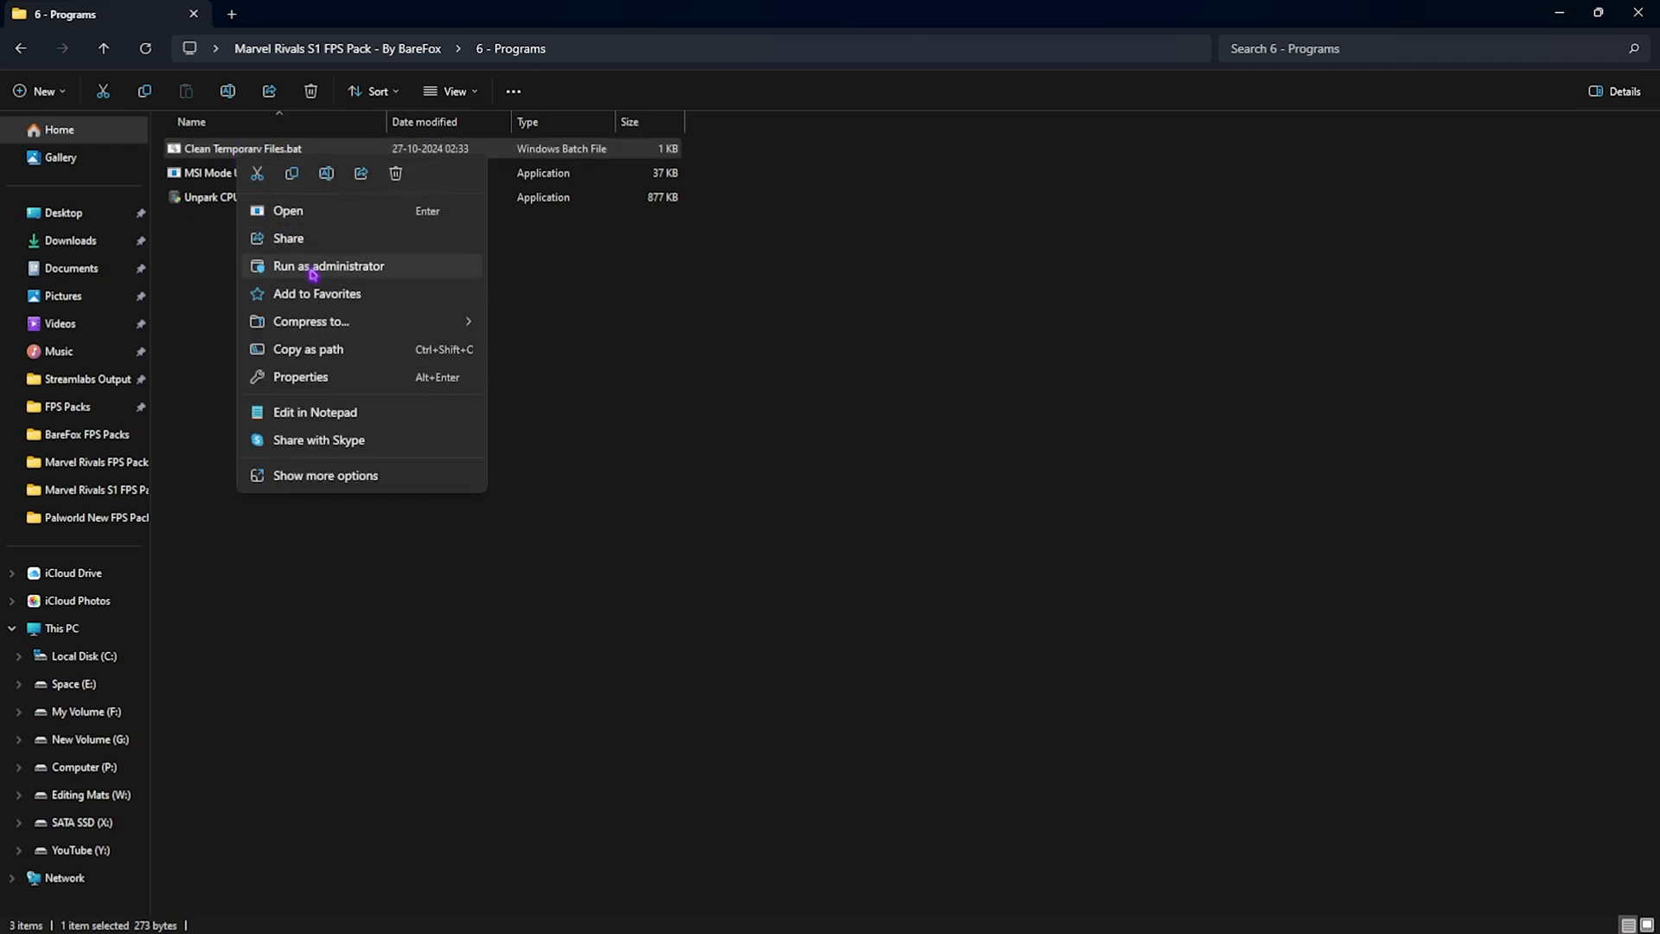
click(328, 266)
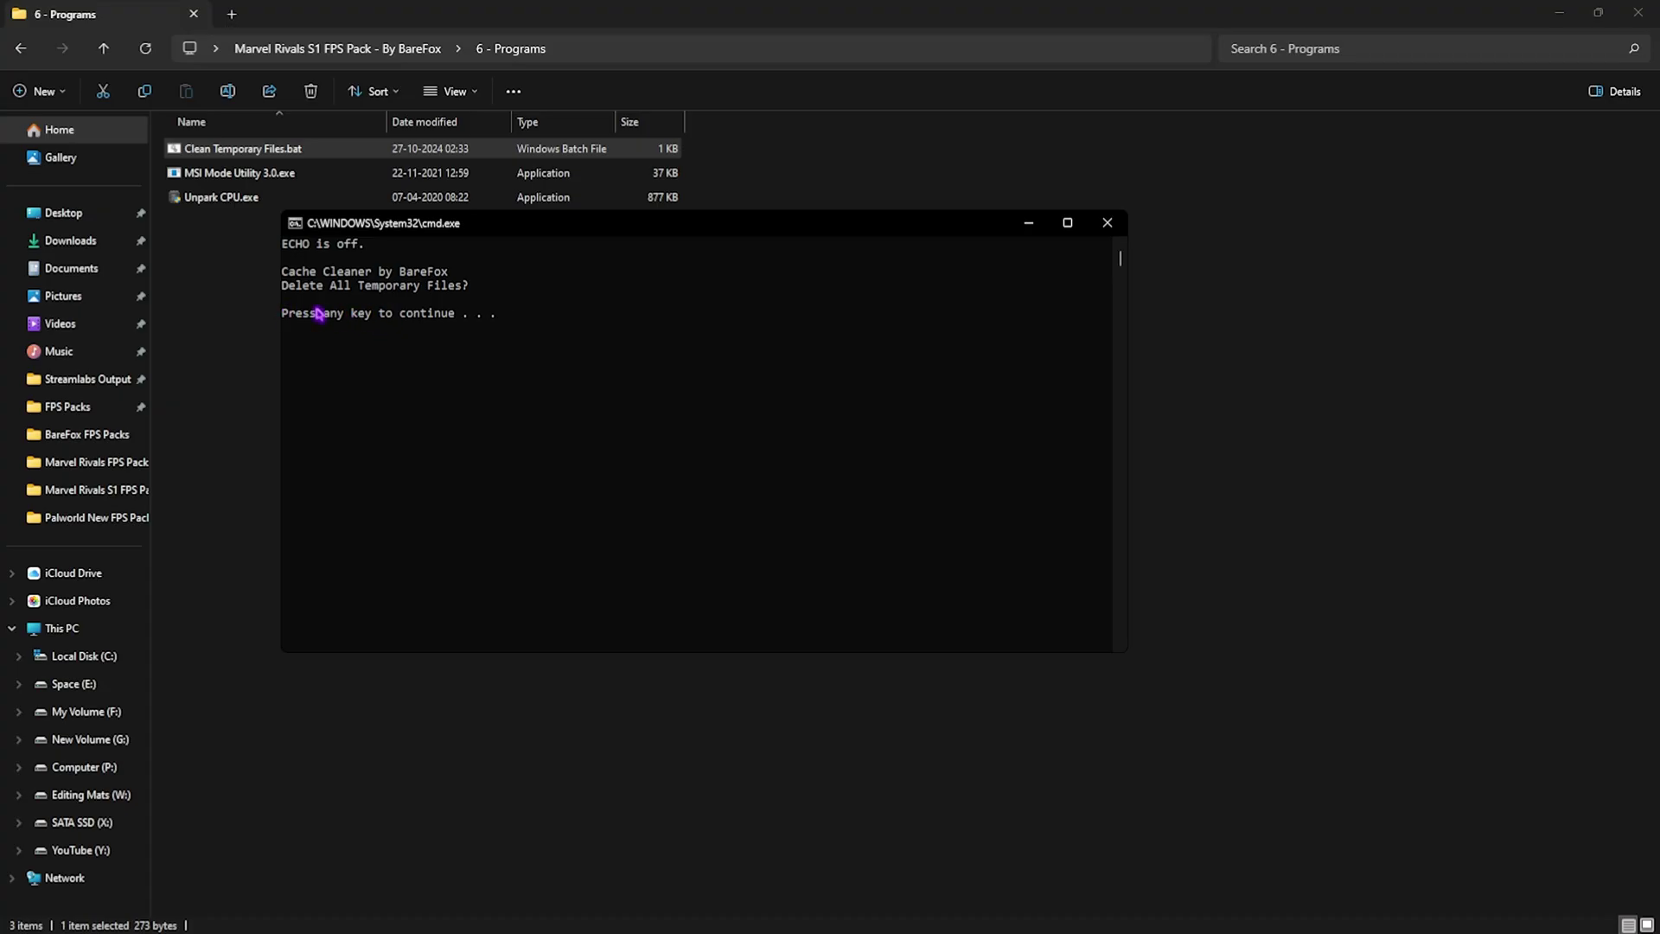
key(Return)
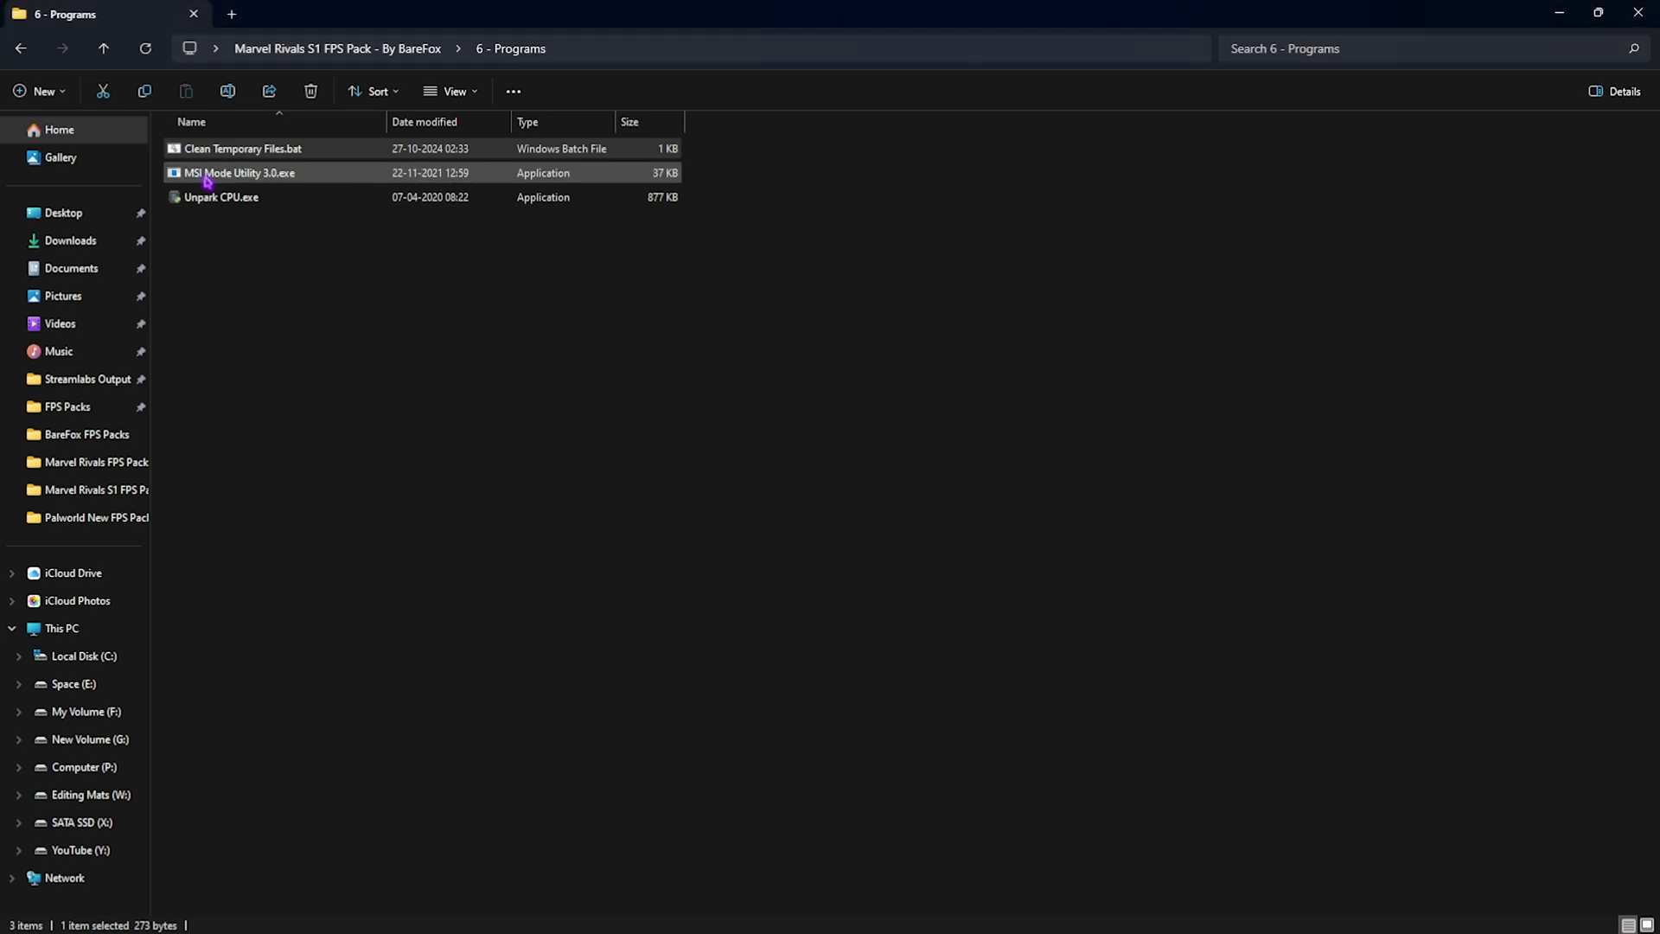
Run MSI Mode Utility 3.0 as administrator and keep the RTX 2070 SUPER at High priority
click(192, 177)
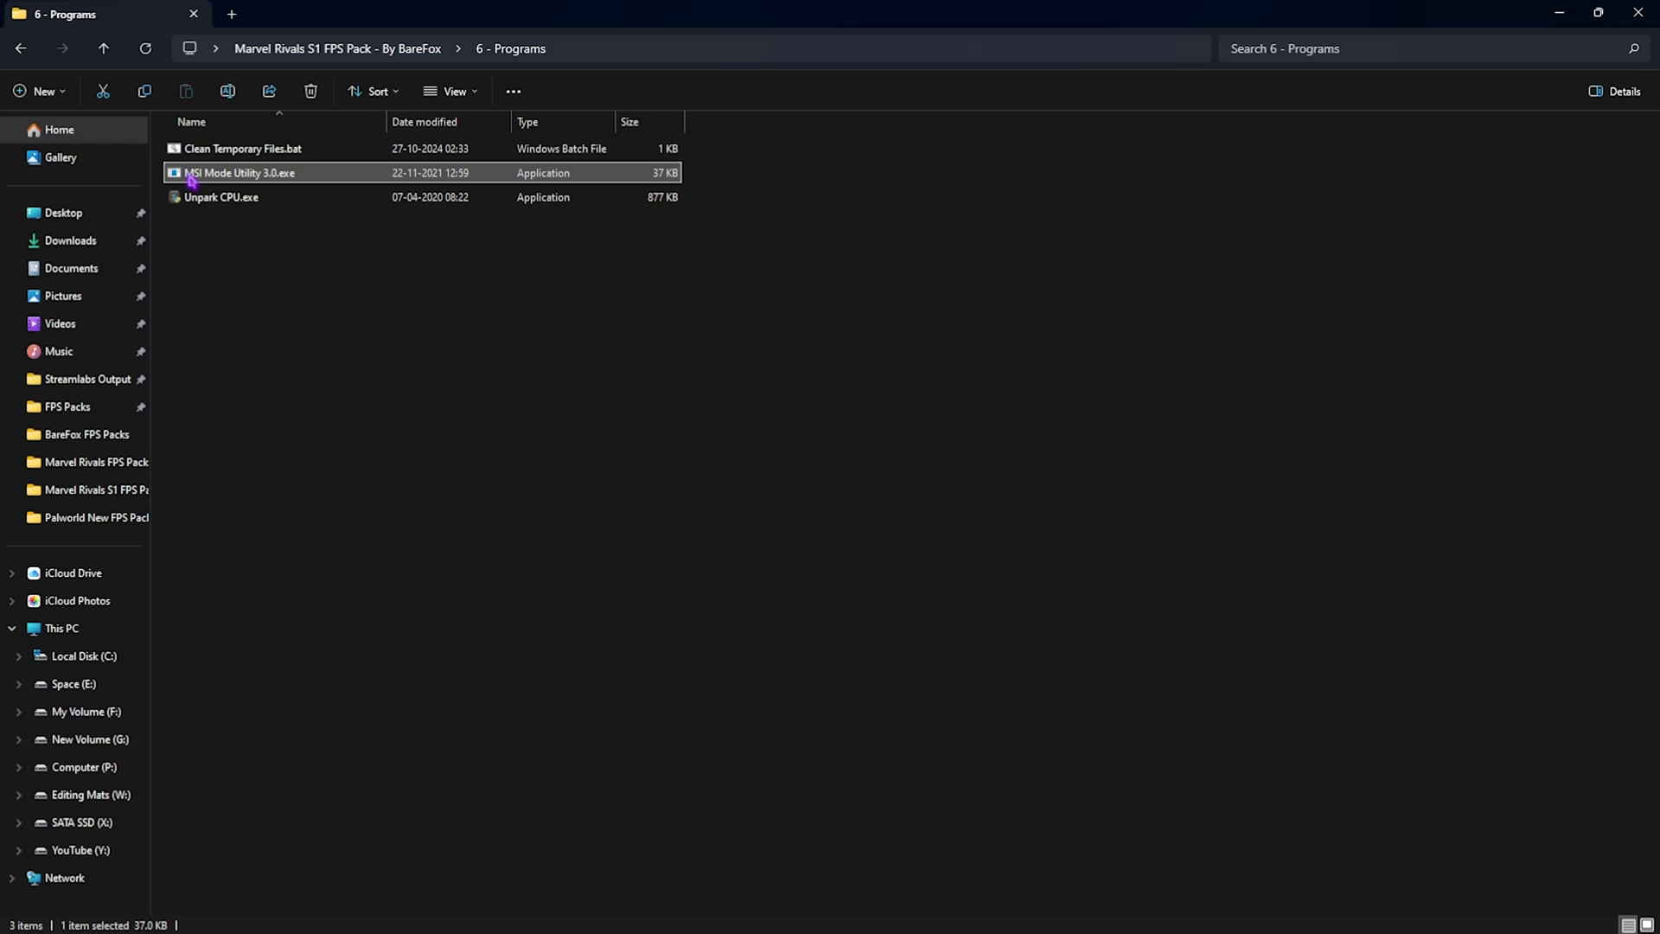
right_click(245, 176)
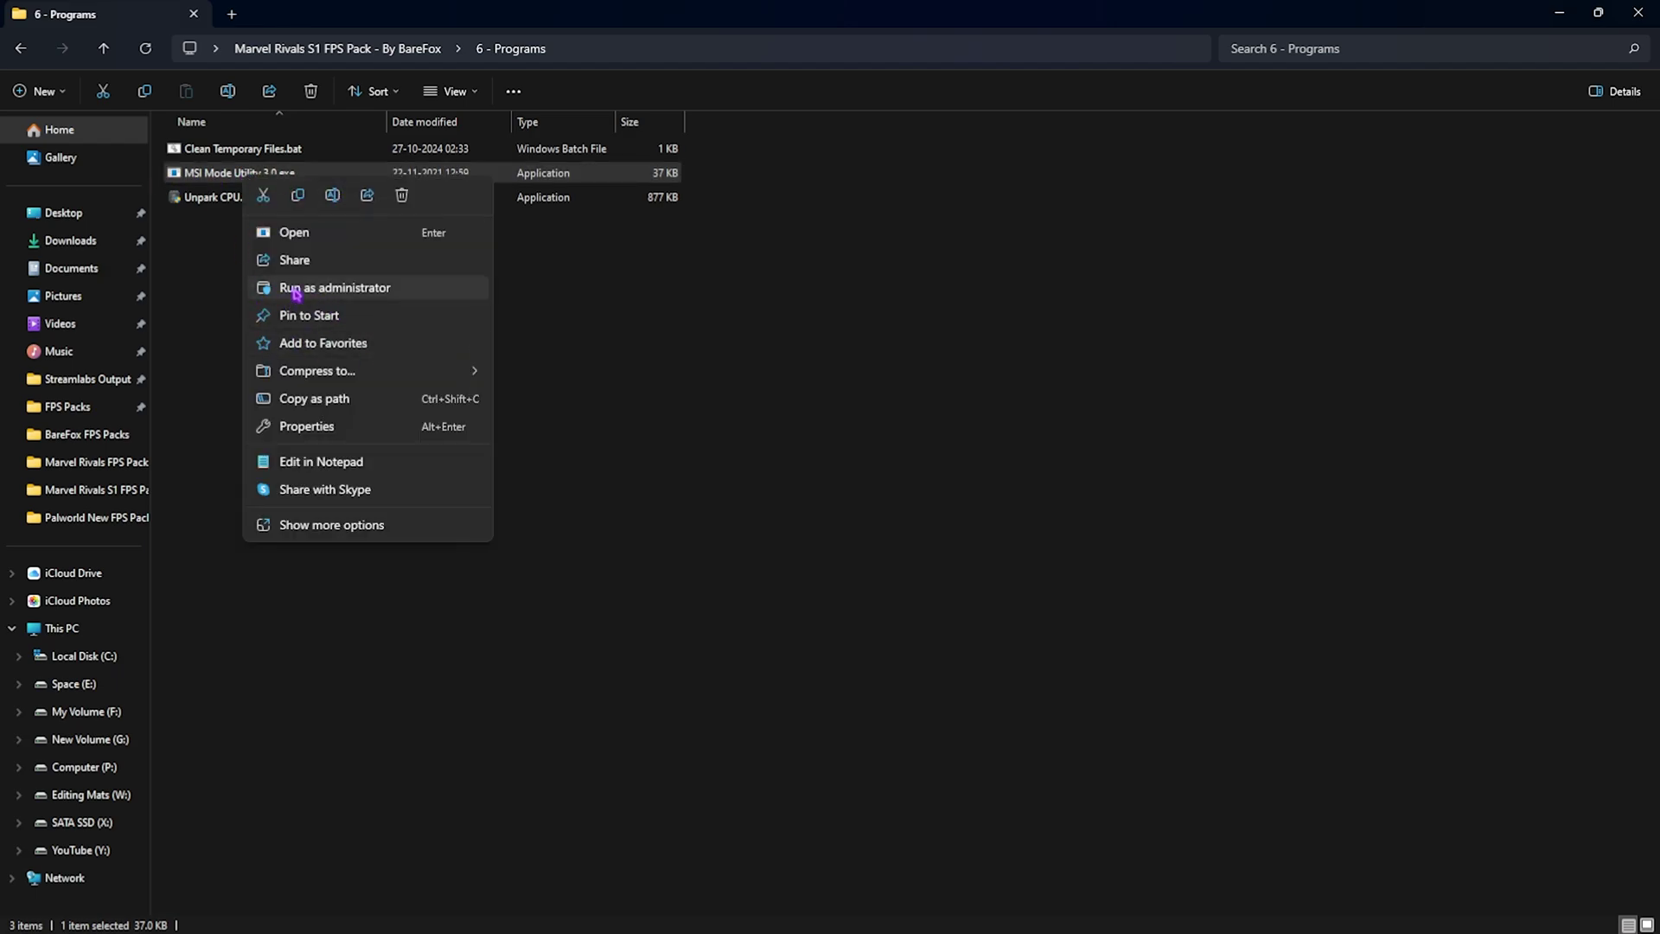
click(296, 293)
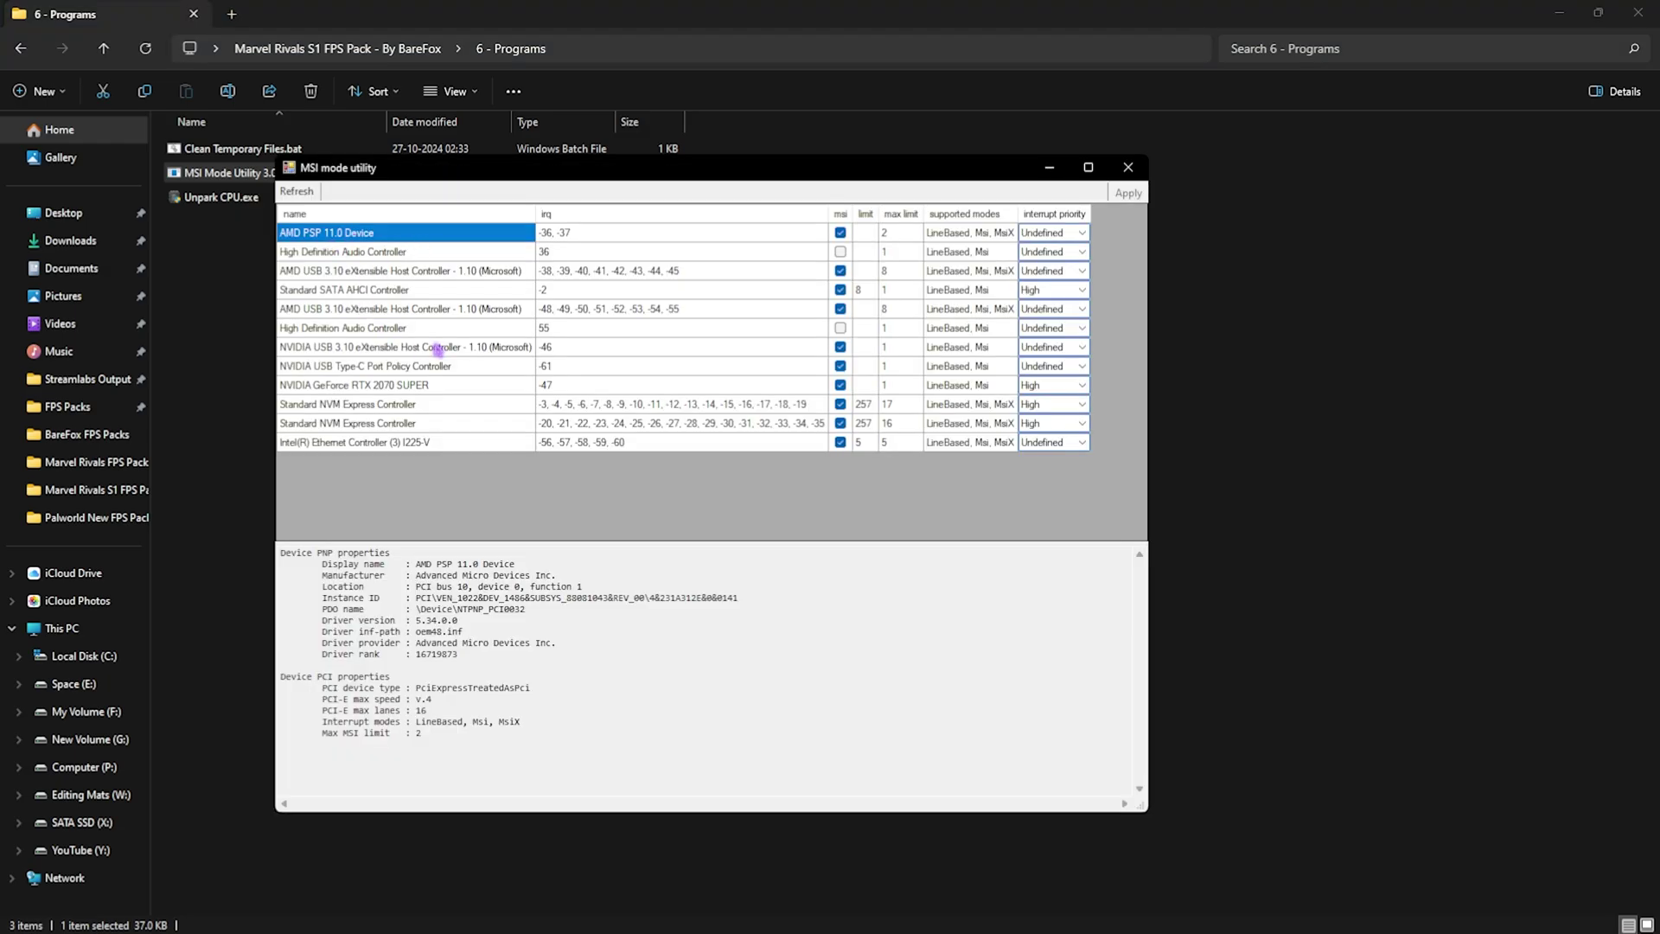
click(389, 386)
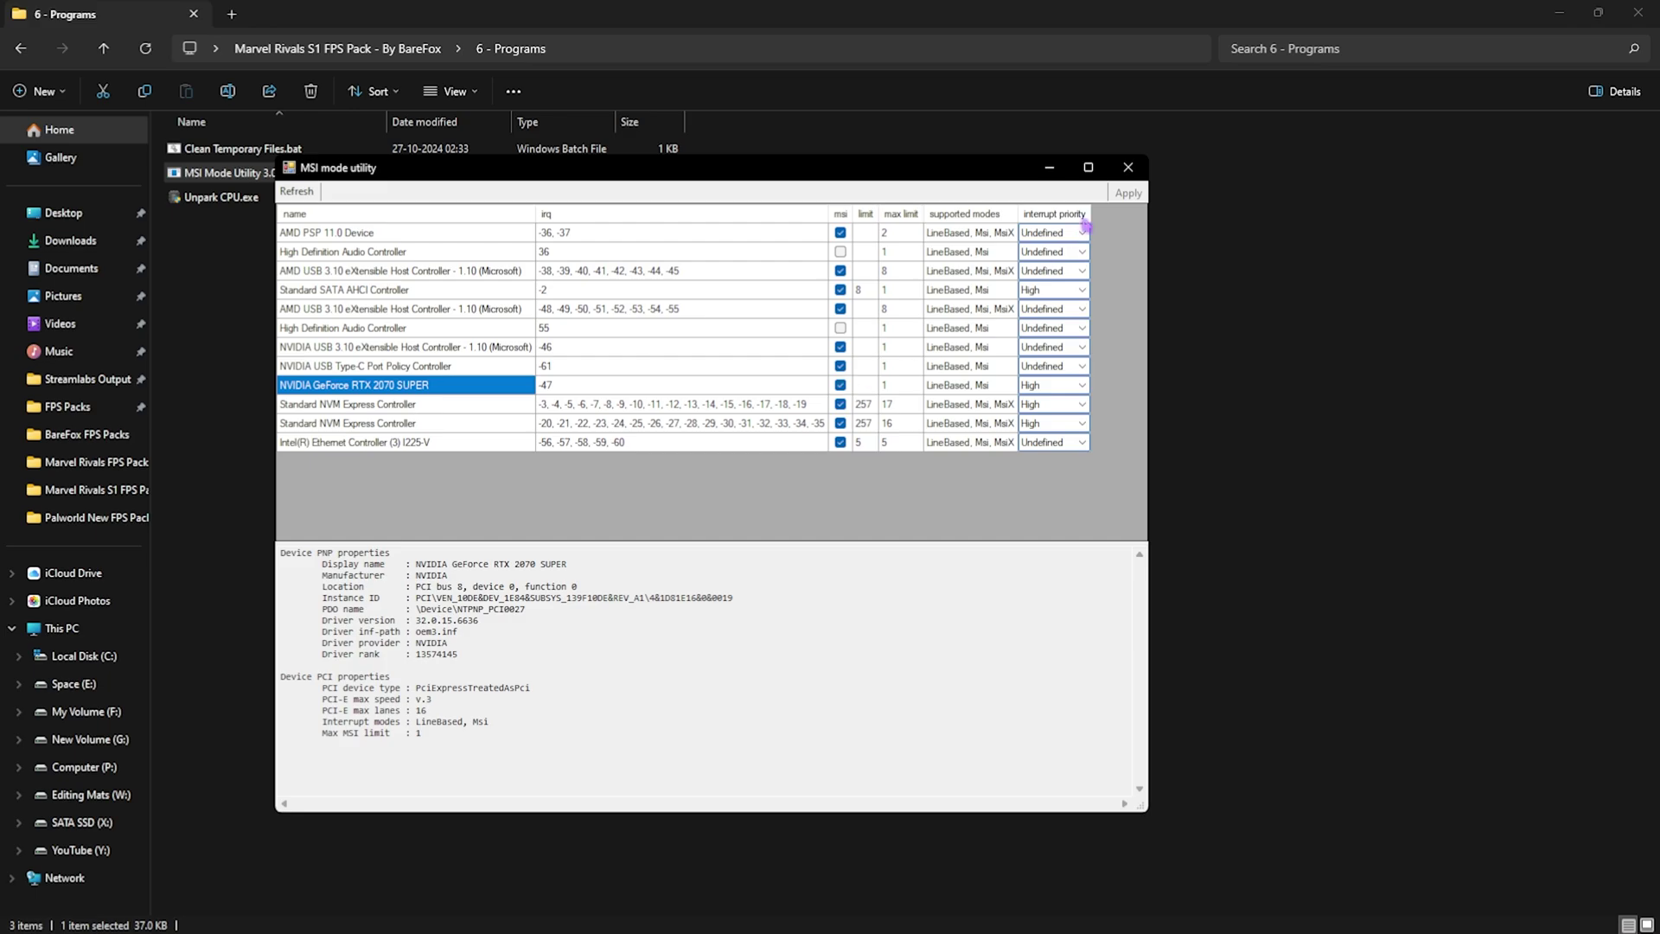
click(1083, 385)
click(1050, 433)
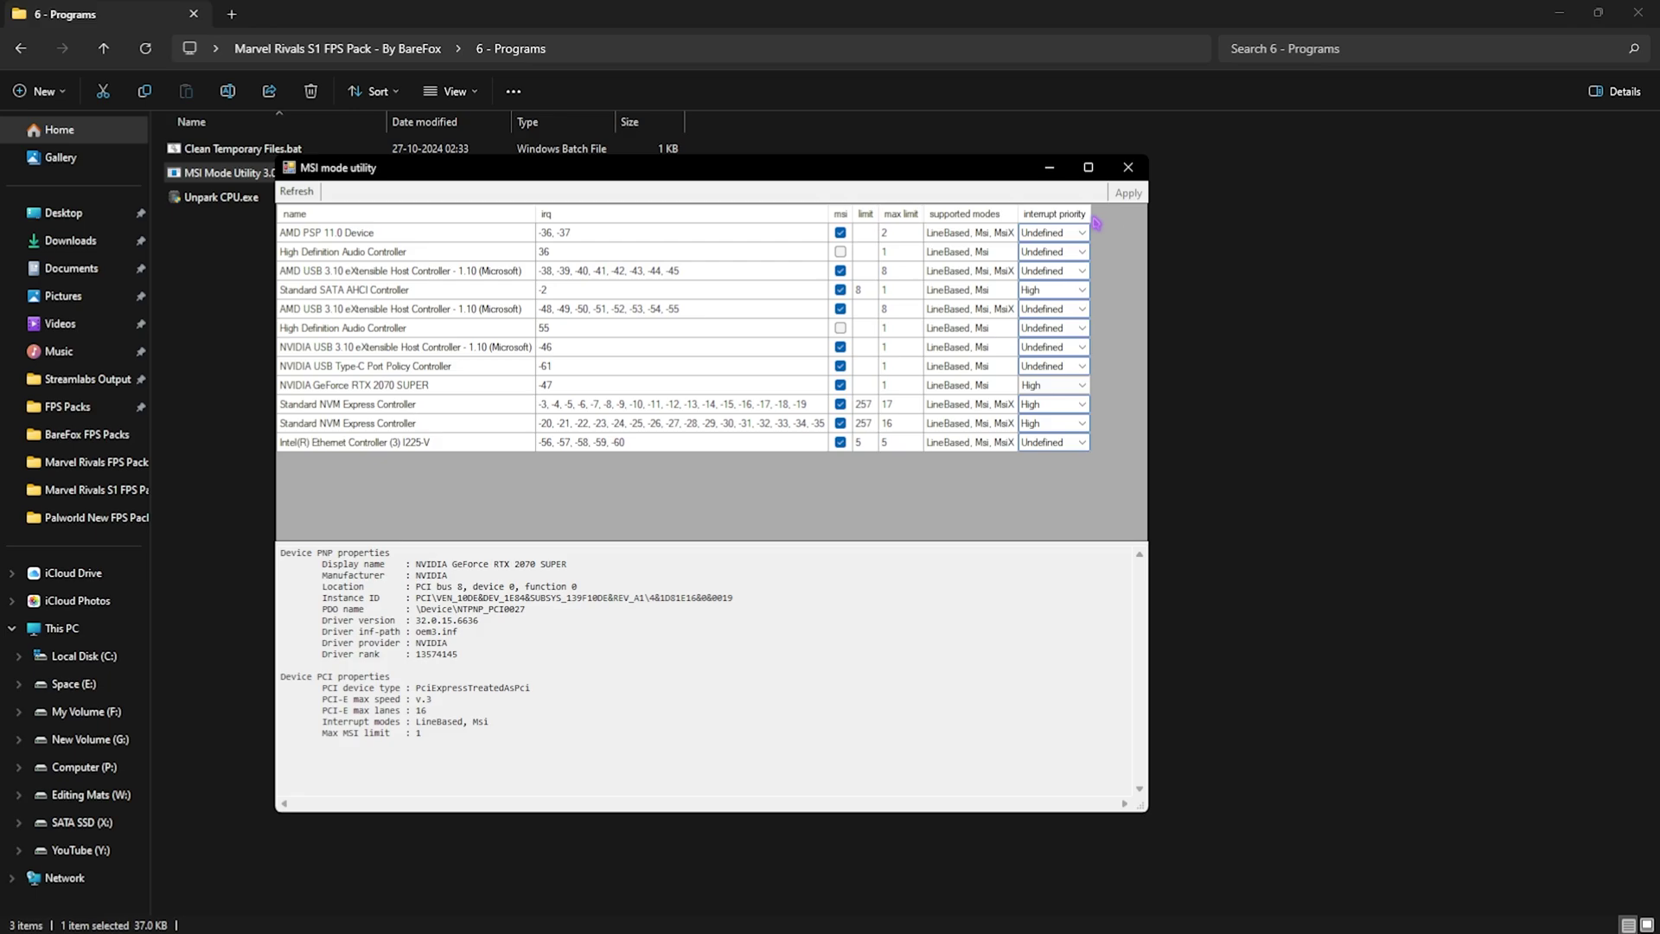
click(1127, 167)
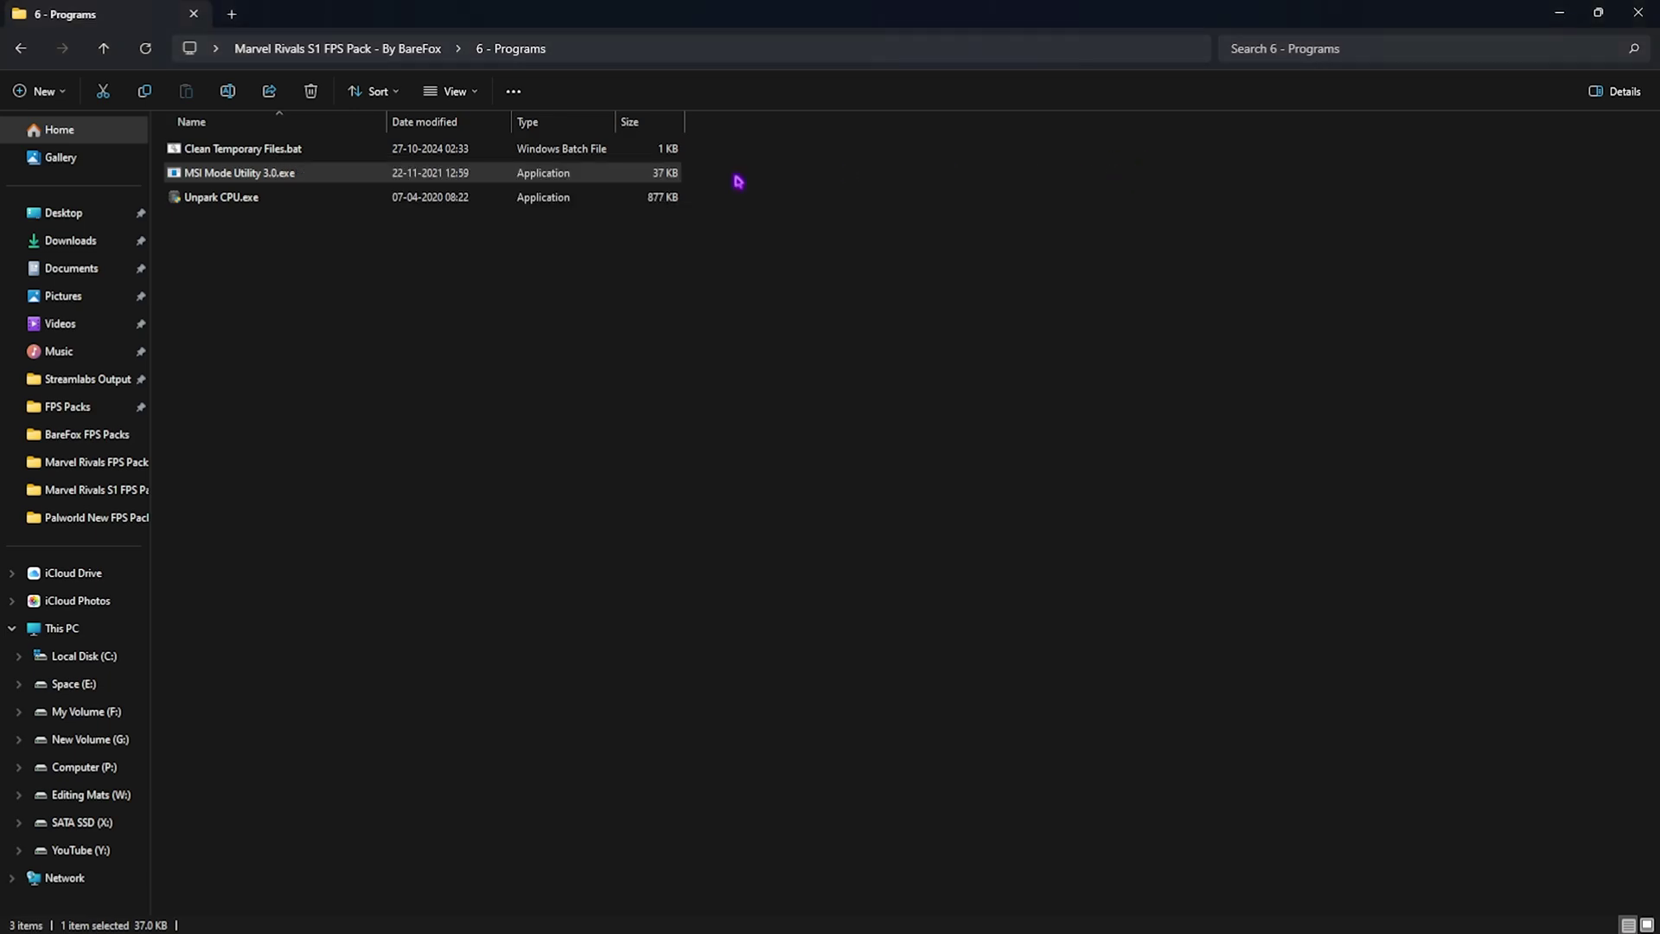
Run Unpark CPU.exe as administrator and apply a 100% core parking index under Ultimate Performance
right_click(226, 199)
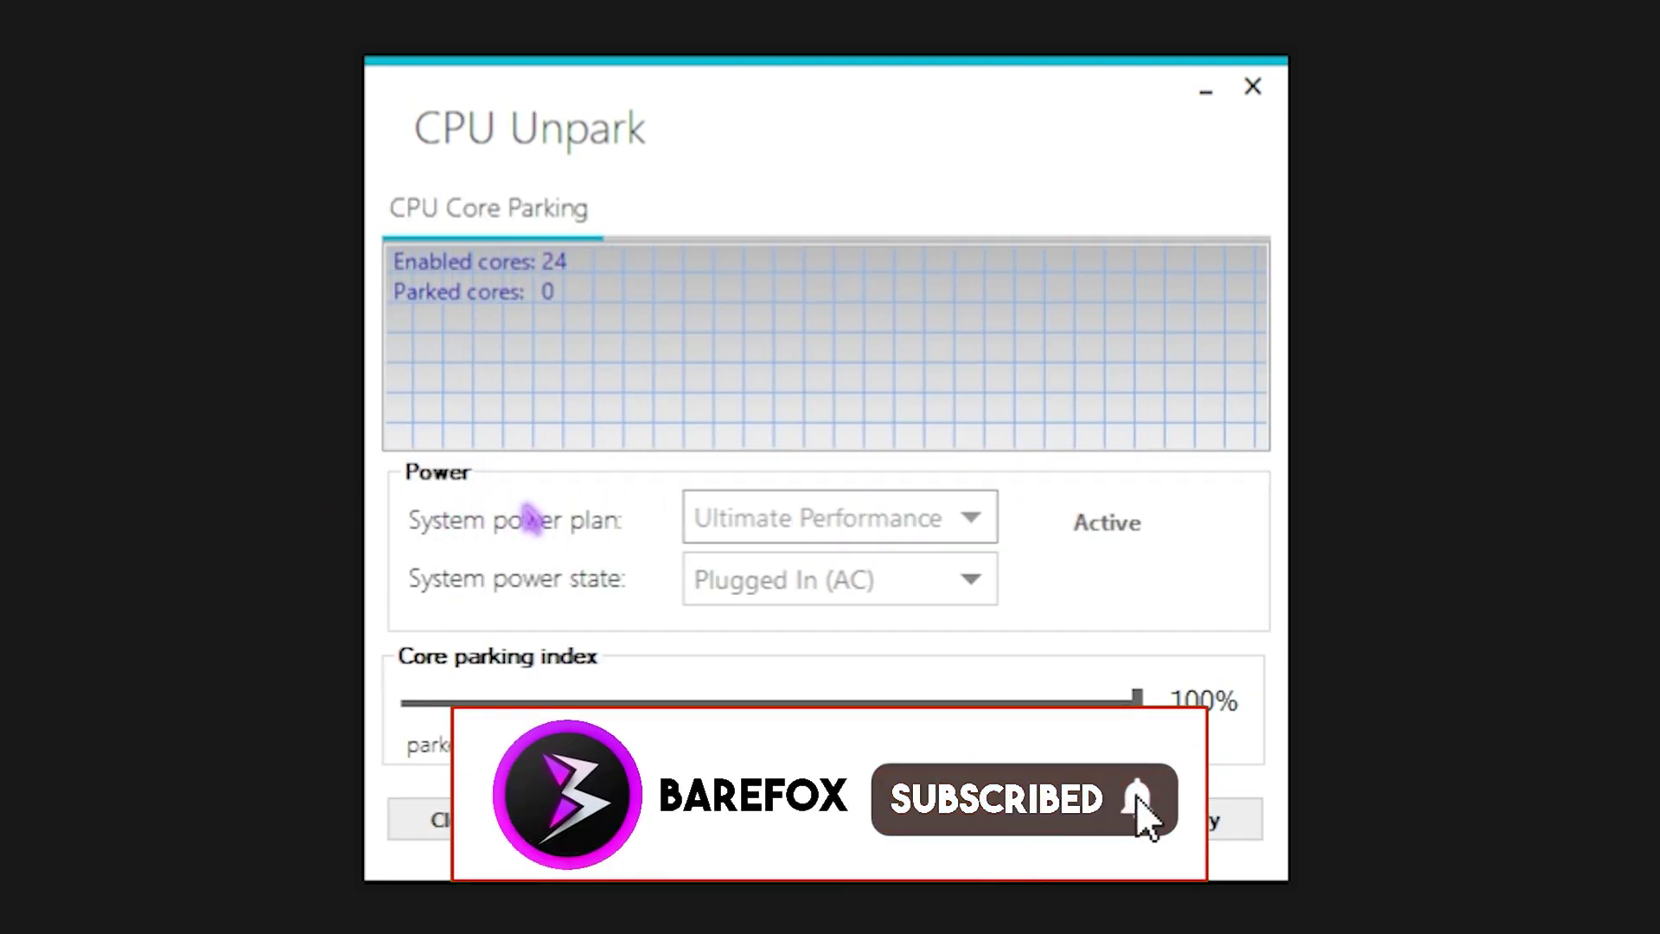
click(834, 523)
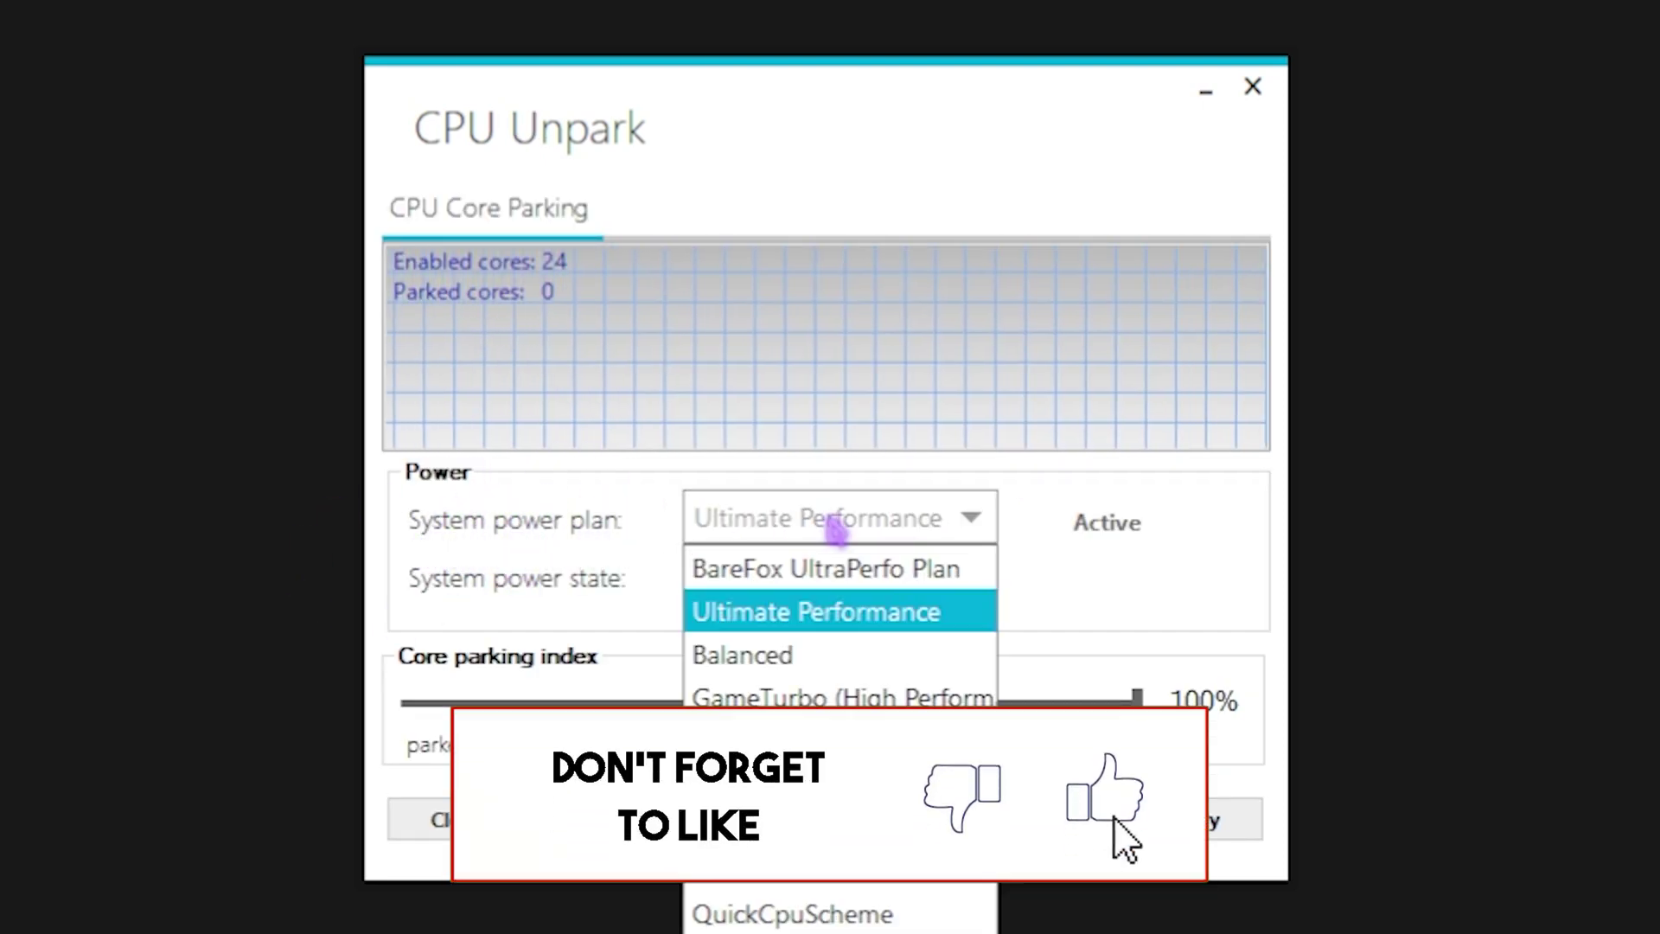
click(574, 530)
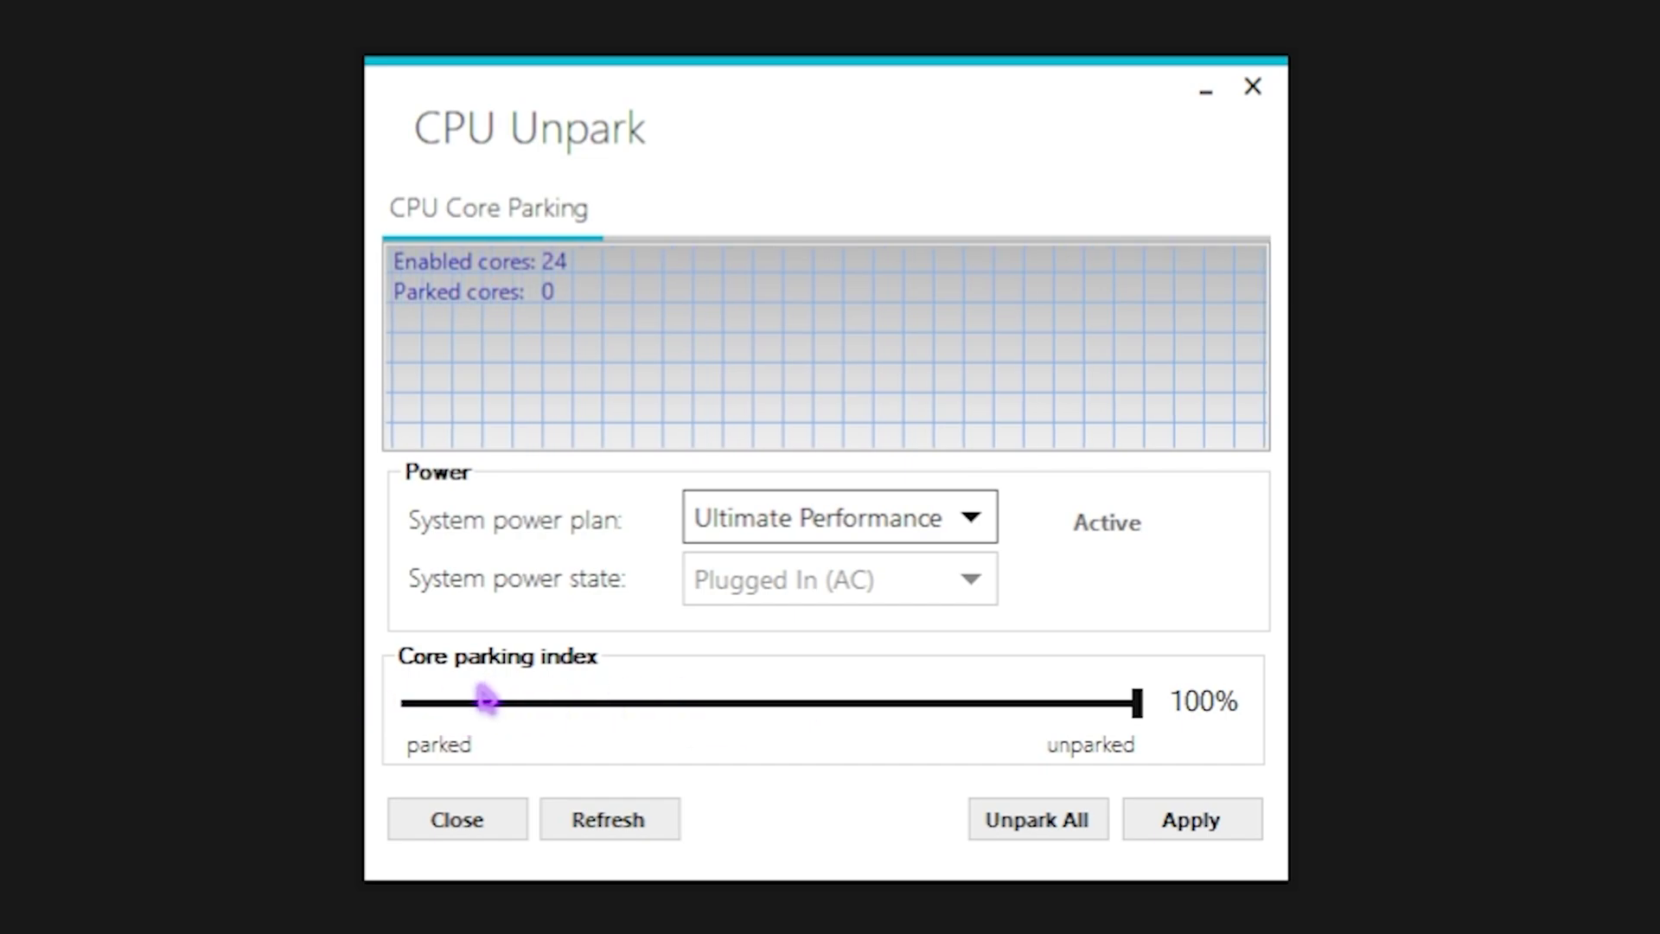
drag(462, 708, 1156, 715)
click(1192, 825)
click(1036, 569)
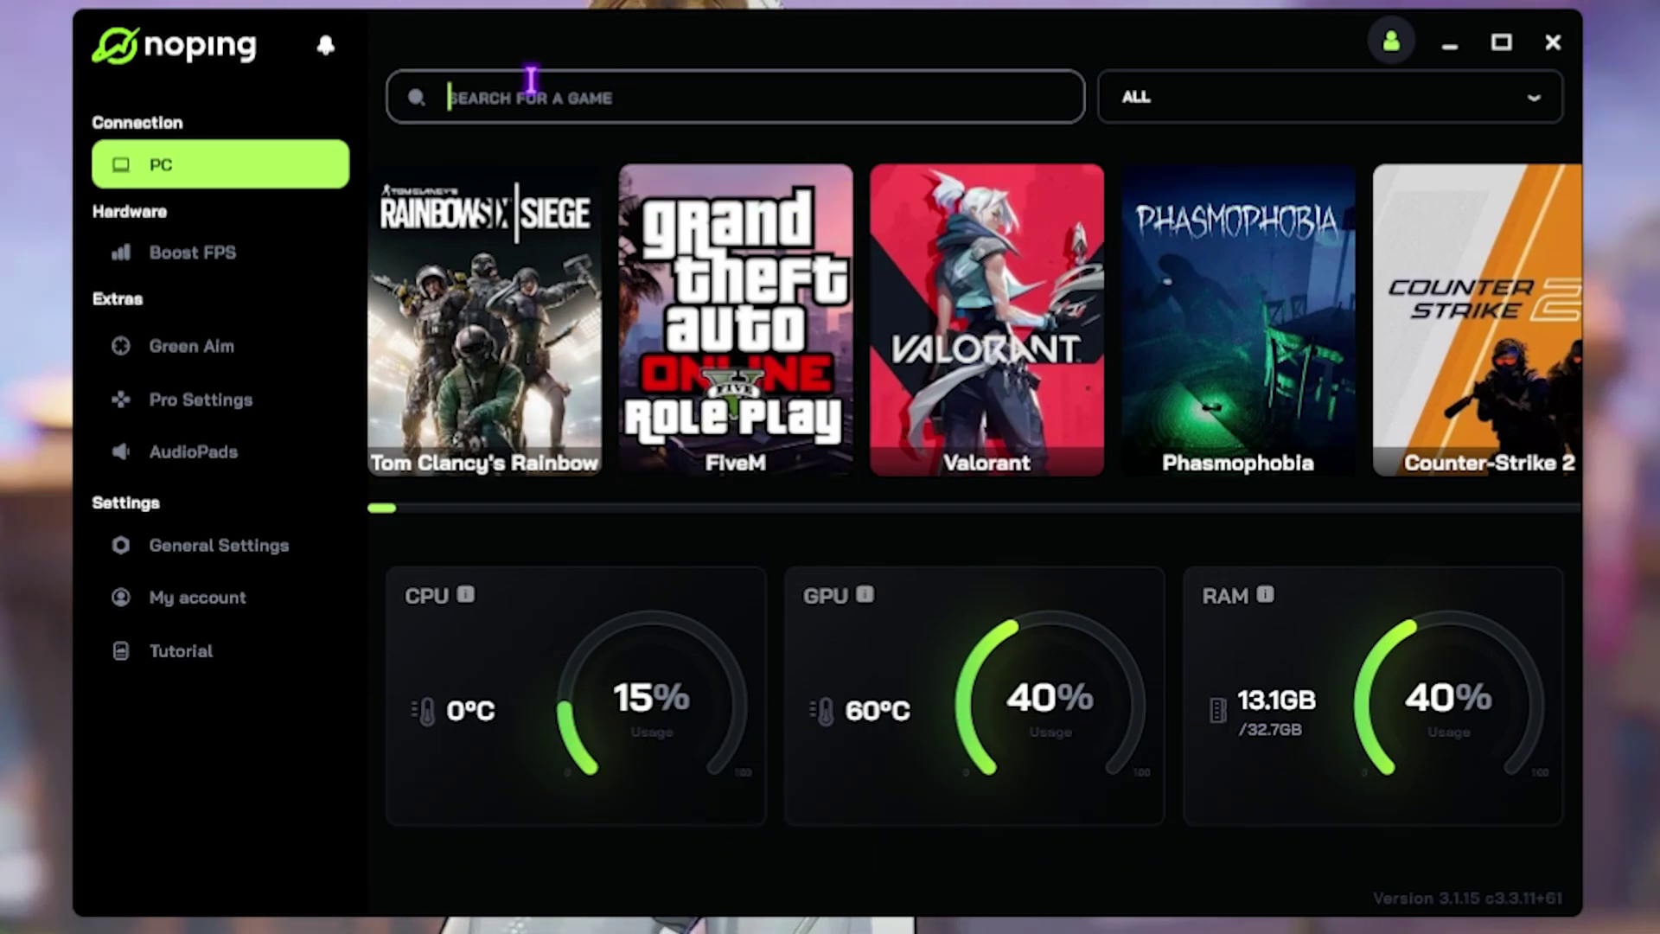
Search 'Mar' in NoPing, pick Marvel Rivals, and choose the automatic Saudi Arabia region
click(530, 80)
text(Mar)
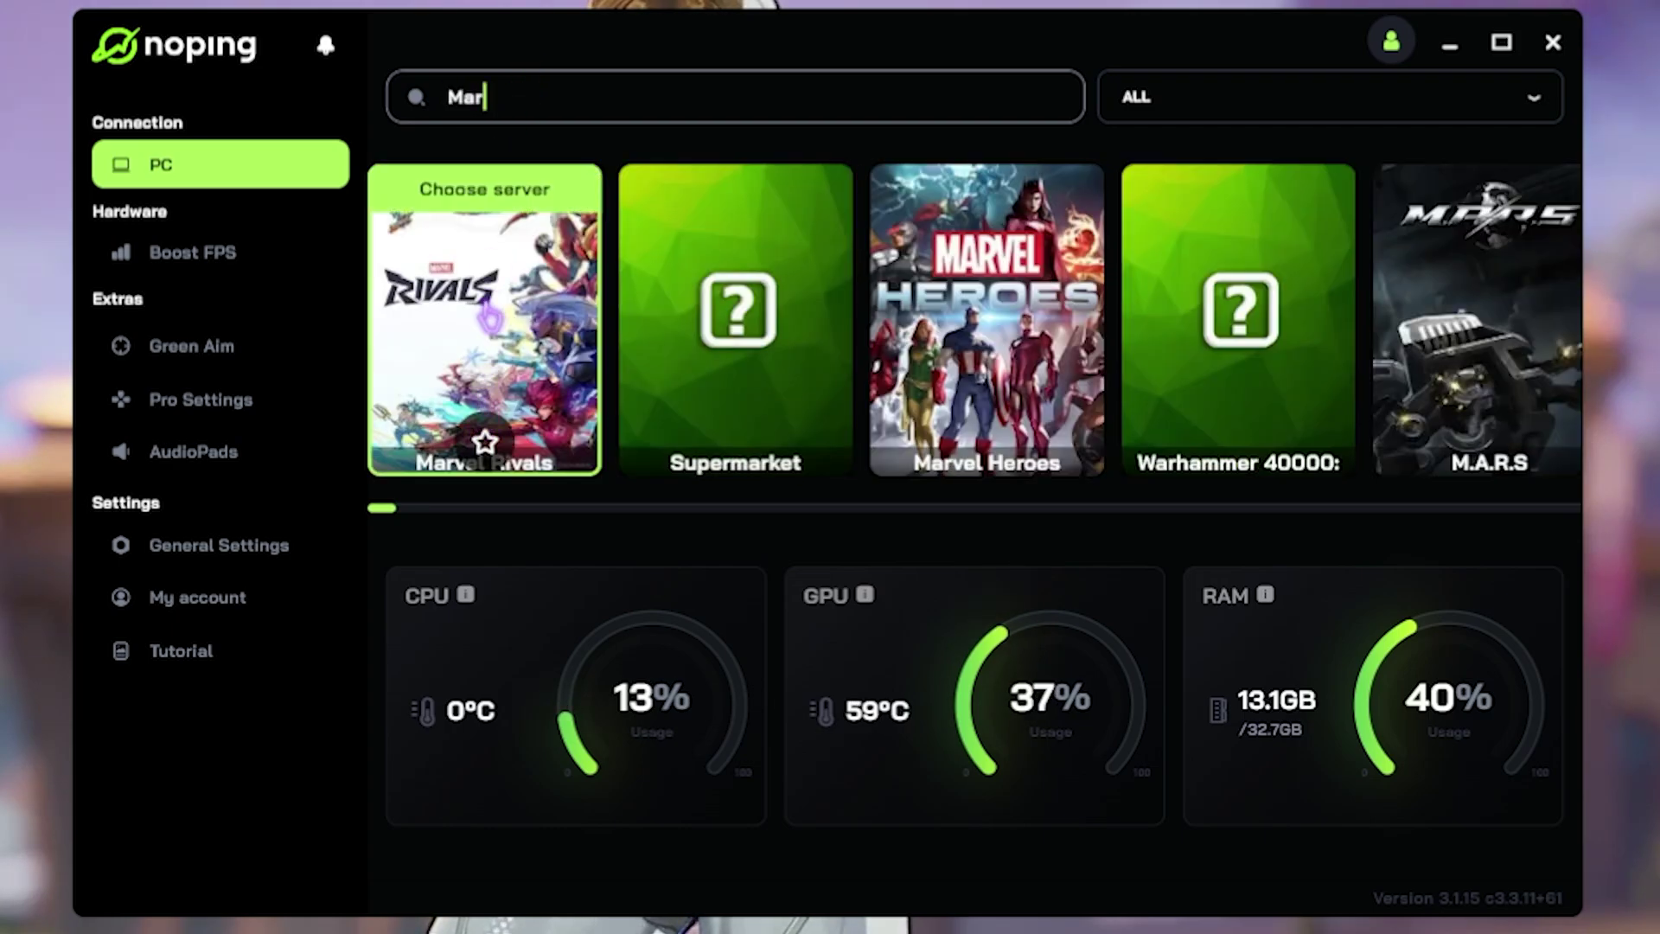
click(488, 212)
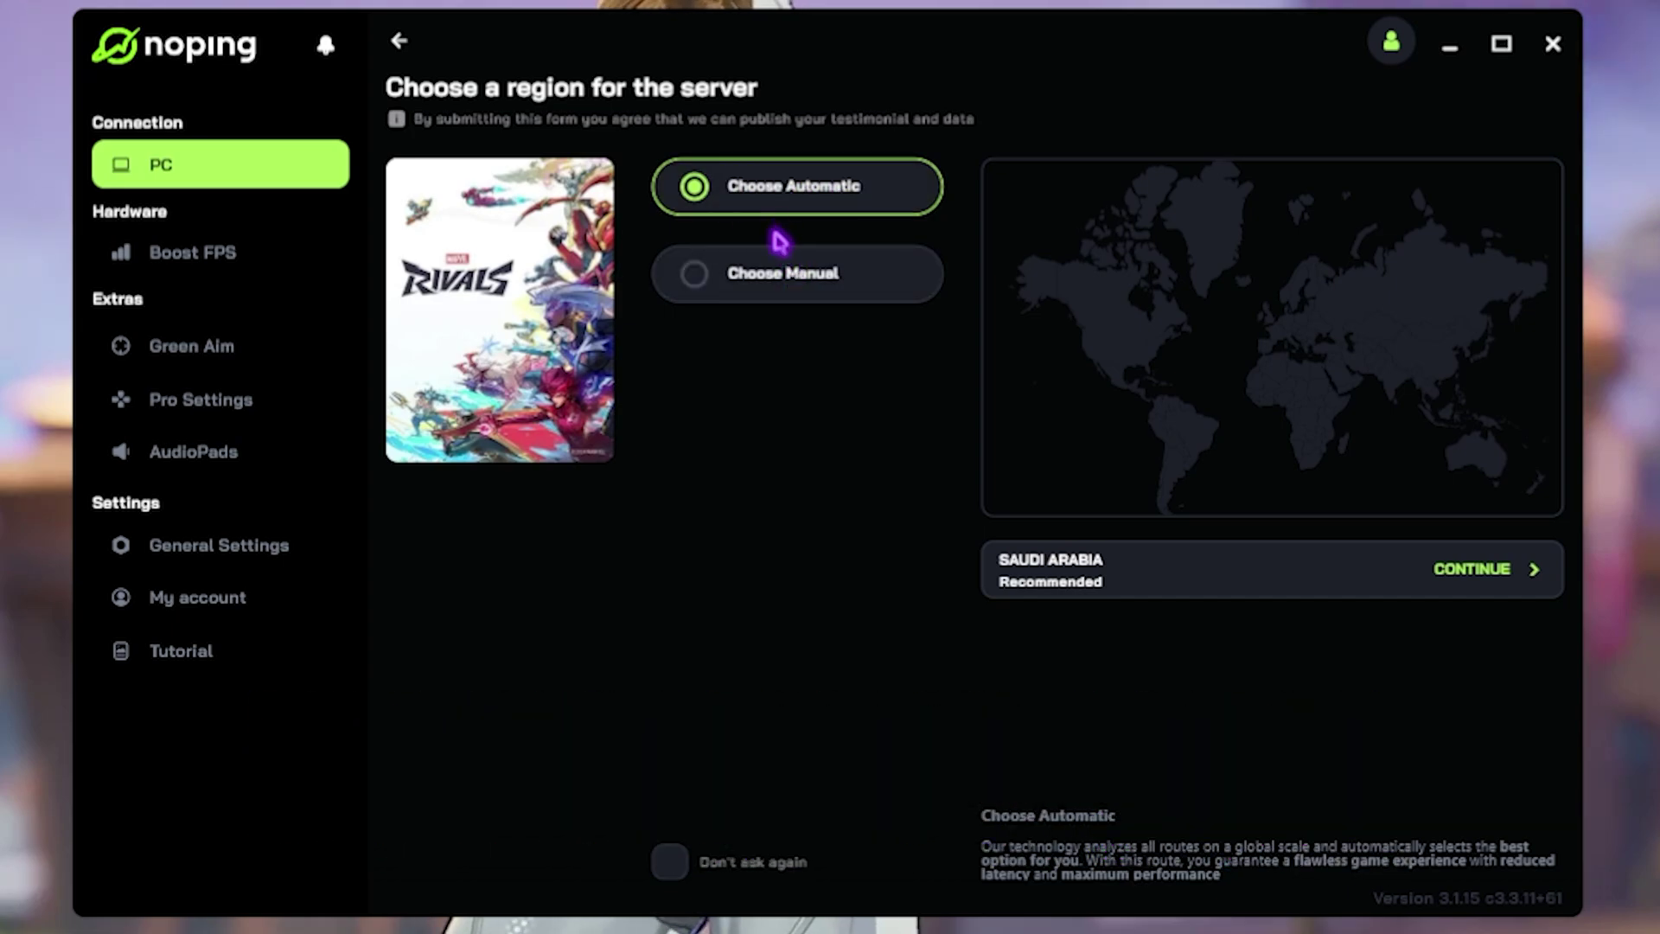
click(757, 280)
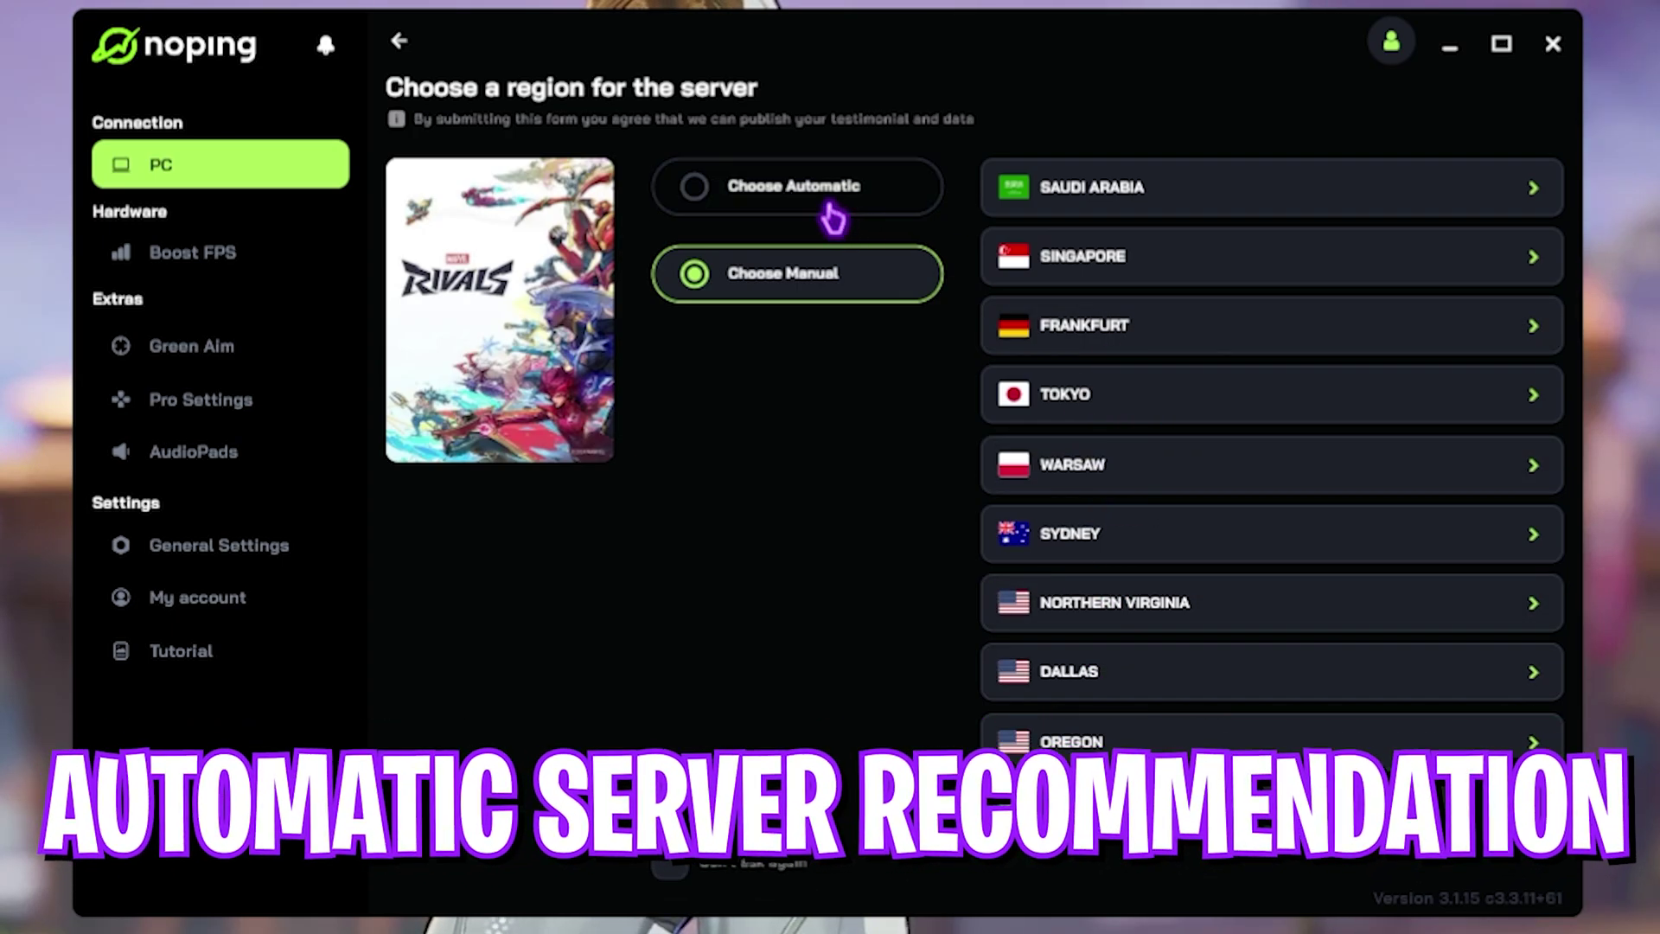
click(825, 215)
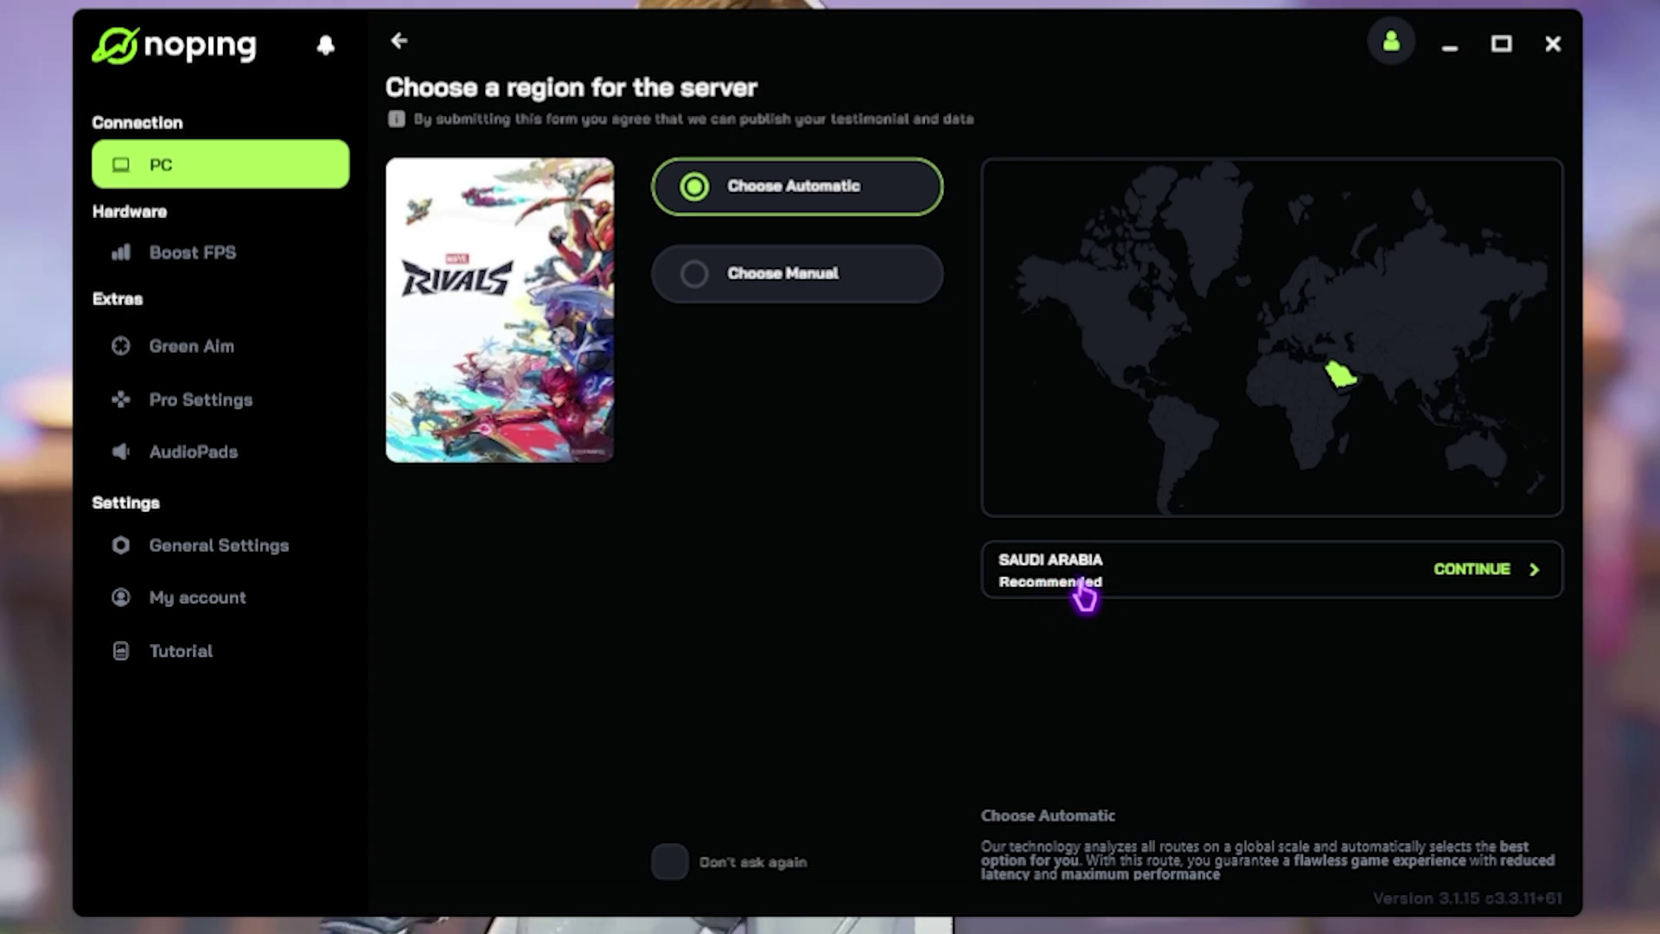
Continue with Saudi Arabia, start optimizing Marvel Rivals, and browse the Boost FPS tweaks
click(1512, 579)
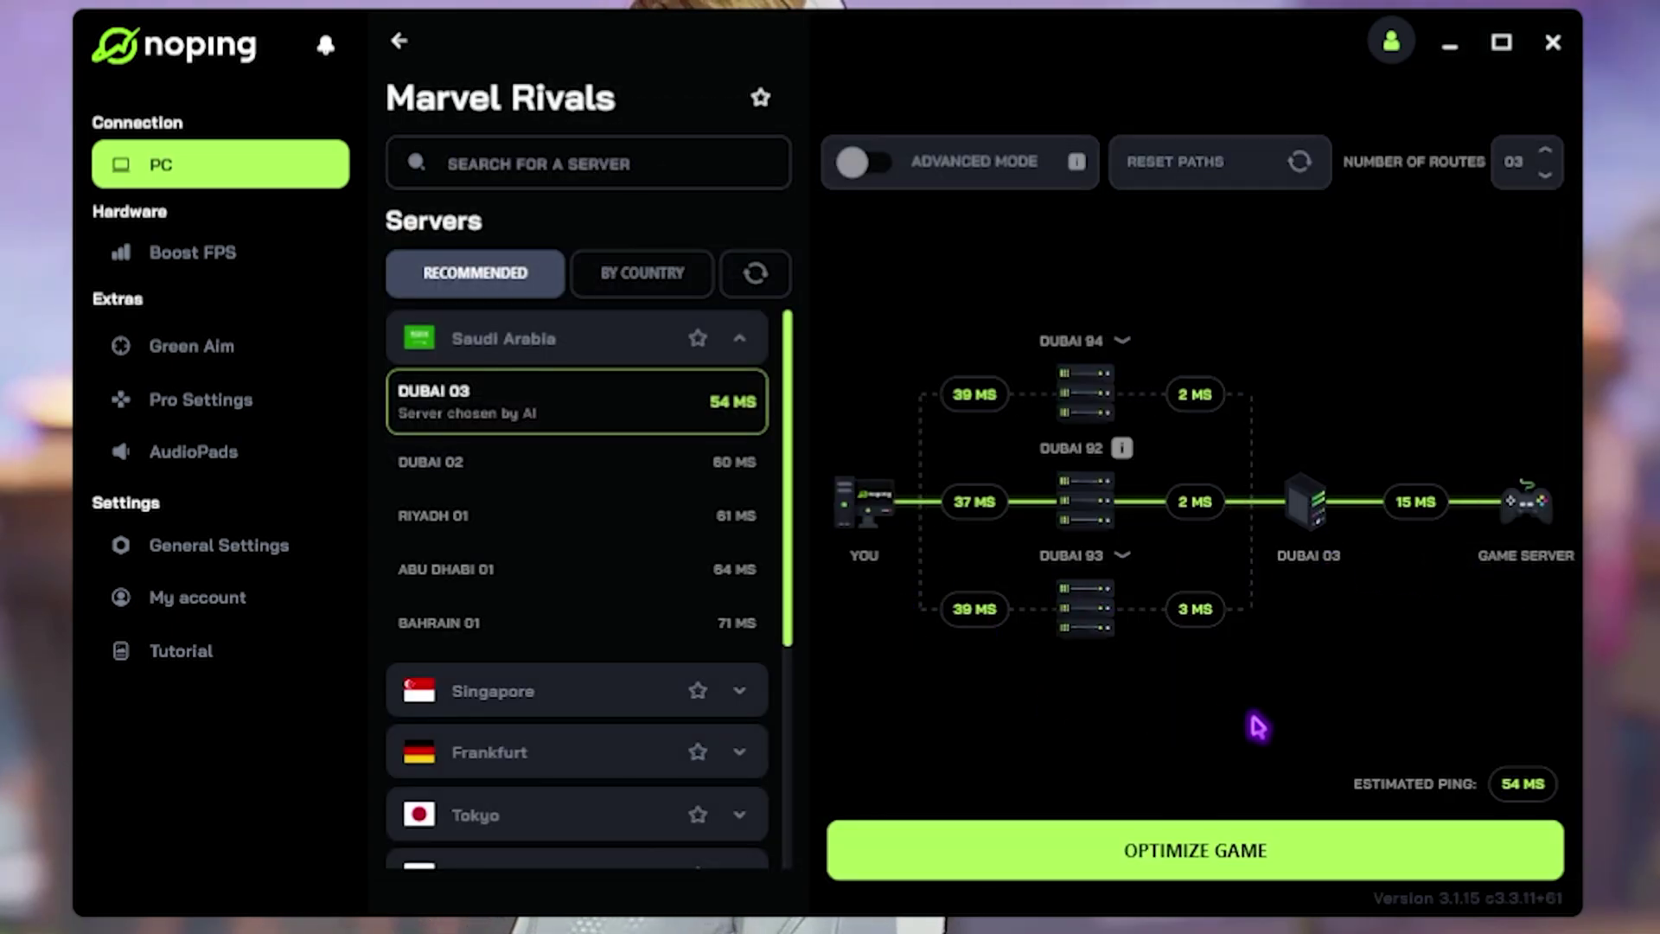
click(1199, 857)
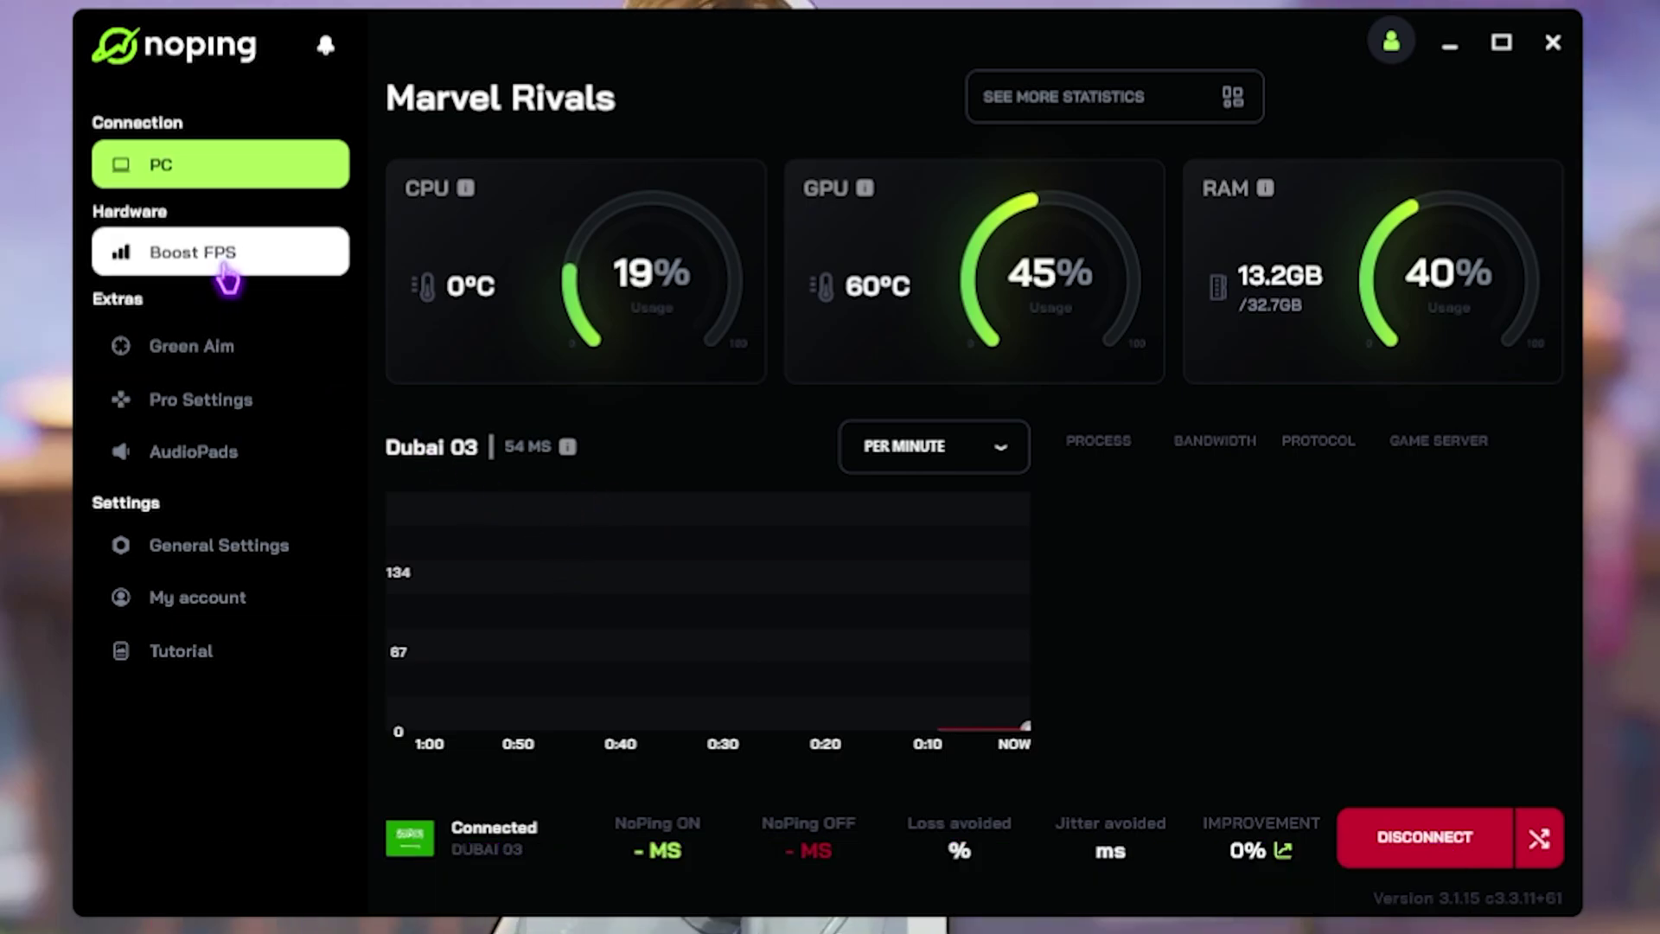
click(203, 258)
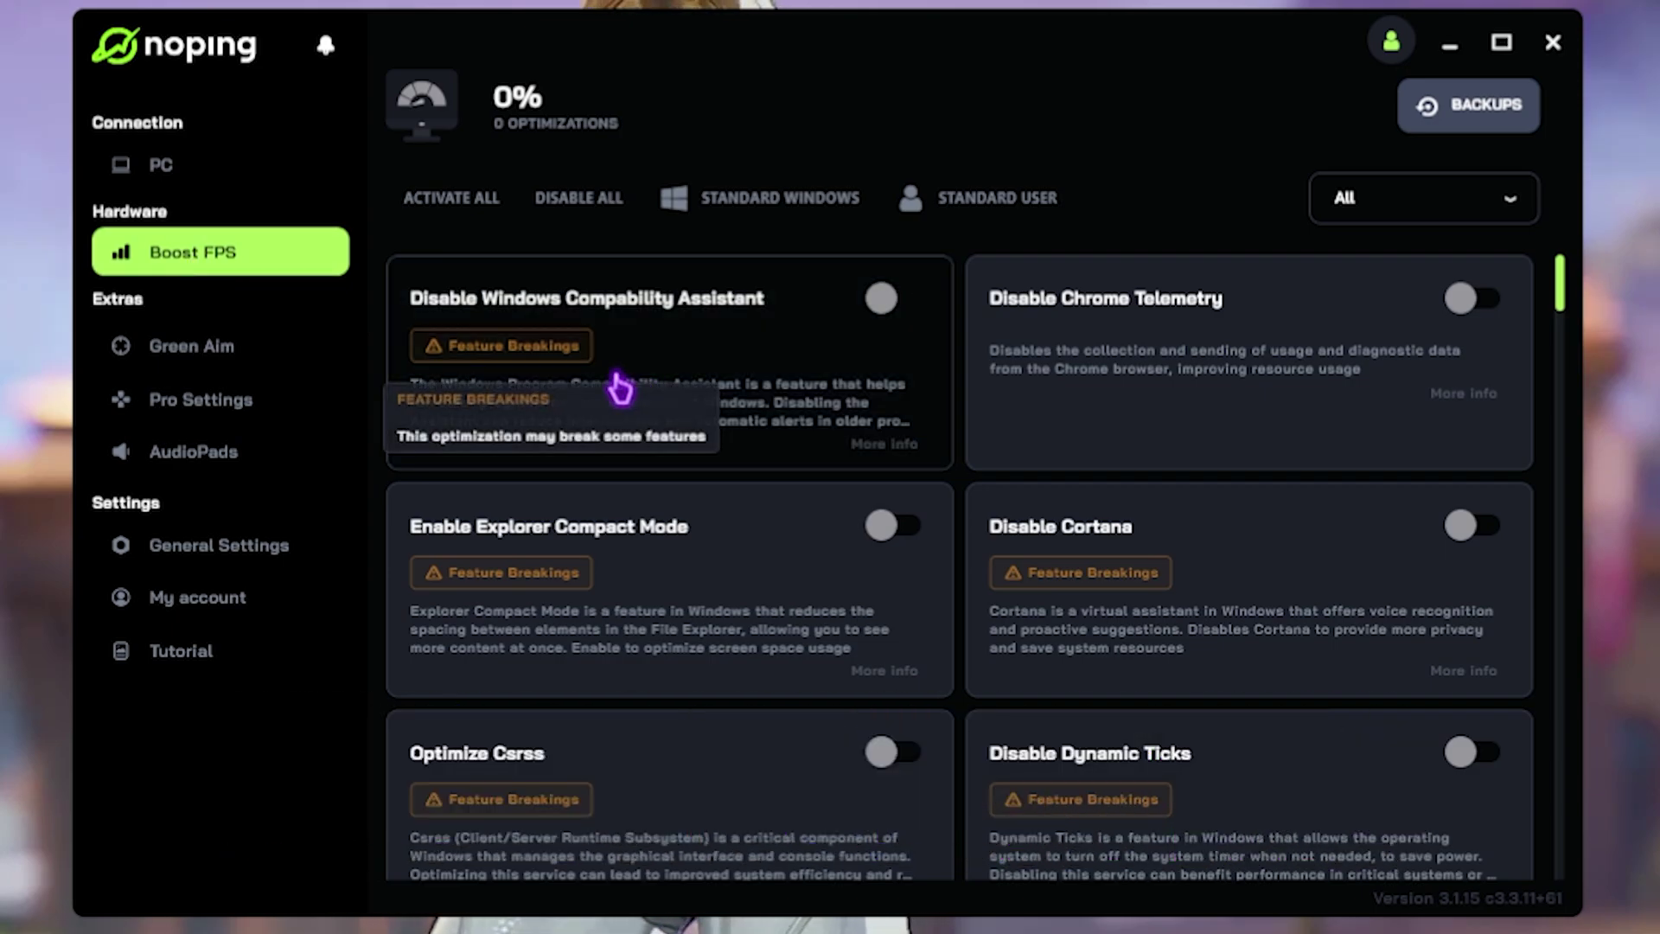
scroll(943, 479, down, 10)
scroll(942, 487, down, 10)
scroll(943, 484, up, 20)
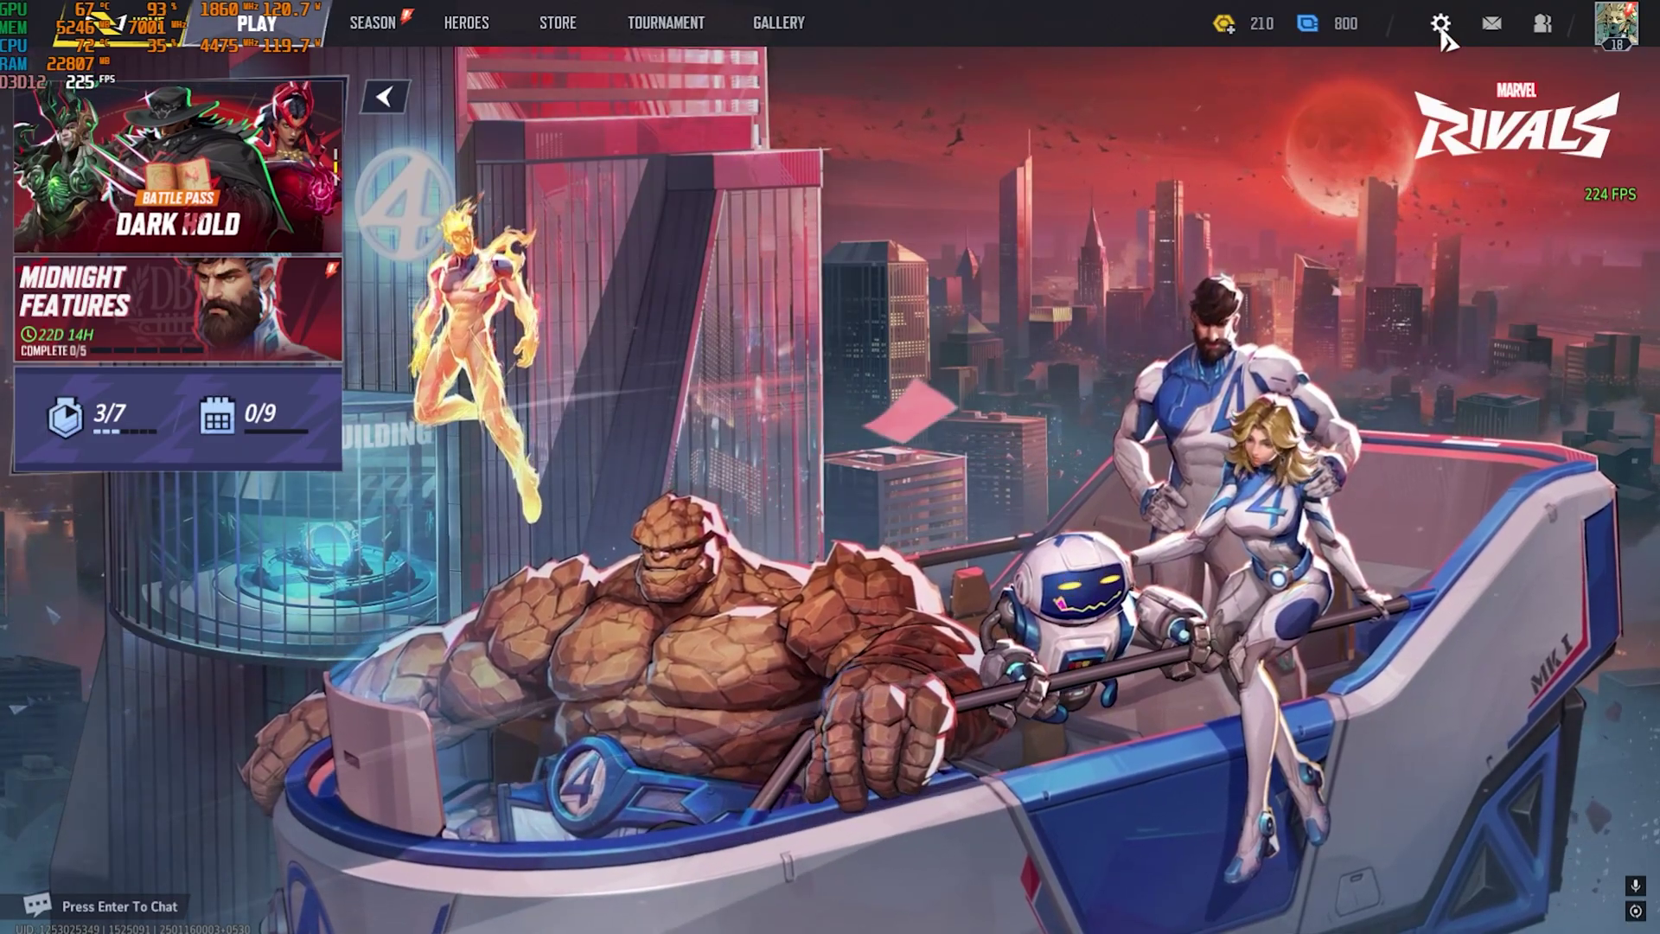
From the pause menu, open the Display settings and expand the Anti-Aliasing and Super Resolution Type list
click(1438, 24)
click(882, 360)
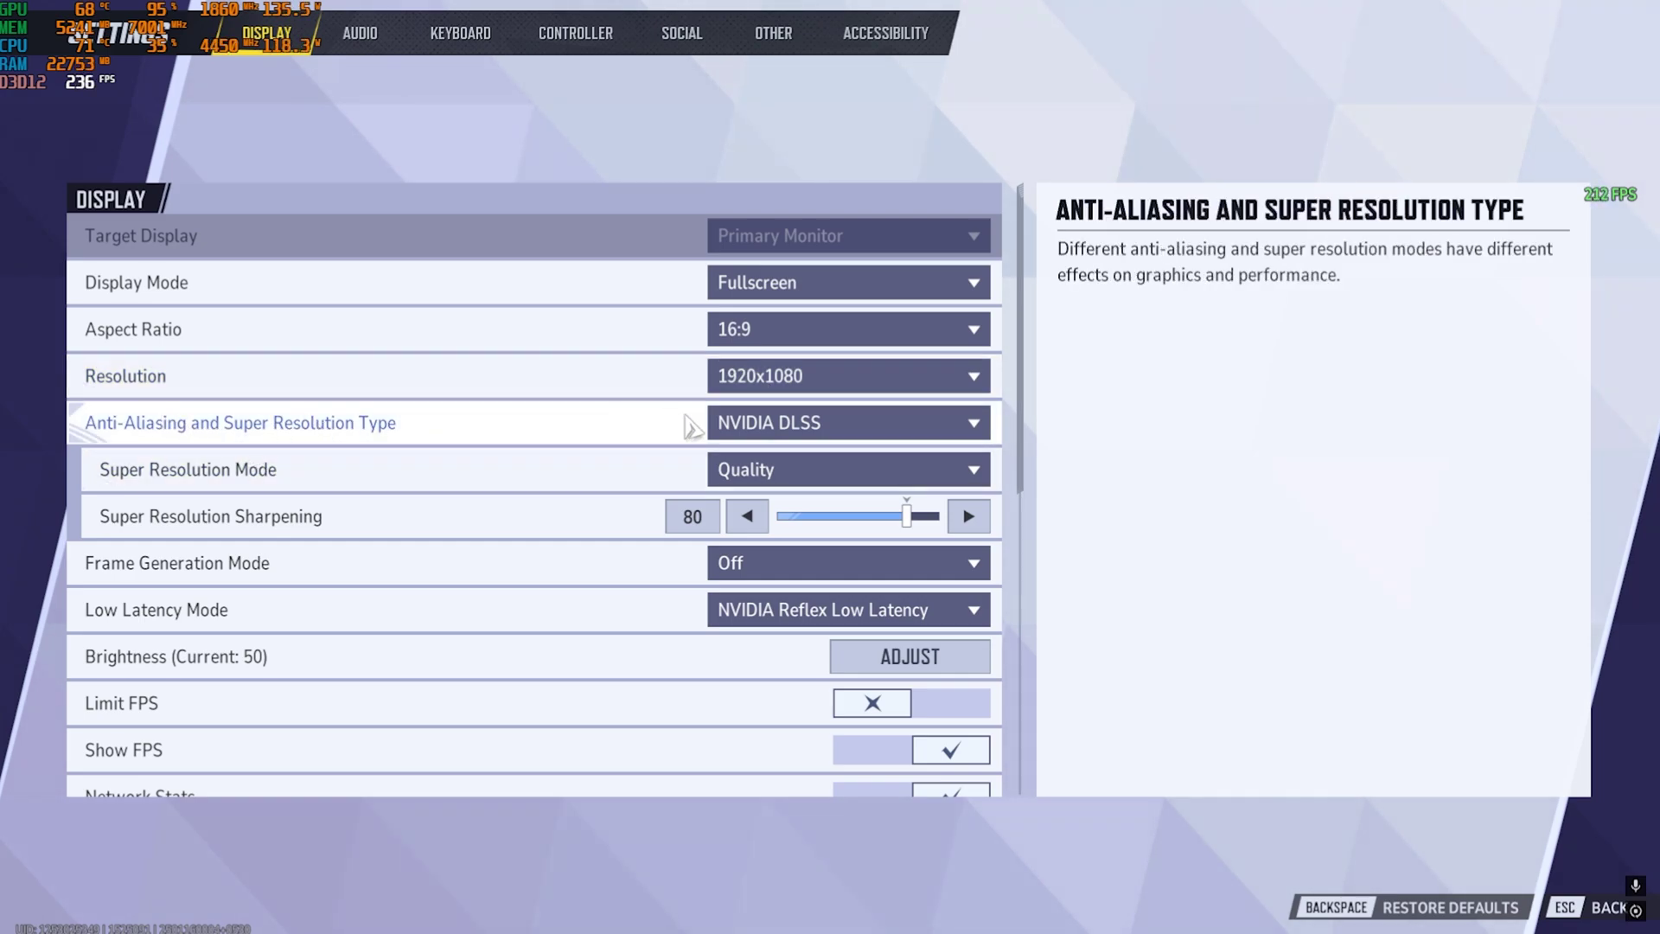
click(765, 425)
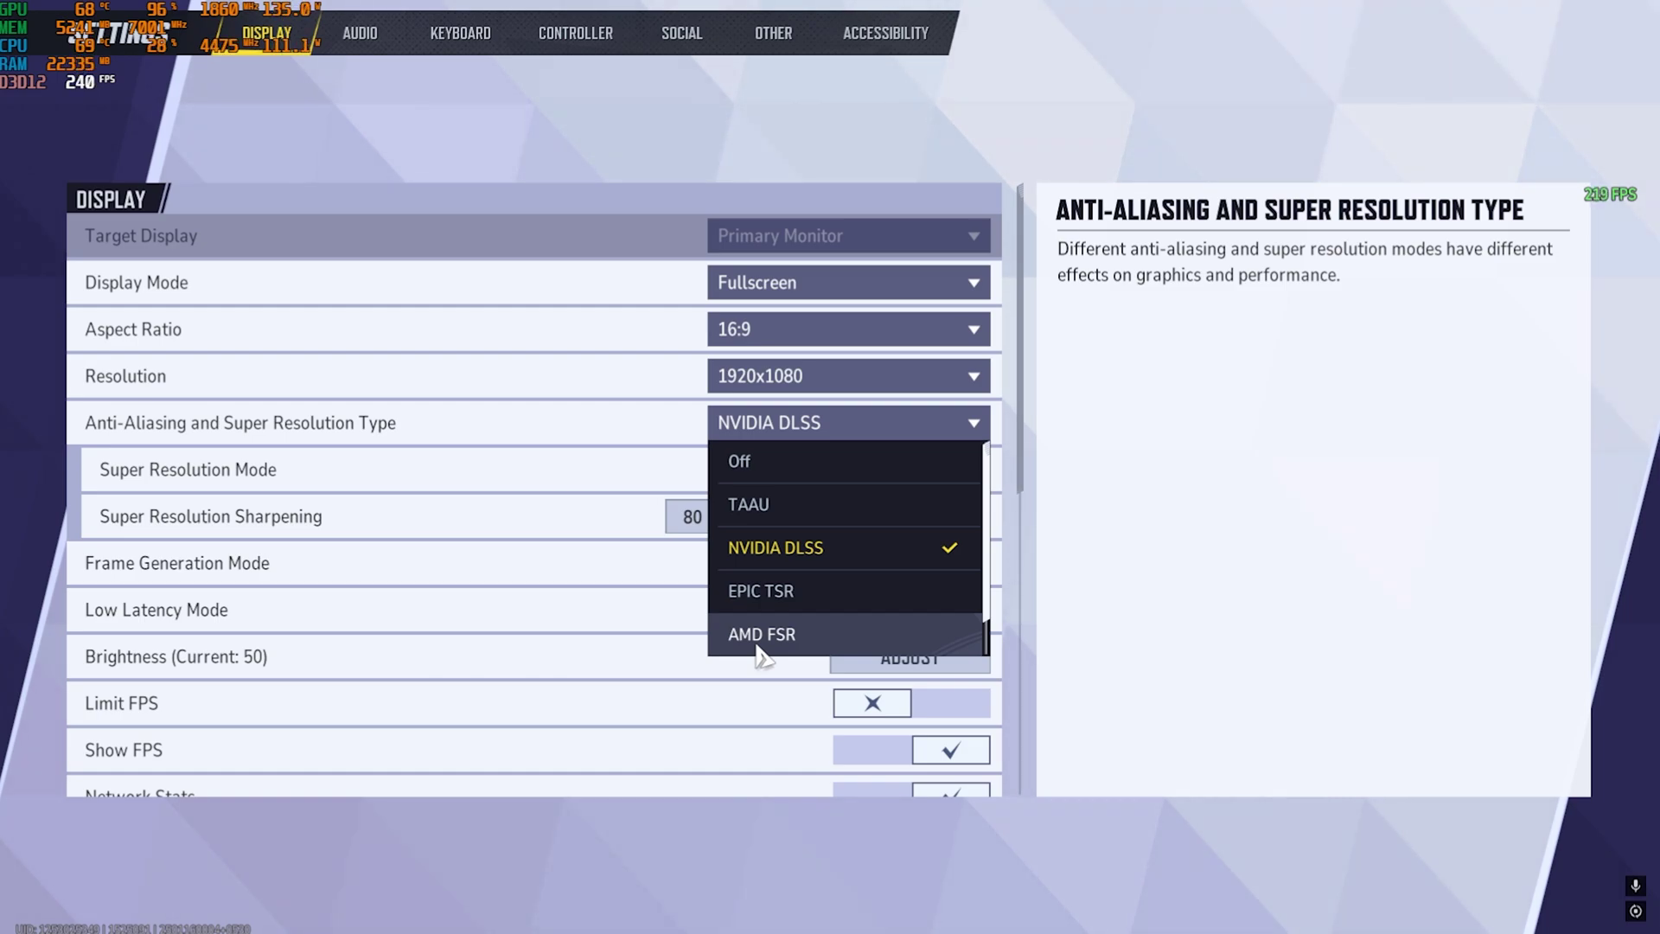
Set Anti-Aliasing to TAAU and Render Scaling to 90
click(750, 463)
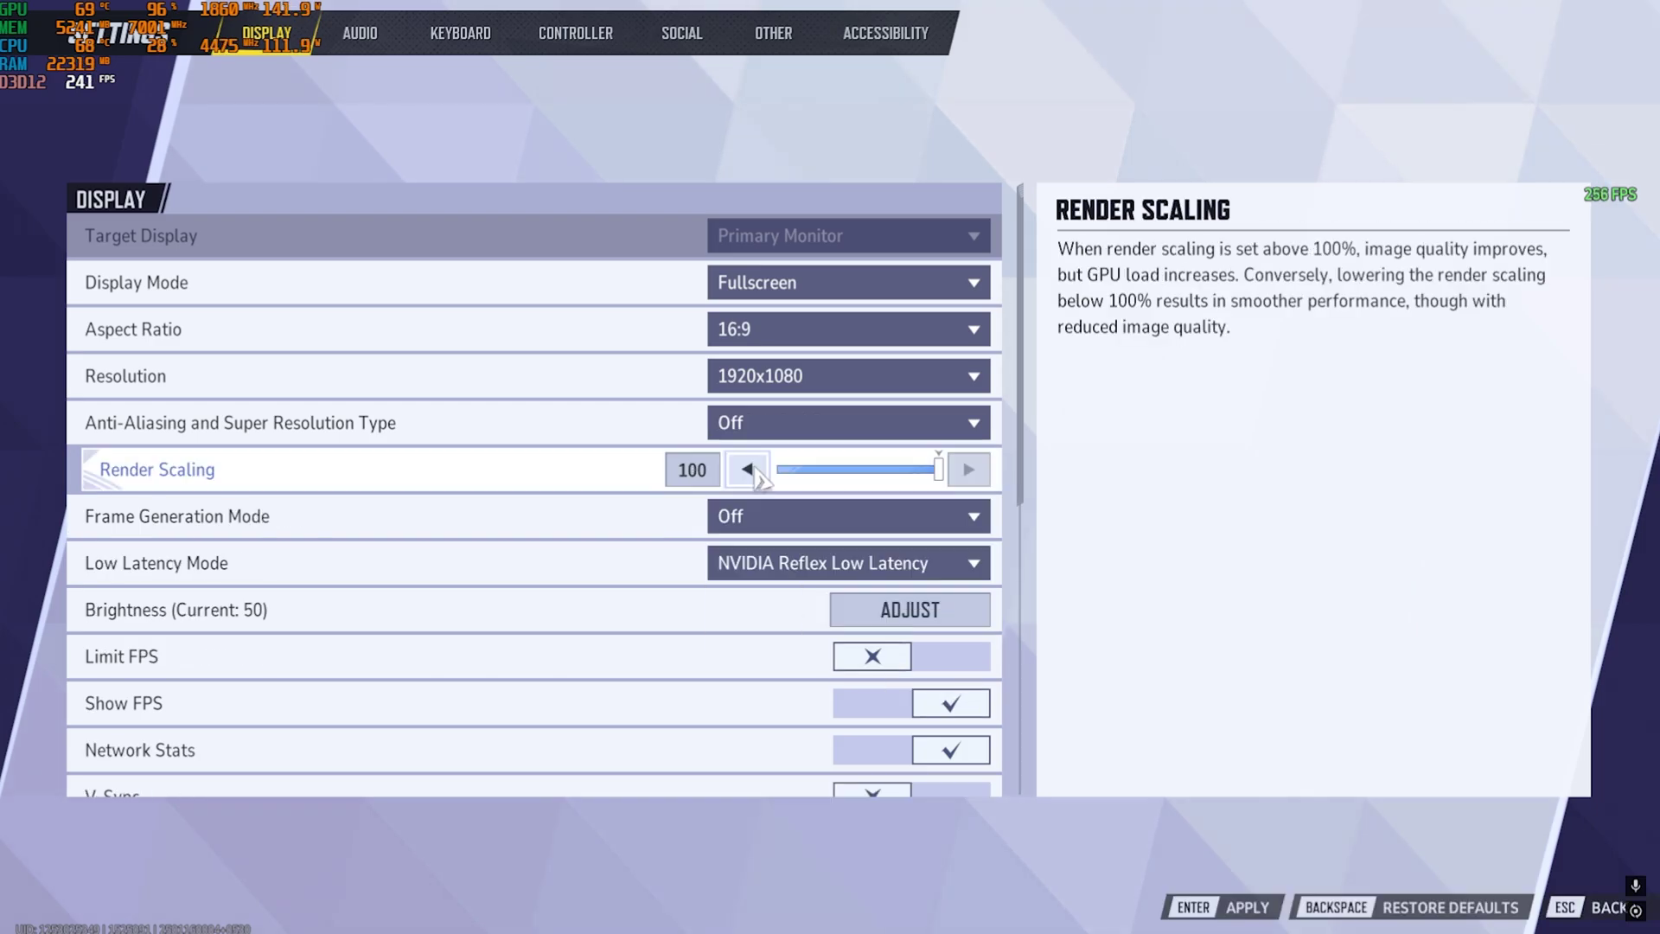
click(761, 423)
click(752, 505)
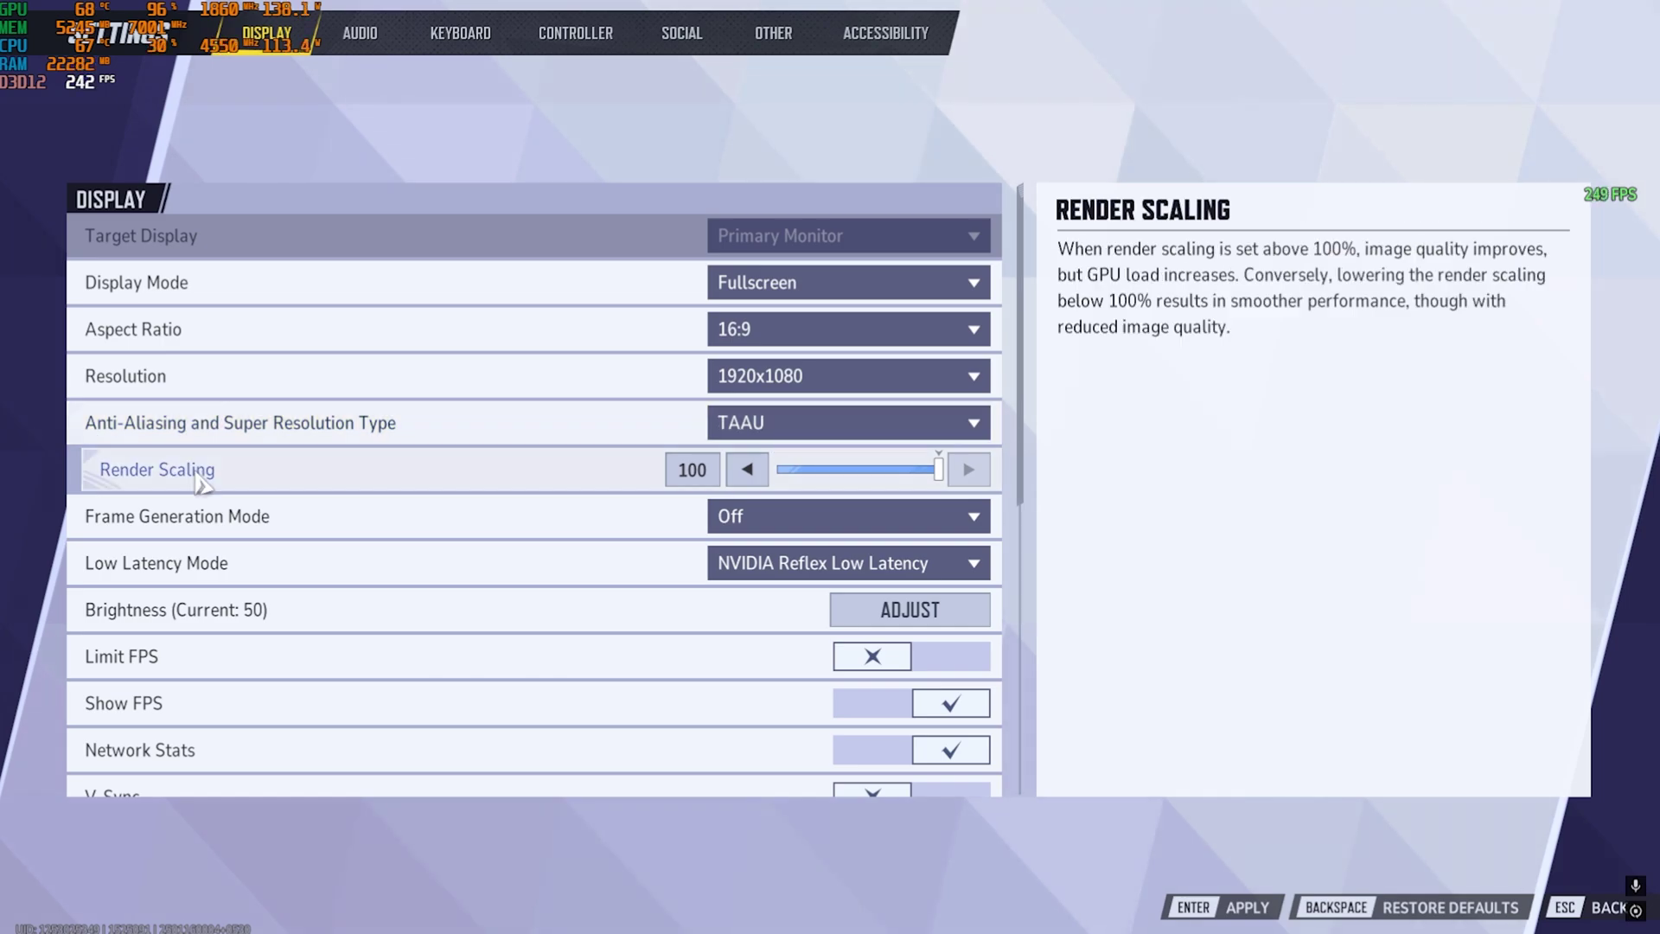
click(936, 469)
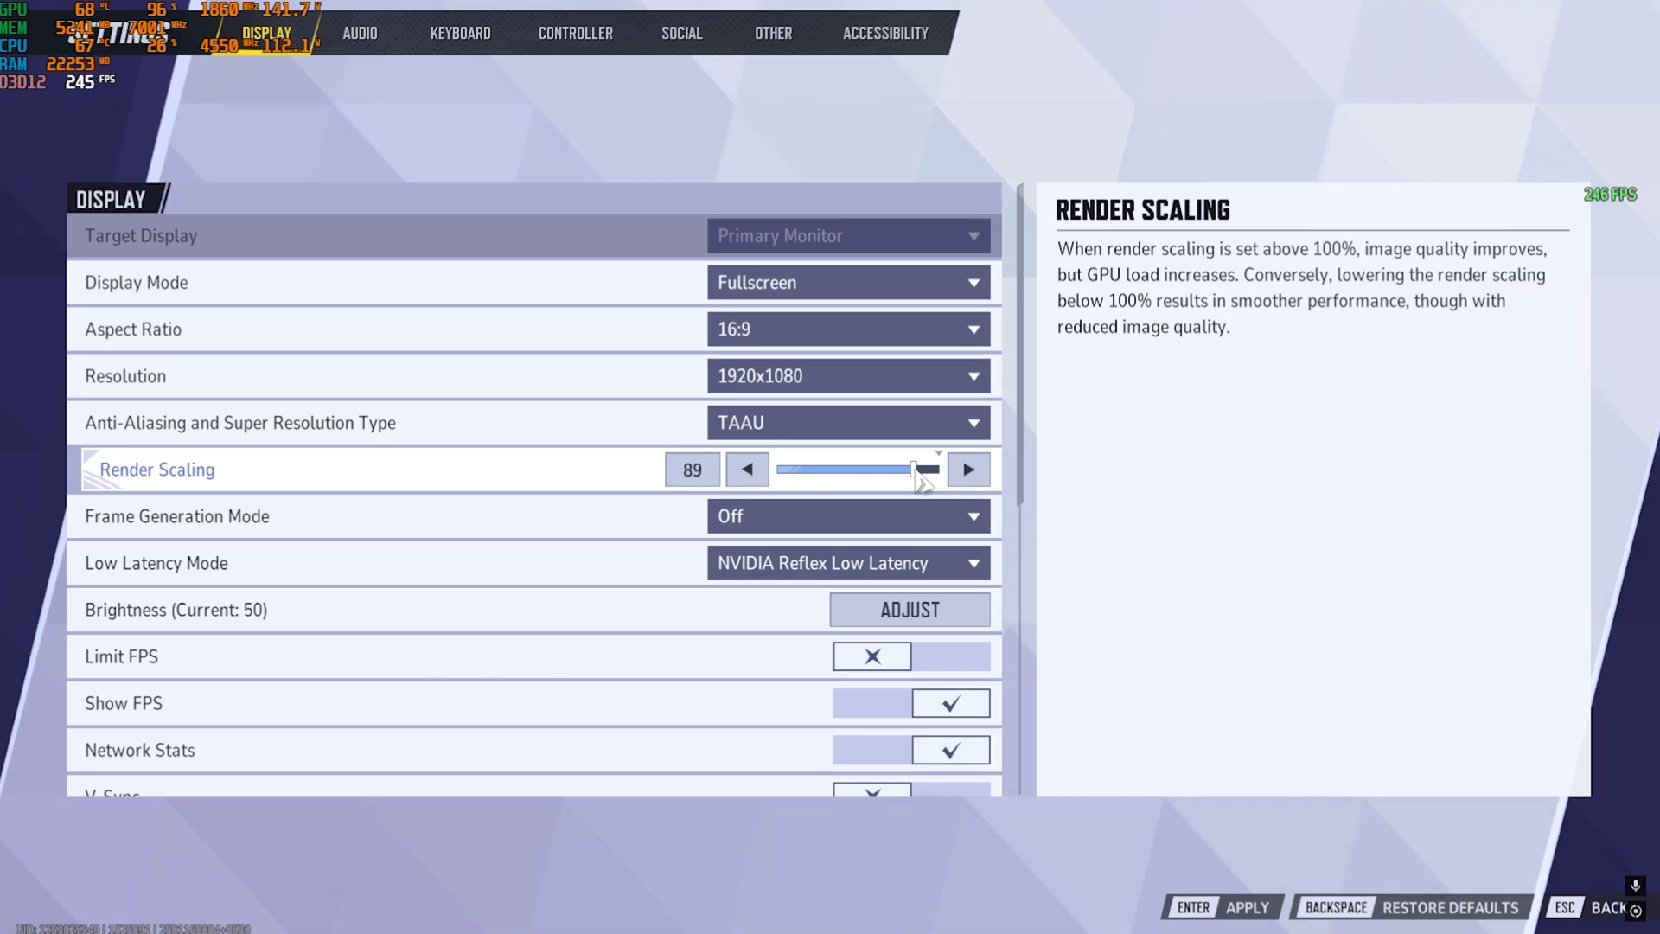
click(918, 469)
Keep Frame Generation Off and Low Latency Mode on NVIDIA Reflex Low Latency
click(732, 518)
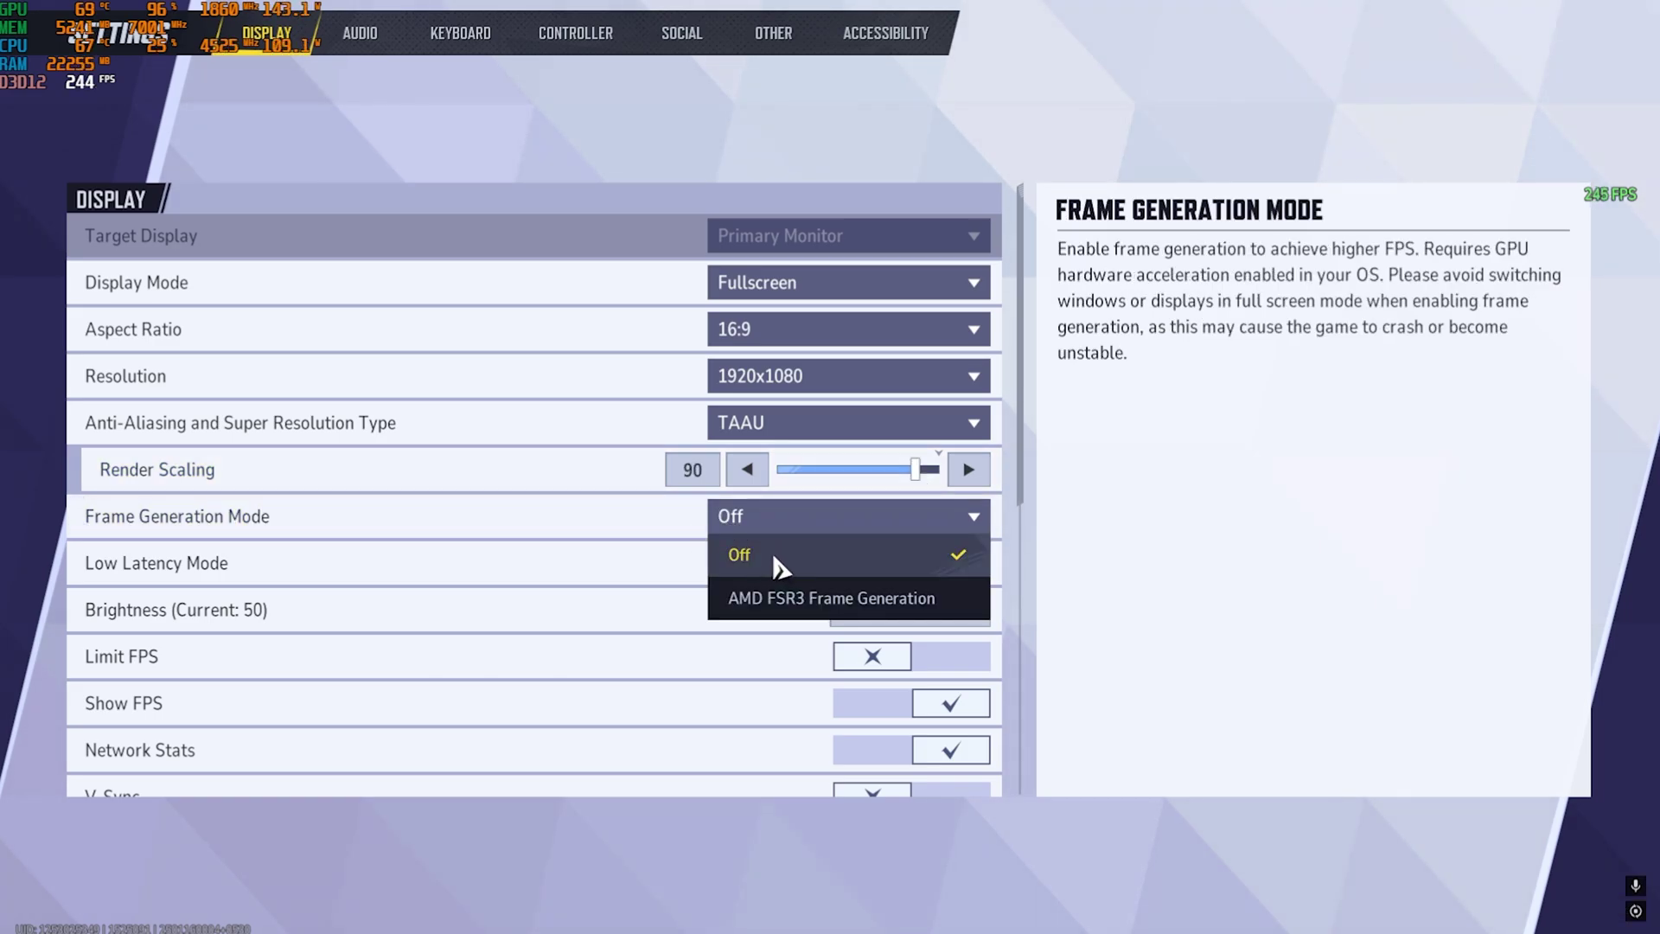
click(523, 517)
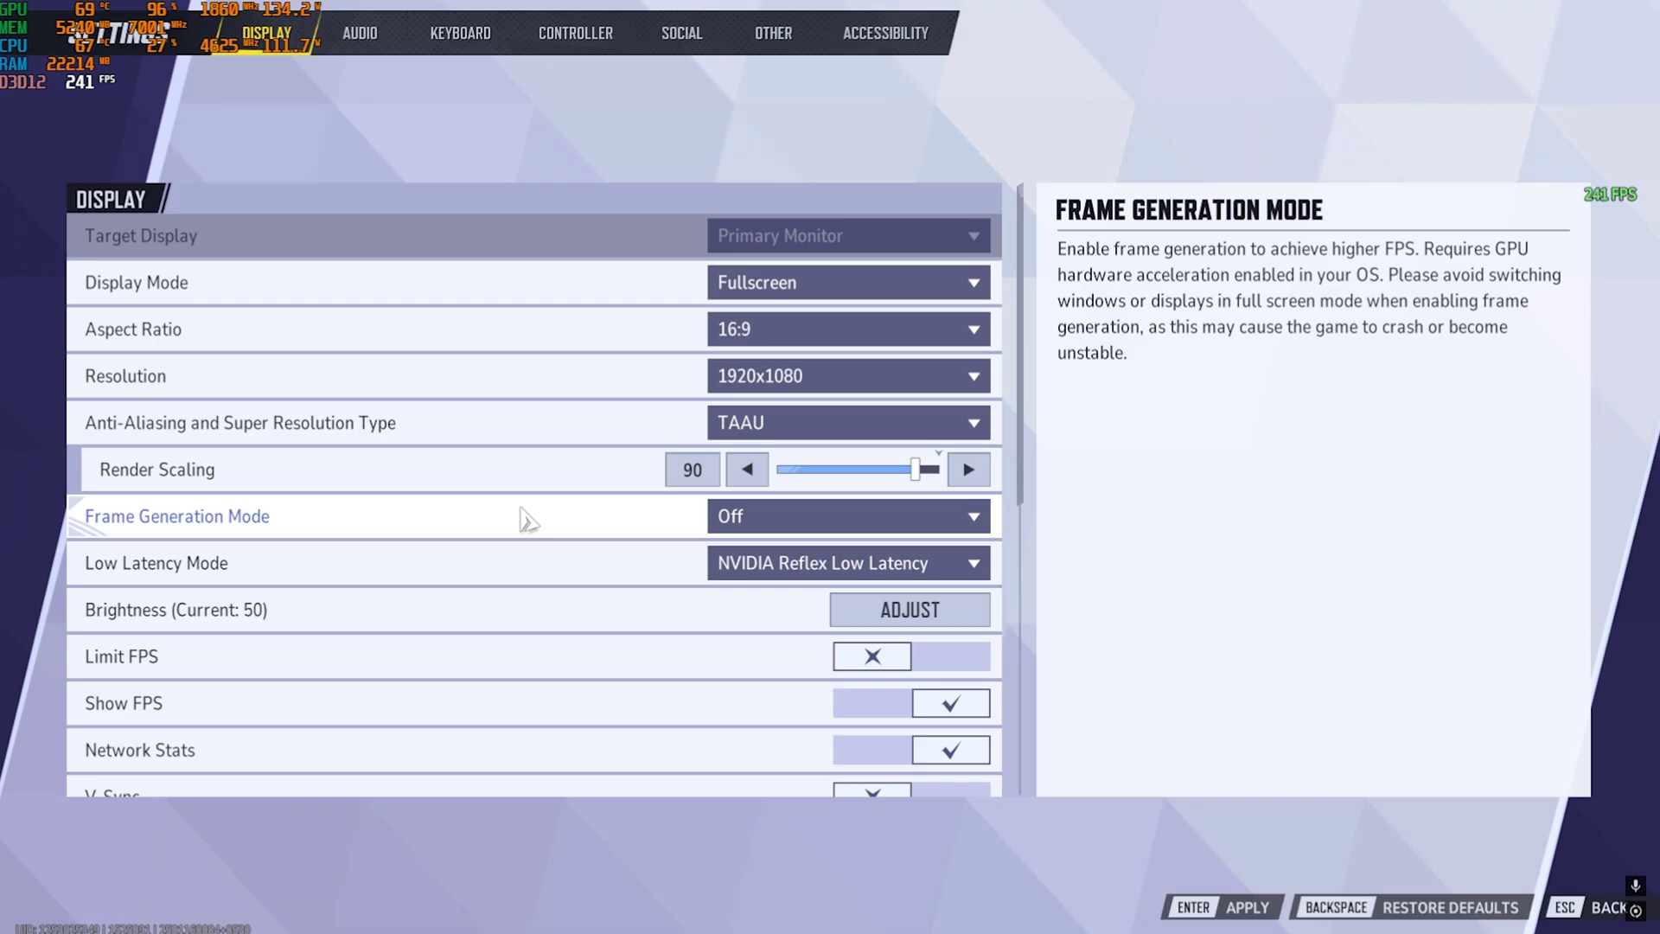
click(829, 569)
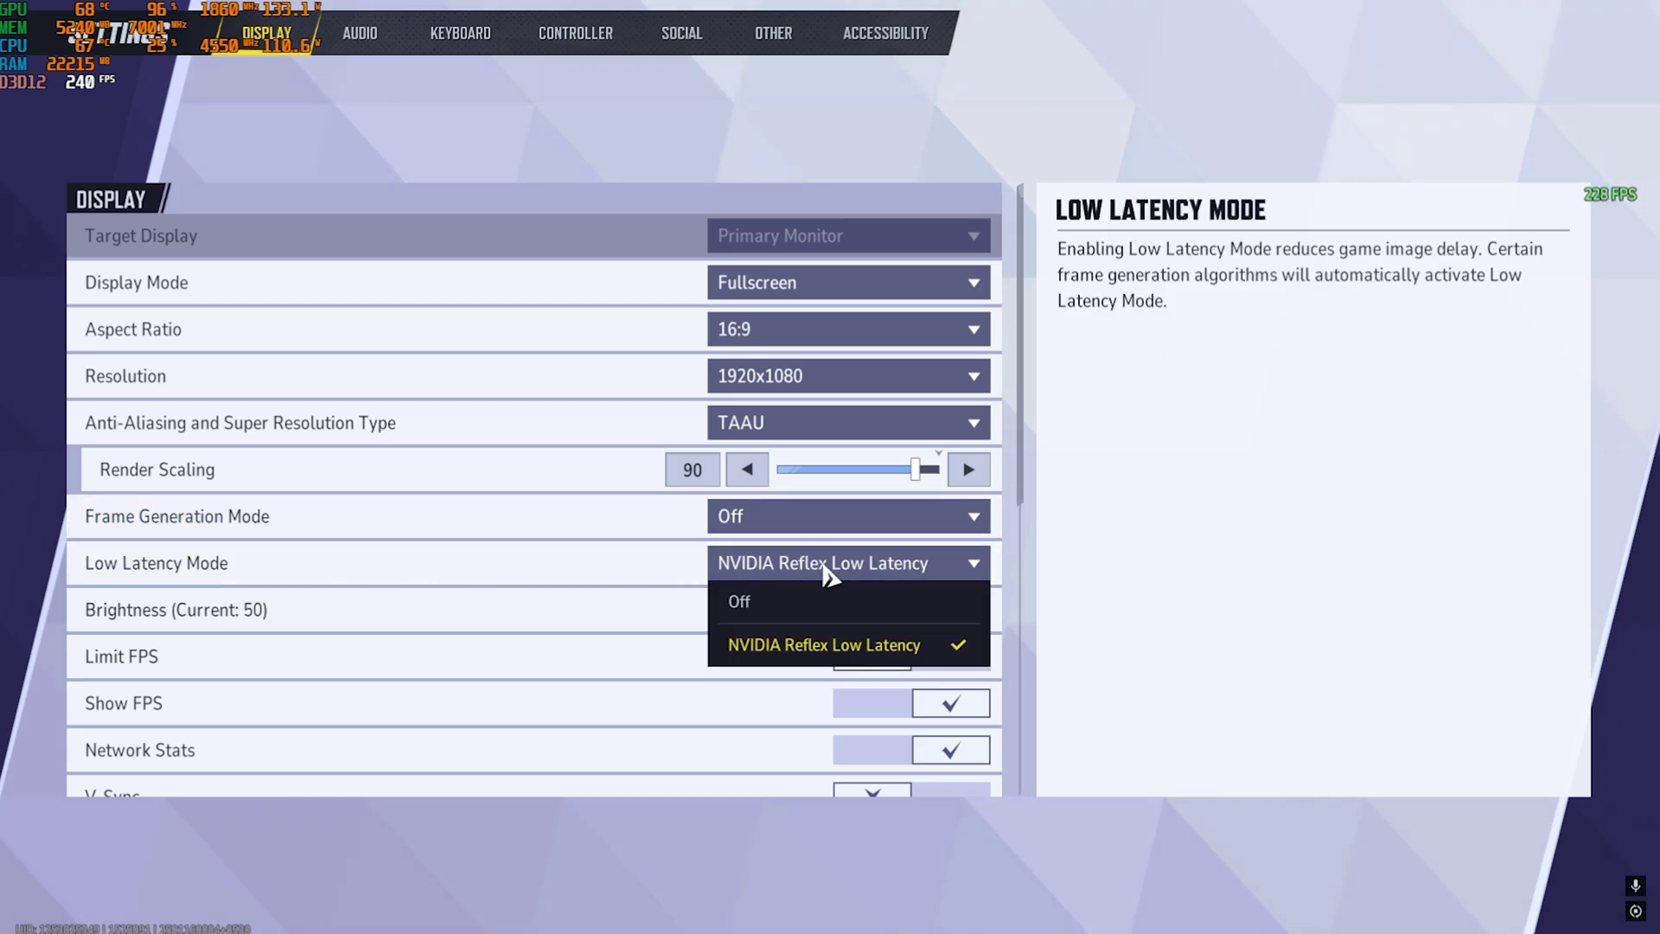
click(805, 644)
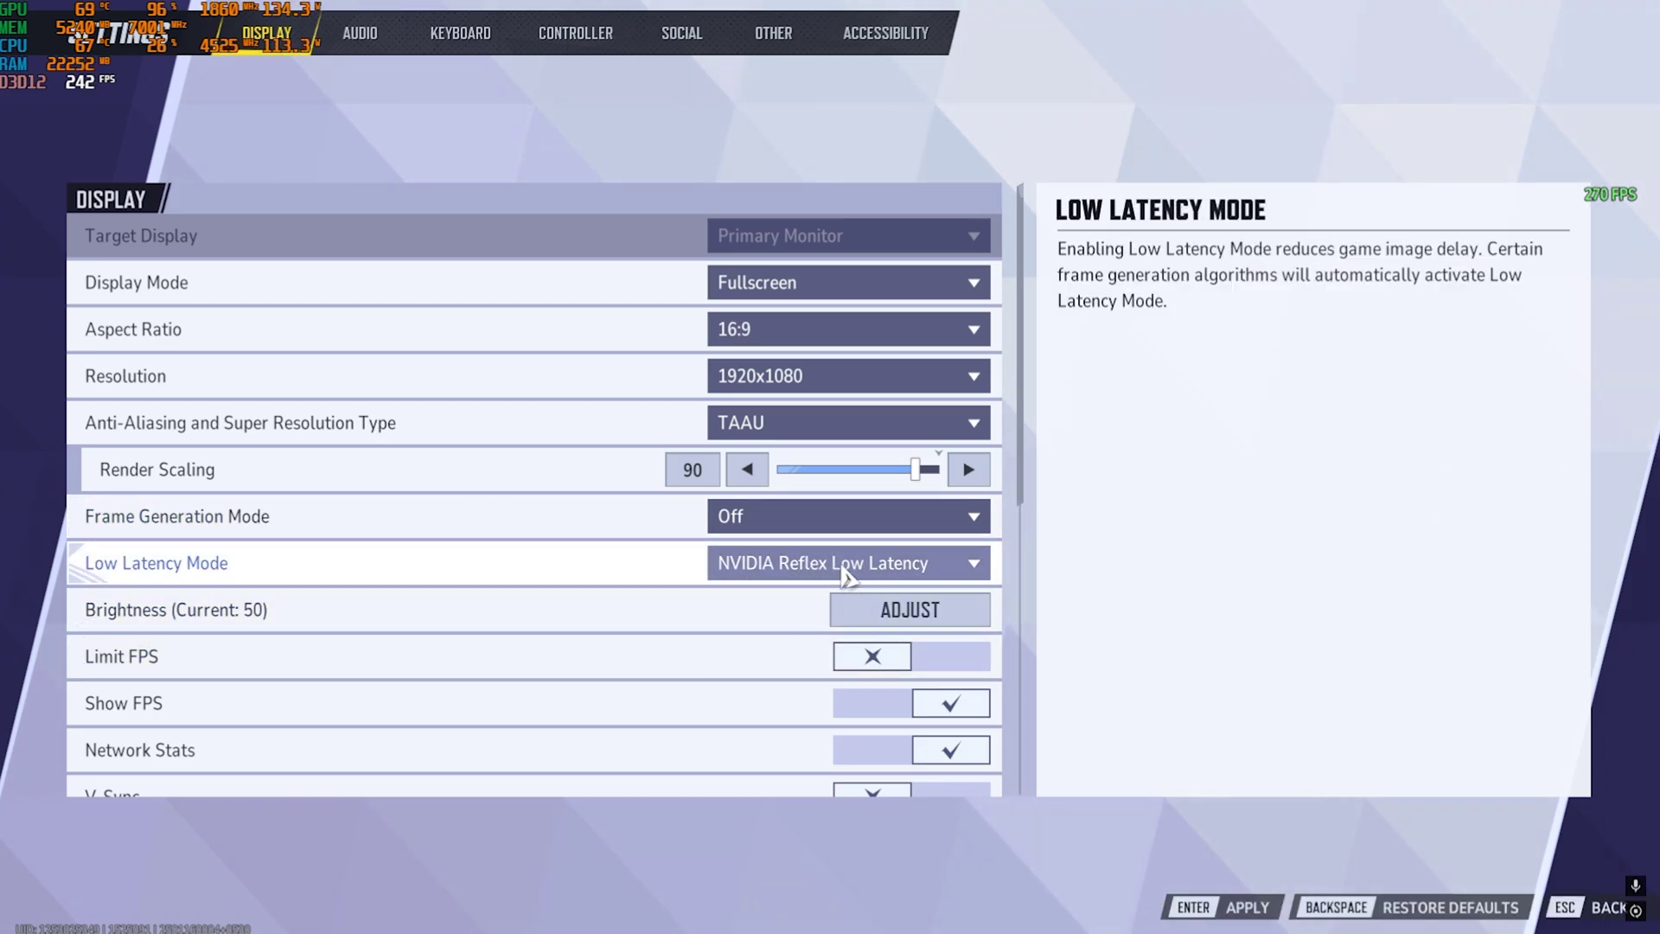
scroll(211, 545, down, 2)
scroll(195, 536, down, 1)
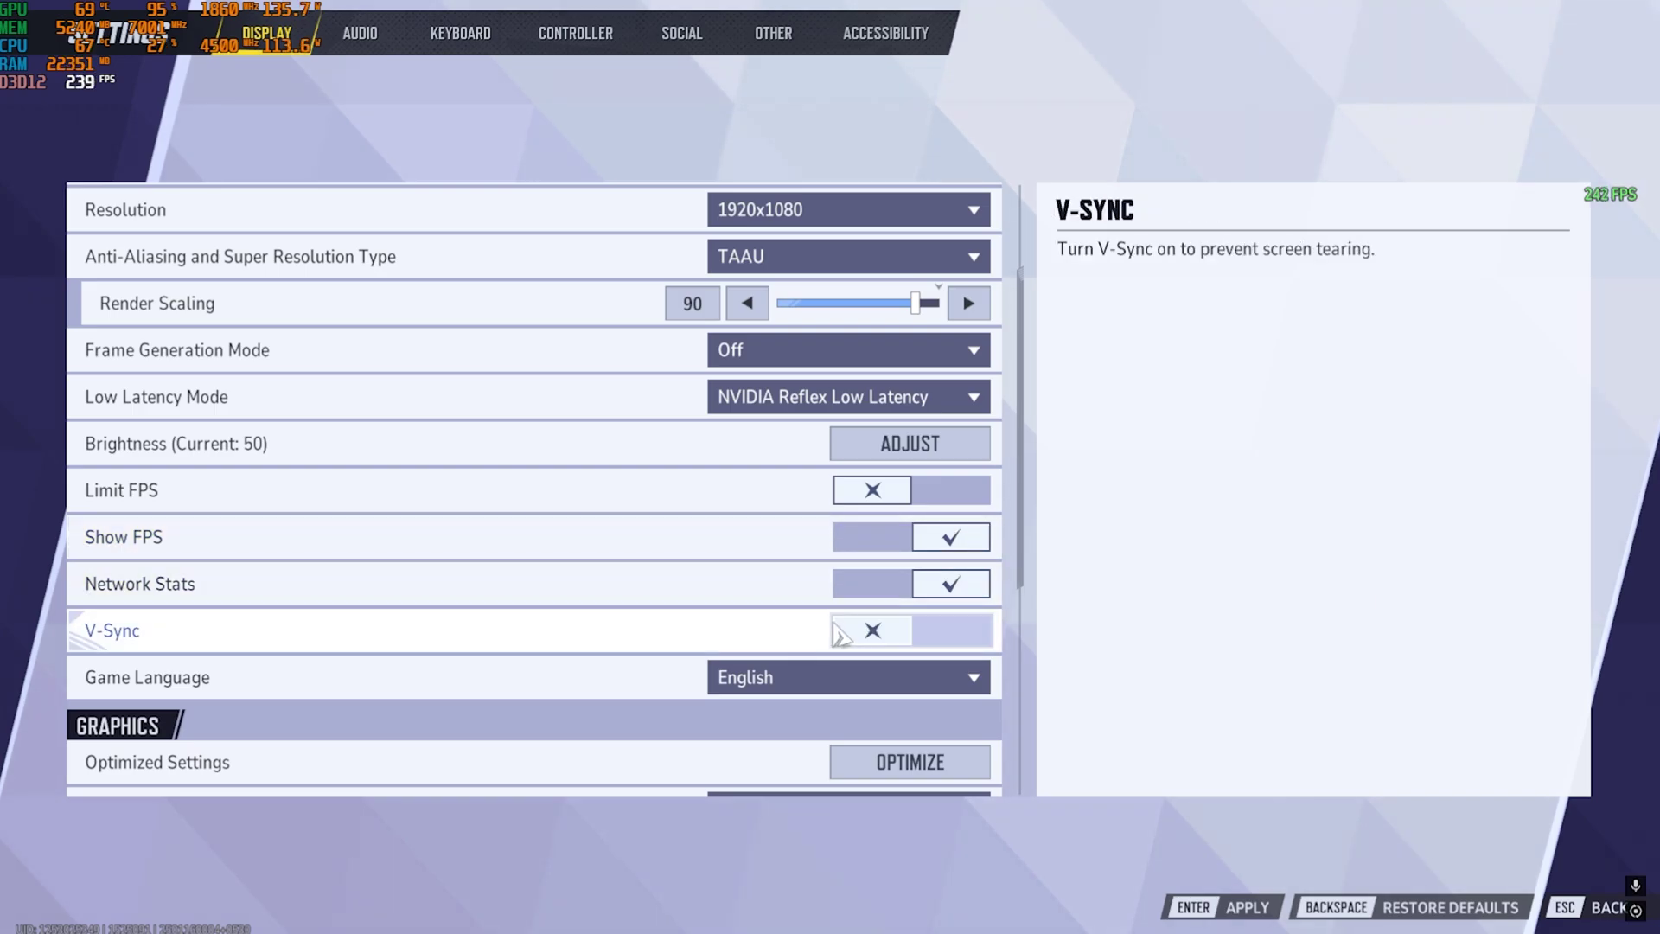
Keep Graphics Quality at Low and Global Illumination at SSGI
scroll(556, 592, down, 1)
scroll(556, 592, down, 5)
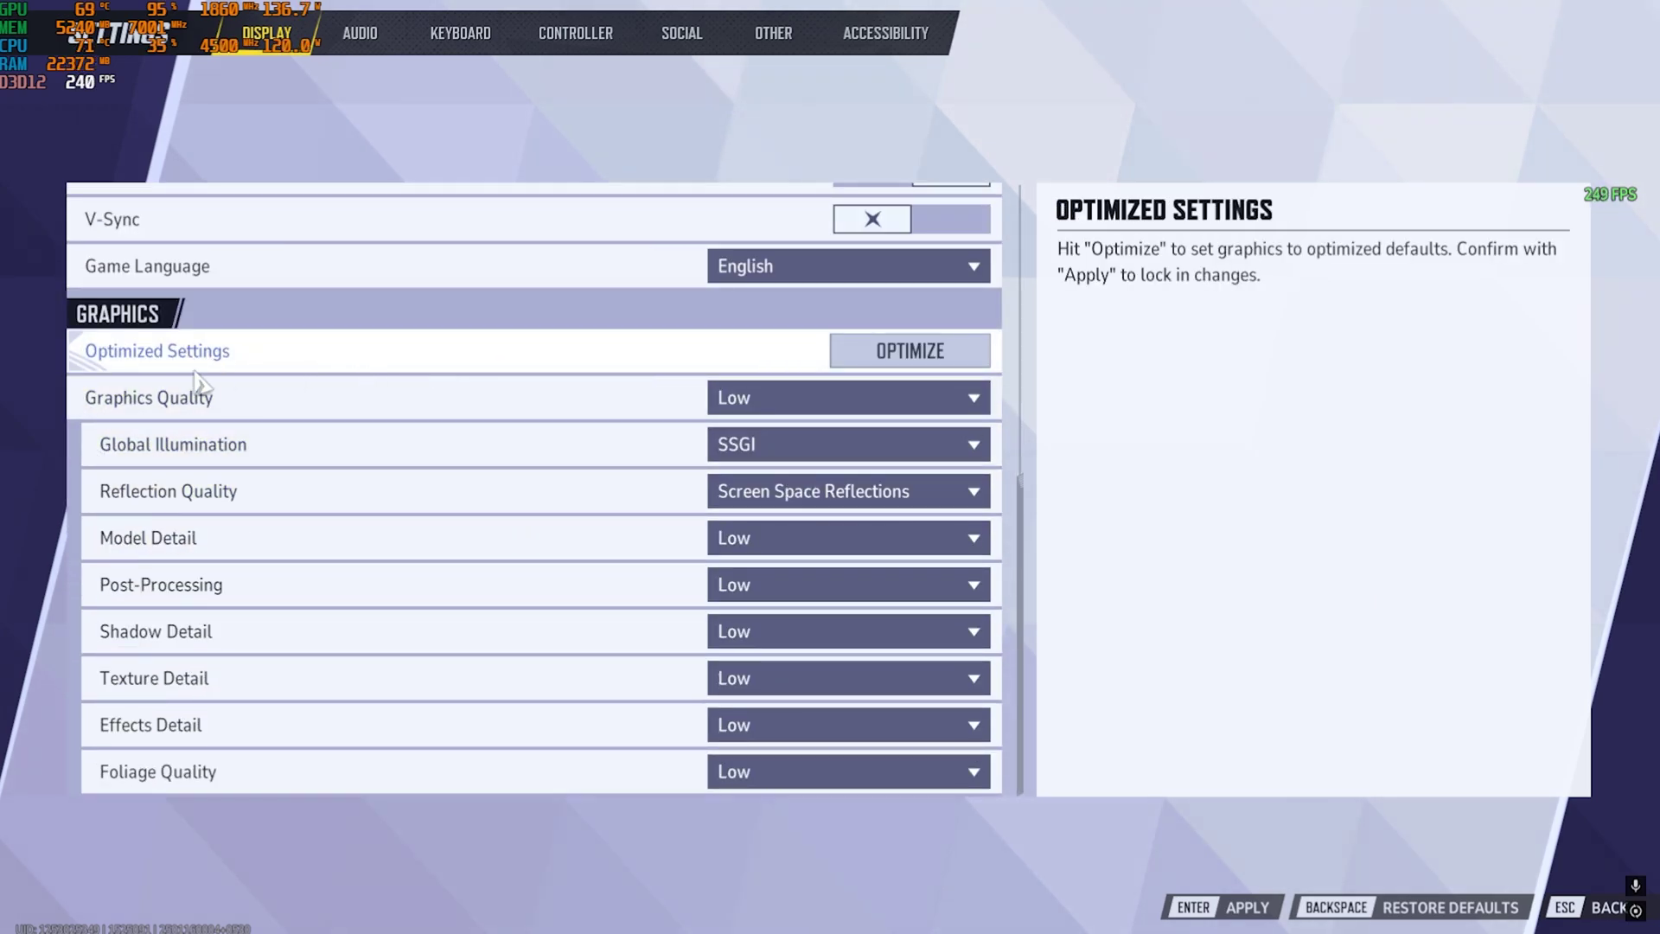
click(709, 405)
click(735, 434)
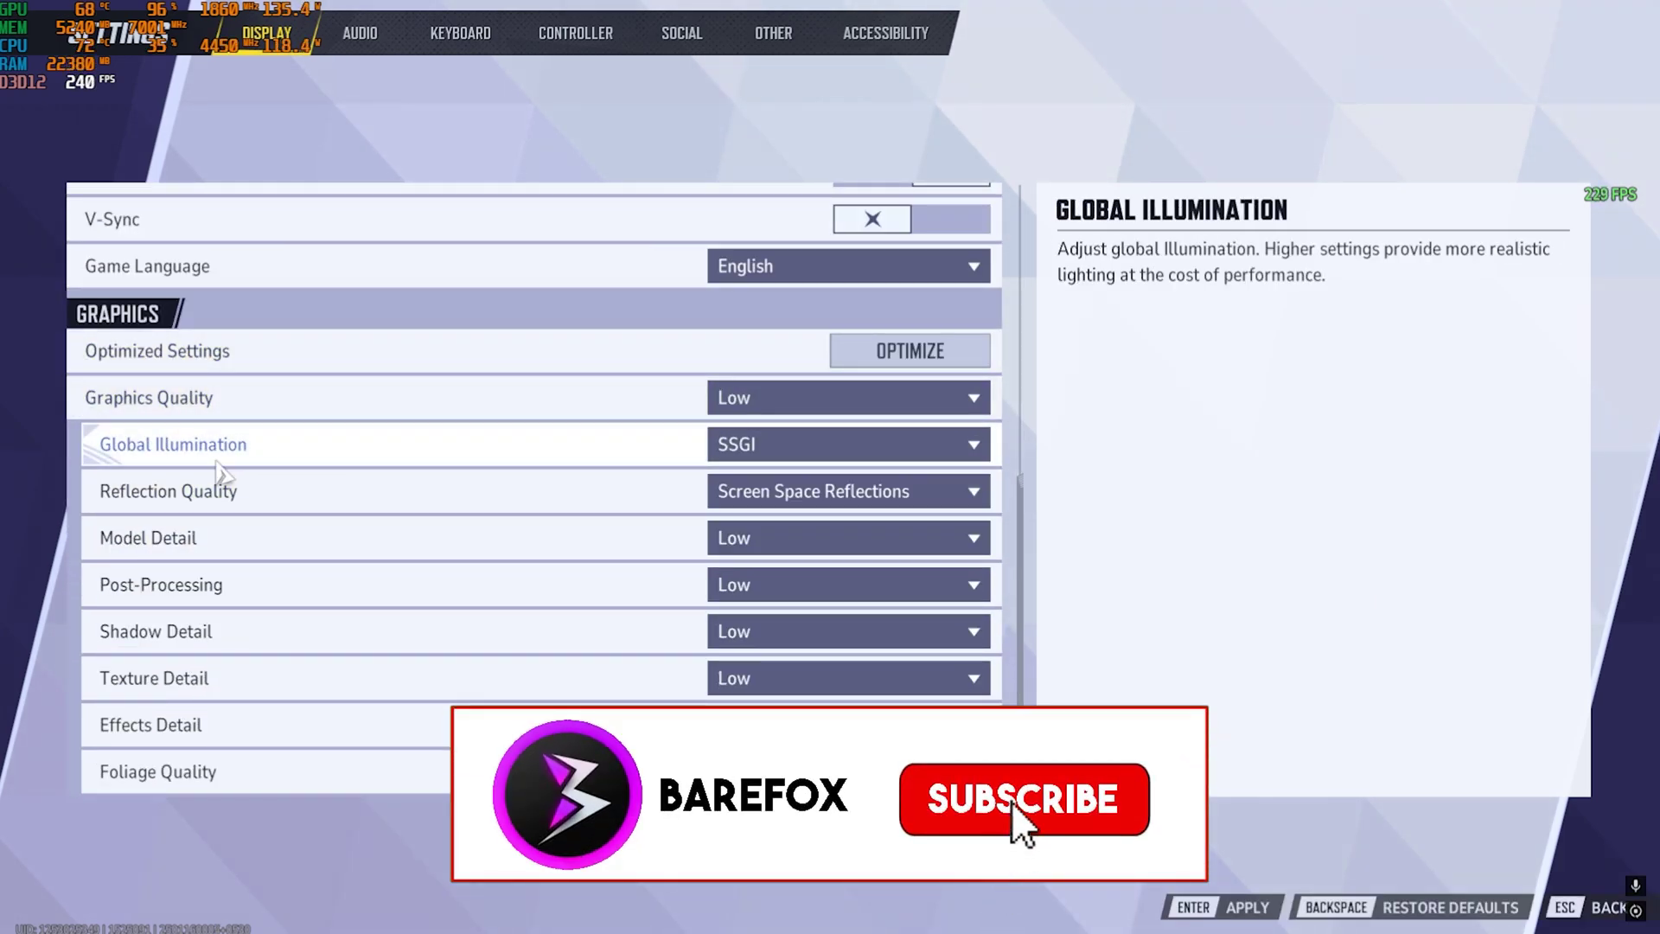
click(800, 449)
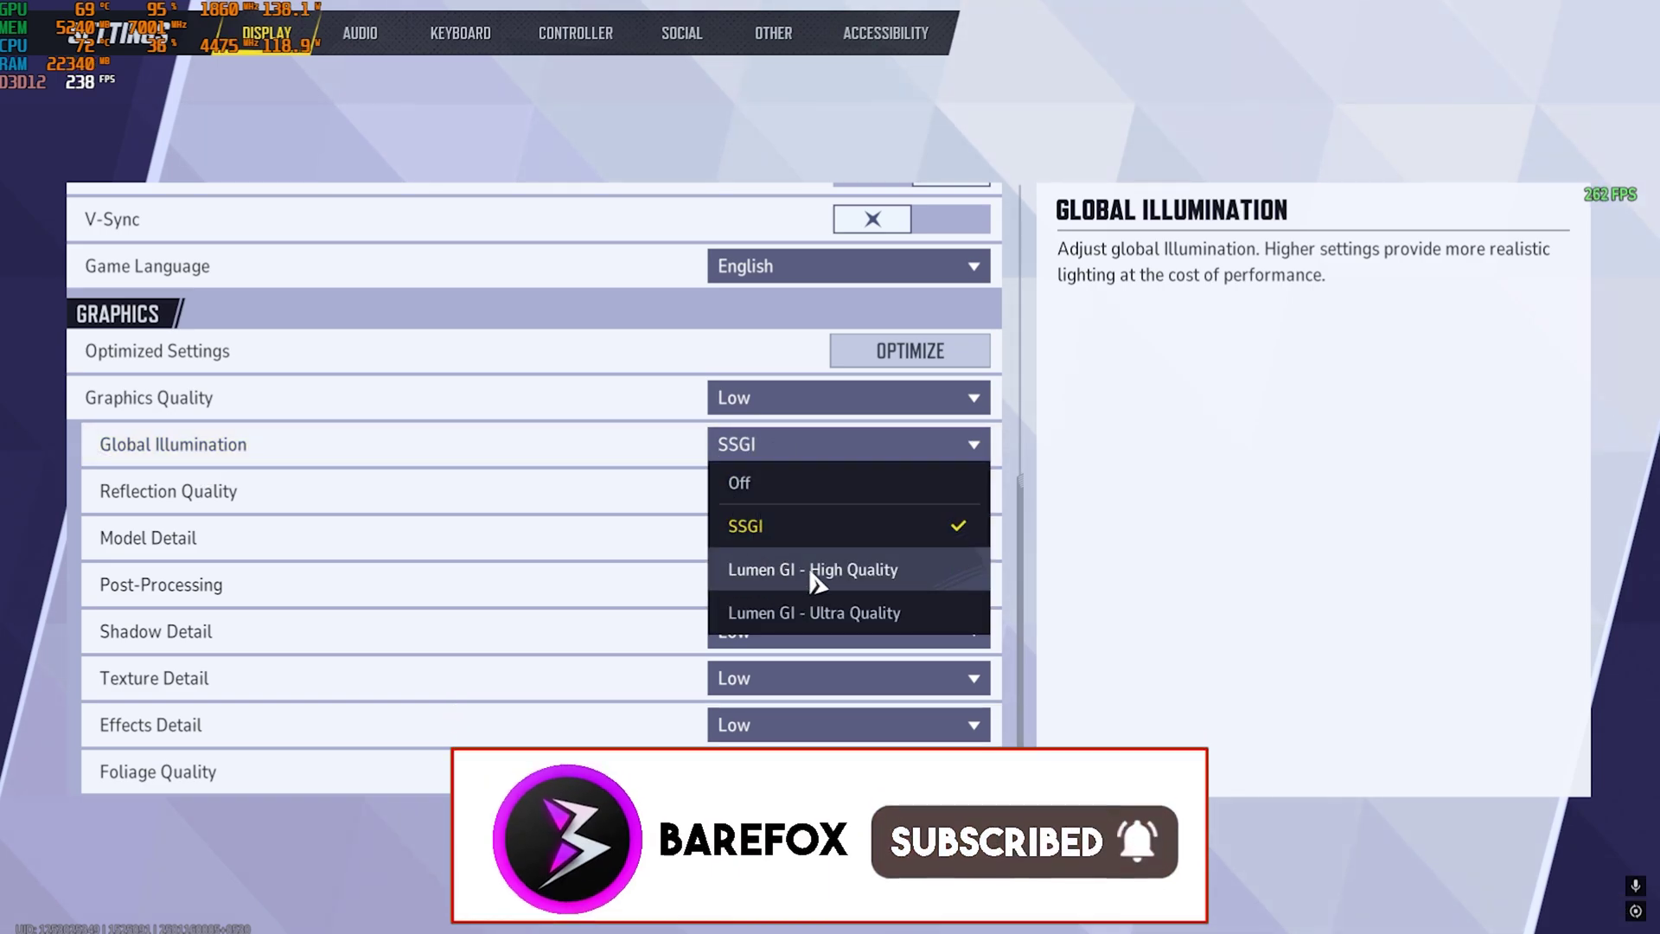
click(444, 508)
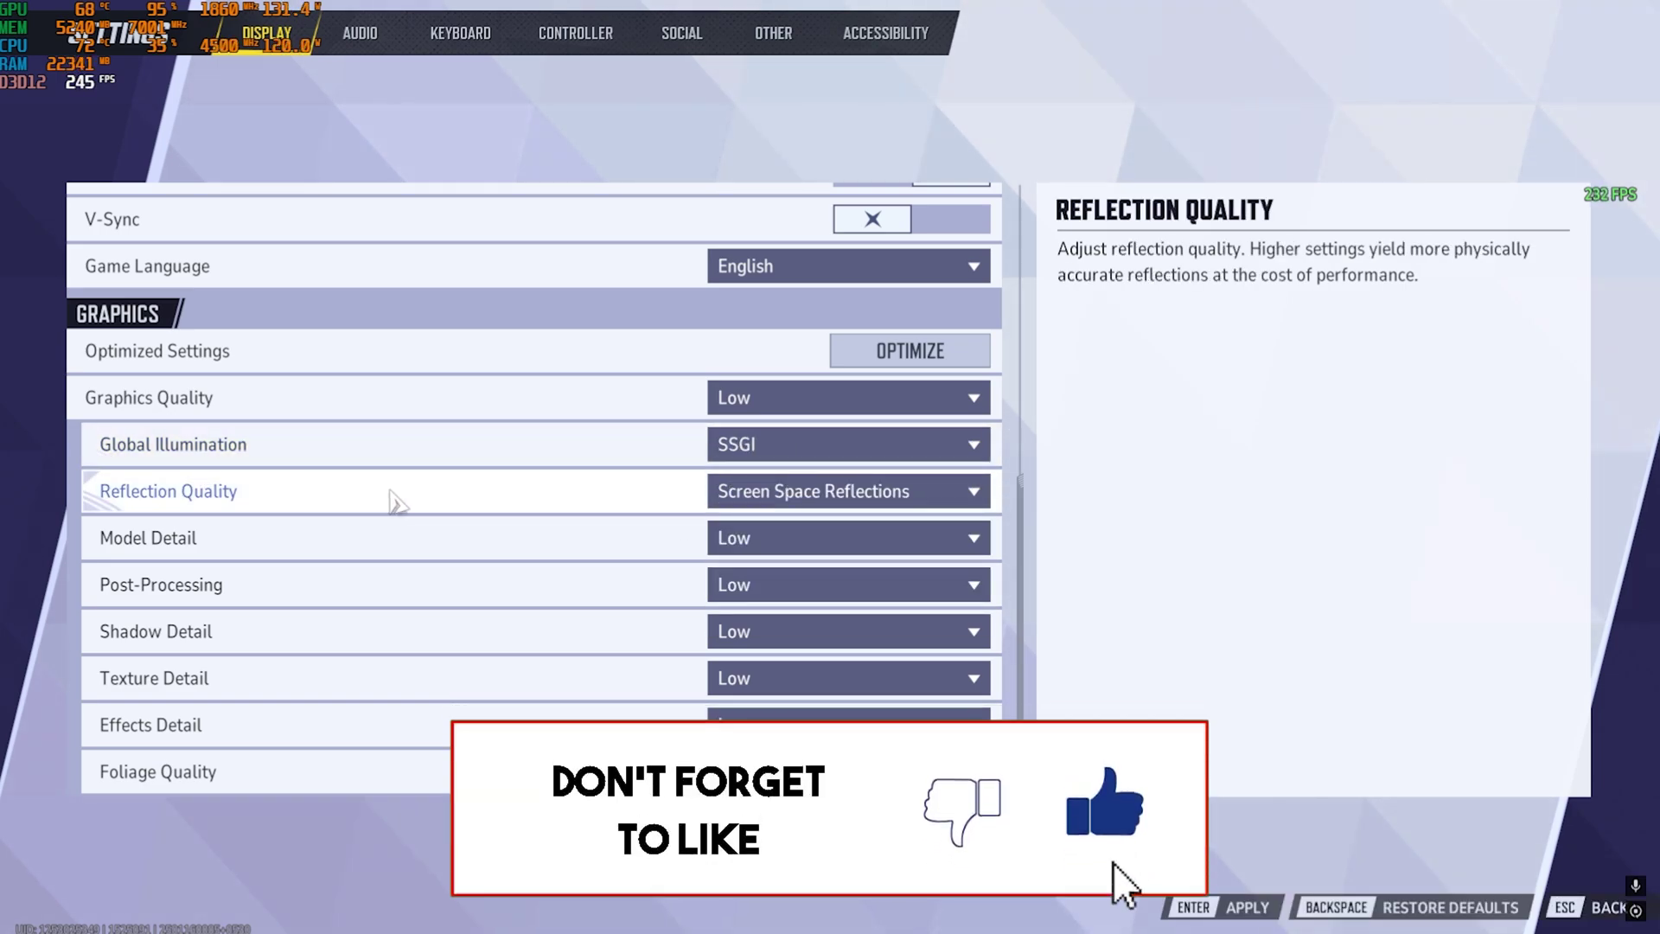
Keep Reflection Quality at Screen Space Reflections, apply the settings, and return to the lobby
click(834, 500)
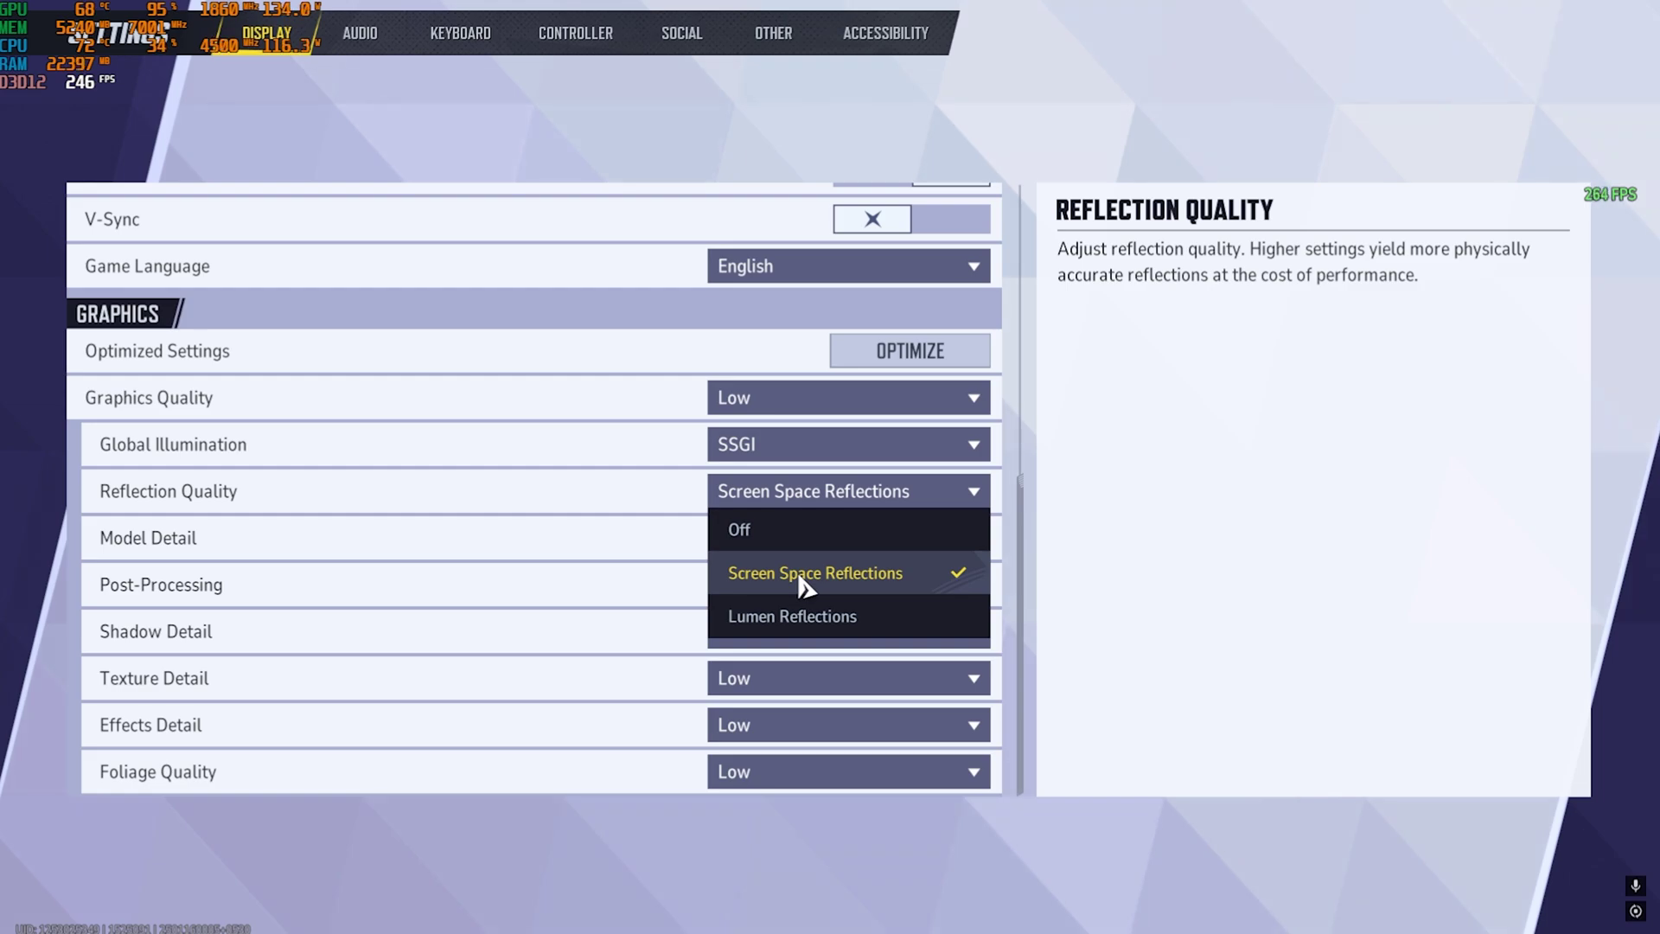
click(406, 502)
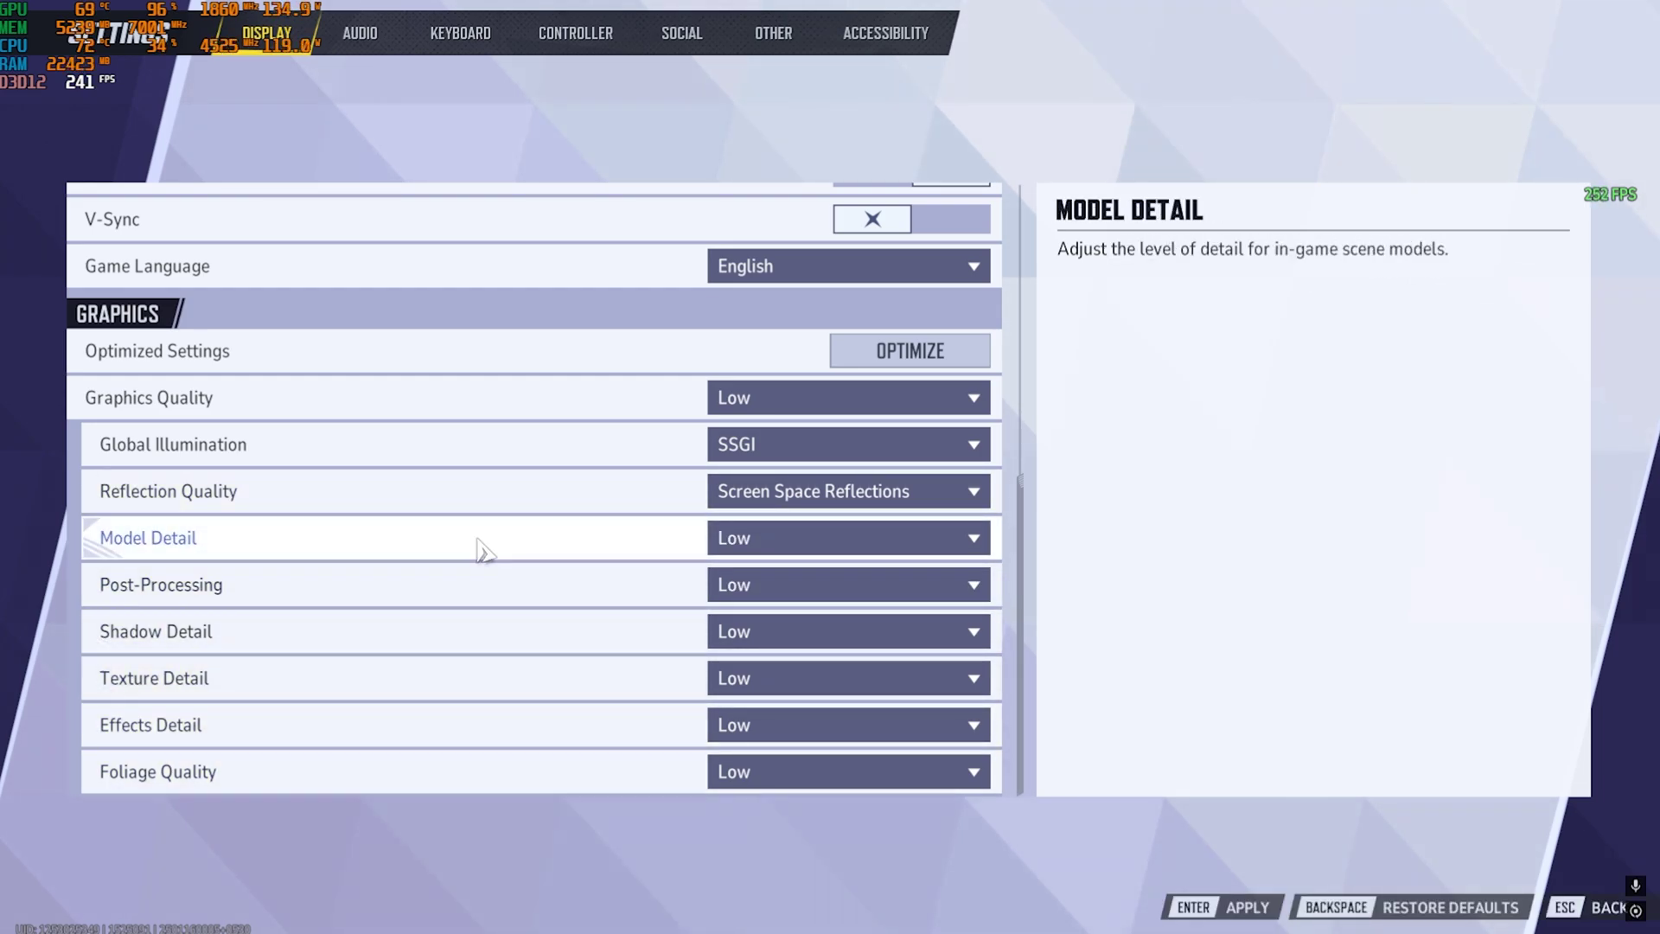
key(Return)
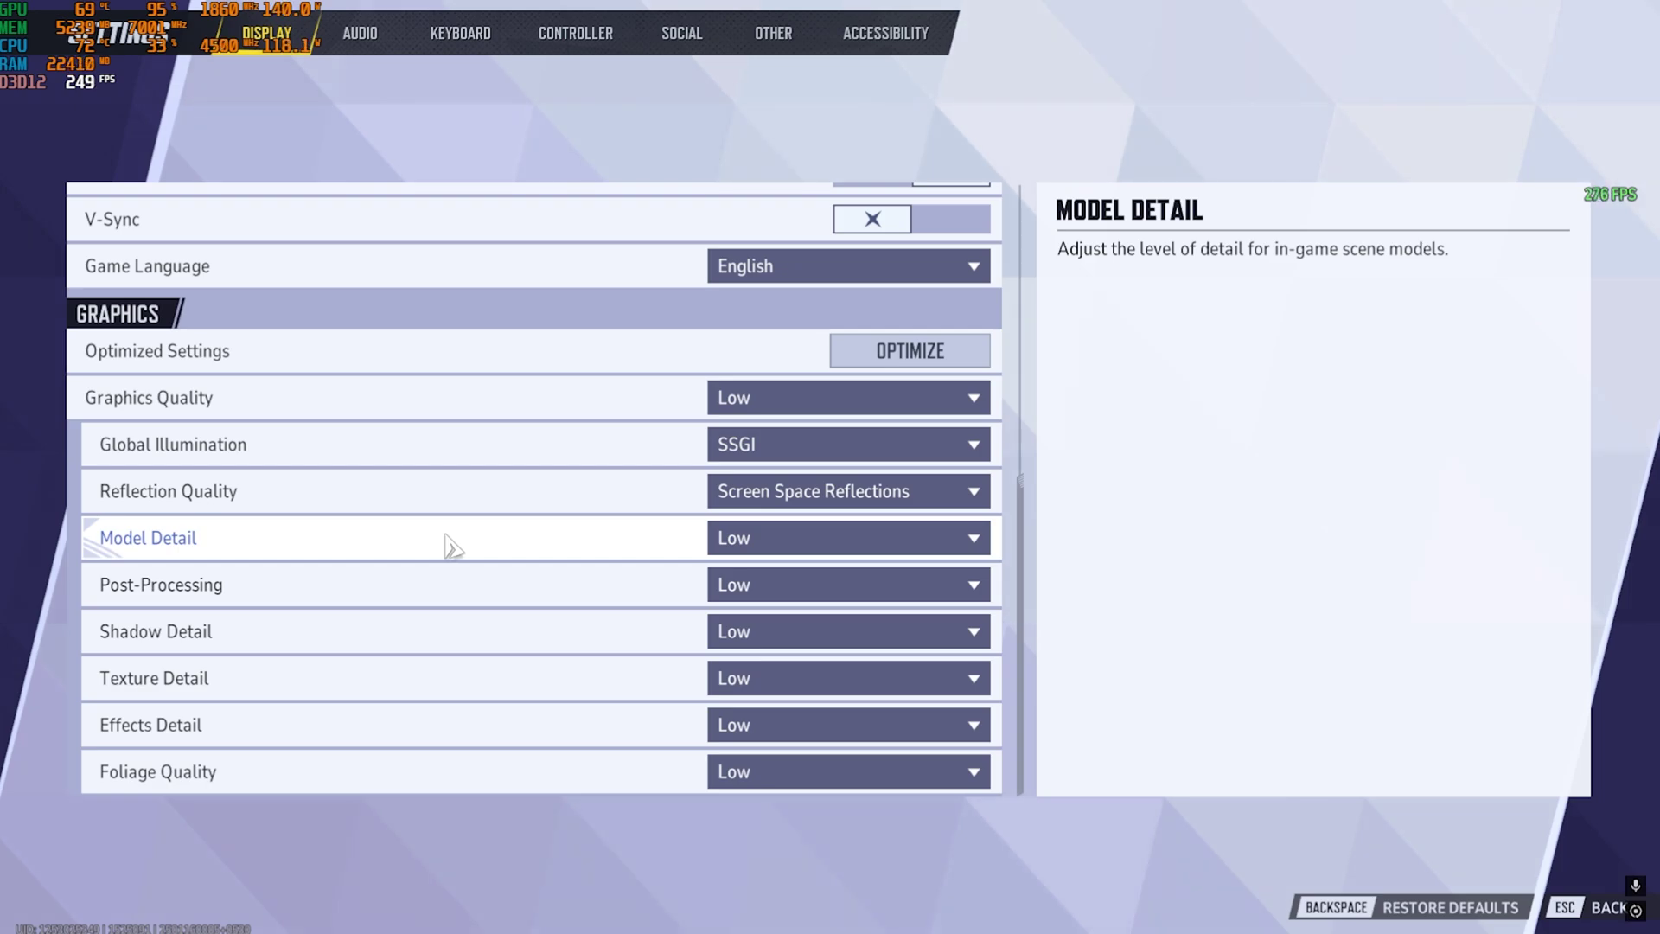
key(Escape)
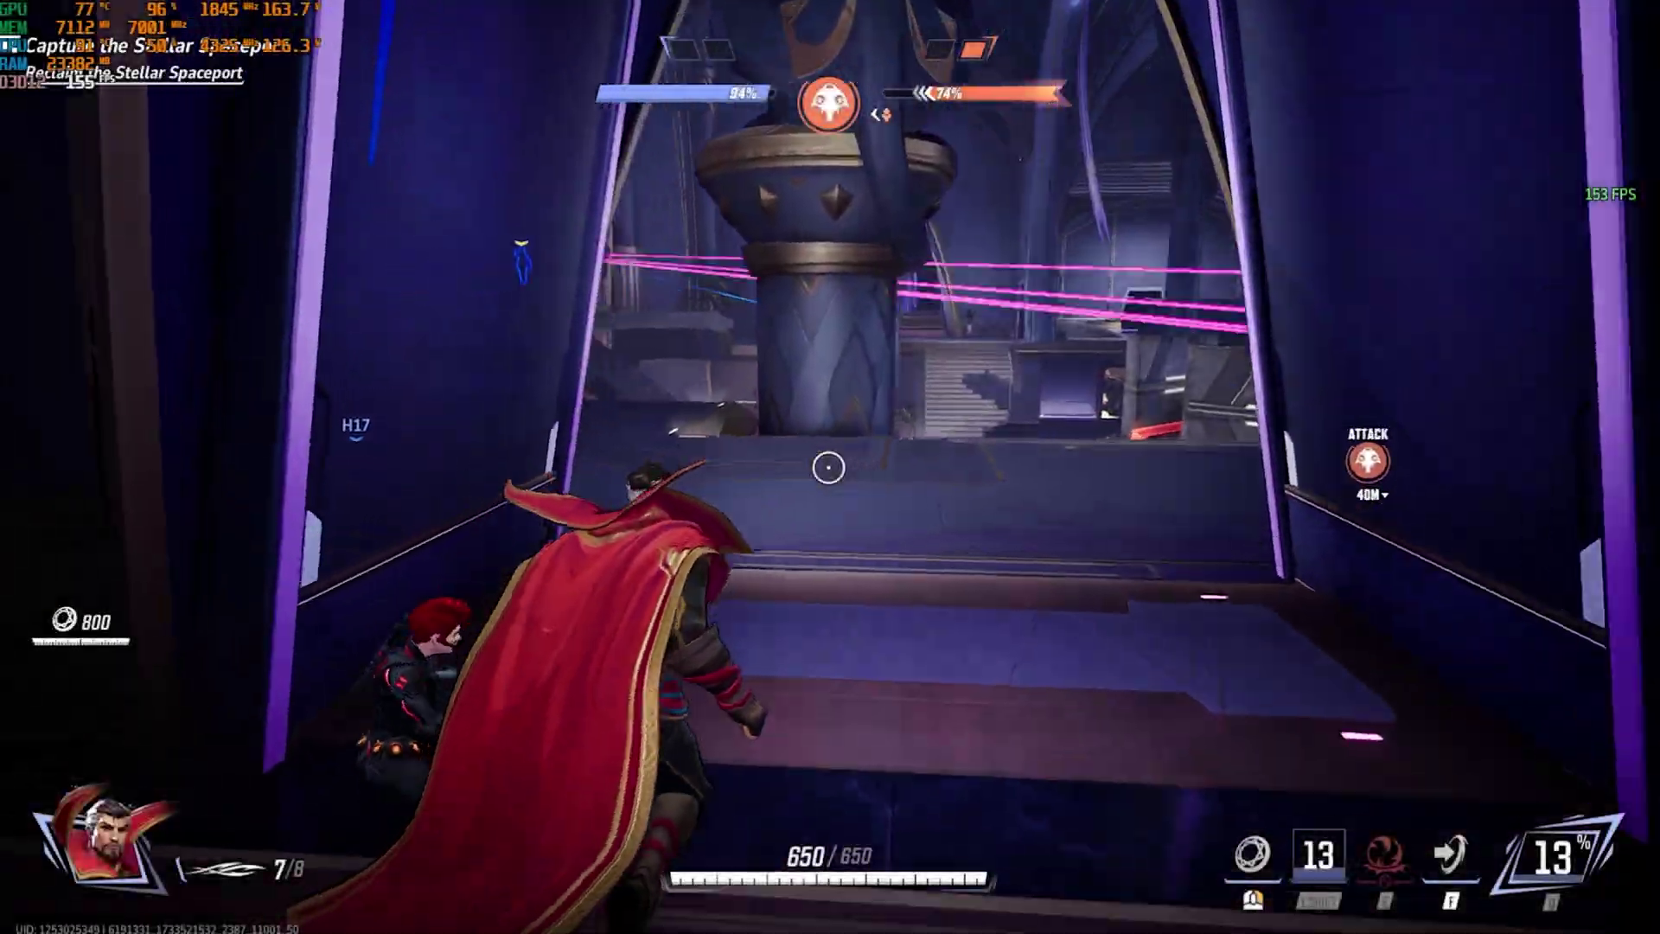
Advance into the Stellar Spaceport as Doctor Strange, firing bolts at enemies and a rival hero
key(w)
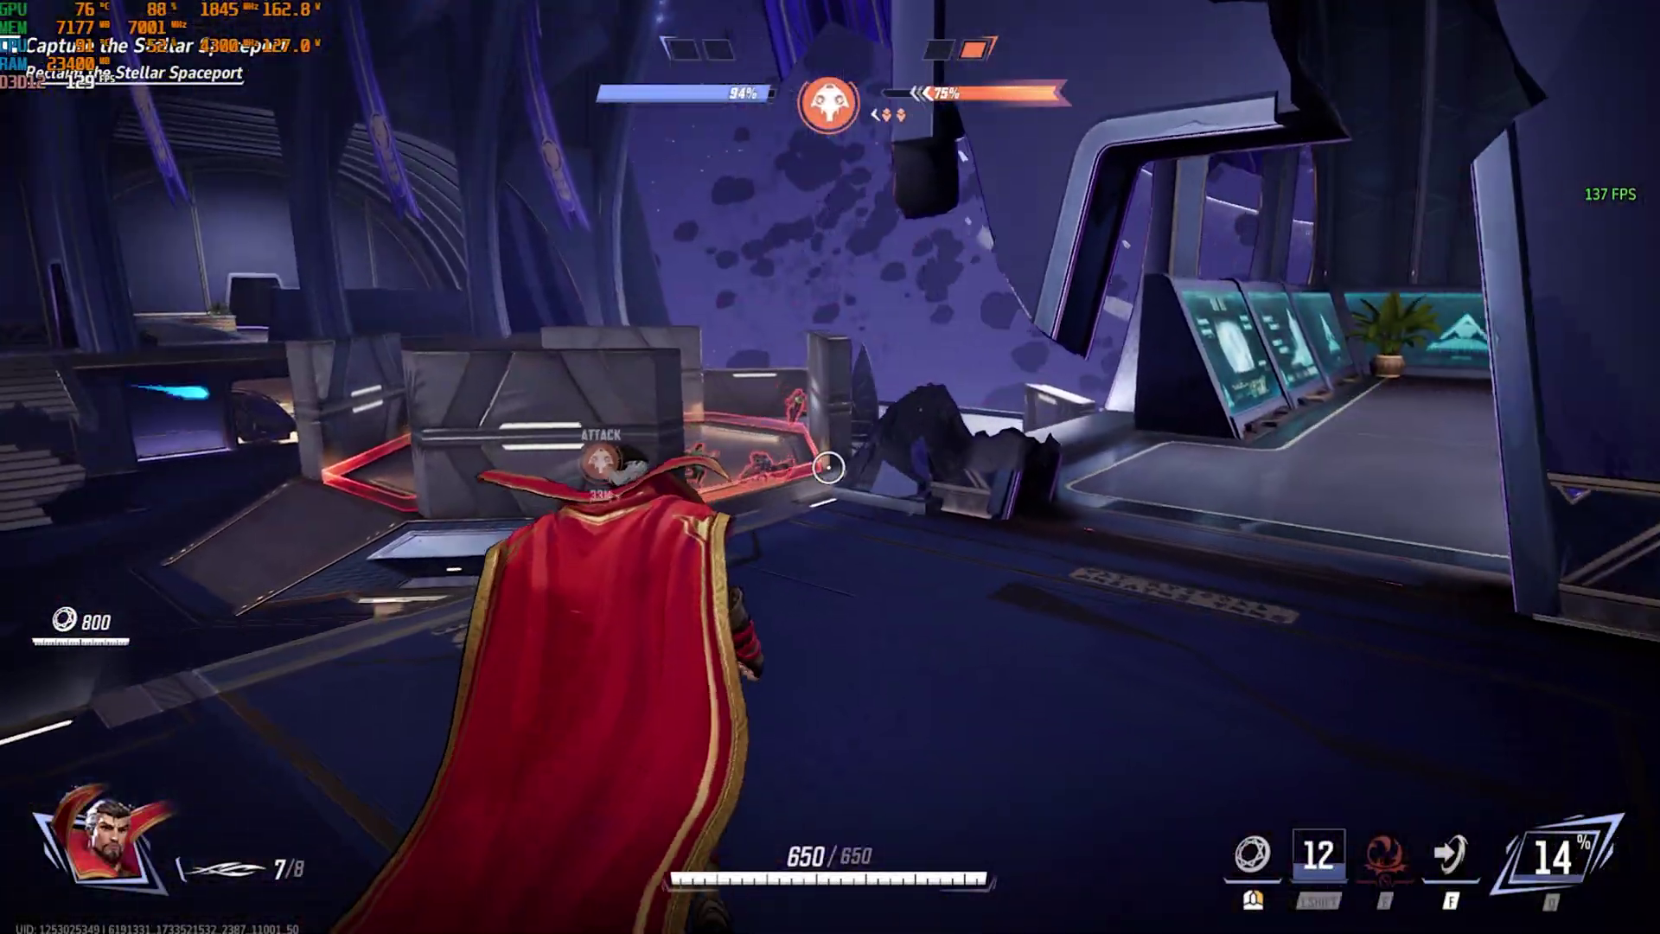
click(828, 468)
click(828, 468)
click(828, 468)
click(828, 468)
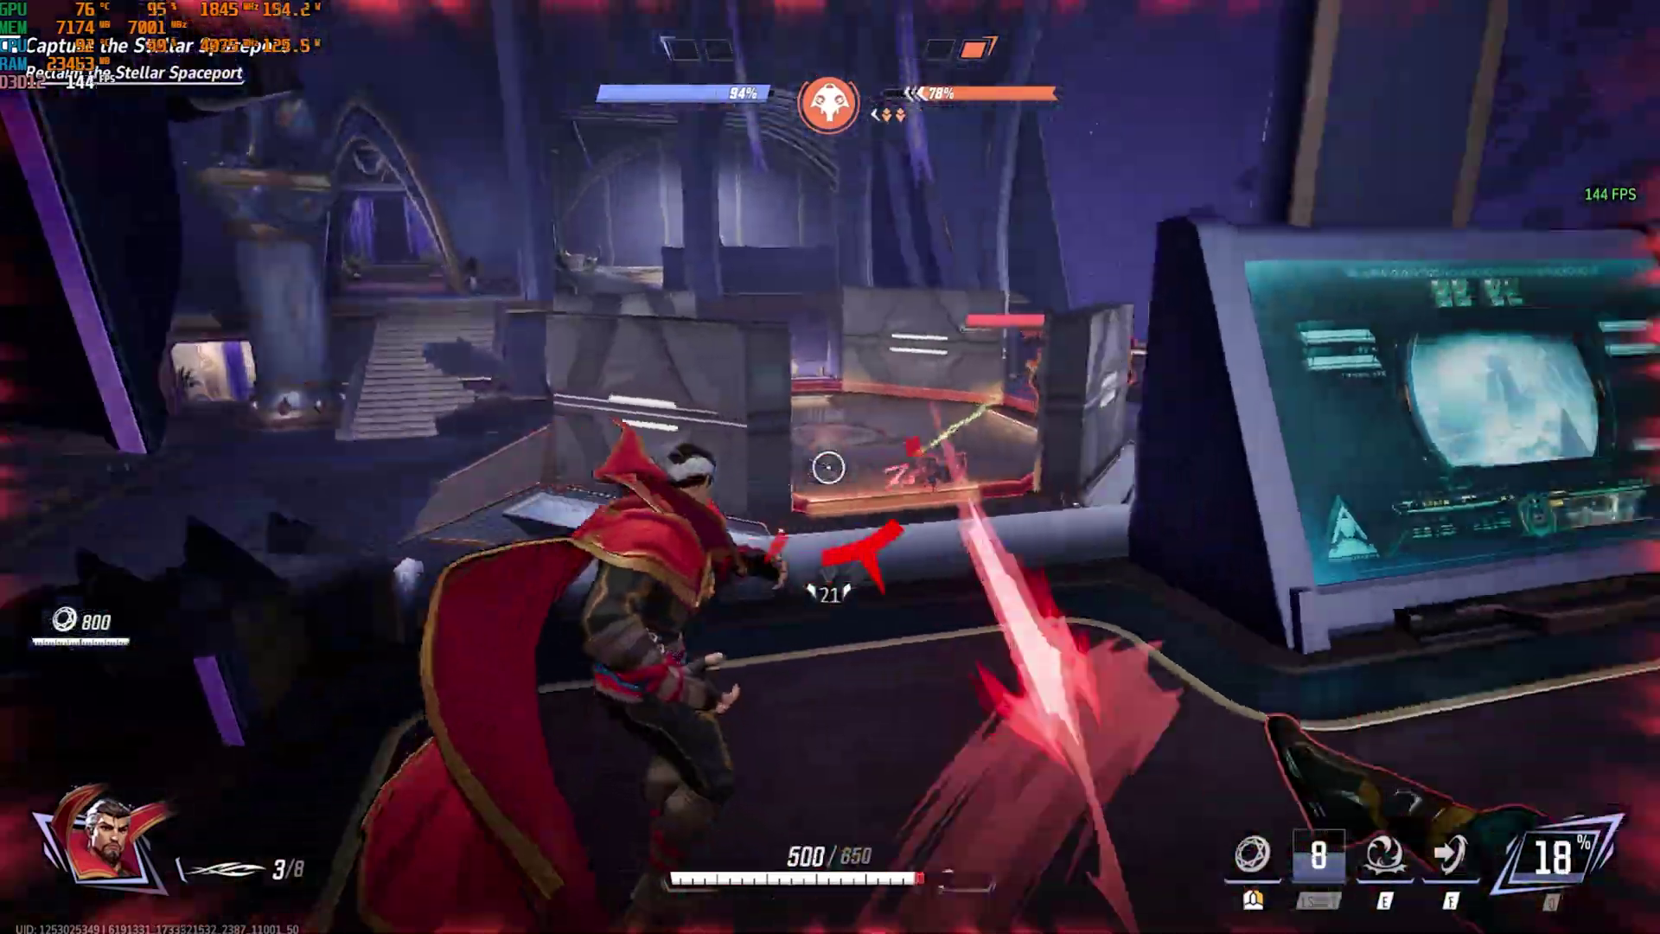
click(829, 467)
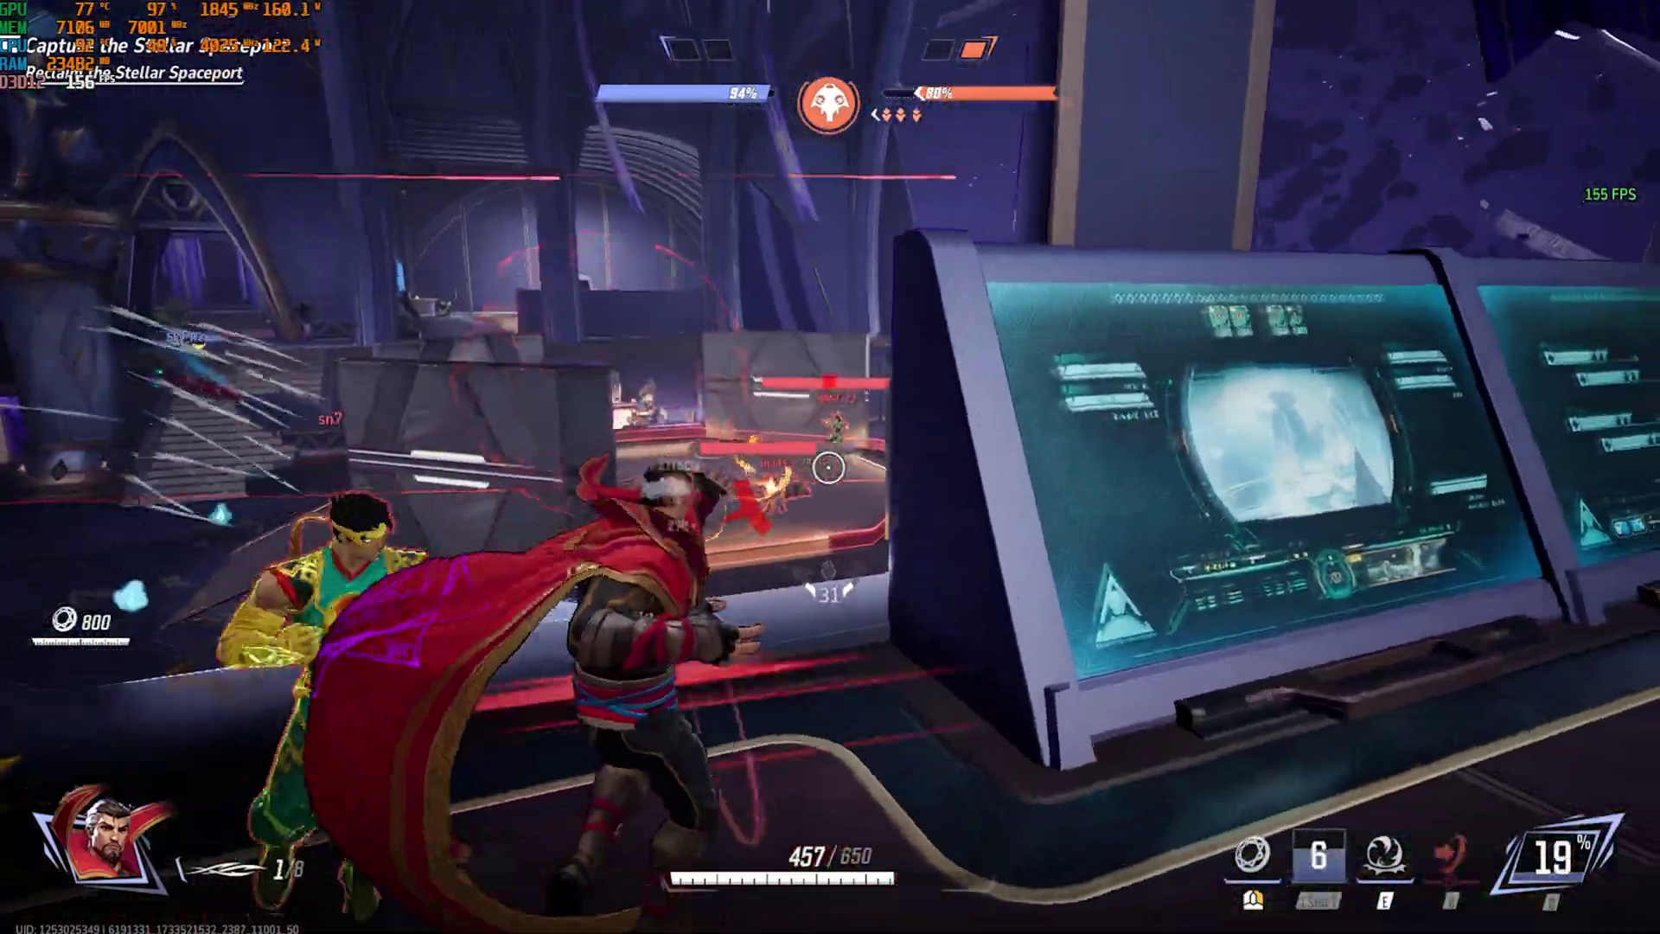
click(828, 468)
click(828, 468)
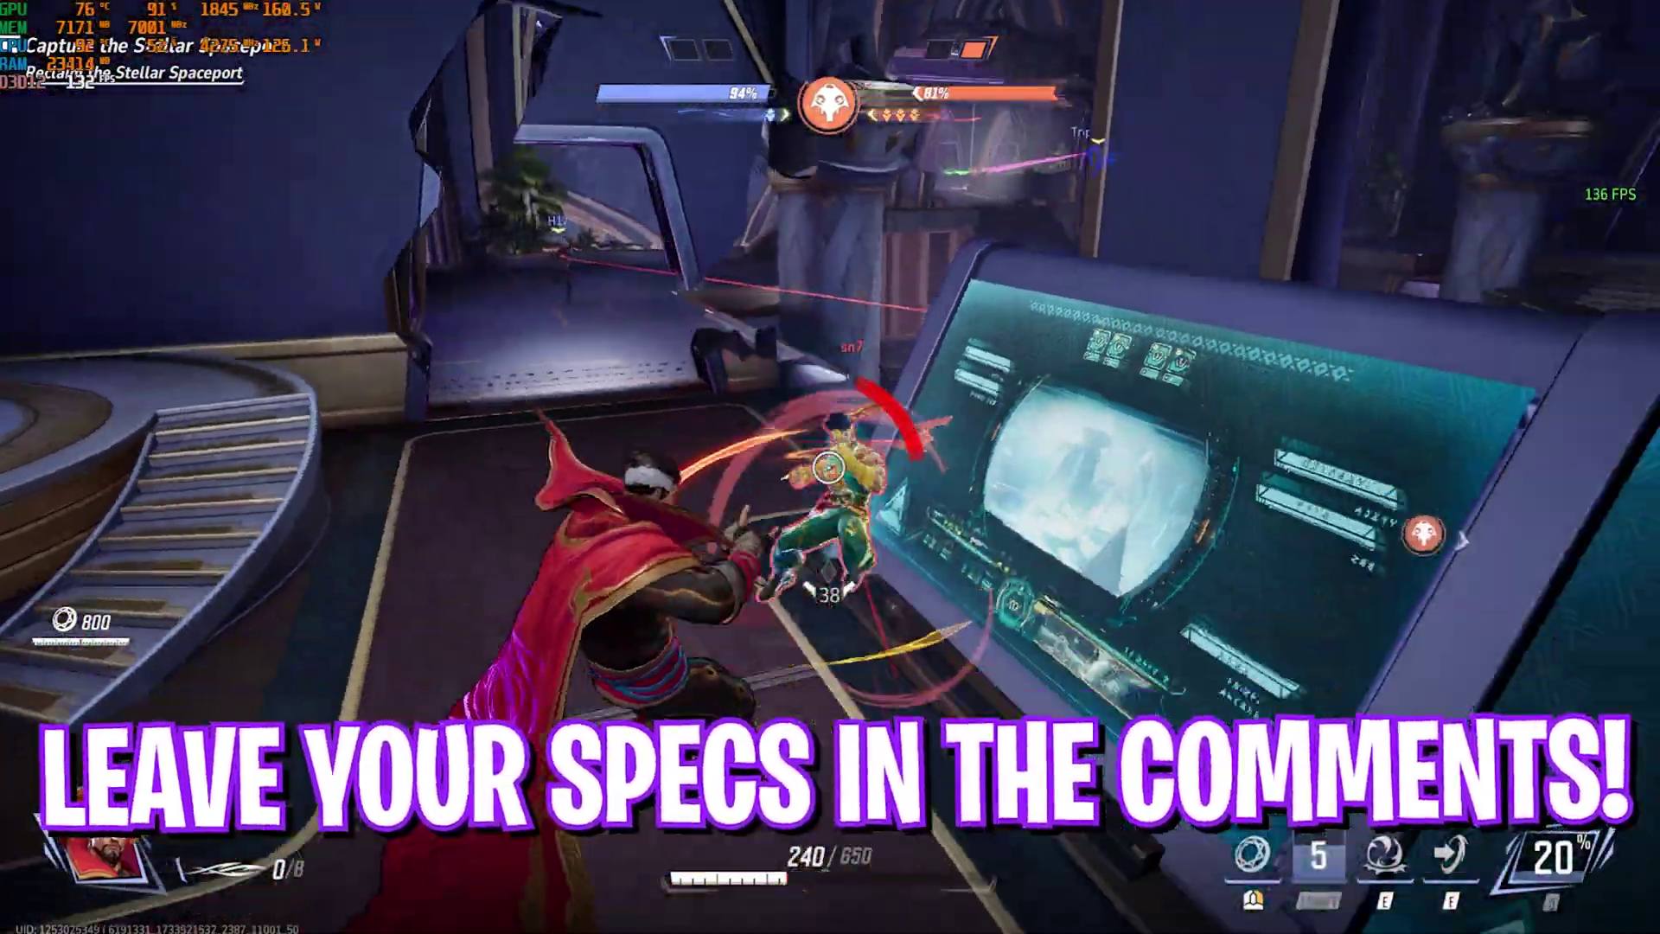
Fly up to evade the rival, use the E ability, then skip the kill replay
key(space)
key(e)
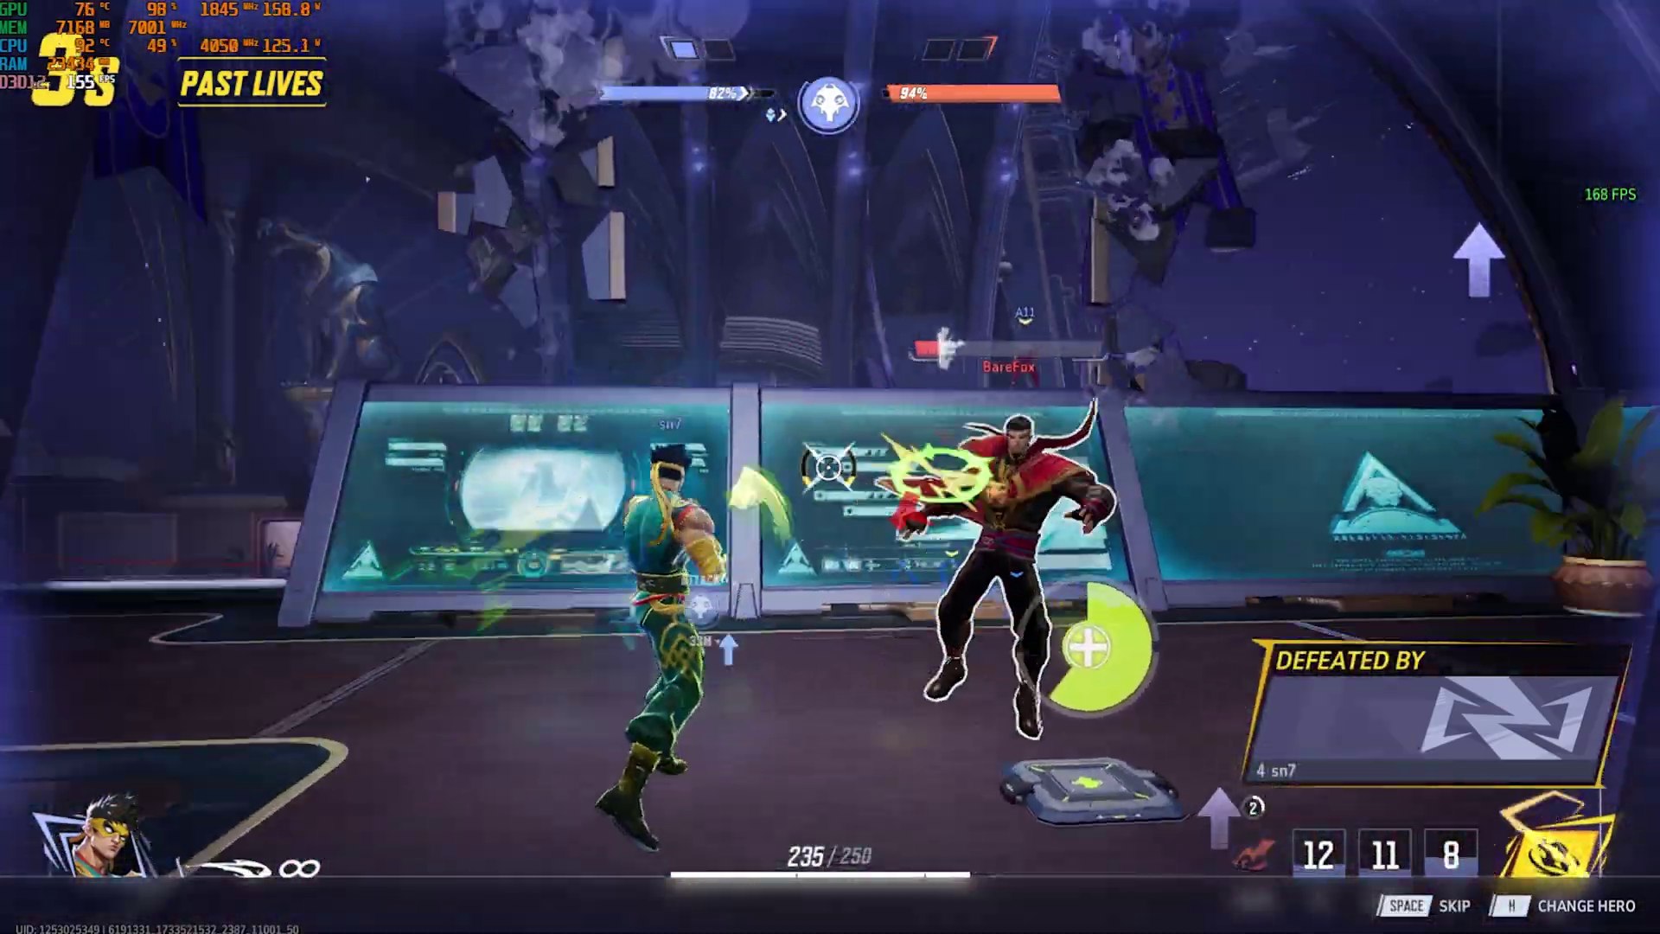
key(space)
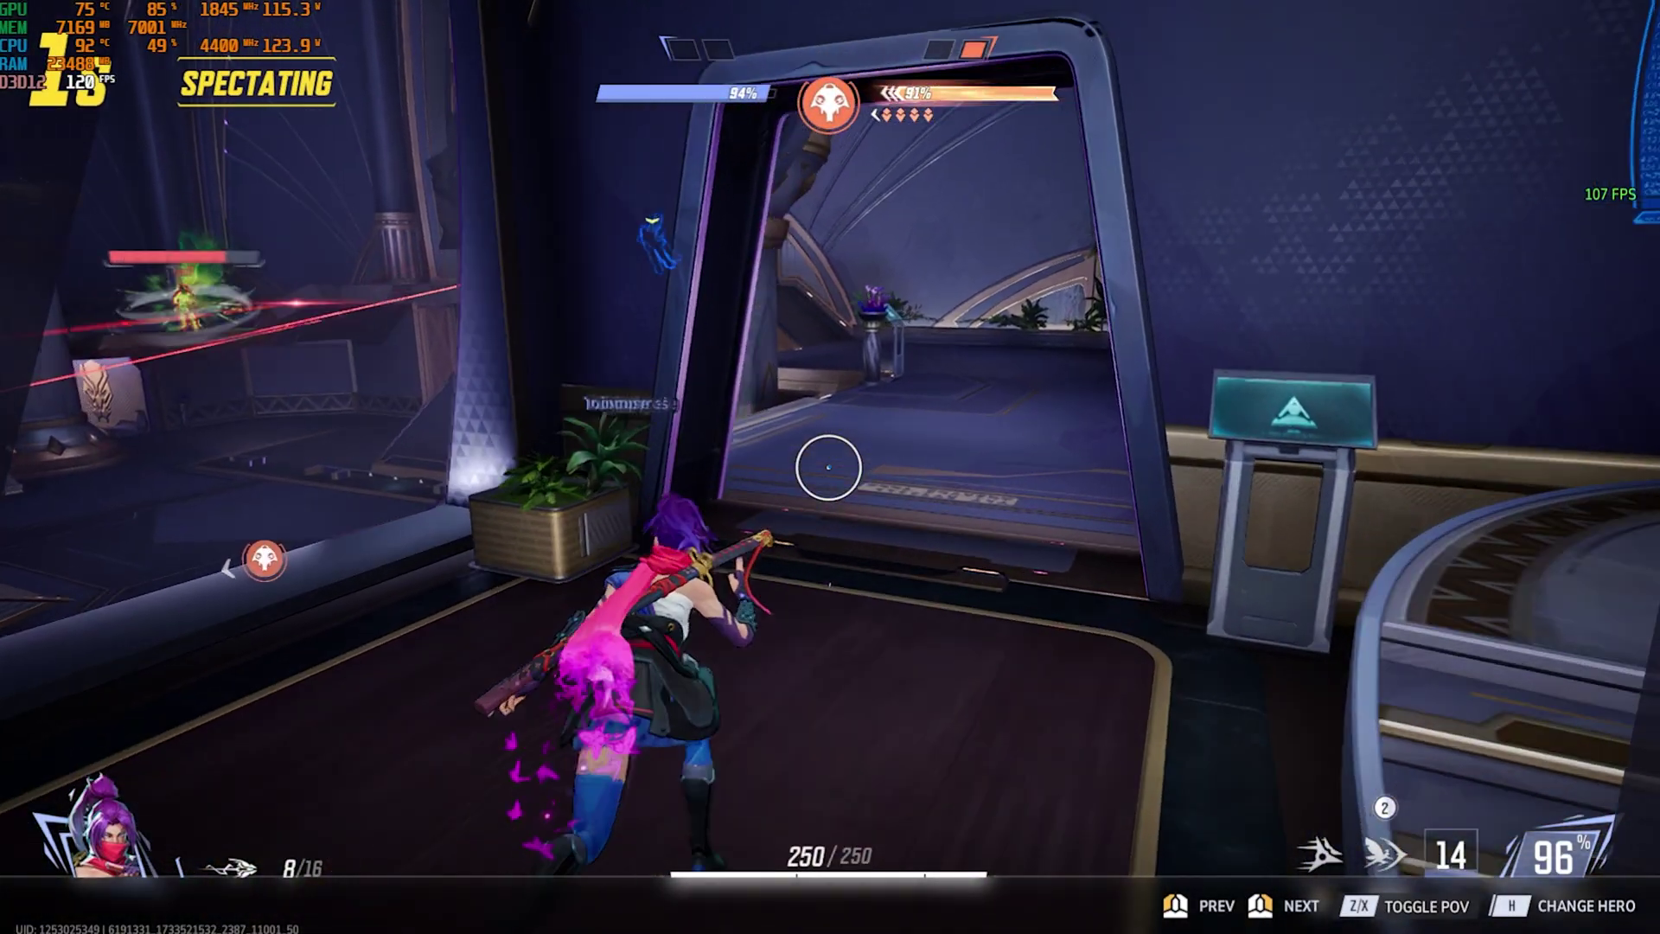